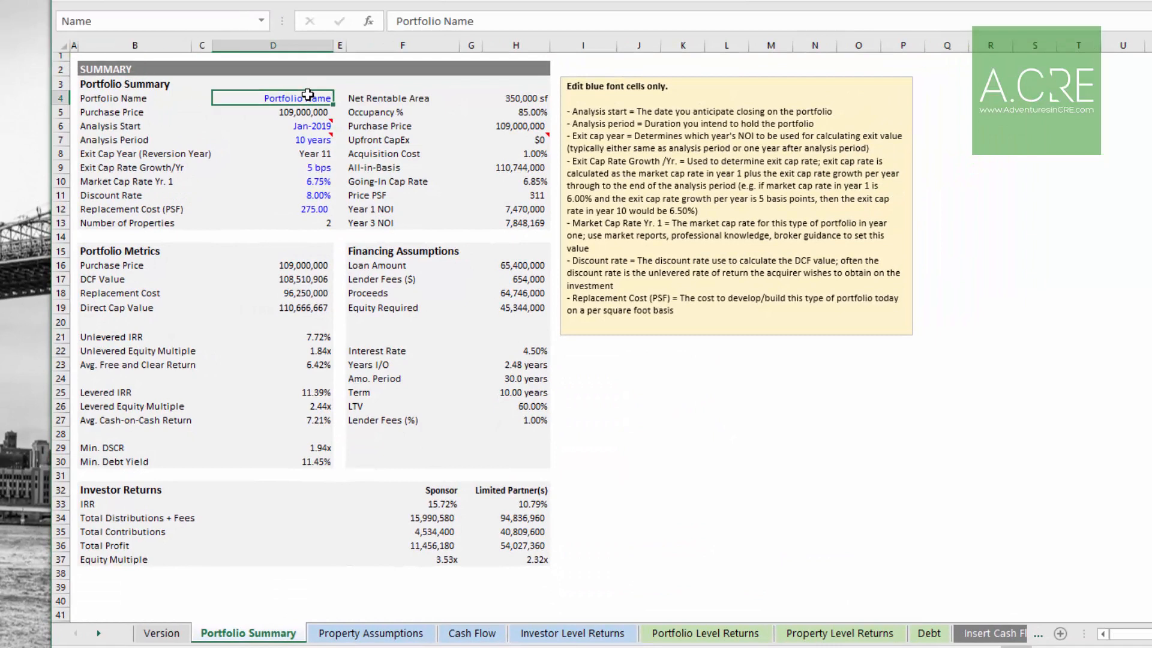
Step: Rename the portfolio as "A.CRE Capital Portfolio I" in the summary's portfolio name field
text(A.CRE Cap)
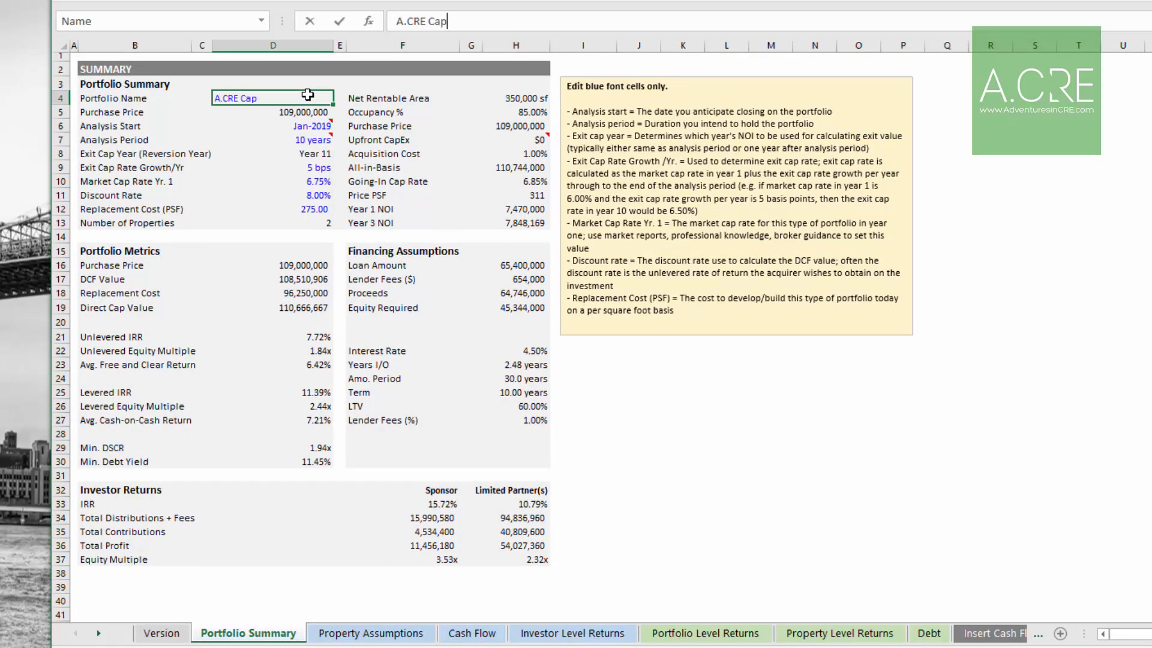
text(ital Portfolio I)
key(Return)
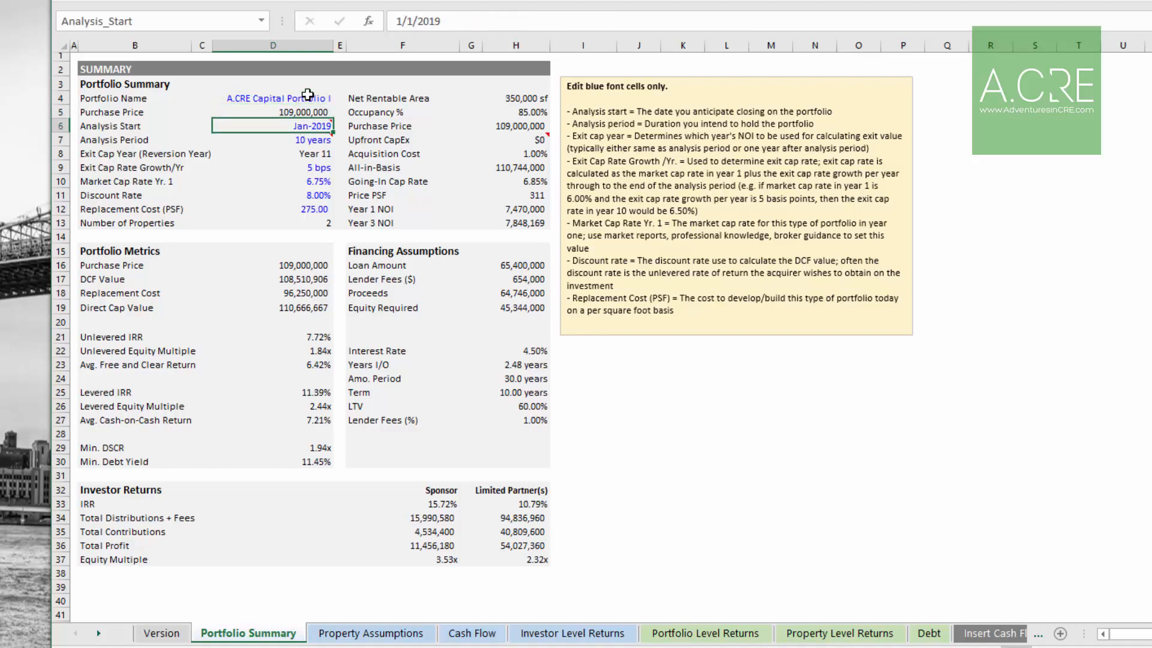
mouse_move(296, 135)
key(Down)
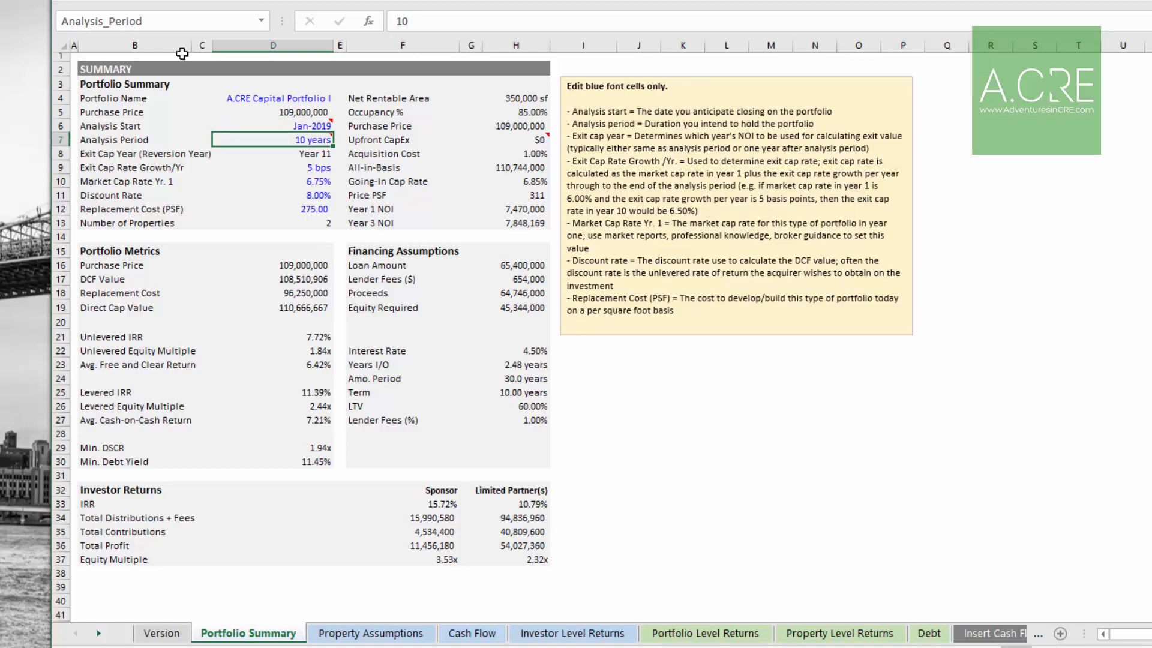
Step: Review the portfolio summary's blue input assumptions and open the Property Assumptions sheet
click(316, 170)
click(315, 182)
click(314, 195)
click(314, 206)
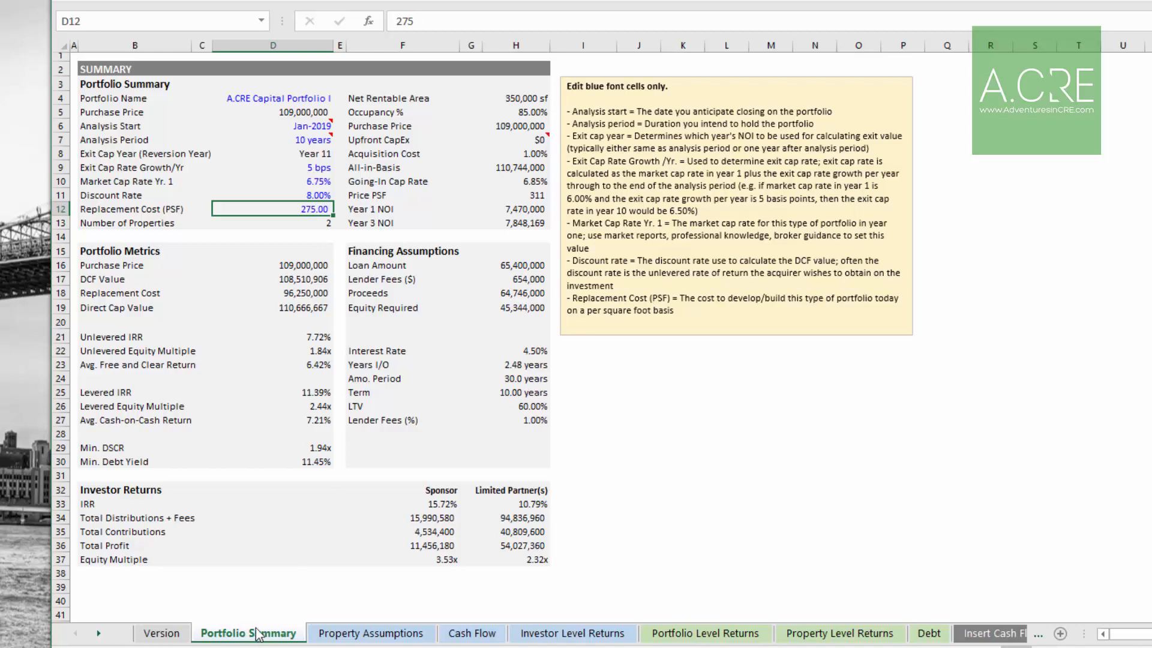
click(359, 637)
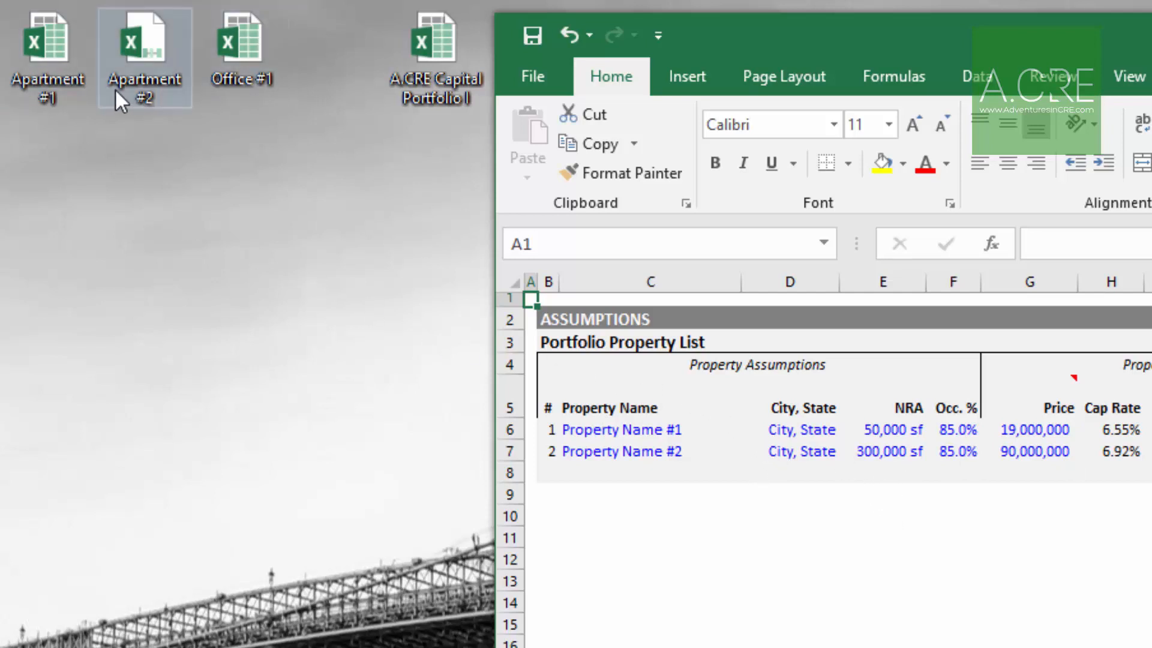
Step: Open the Apartment #1 workbook and position its window beside the portfolio workbook
click(145, 73)
click(230, 71)
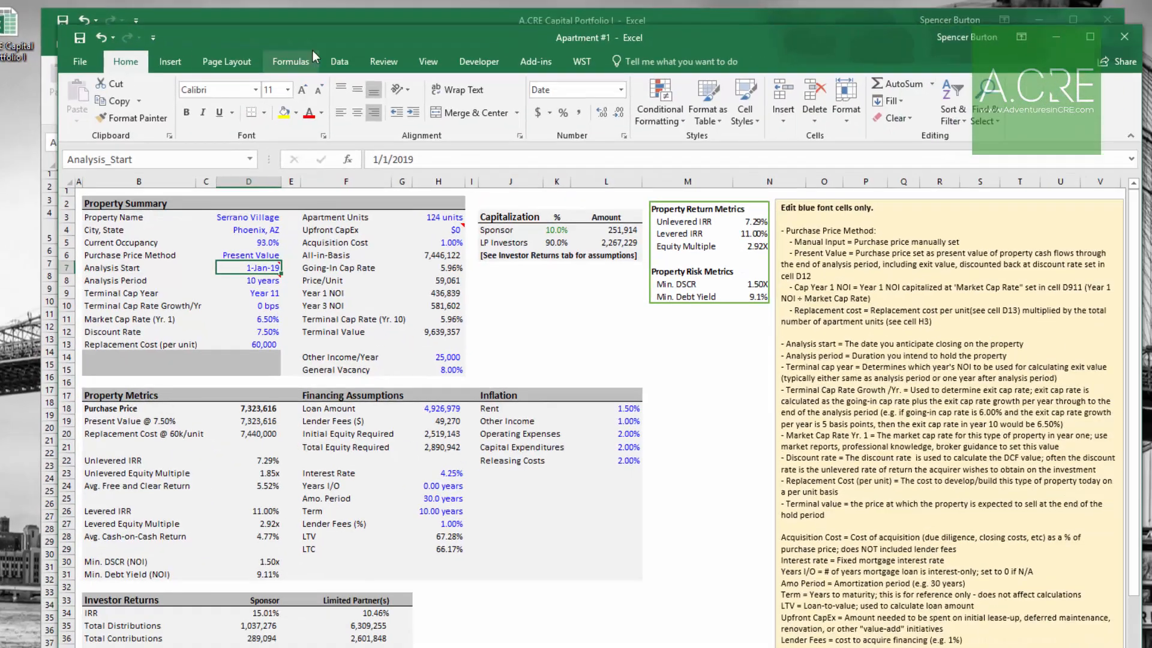
drag(341, 38, 366, 49)
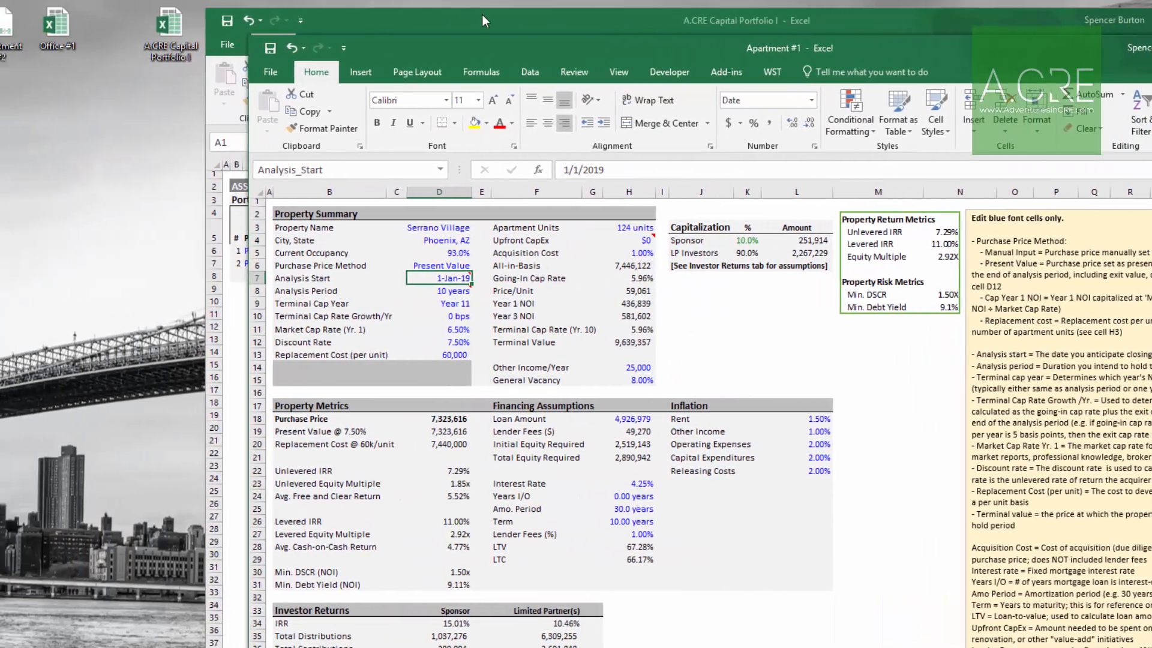
drag(326, 17, 139, 25)
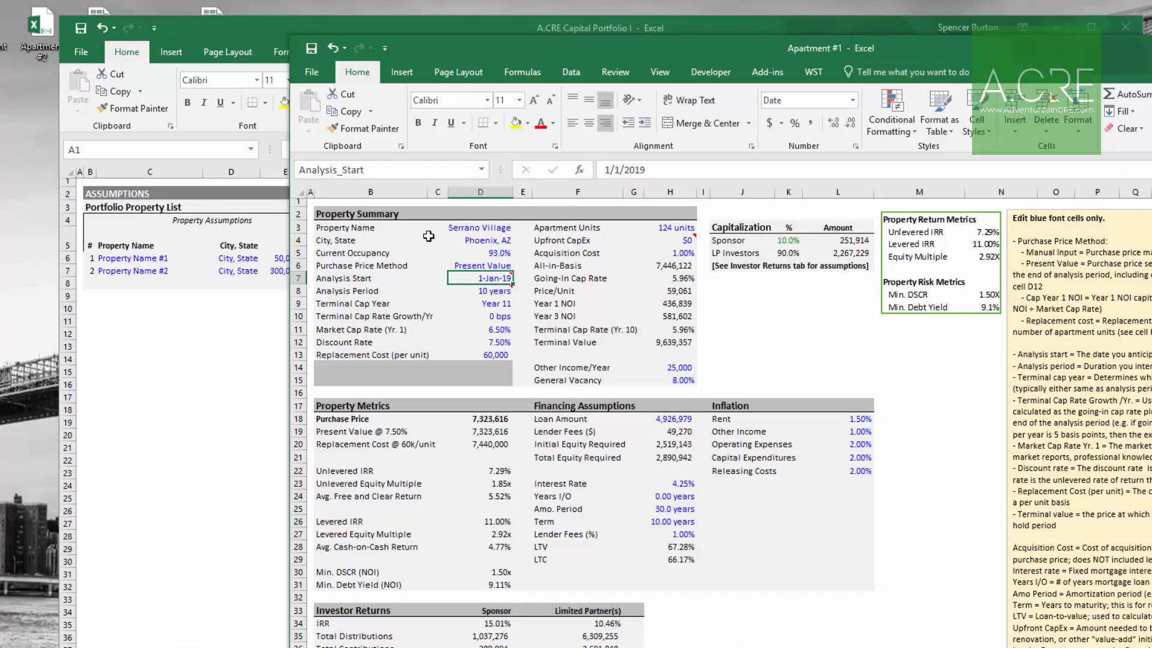
Step: Enter Serrano Village as the first property's name, correcting the typo in it
click(153, 258)
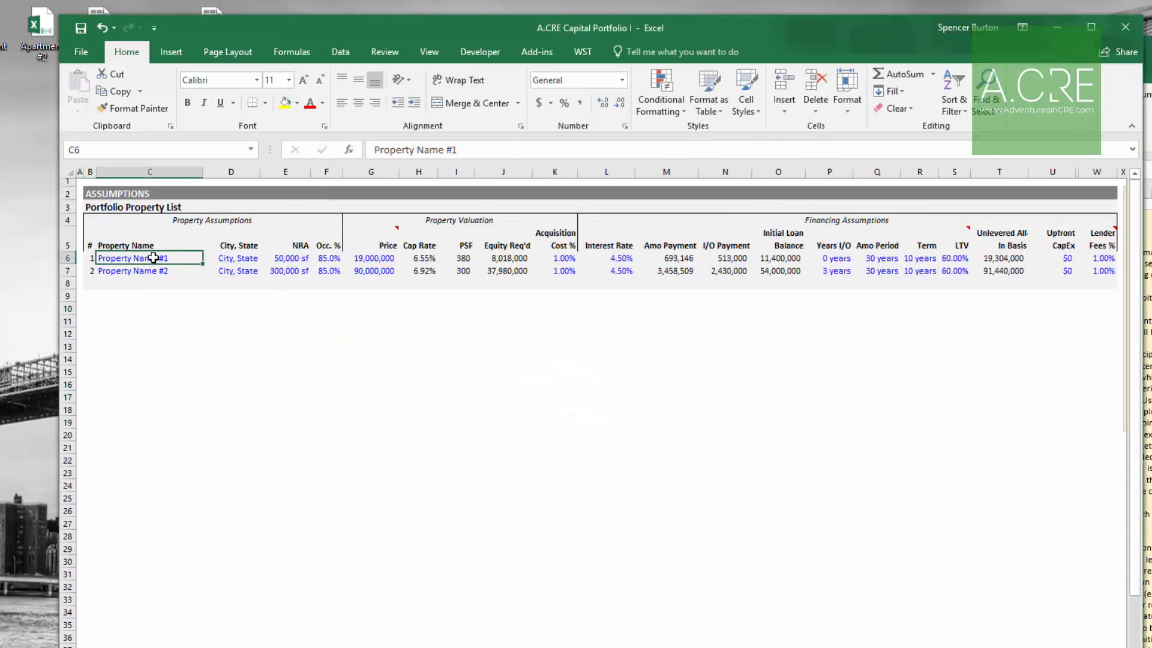
text(Serrano Villaghe)
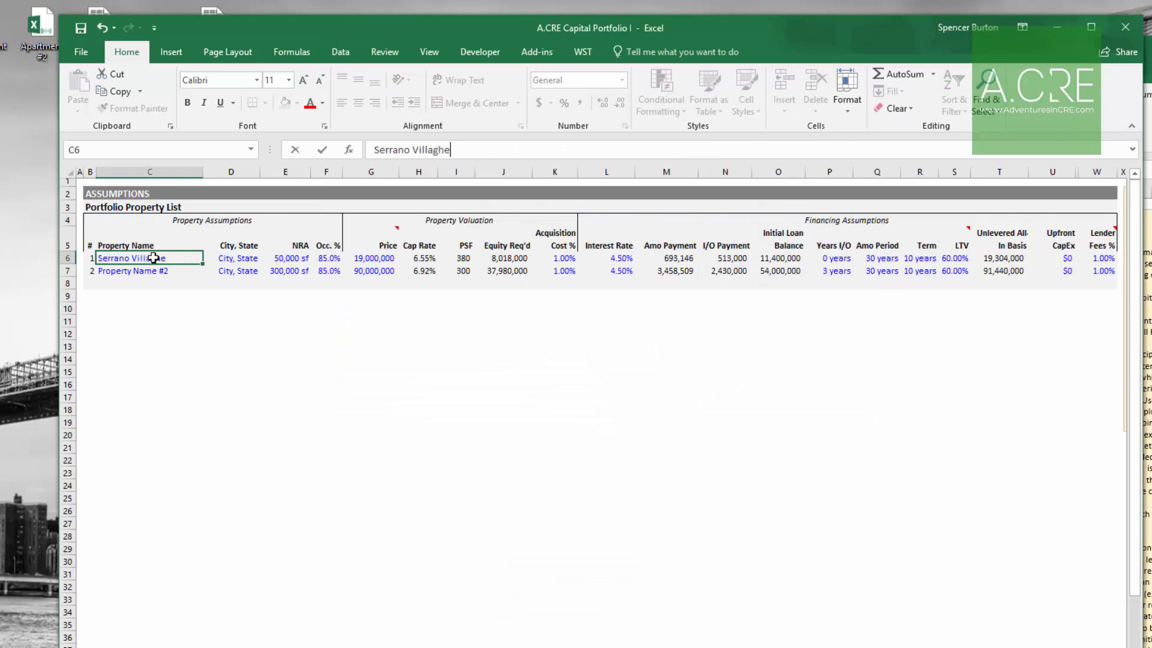
key(Return)
key(Up)
key(Right)
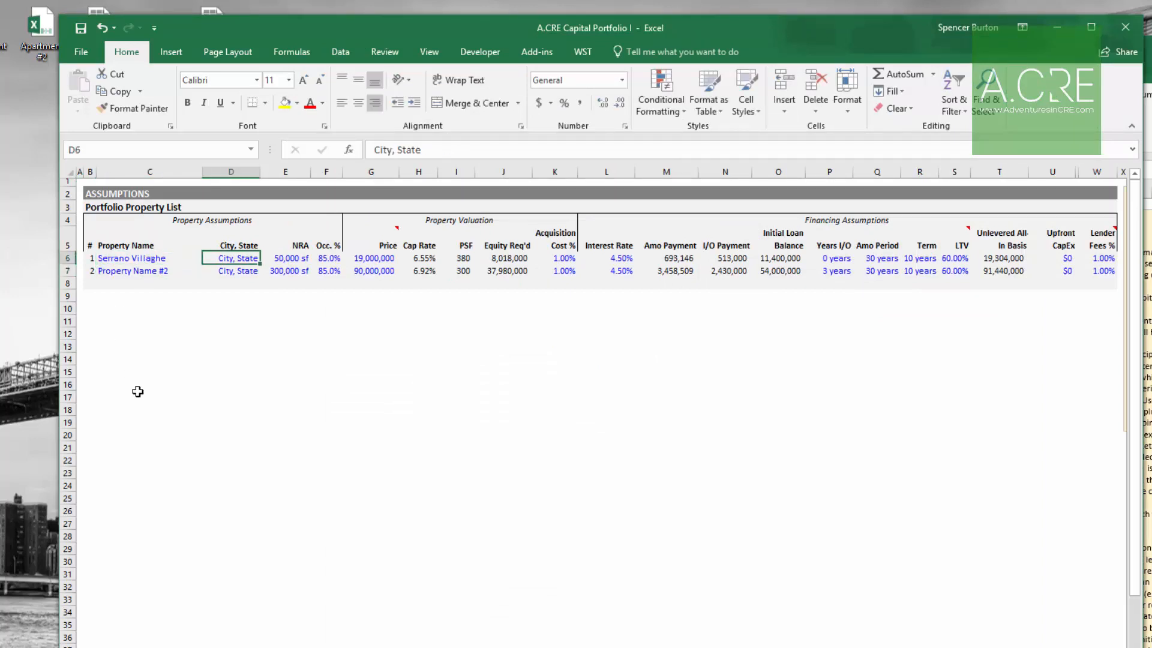
key(Left)
key(F2)
key(Left)
key(Left)
key(Delete)
key(Return)
Step: Set the first property's city and state to Phoenix, AZ
key(Up)
key(Right)
text(Phoenix, AZ)
key(Return)
key(Up)
key(Right)
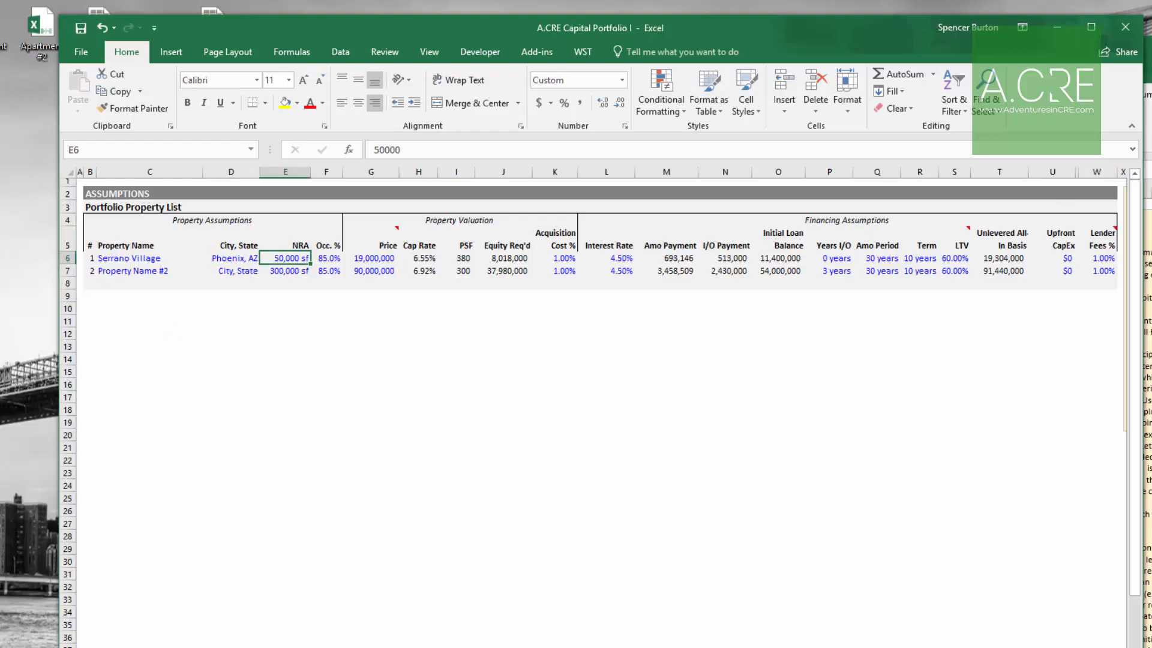
Step: In Apartment #1's rent roll, total the square footage in I2 with =SUMPRODUCT(F5:F9,C5:C9) and copy it
key(alt+Tab)
key(ctrl+Page_Down)
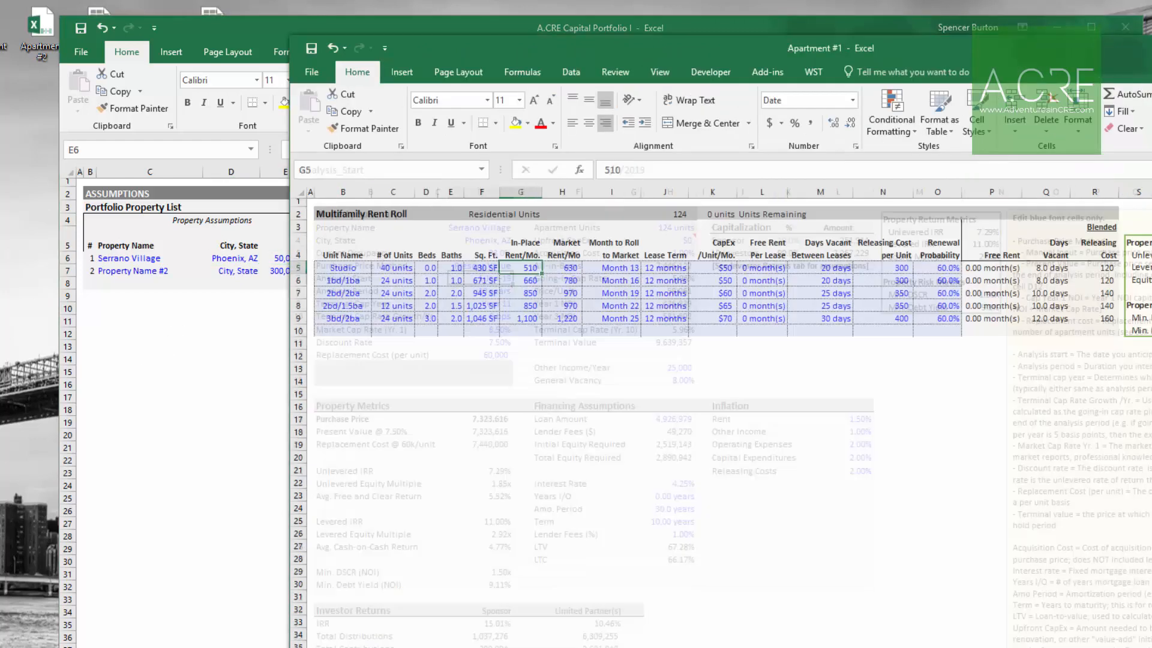
click(599, 215)
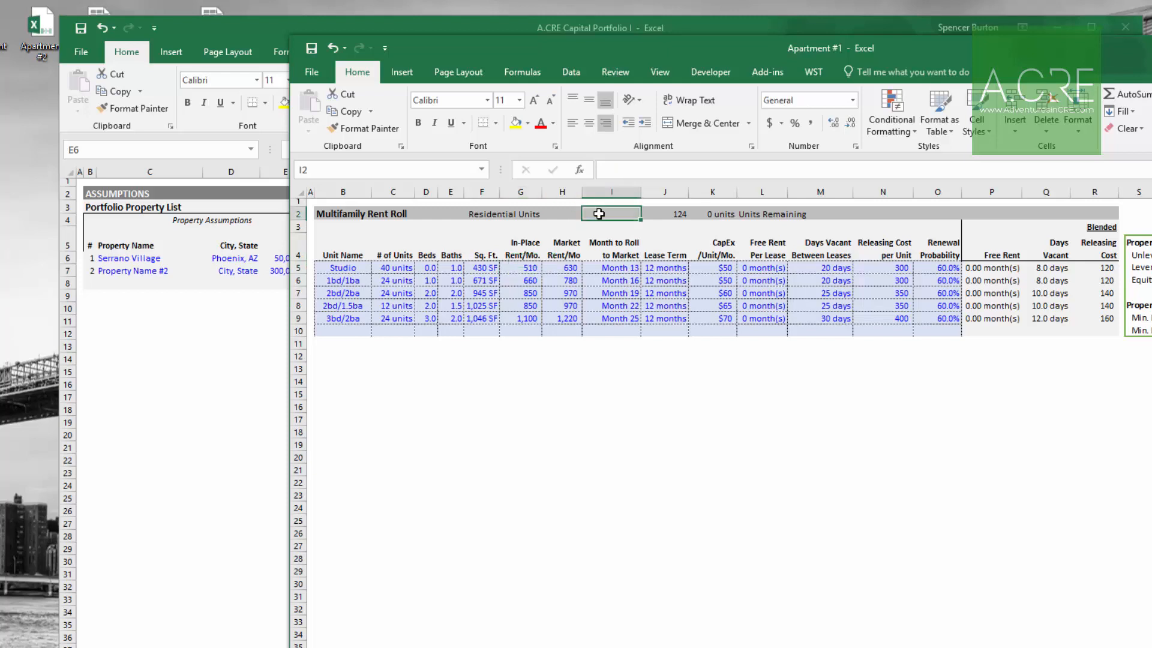
text(=sumprod)
key(Tab)
drag(478, 265, 487, 326)
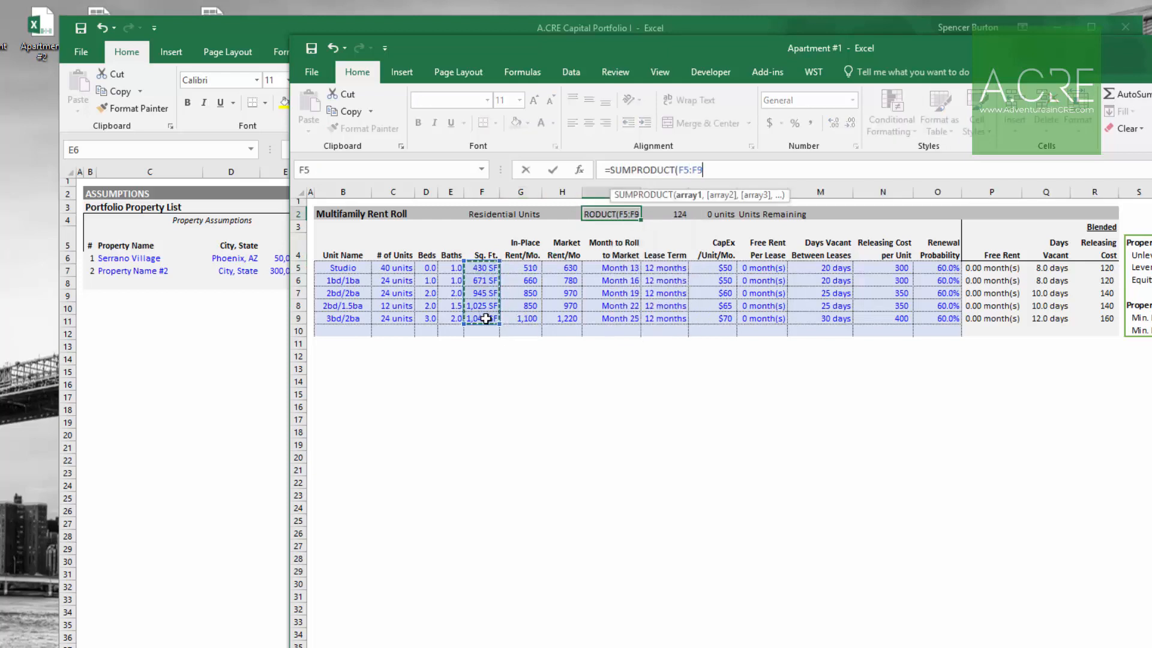
text(,)
drag(405, 268, 404, 318)
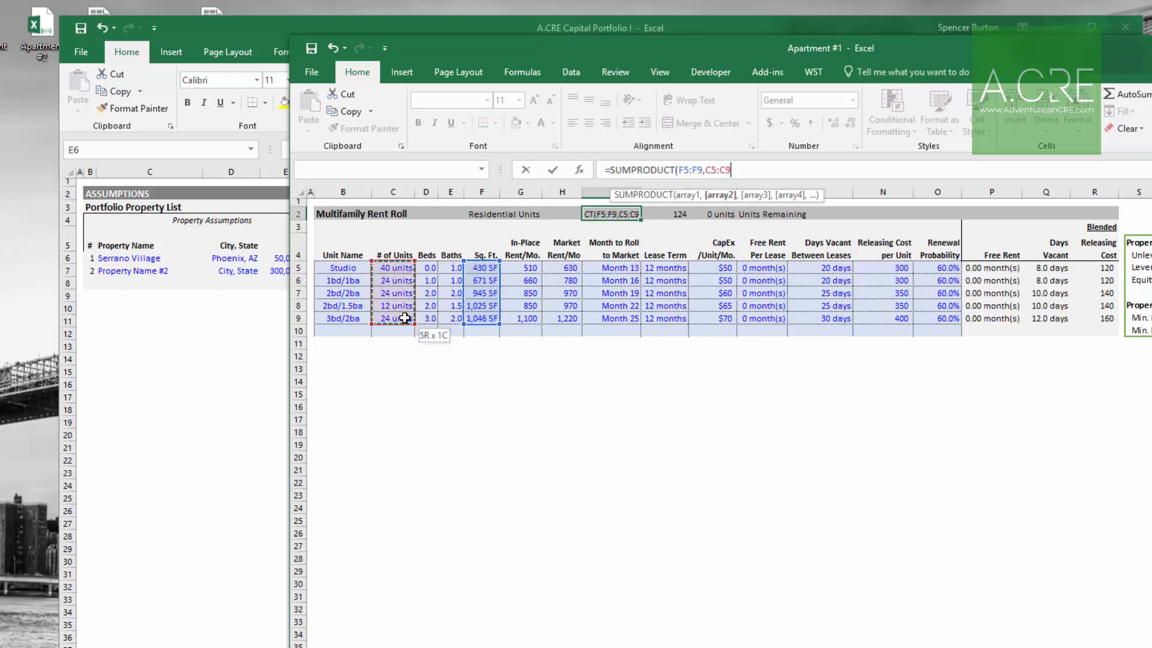
key(ctrl+Return)
key(ctrl+c)
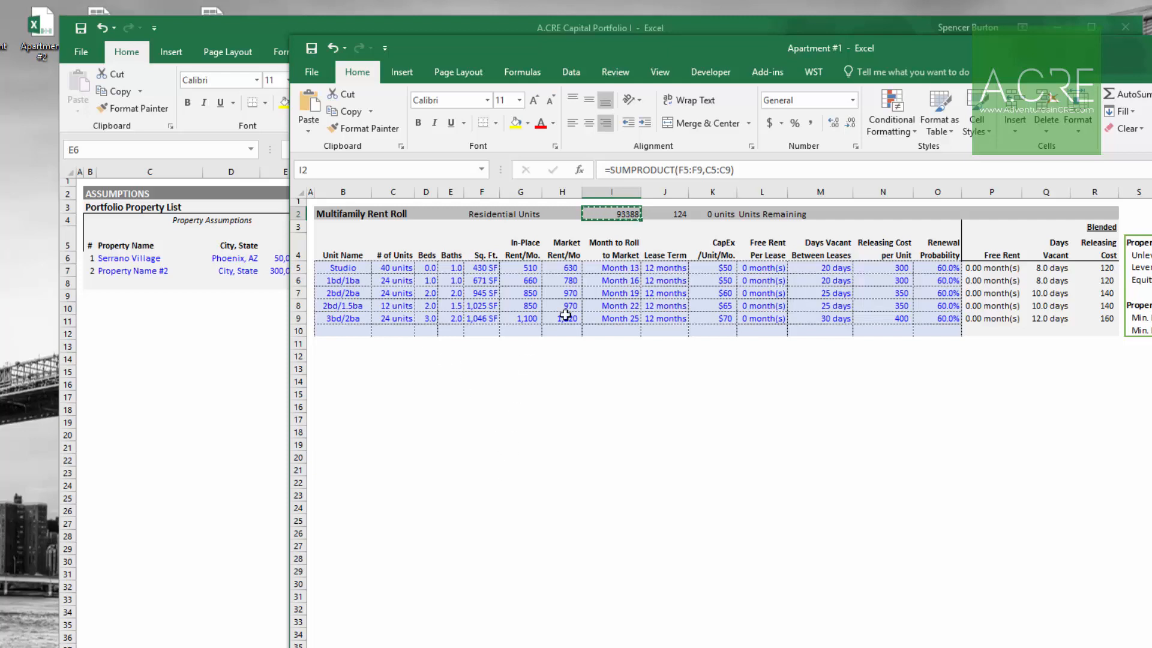
Step: Paste the total square footage as a value into Serrano Village's NRA cell
click(232, 428)
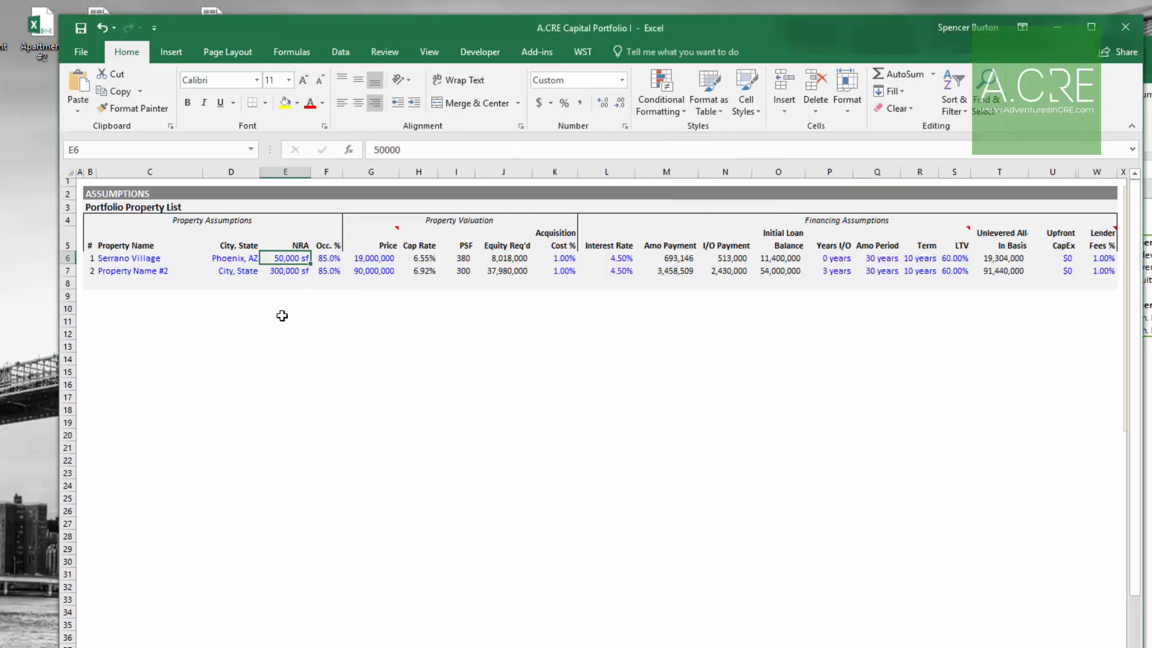
key(alt+Tab)
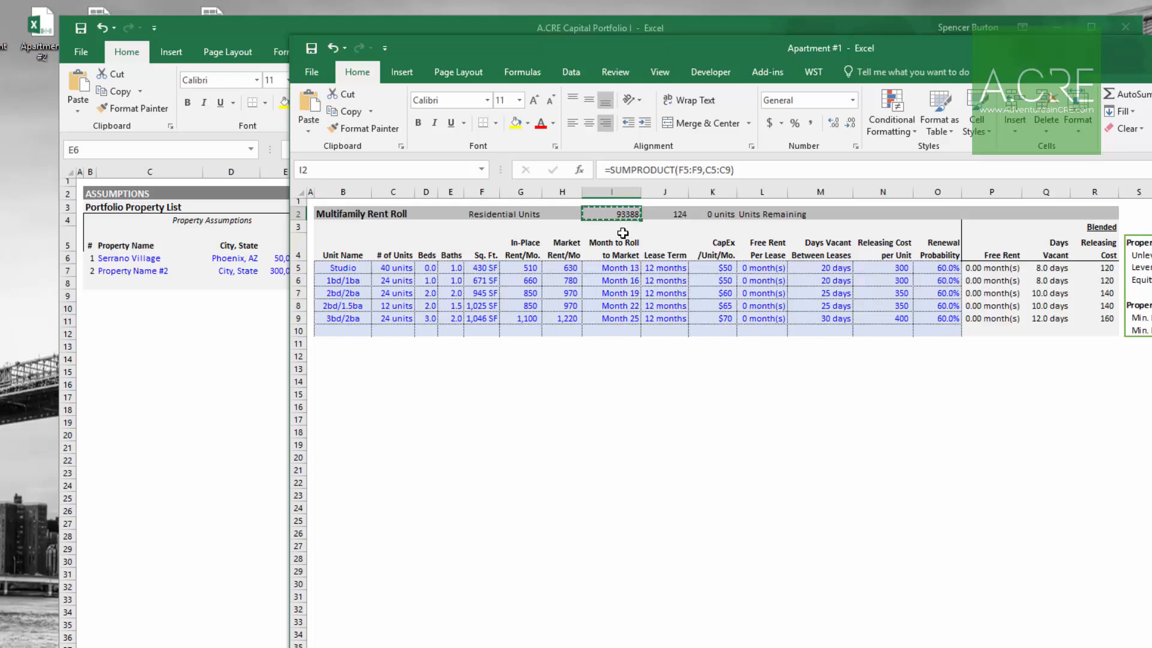
click(220, 358)
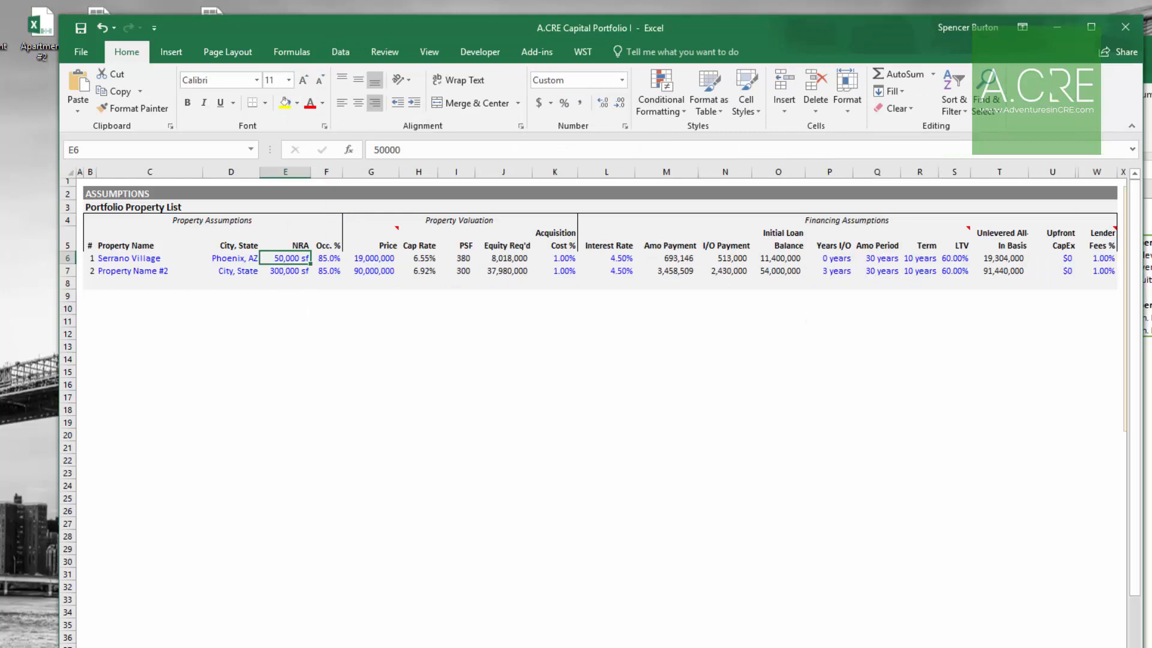
click(1148, 382)
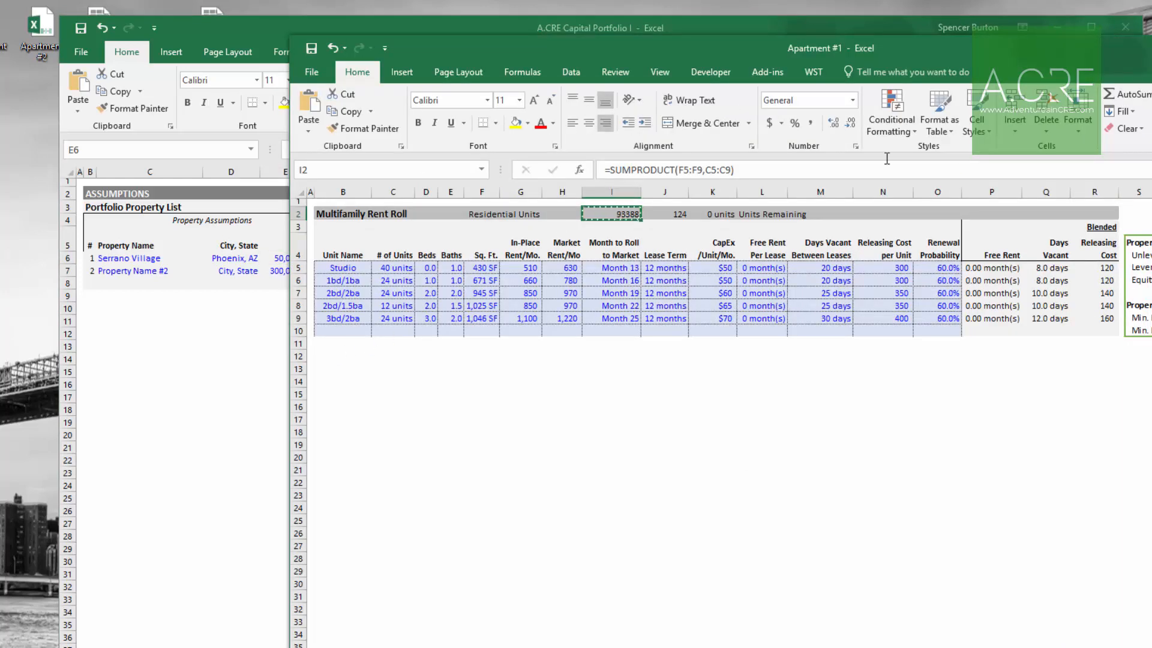
click(200, 370)
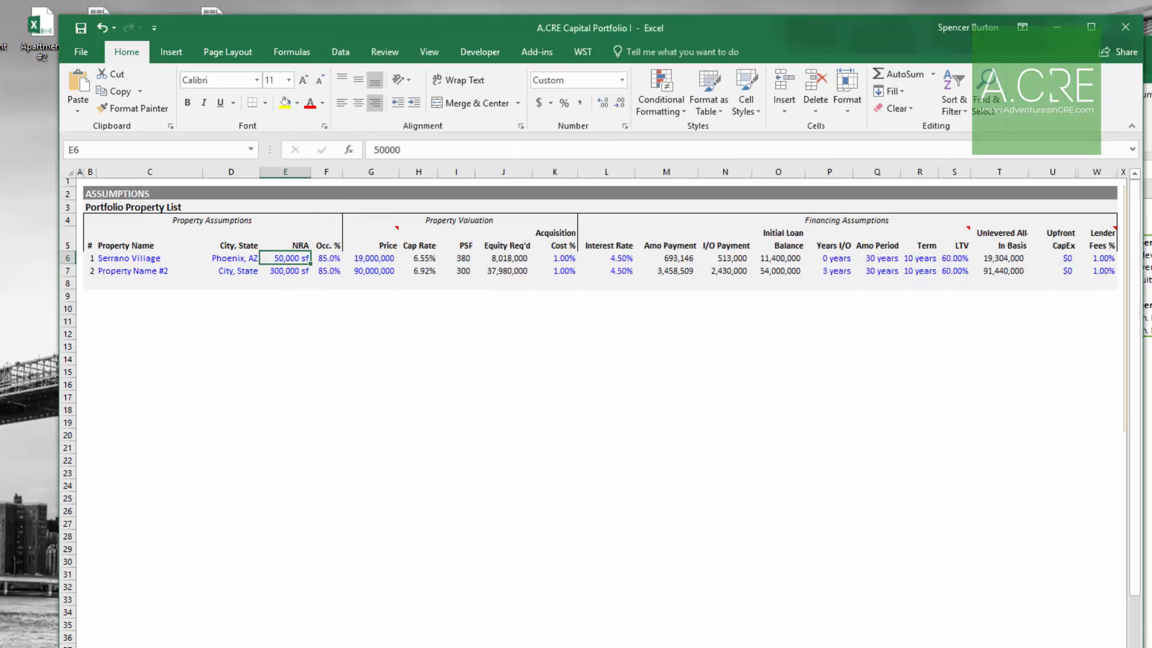
right_click(292, 262)
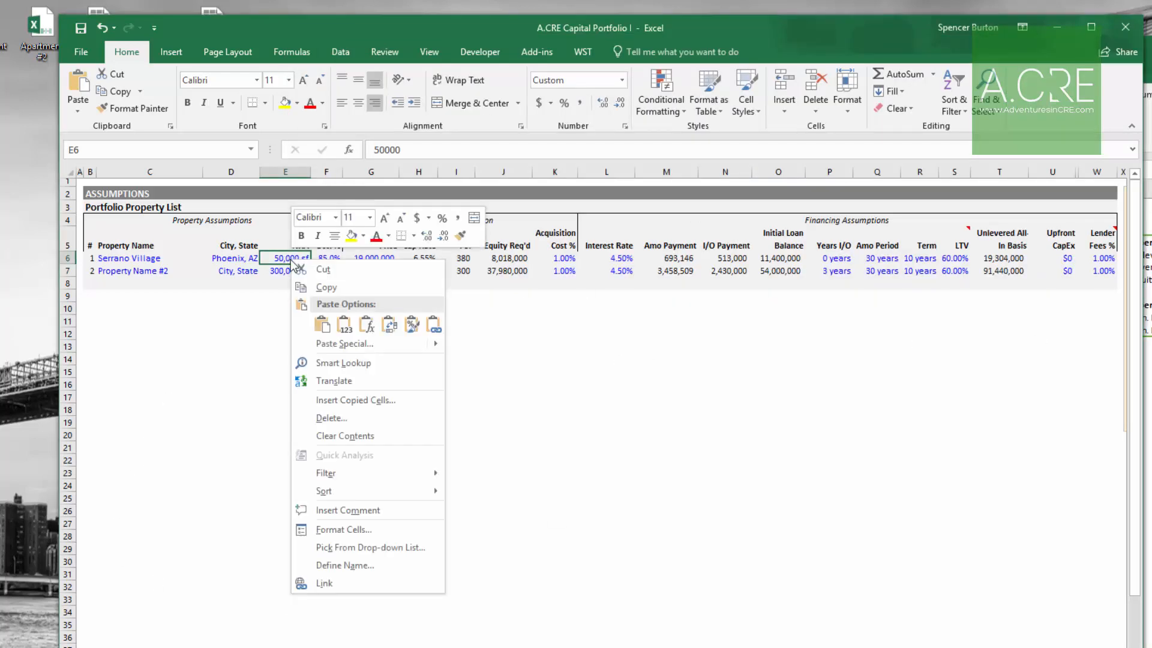
click(344, 326)
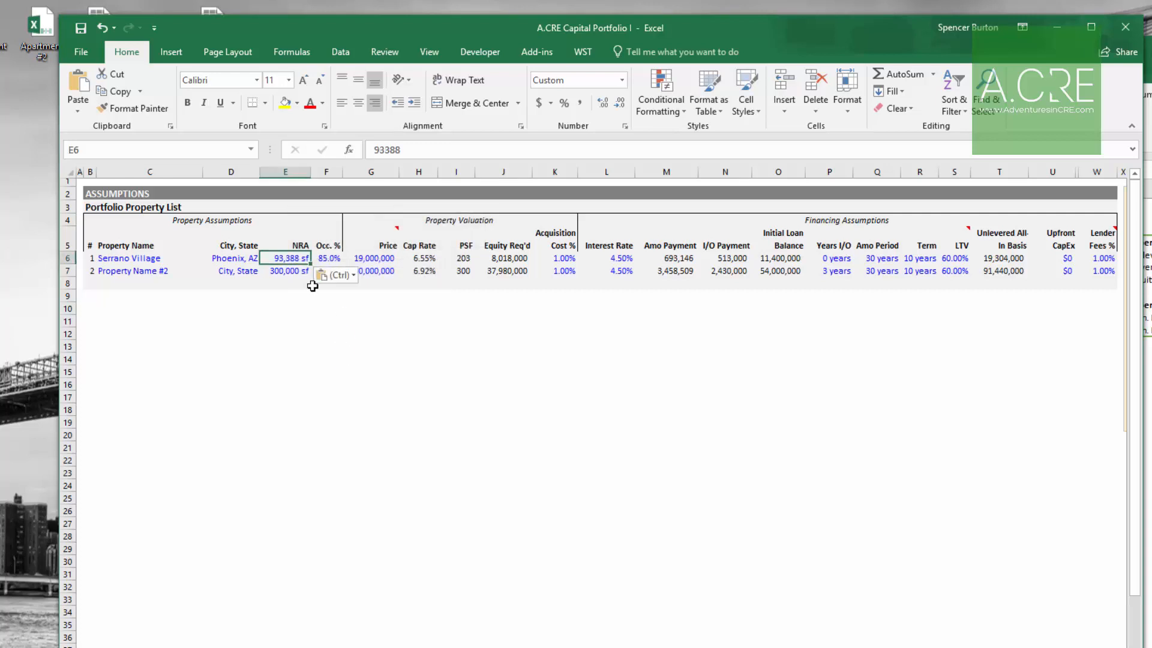
Step: Undo that paste and paste the square footage value into the NRA cell again
key(ctrl+z)
key(alt)
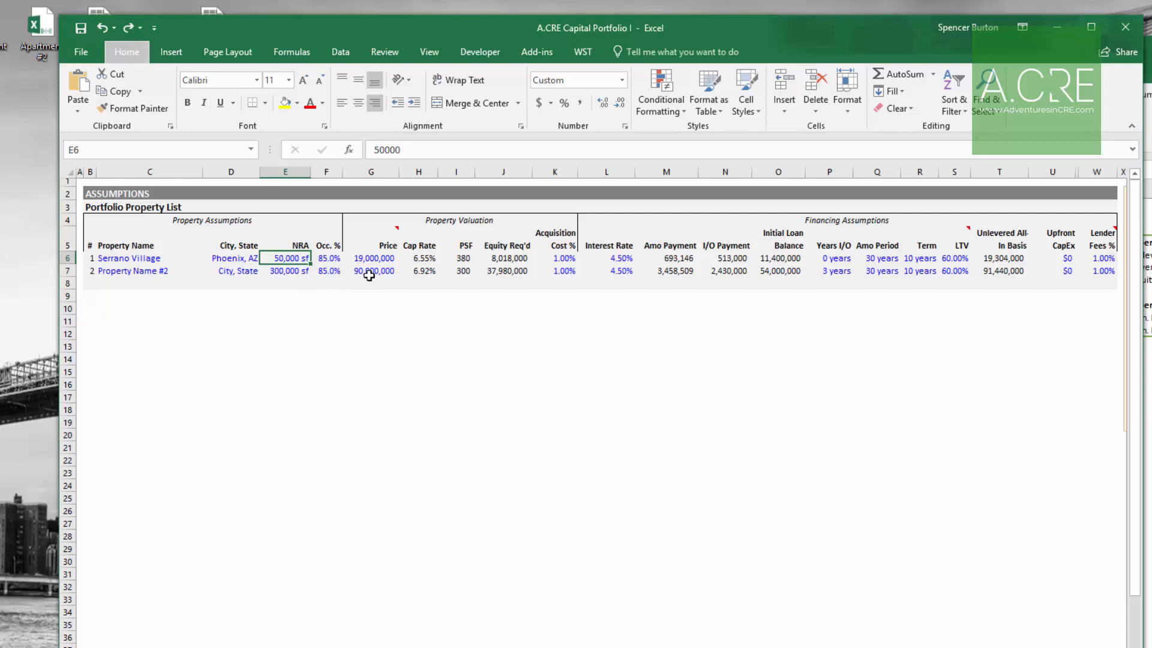
key(h)
key(v)
key(v)
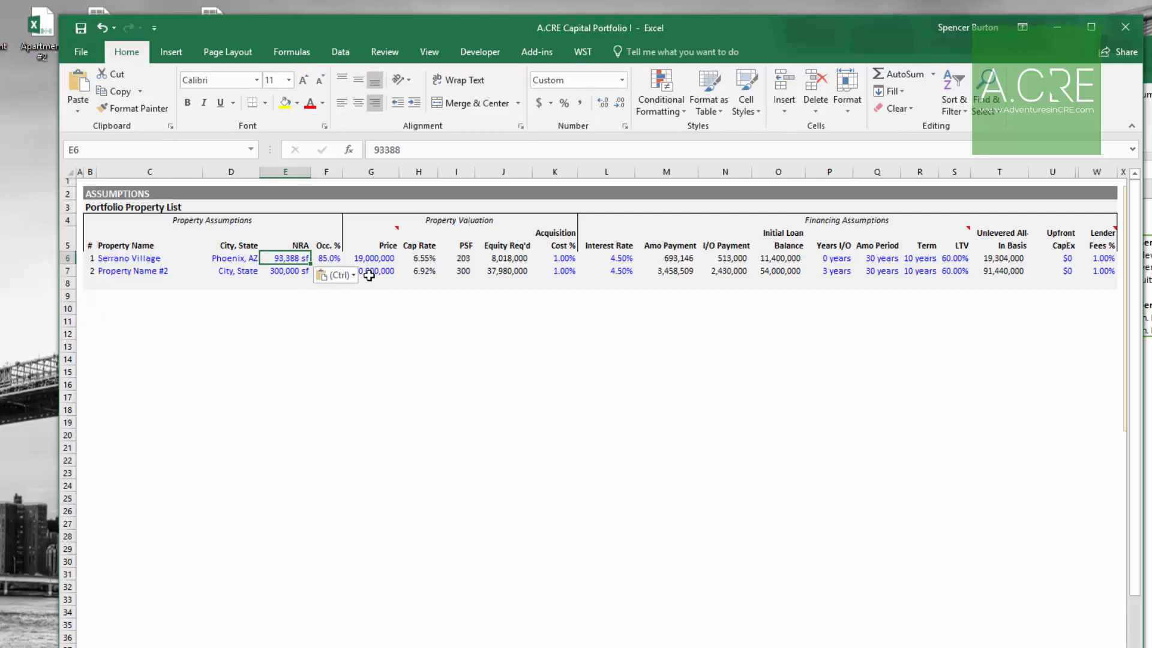
Step: Set Serrano Village's occupancy to 93%
key(Right)
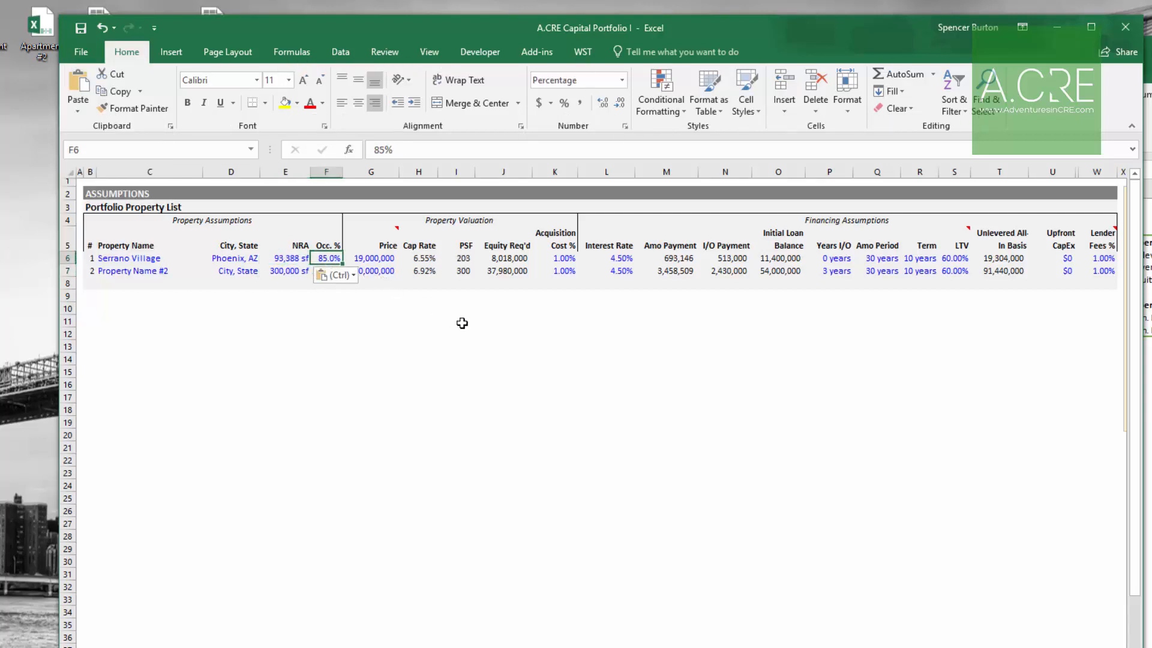
text(93)
key(Return)
key(Up)
key(Right)
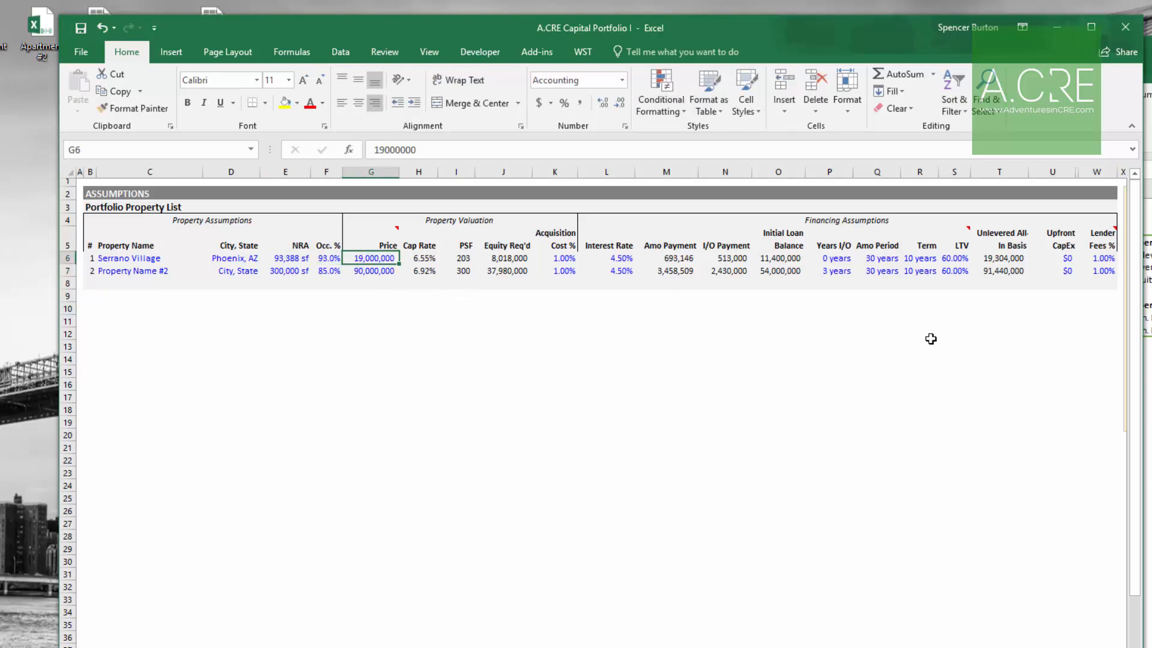
Step: Copy Apartment #1's purchase price and paste it as a value into Serrano Village's price
click(1151, 469)
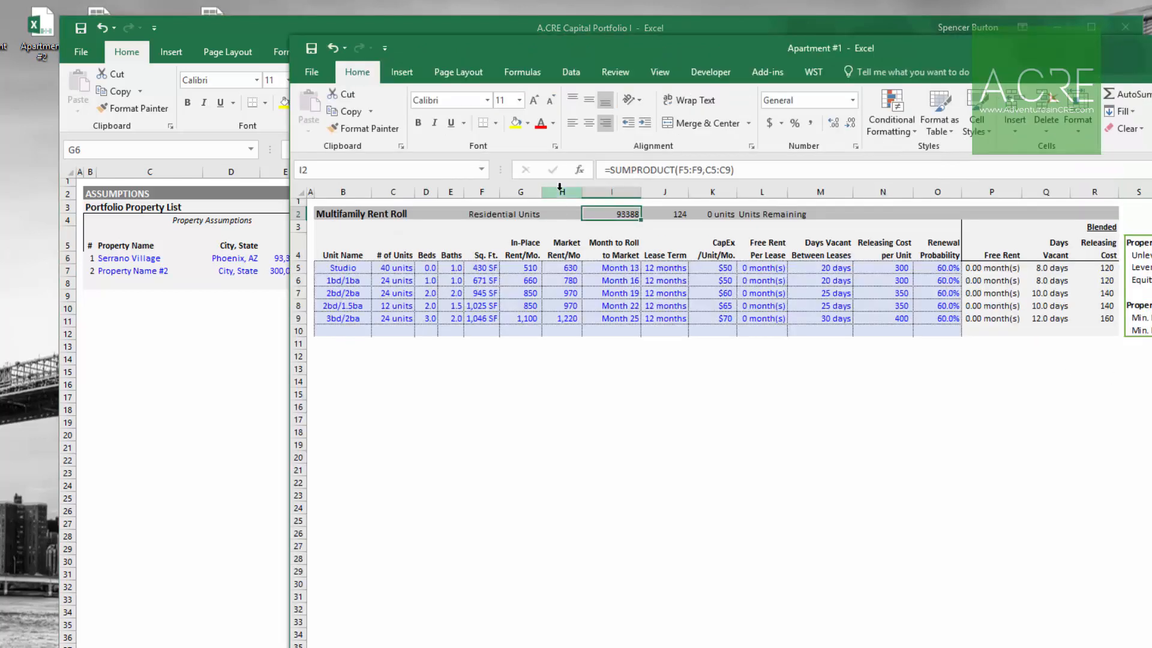
key(ctrl+Page_Up)
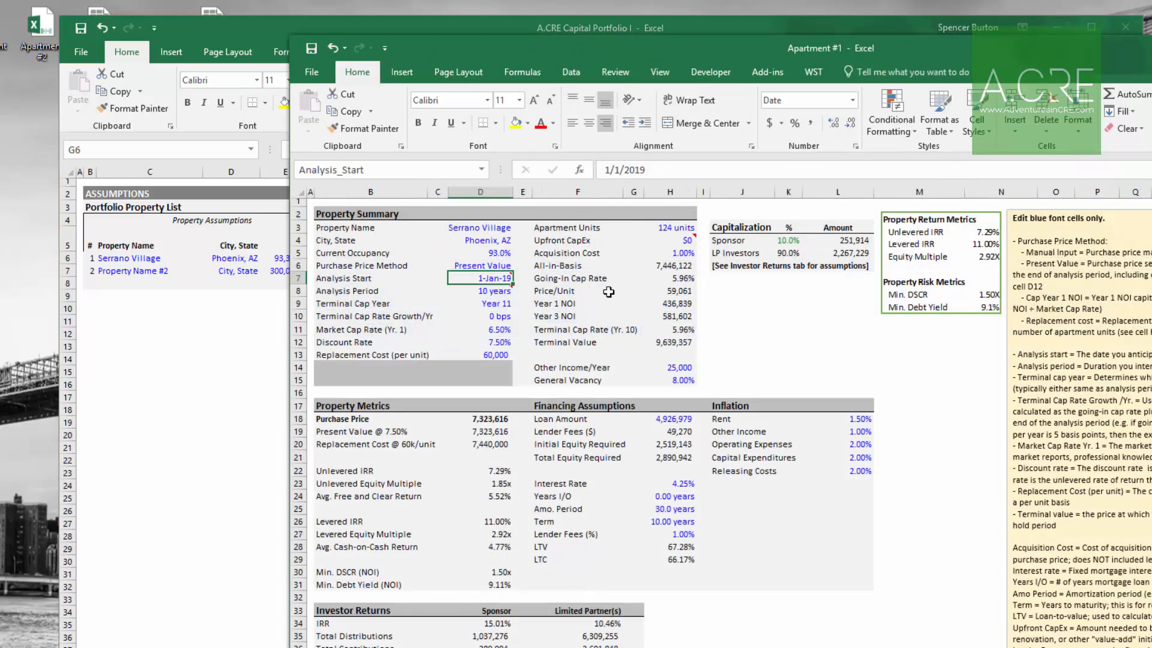
click(509, 422)
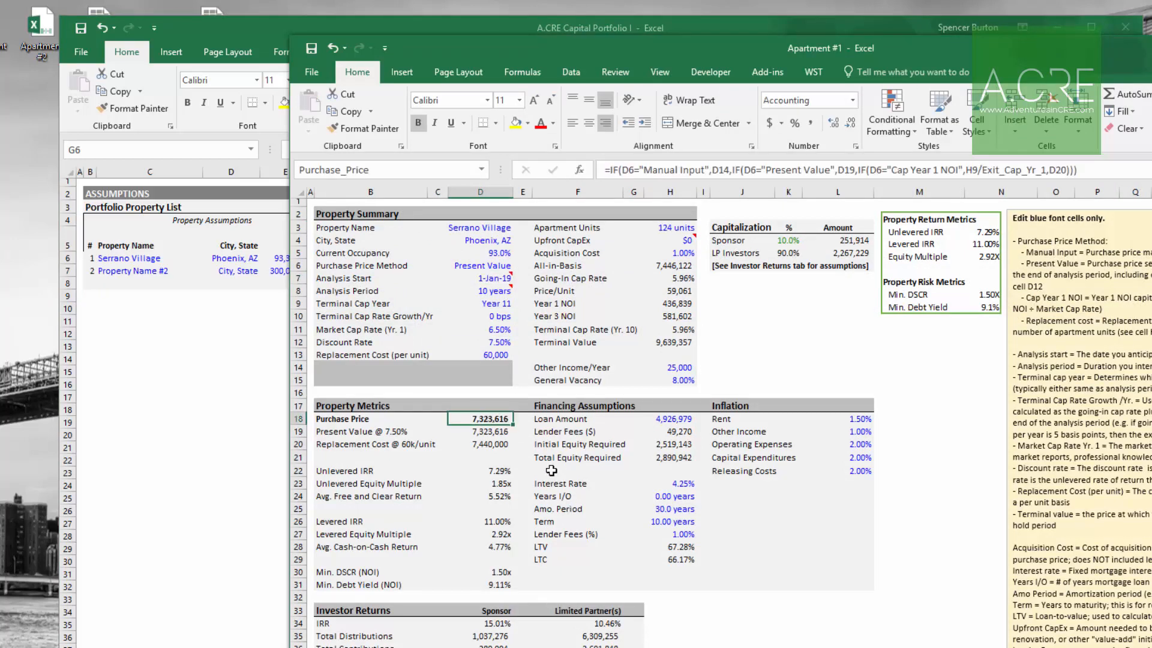
key(ctrl+c)
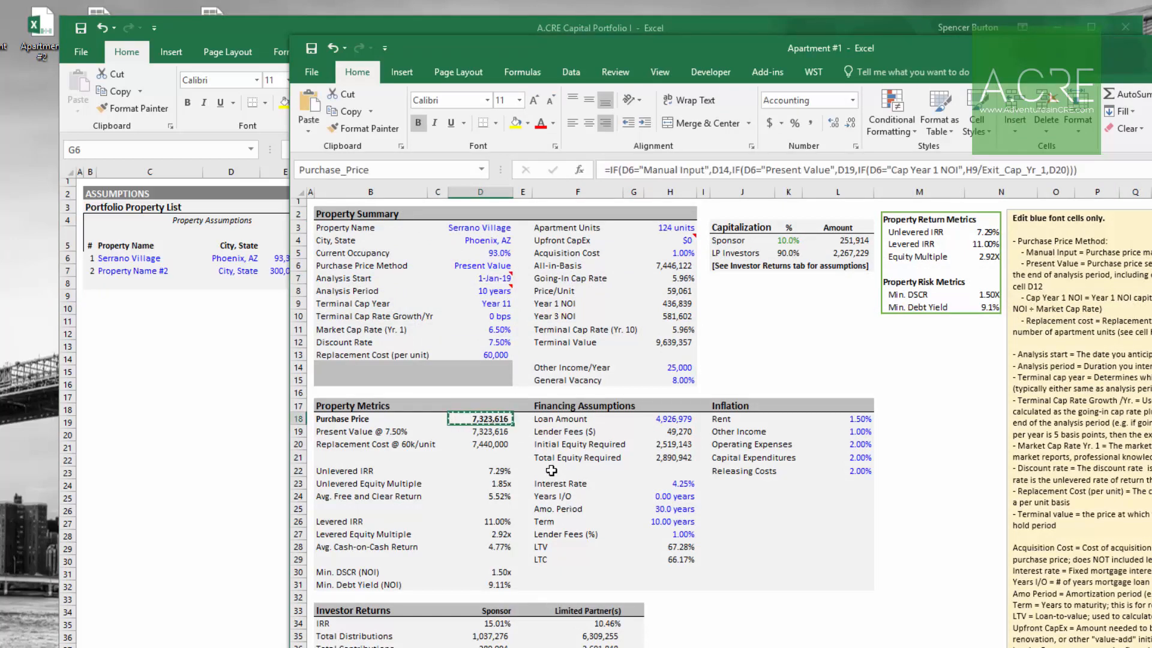
key(alt+Tab)
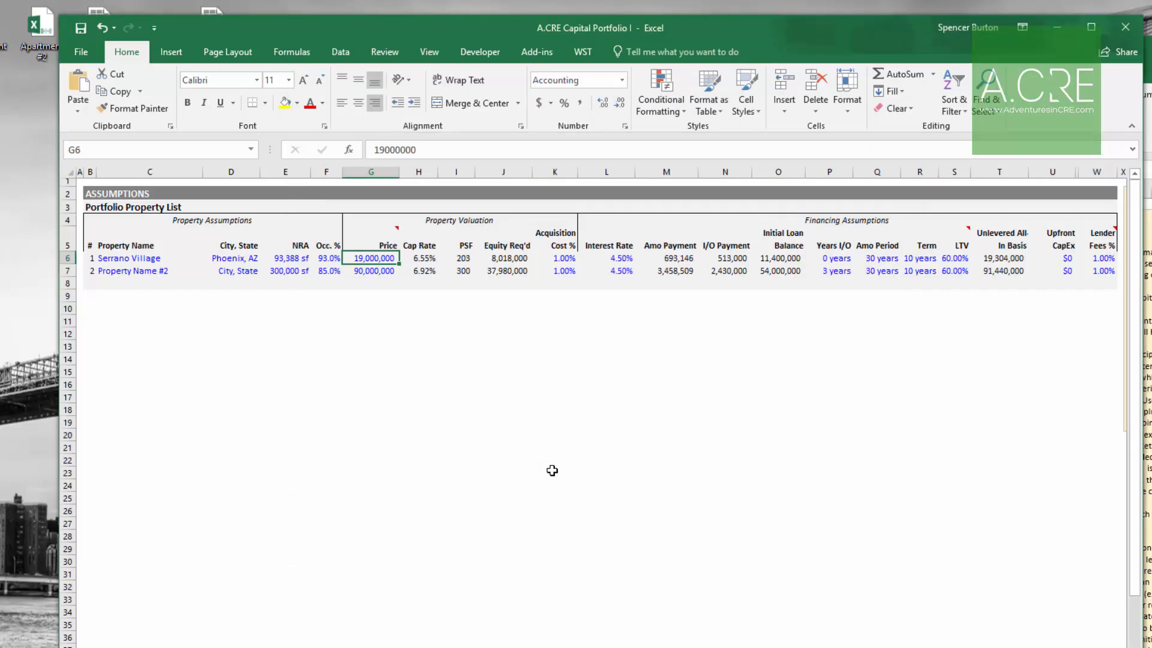
key(alt+h)
key(v)
key(v)
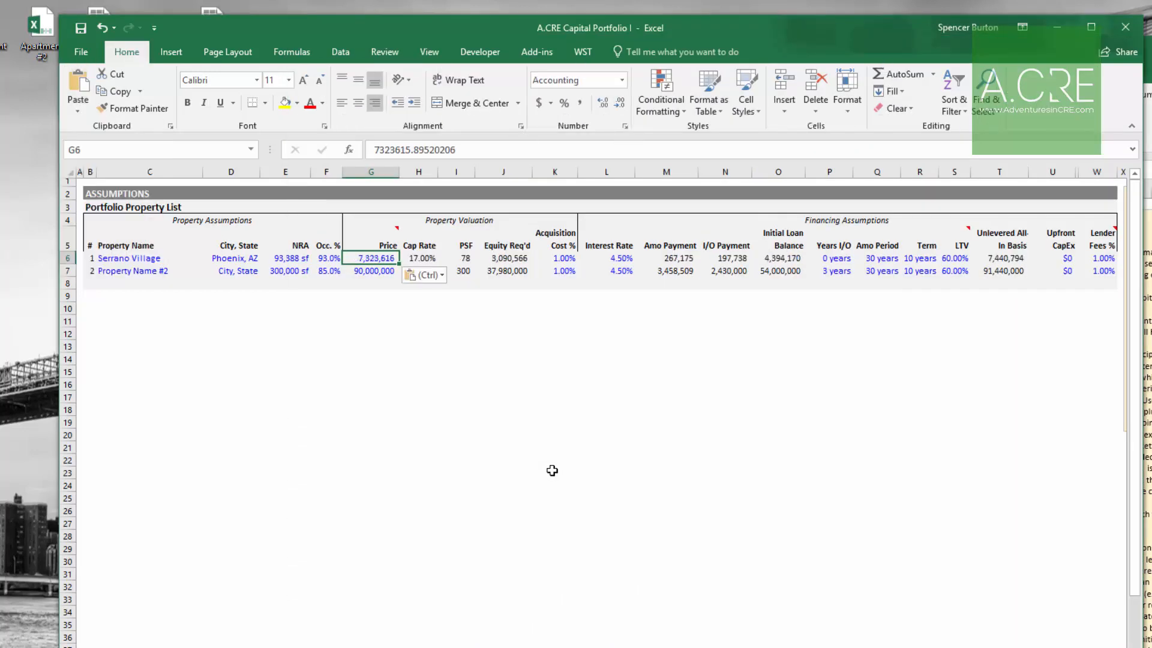
key(Right)
key(Right)
key(Right)
key(Right)
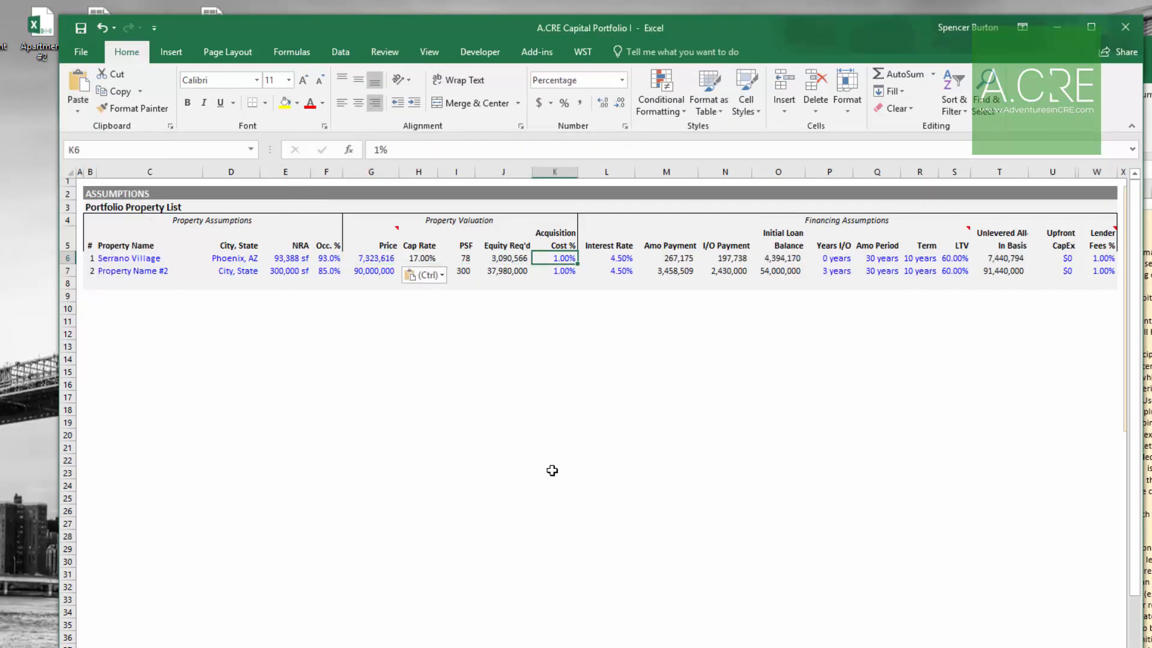
Step: Compare Serrano Village's acquisition cost with the acquisition cost in the Apartment #1 workbook
key(Left)
key(Left)
key(Left)
key(Left)
key(Right)
key(Right)
key(Right)
key(Right)
key(ctrl+Tab)
key(Escape)
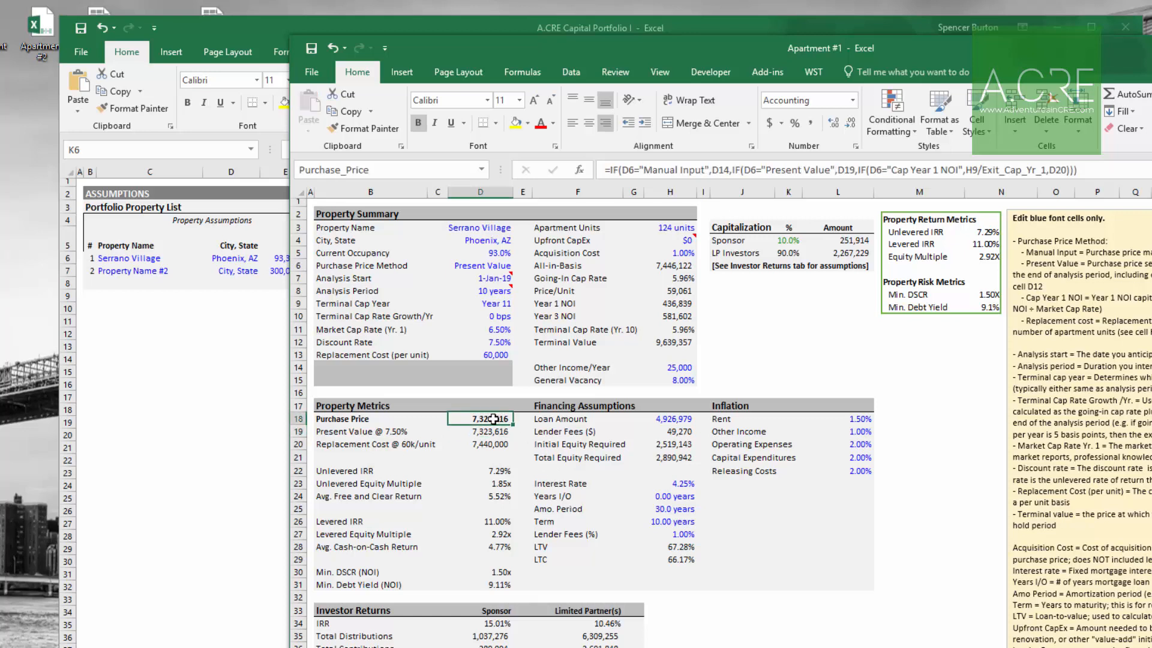
click(680, 253)
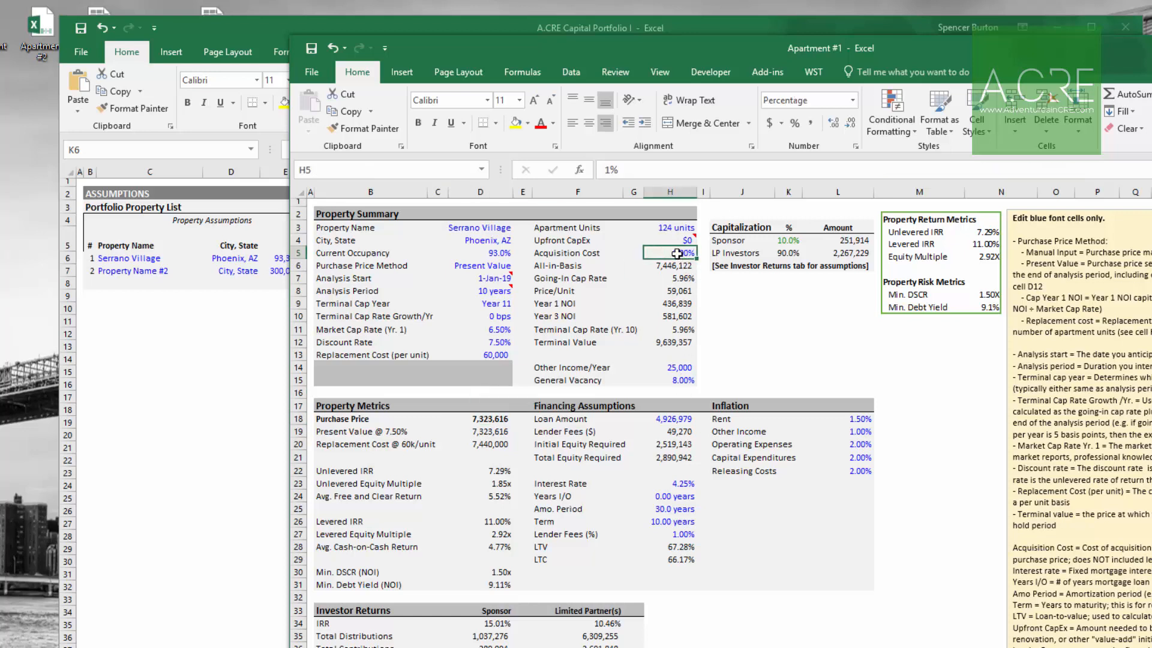
click(231, 417)
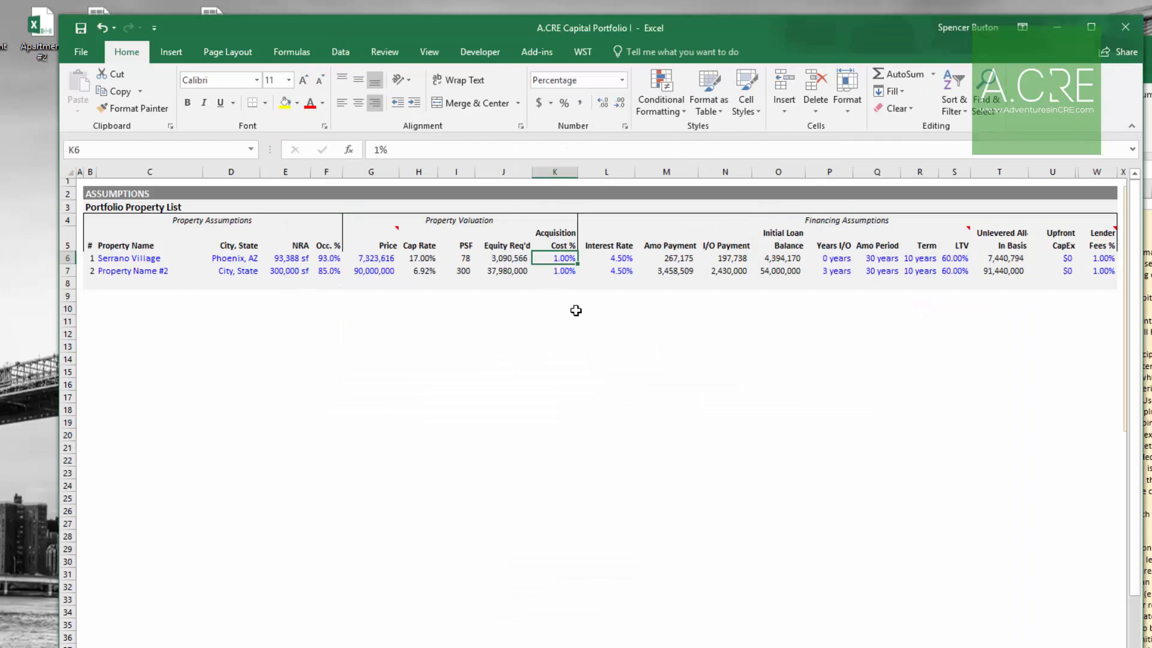
Step: Check Apartment #1's financing assumptions and set Serrano Village's interest rate to 4.25%
key(Right)
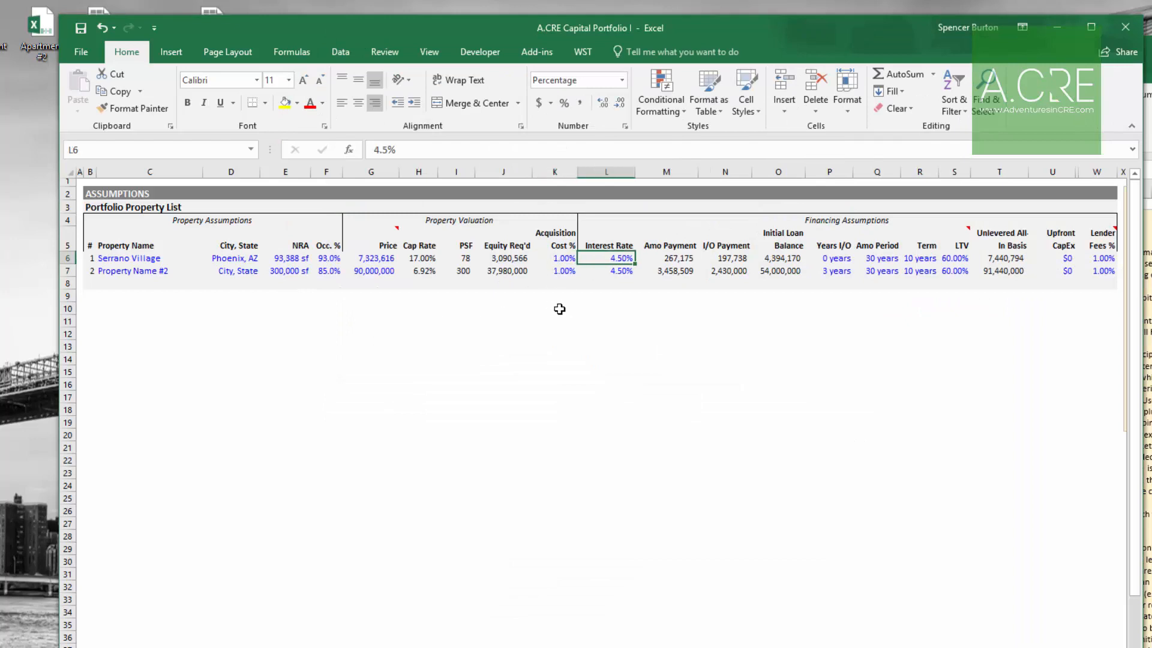
click(1146, 99)
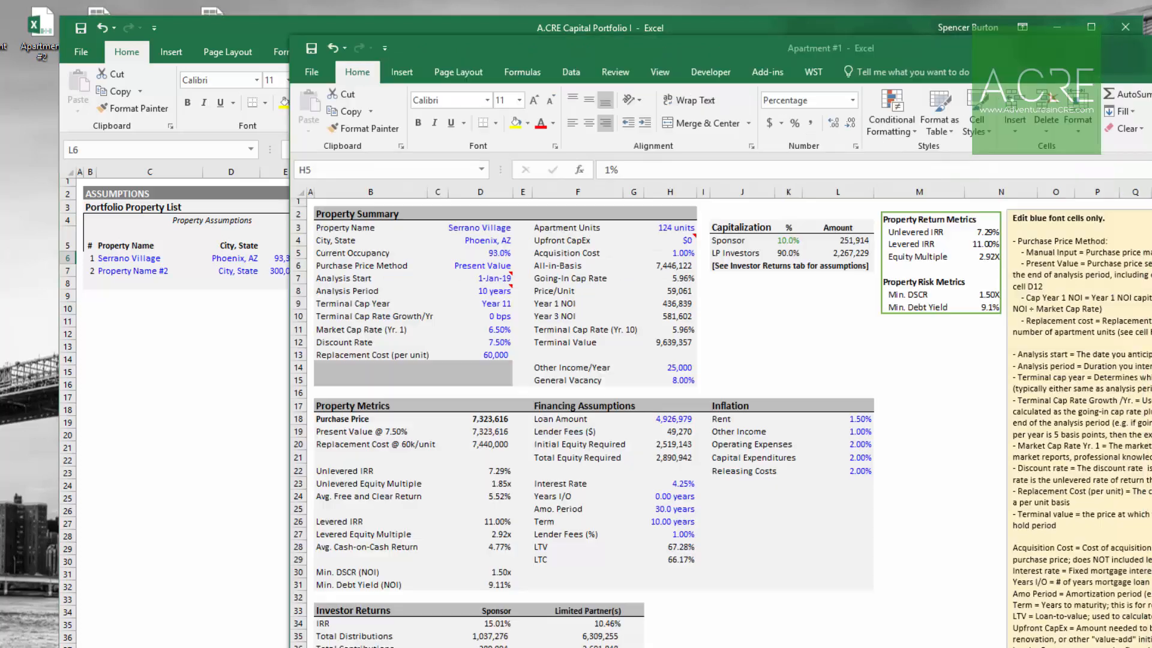
click(686, 483)
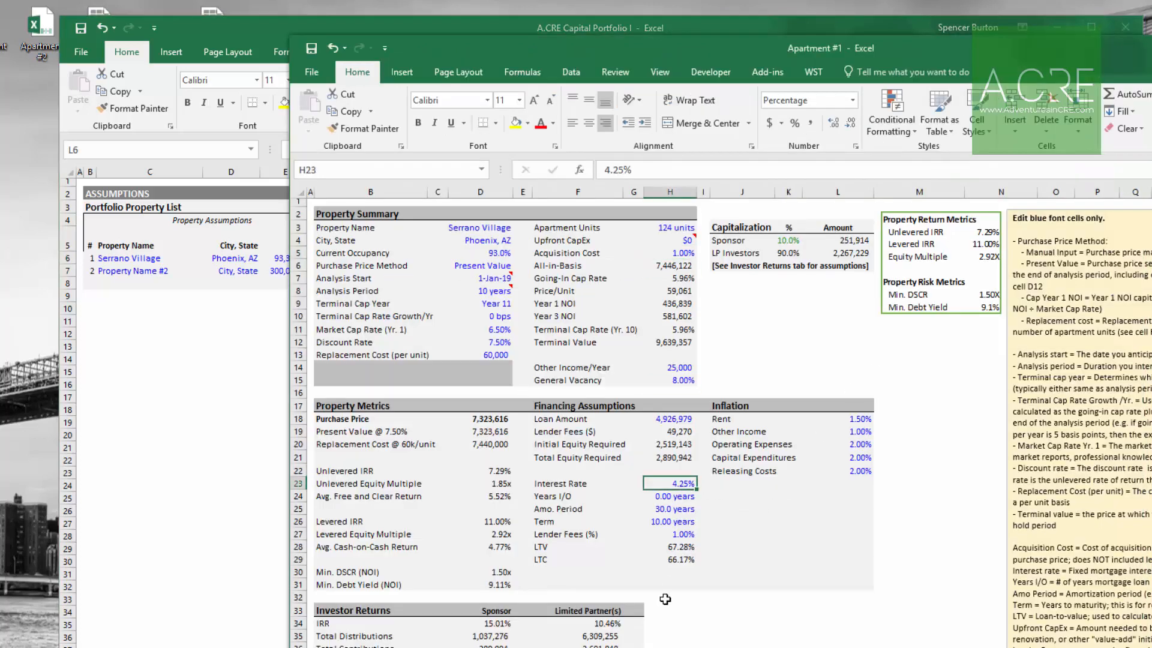
click(681, 498)
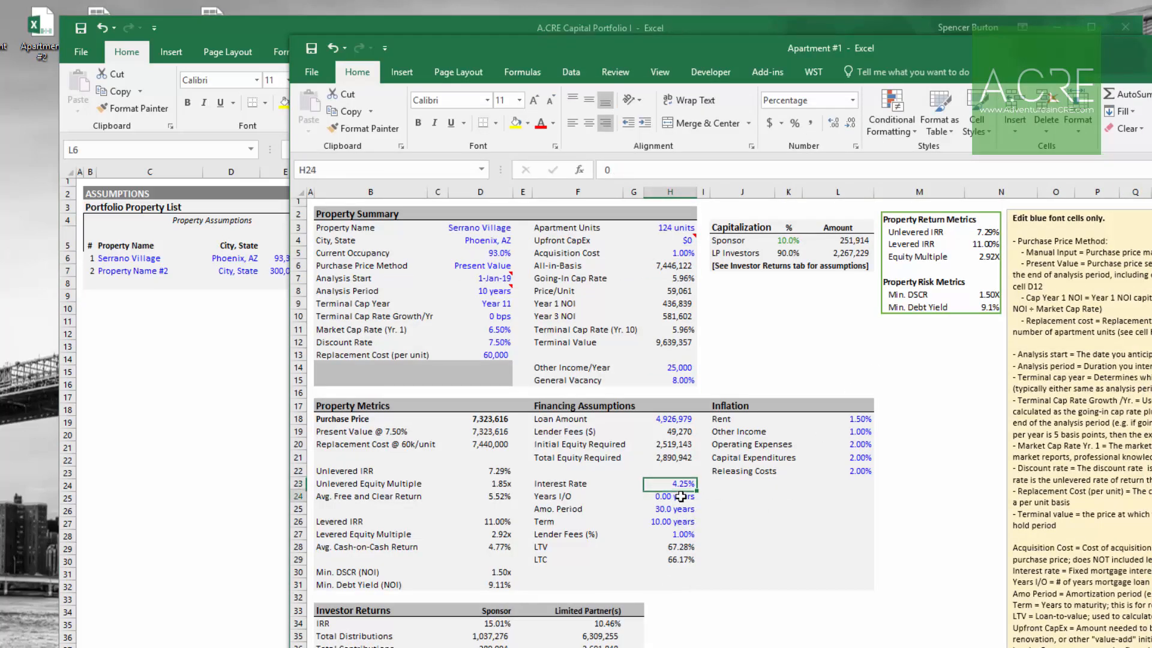
click(685, 511)
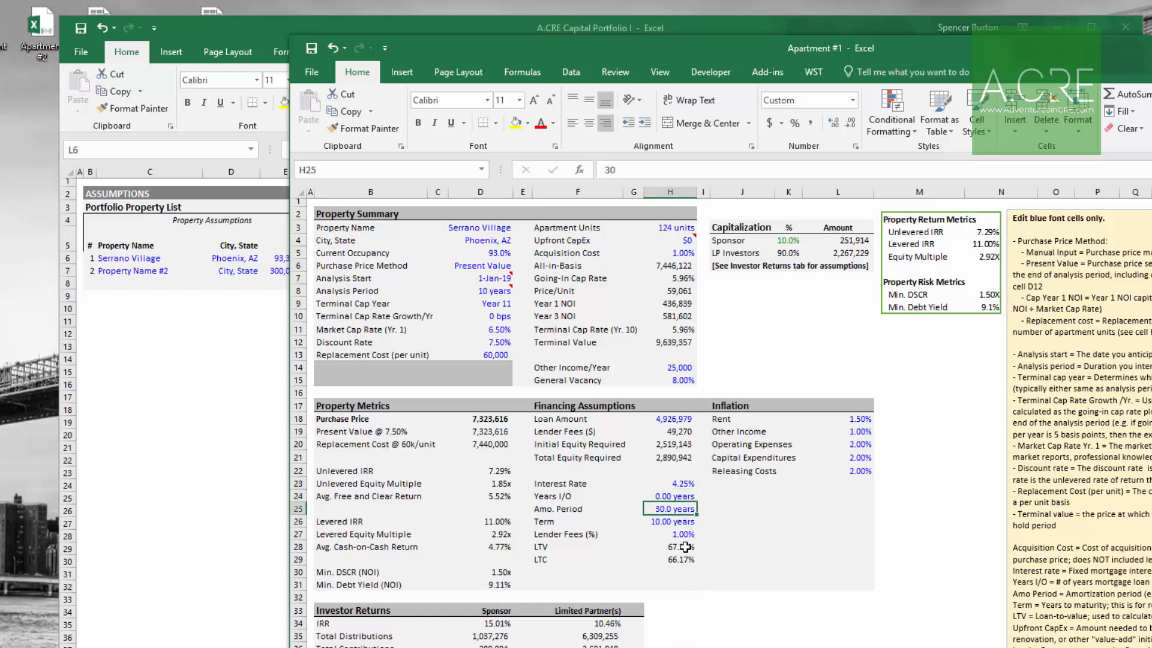
click(676, 524)
click(681, 534)
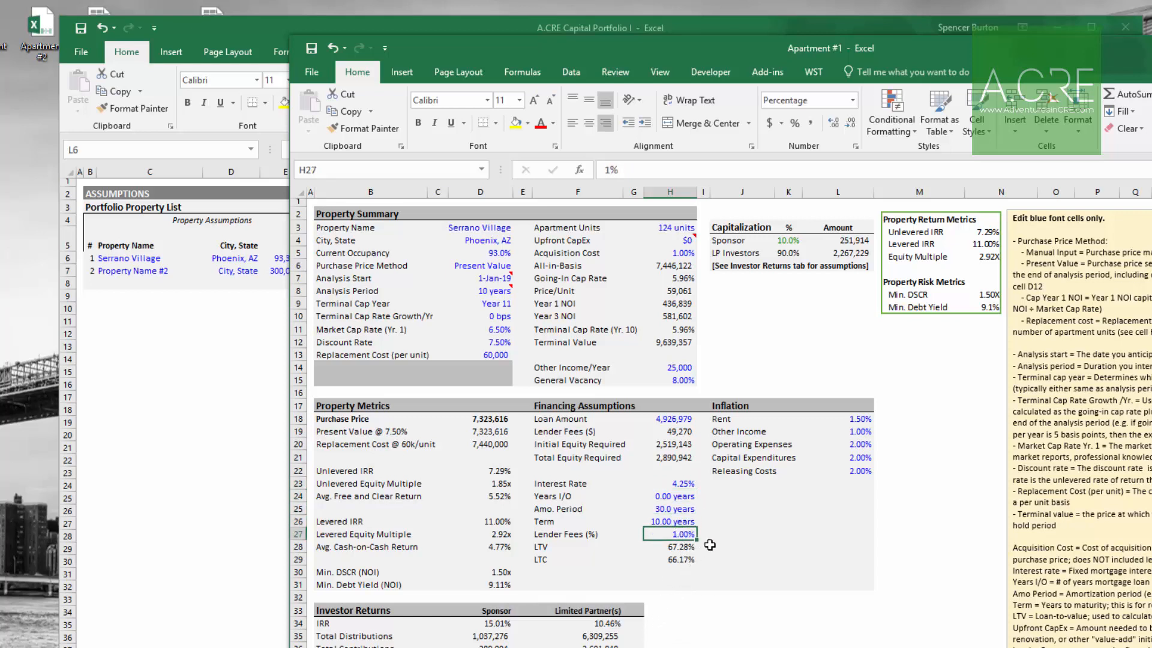
click(685, 547)
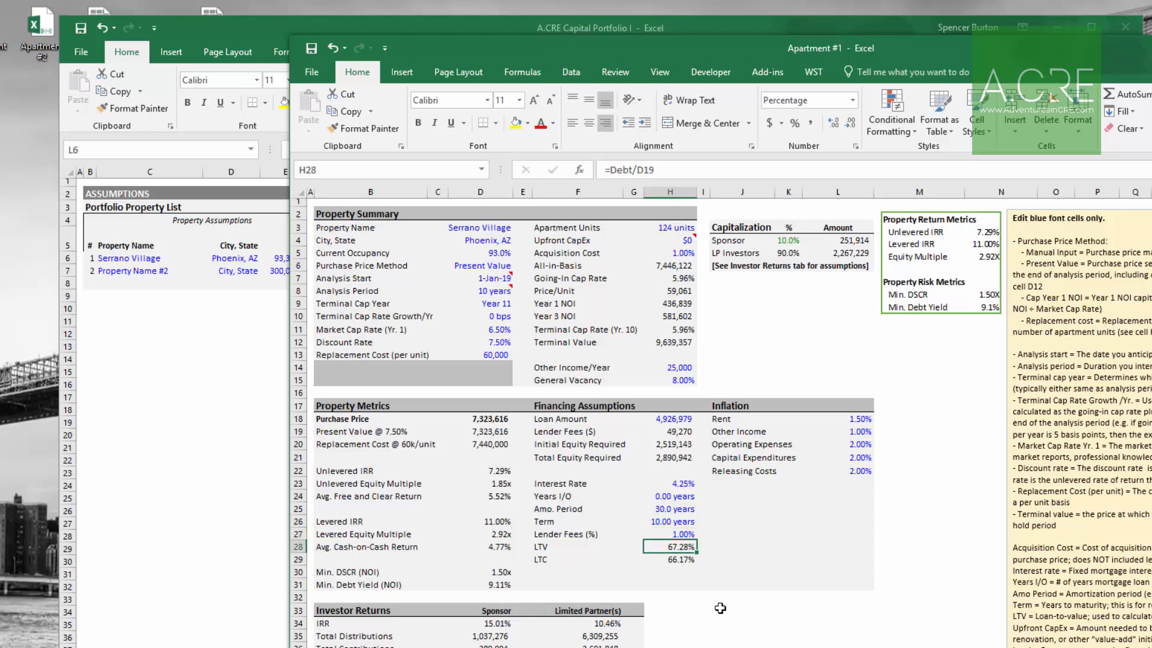
click(216, 509)
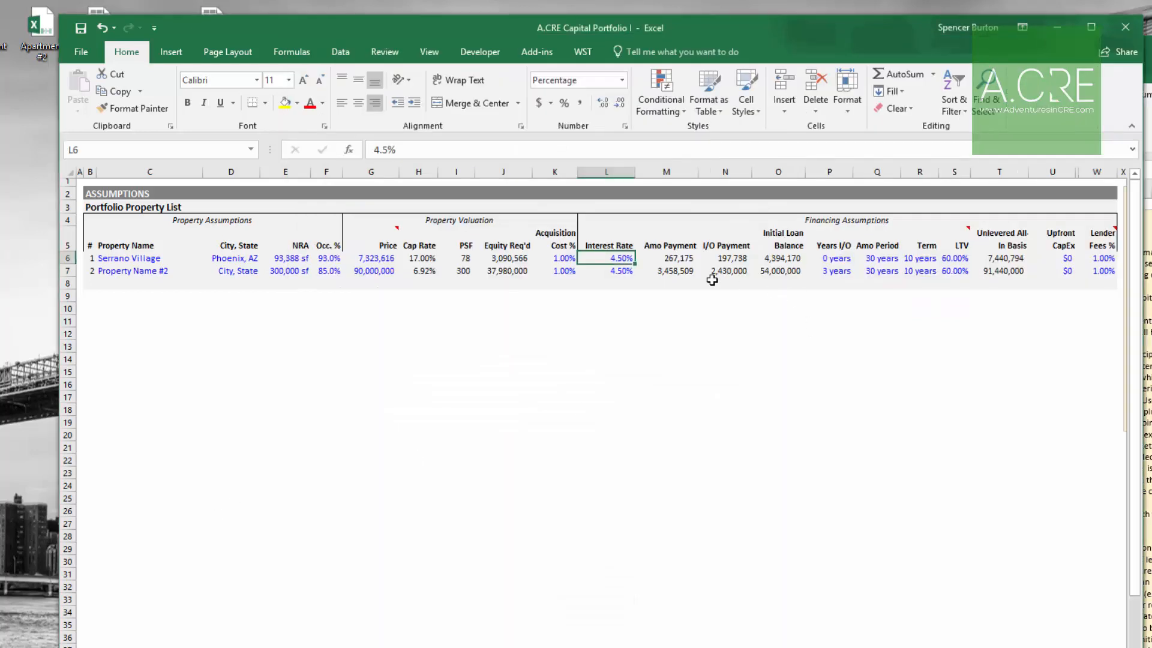
text(4.25)
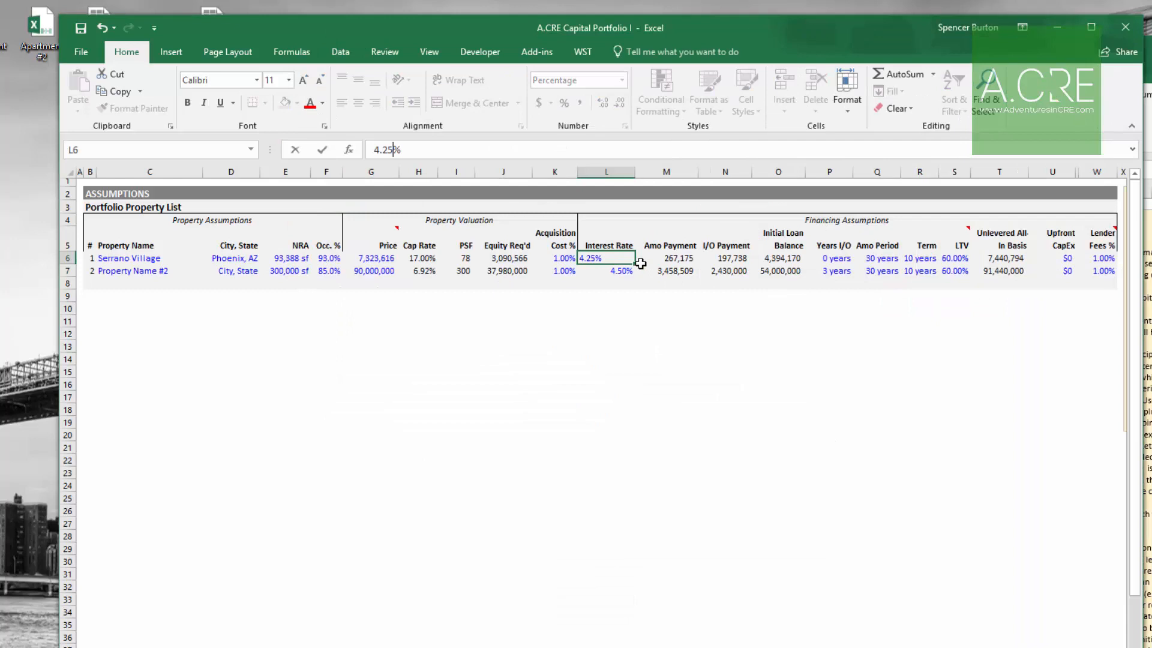
key(Right)
key(Right)
key(Right)
key(Right)
Step: Copy Apartment #1's LTV and paste it as a value into Serrano Village's LTV cell
key(Right)
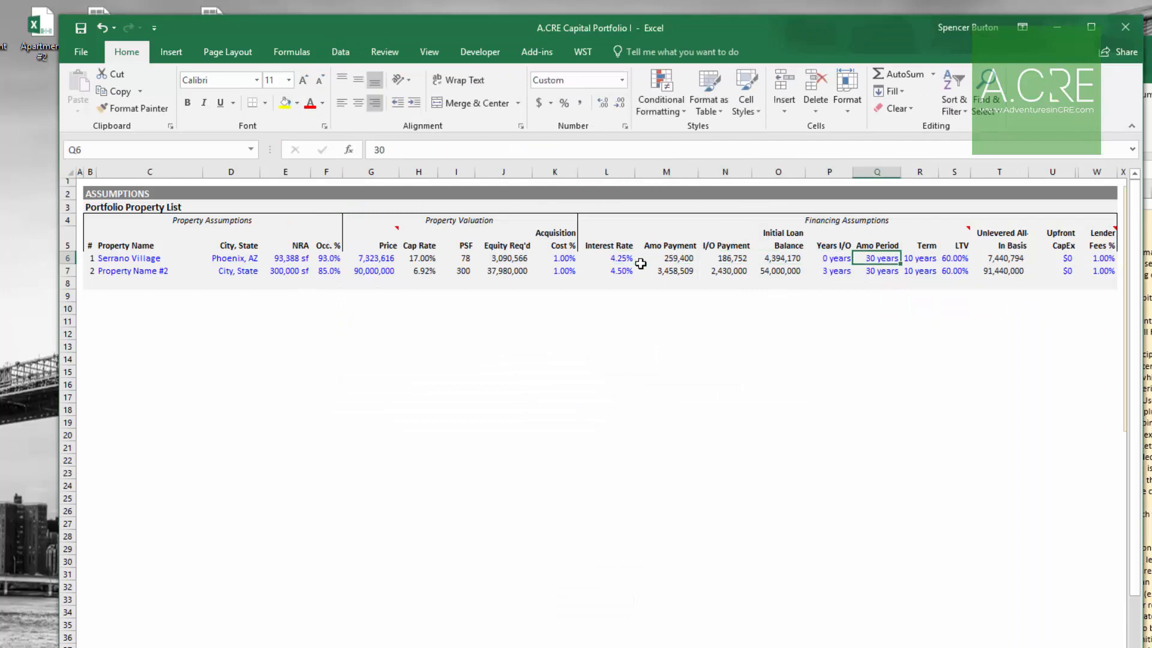
key(Right)
key(Right)
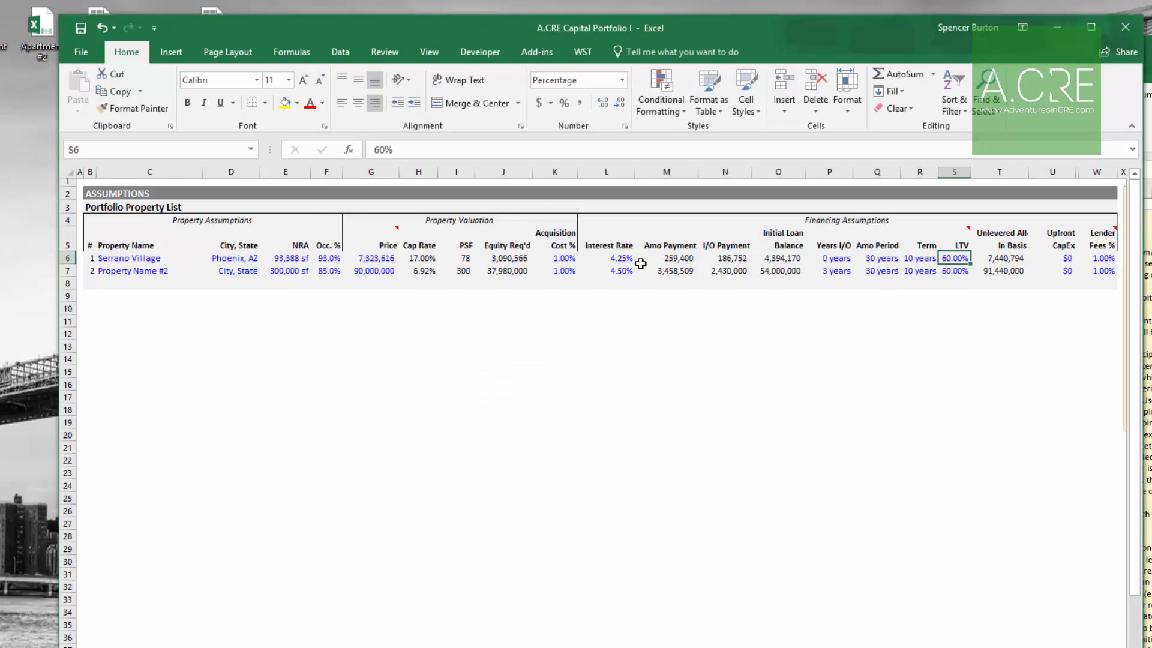
key(alt+Tab)
key(ctrl+c)
key(alt+Tab)
text(hvv)
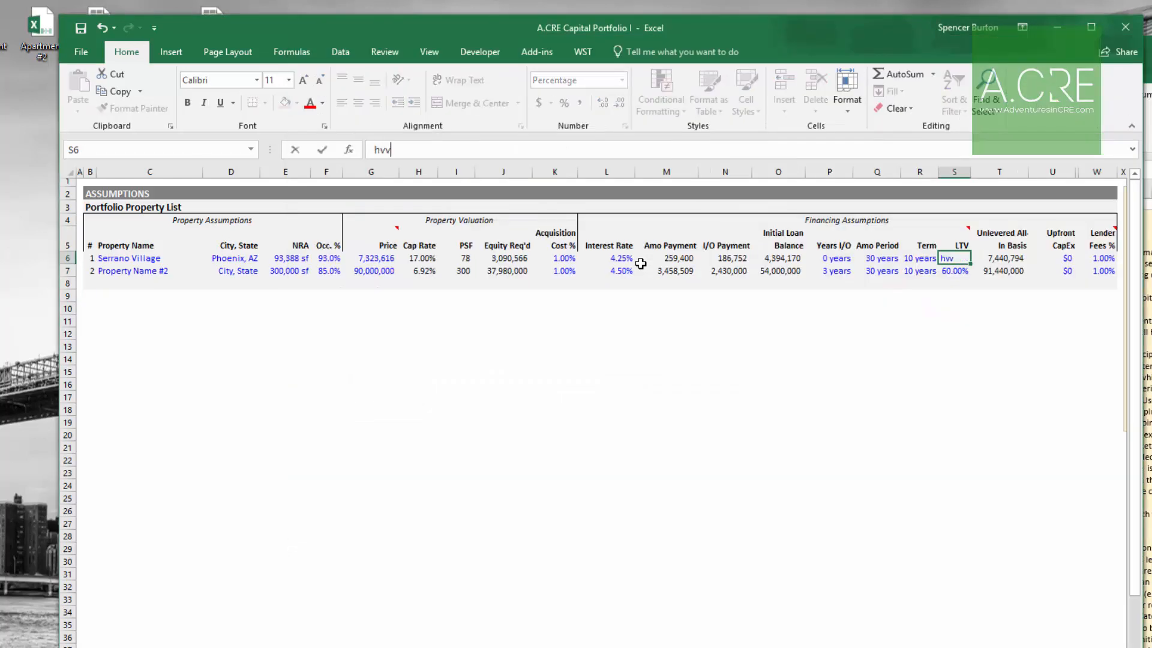
key(Escape)
key(alt+h)
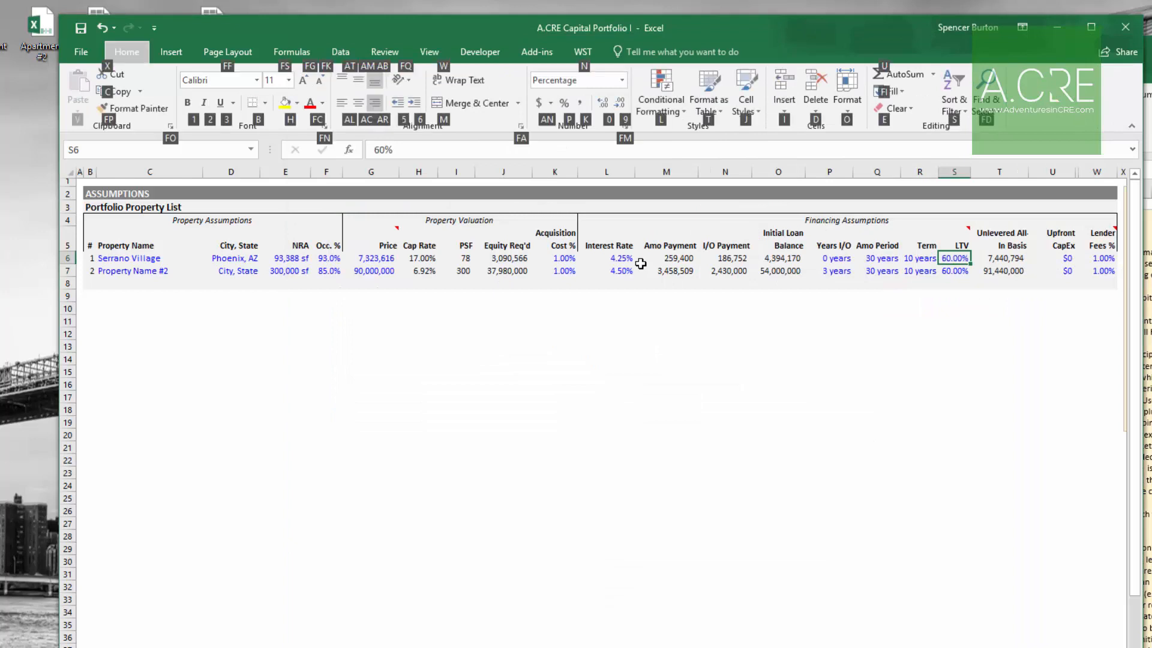
key(Escape)
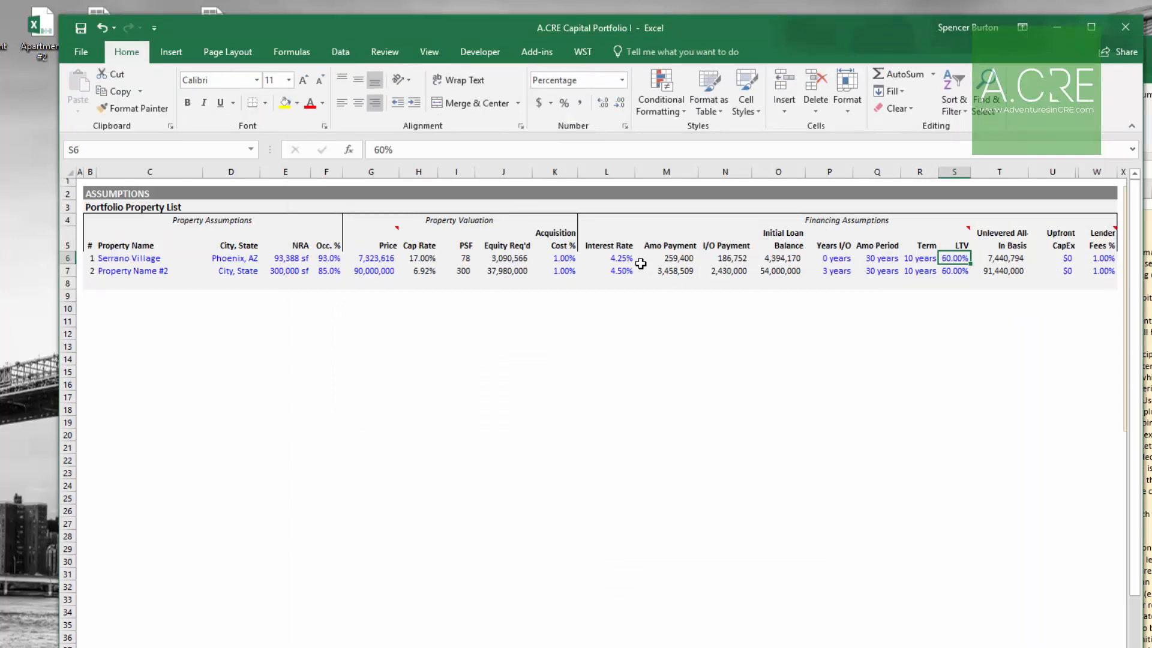
key(alt+Tab)
key(ctrl+c)
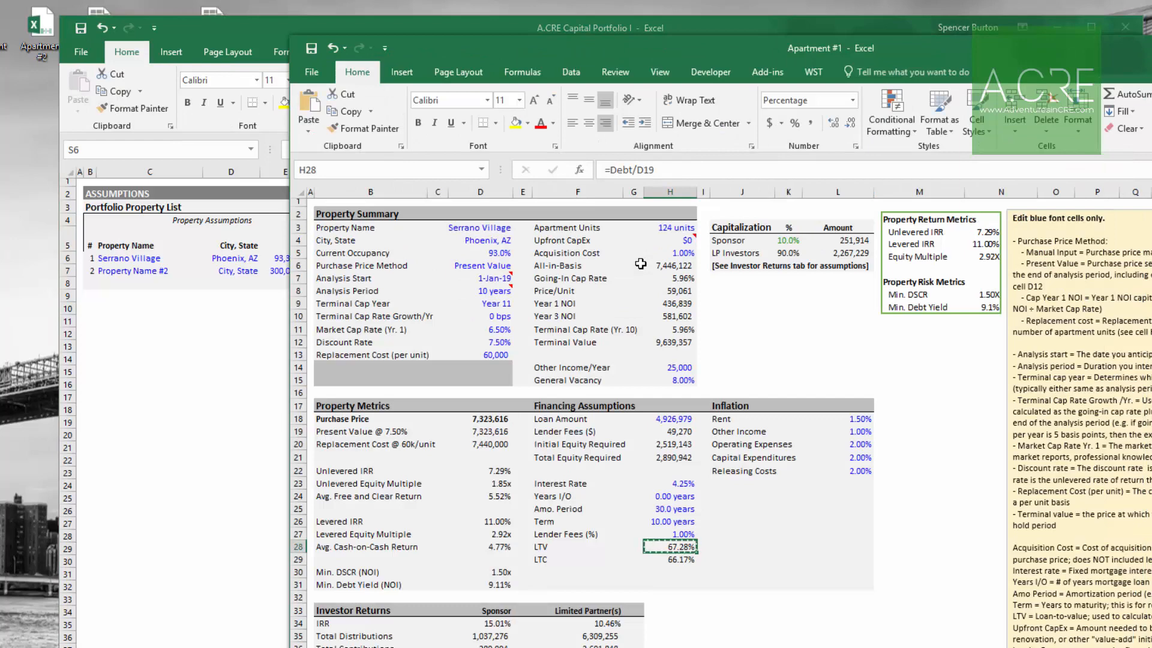
key(alt+Tab)
key(alt+h)
key(v)
key(v)
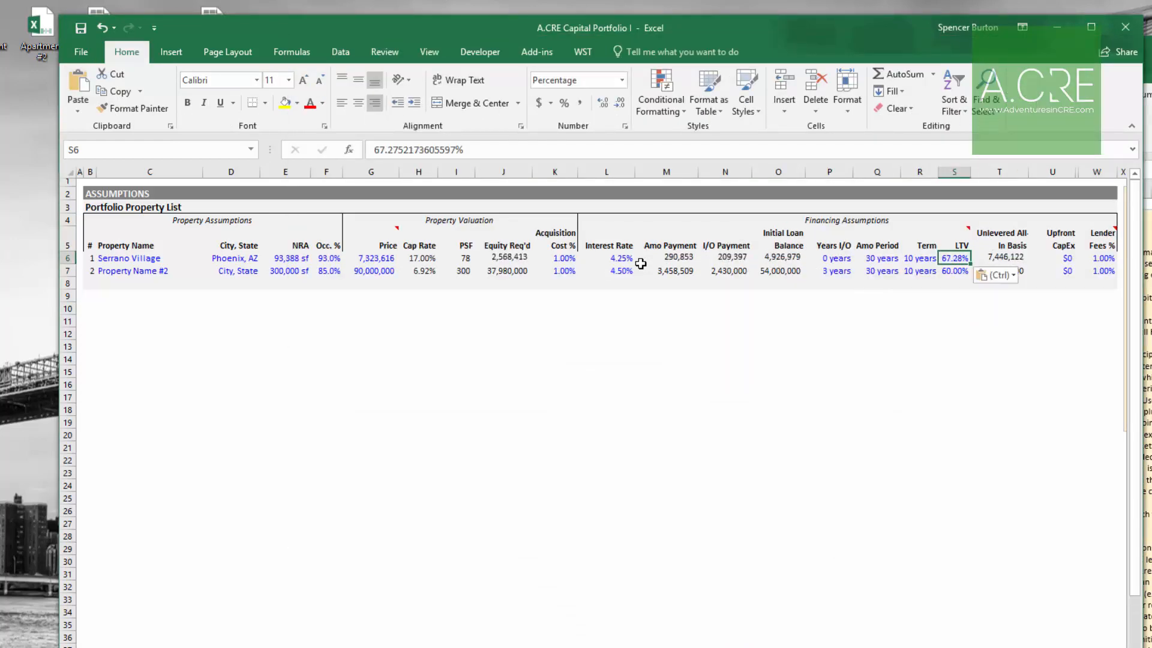
key(Right)
key(Right)
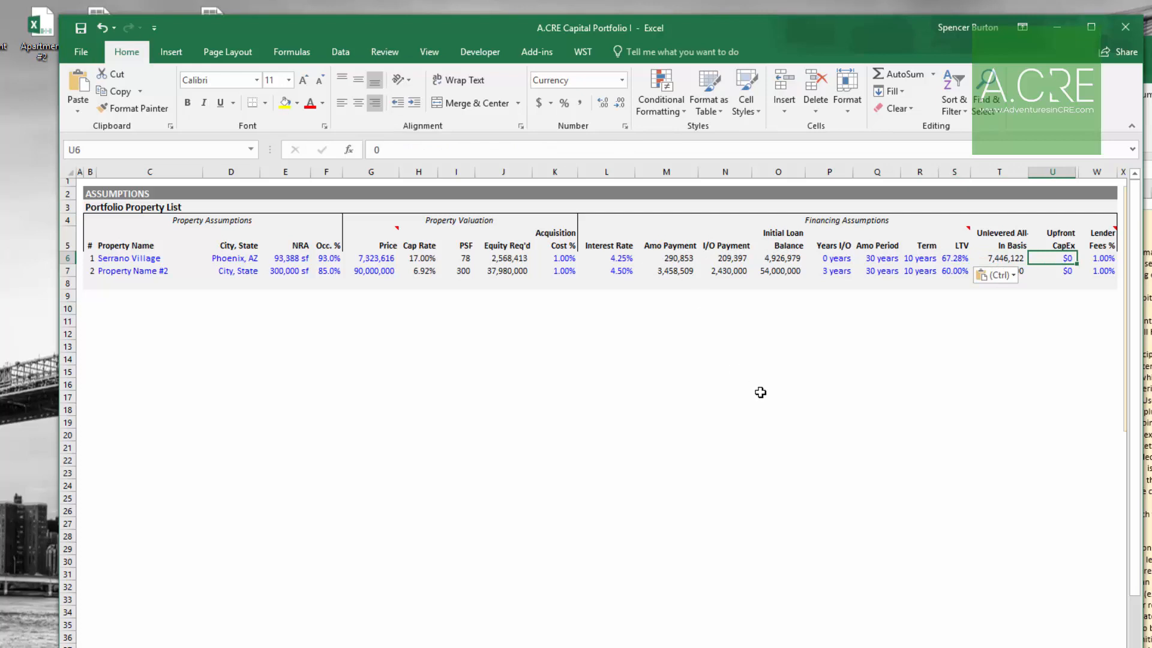
key(Escape)
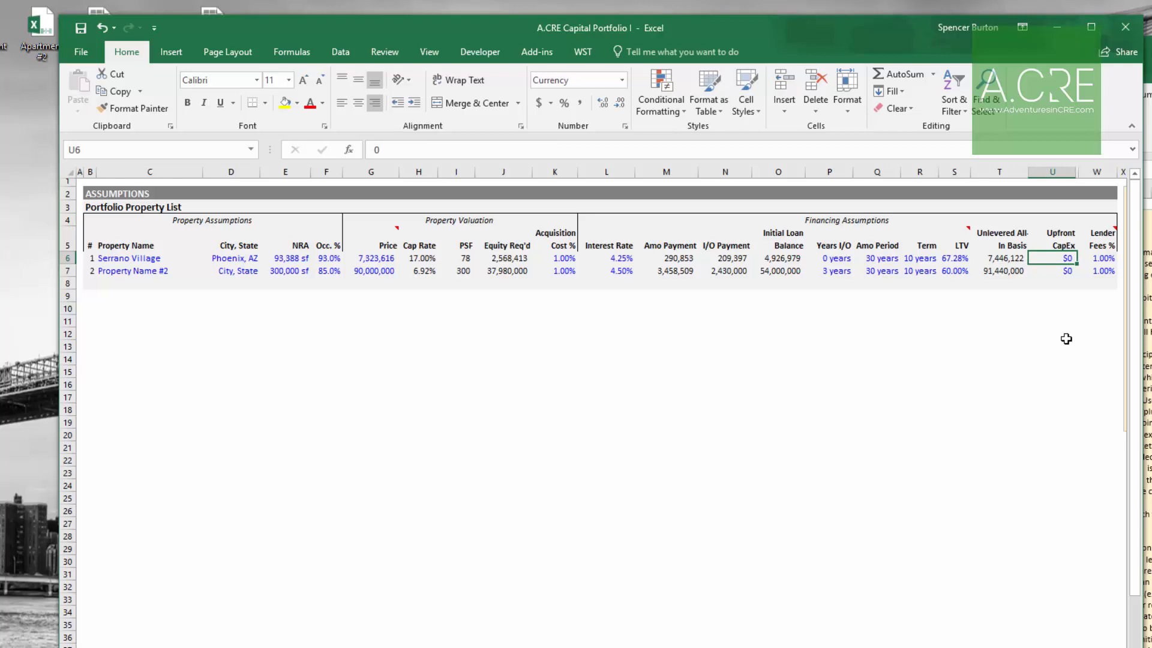
Step: Compare Serrano Village's lender fees and unlevered all-in basis with Apartment #1's lender fees and all-in basis
key(Right)
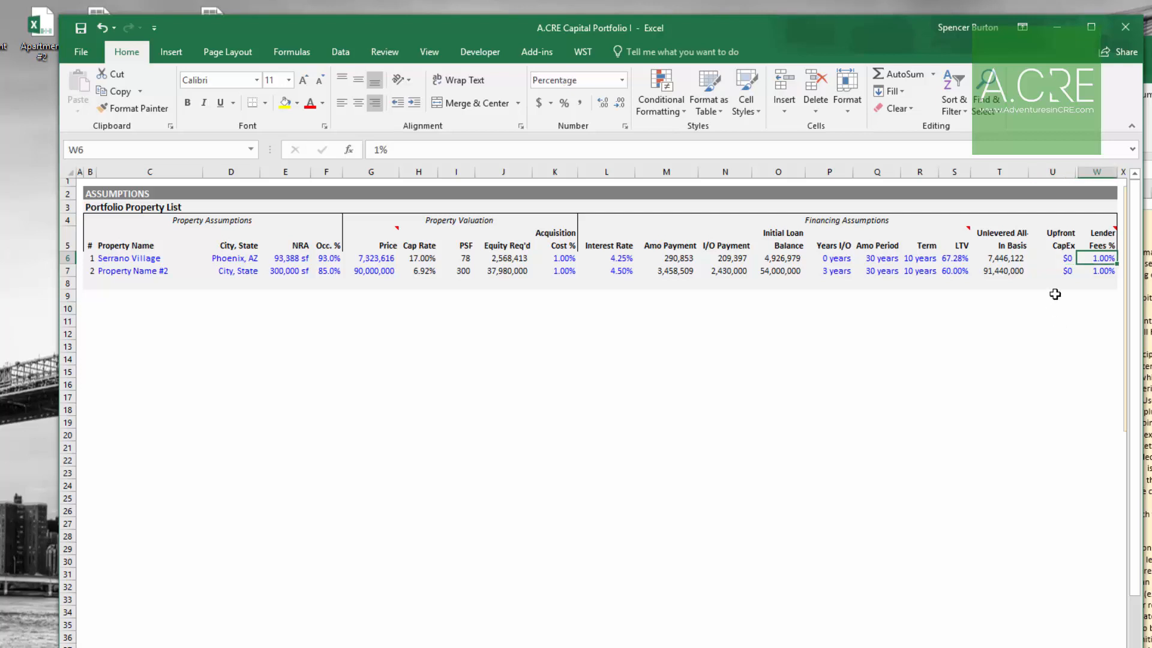
click(1147, 308)
click(676, 537)
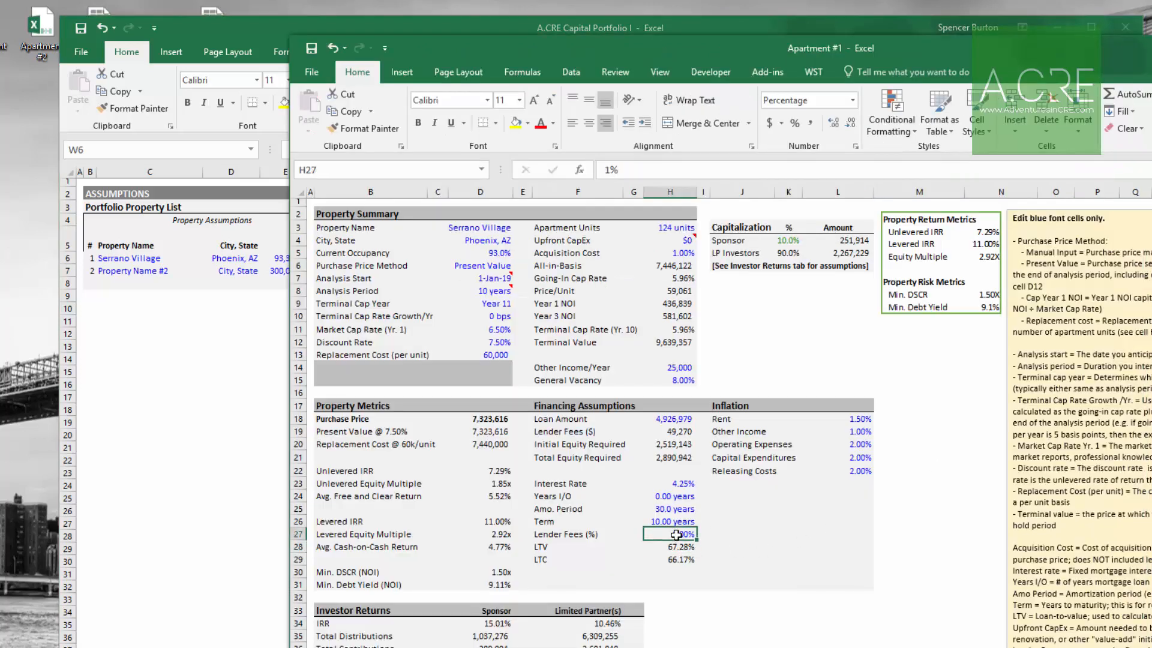
click(218, 439)
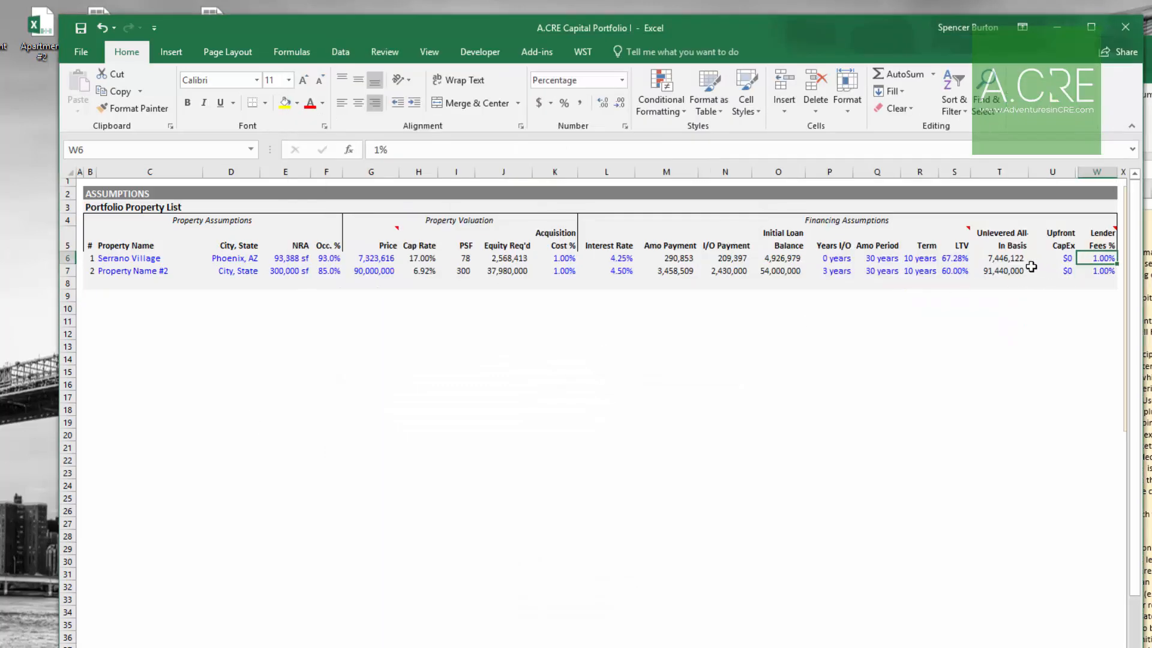
click(1006, 258)
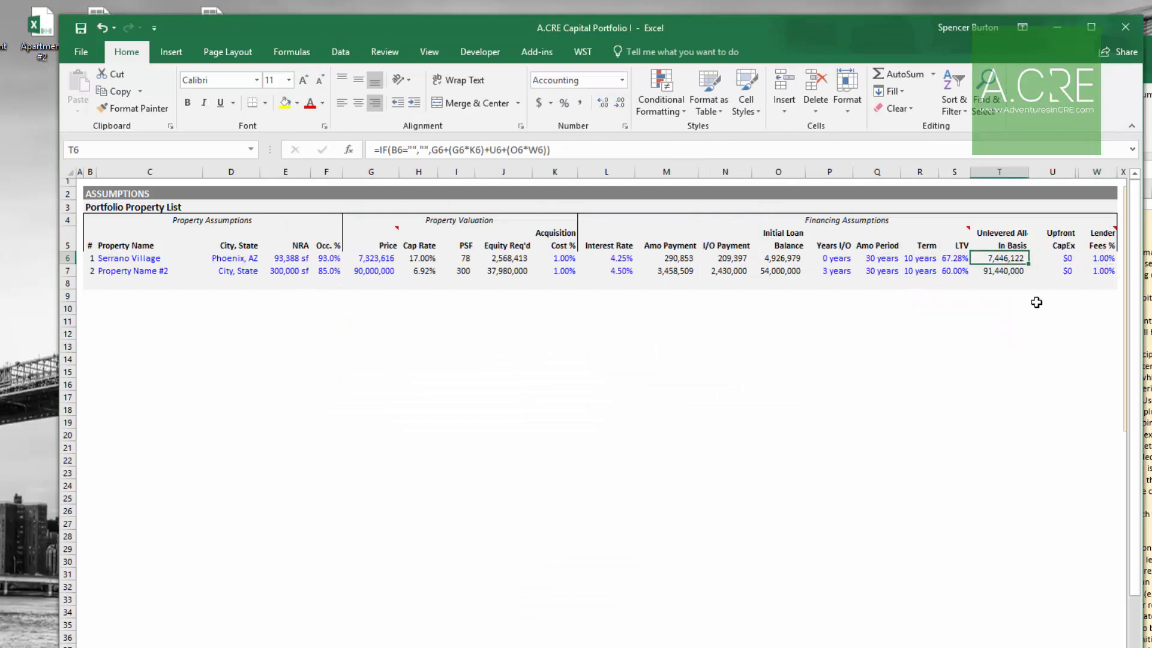
click(390, 260)
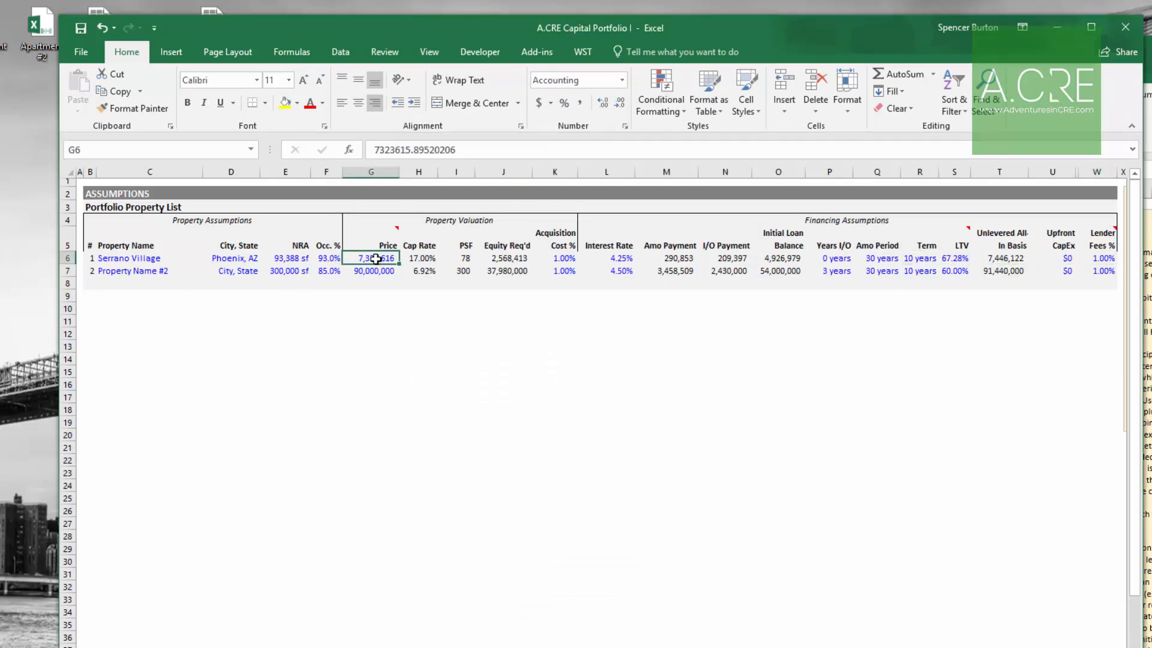
click(560, 259)
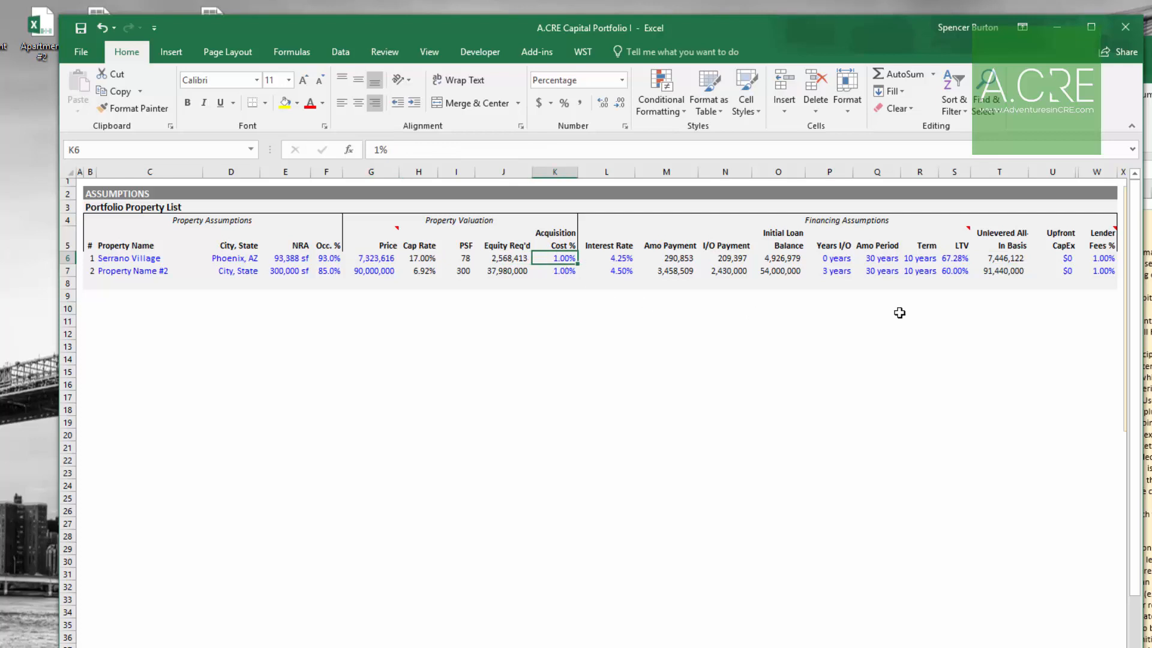
click(1096, 259)
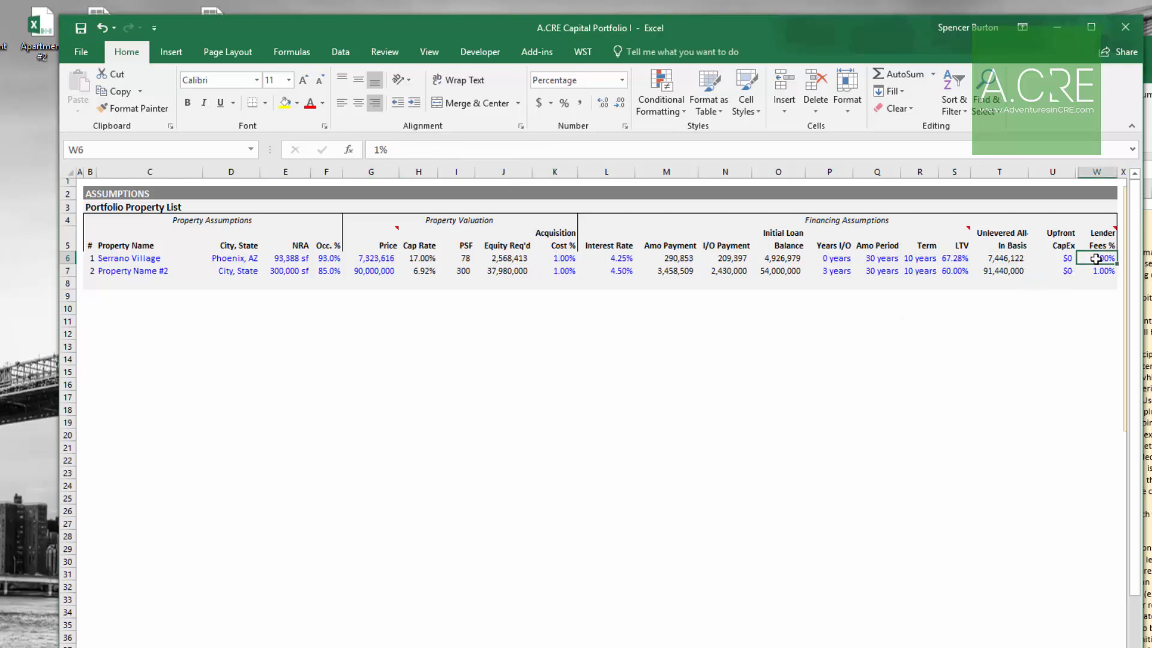
click(1001, 259)
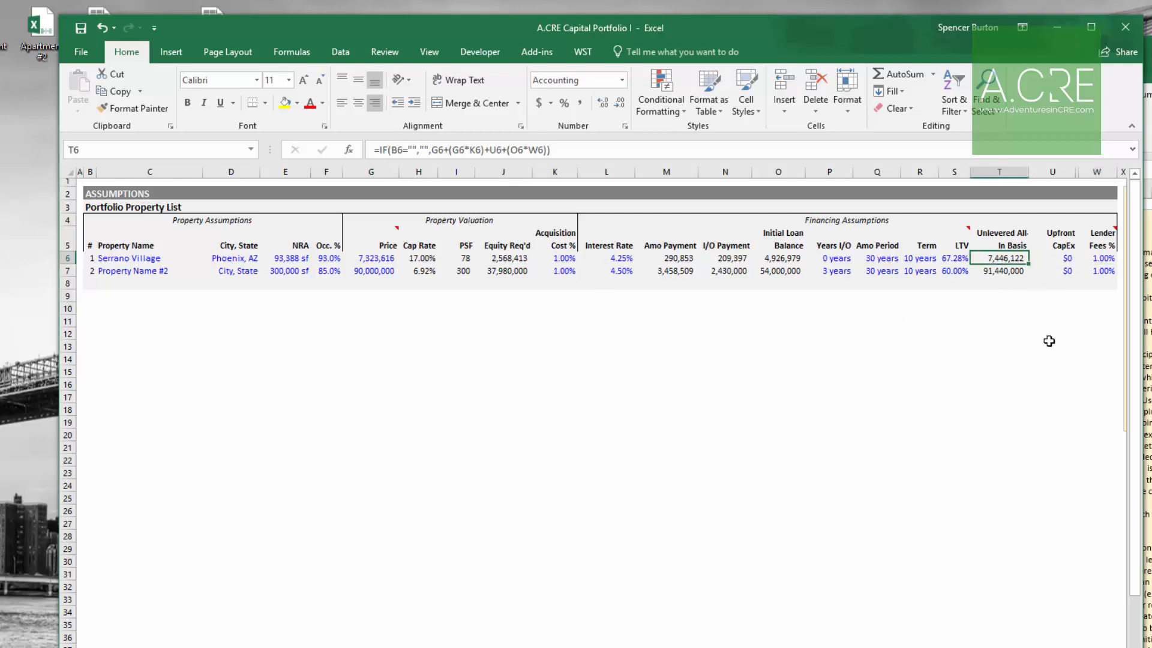
click(1149, 335)
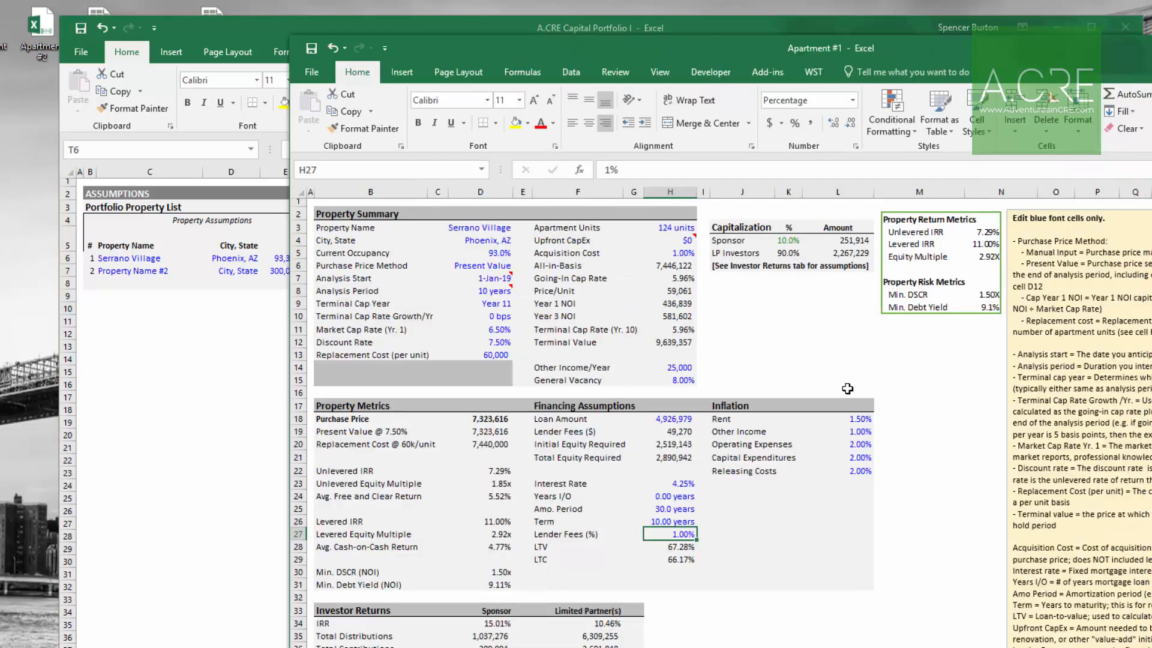
click(684, 265)
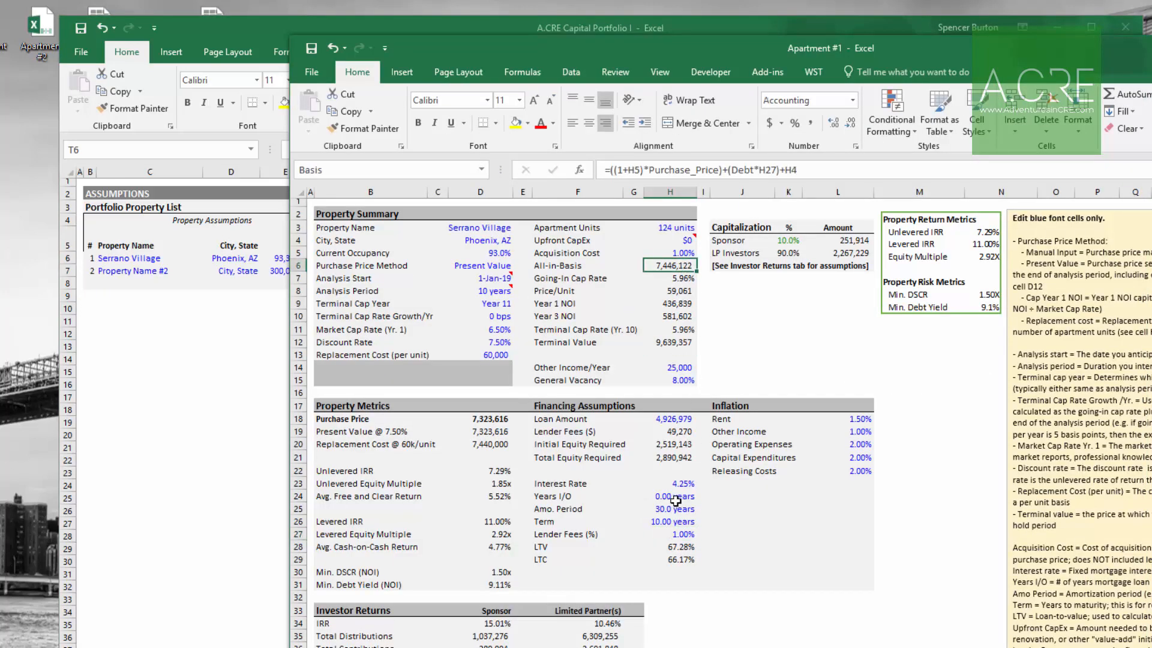
click(207, 427)
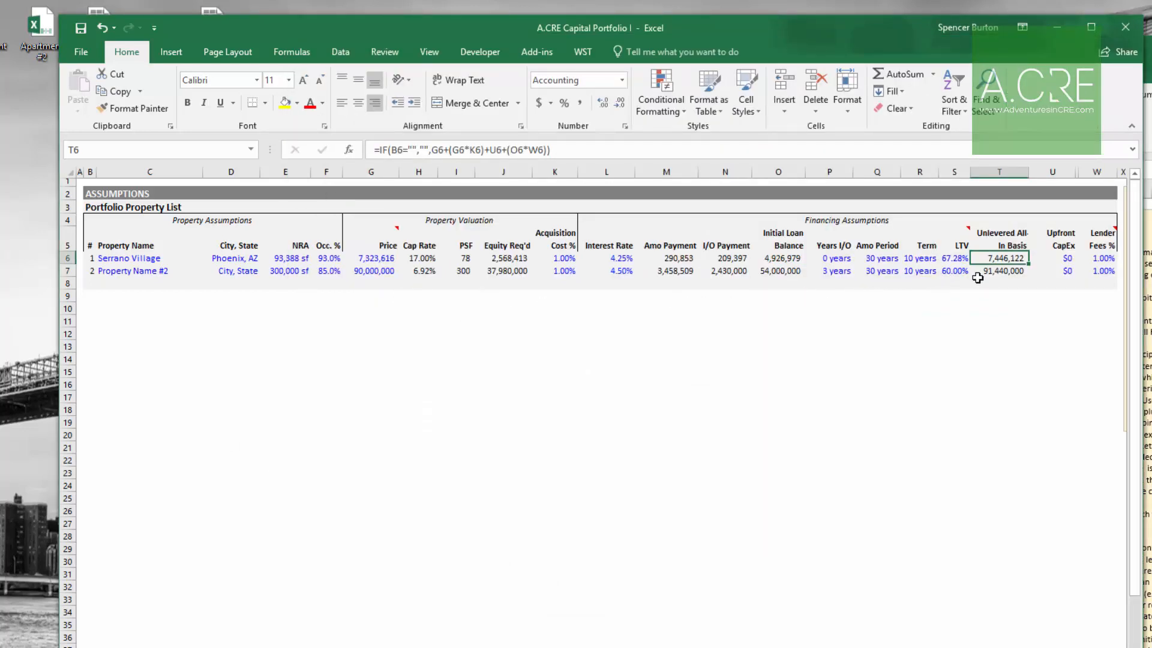
Step: Review Serrano Village's property name, city, occupancy and cap rate entries in the portfolio list
click(134, 262)
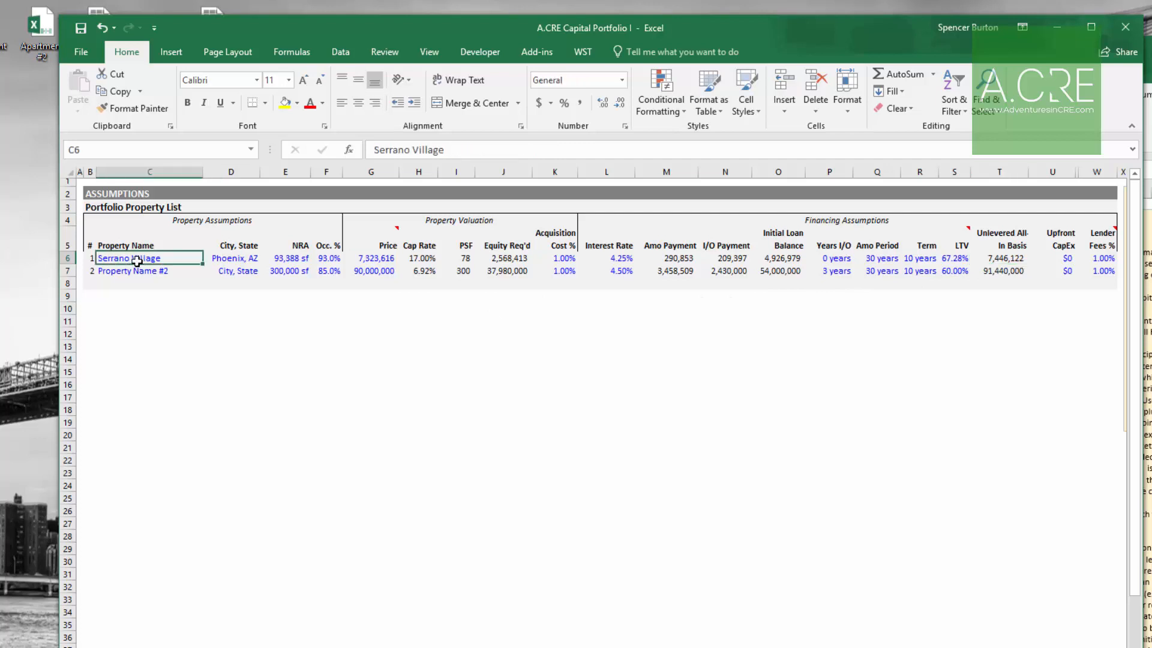
click(236, 260)
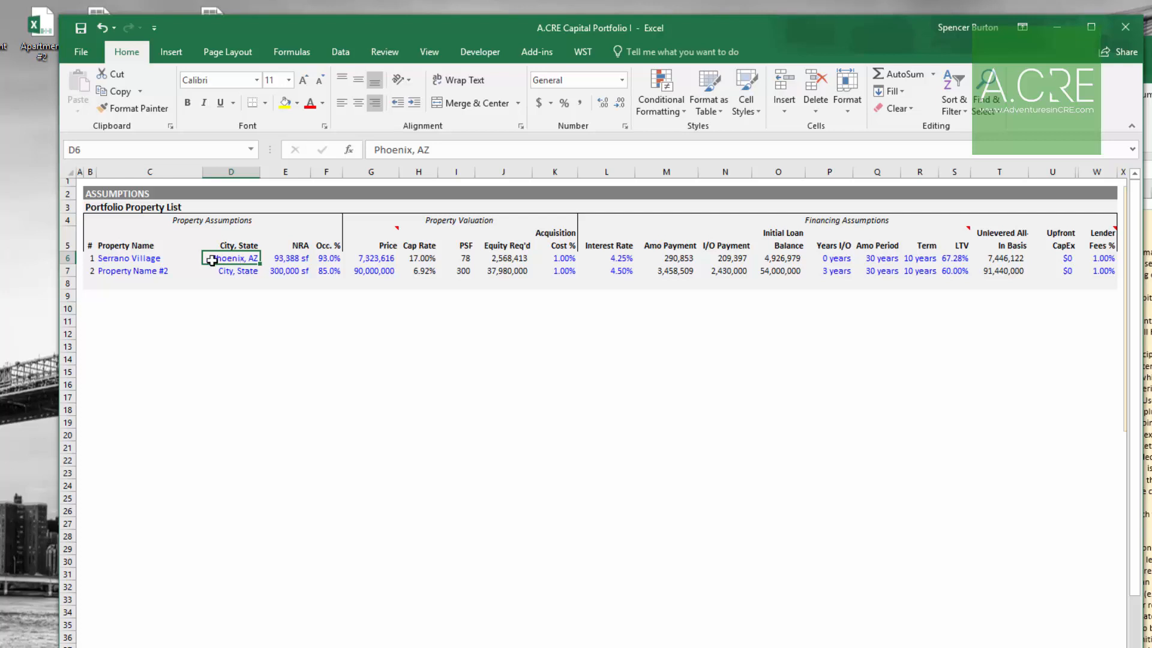
click(147, 258)
click(231, 259)
click(180, 258)
click(240, 258)
click(419, 258)
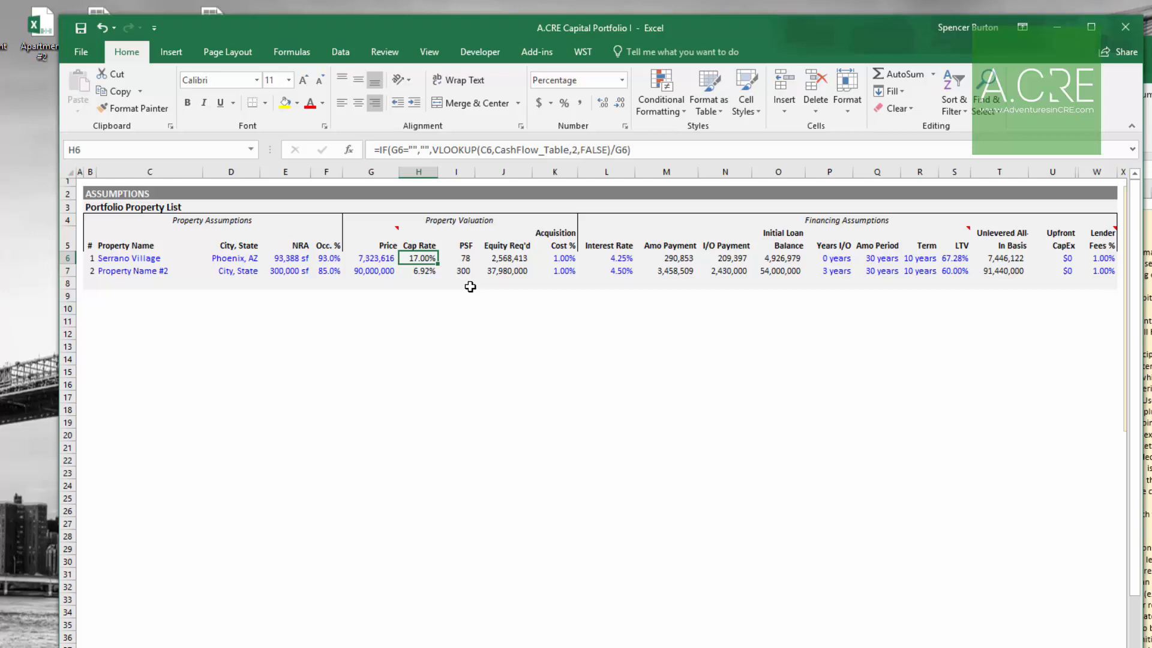
Step: Examine the formulas behind the property valuation columns and the portfolio cash flow cap rates at sale
click(463, 258)
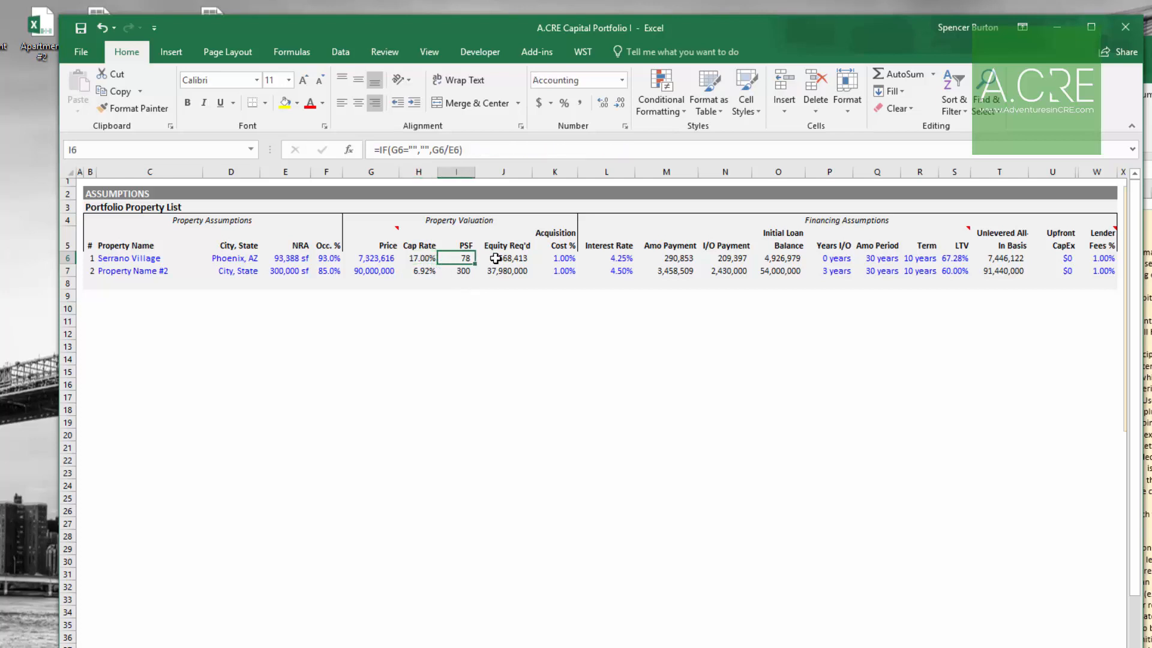
click(506, 258)
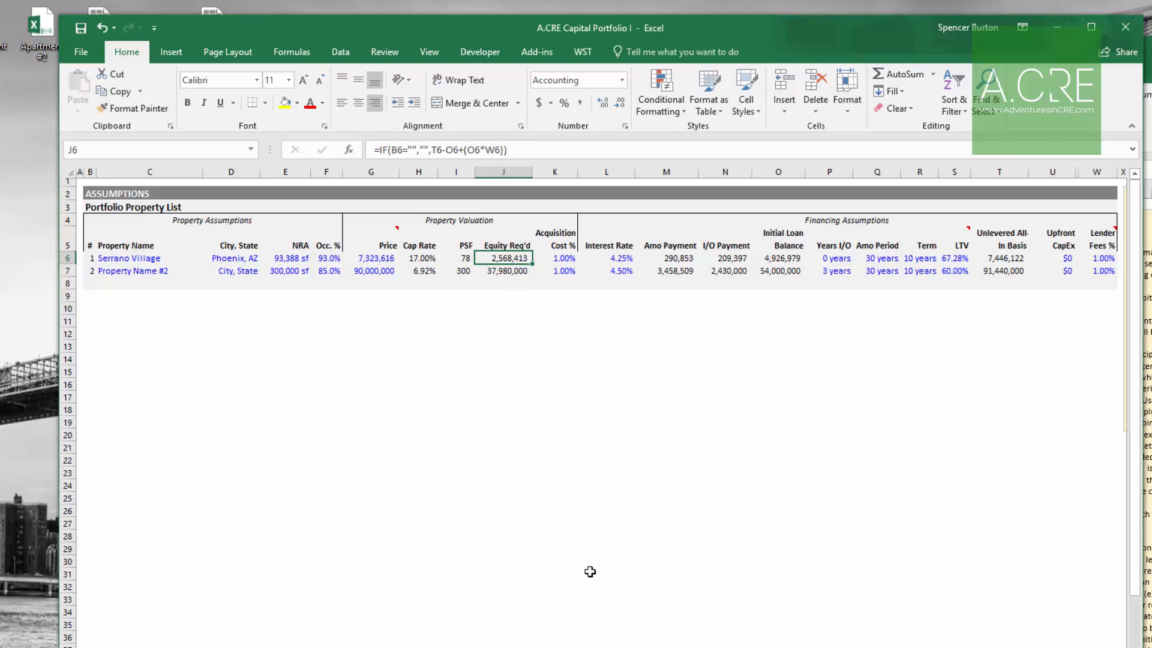
key(ctrl+Page_Down)
drag(300, 309, 869, 303)
click(695, 308)
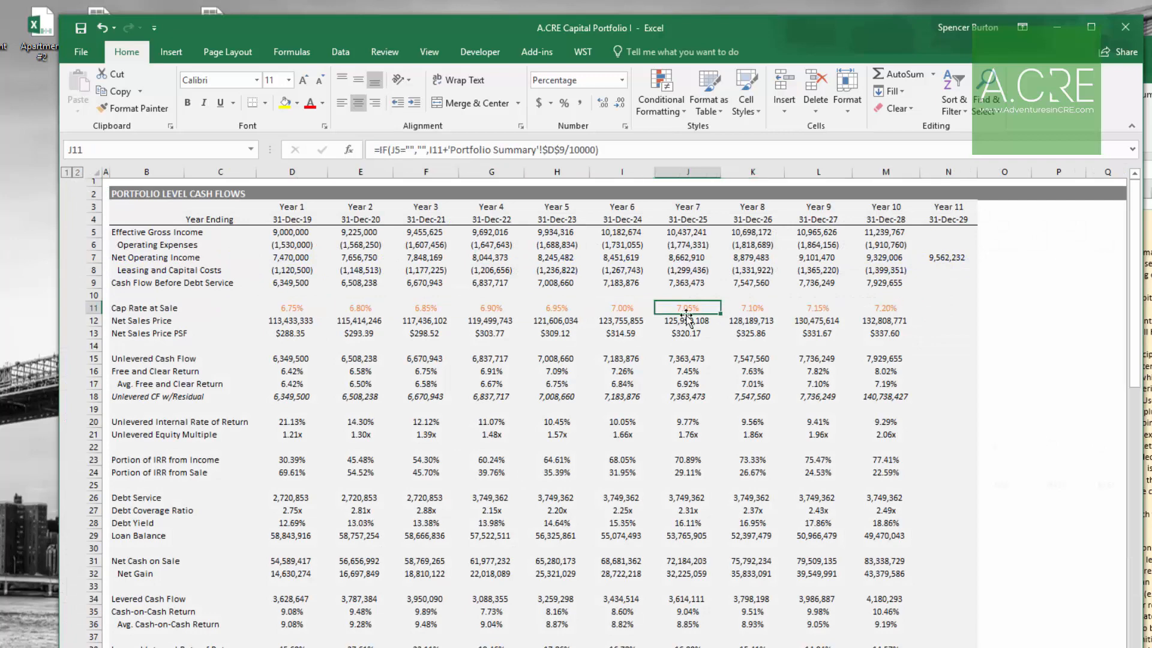
click(528, 150)
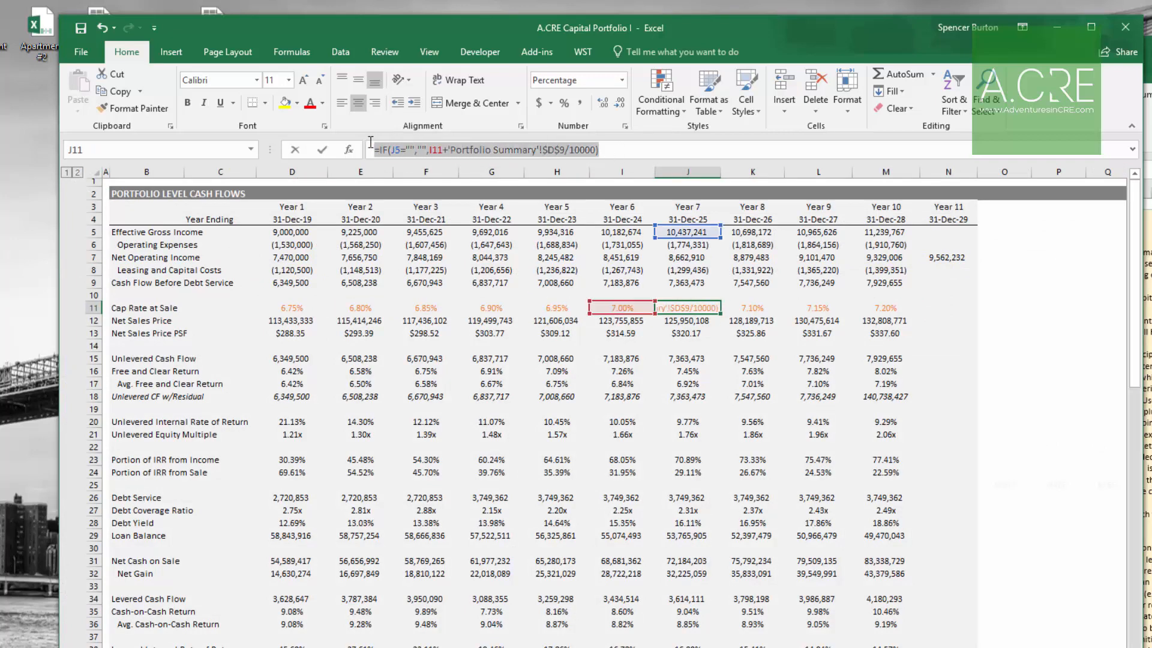
click(623, 307)
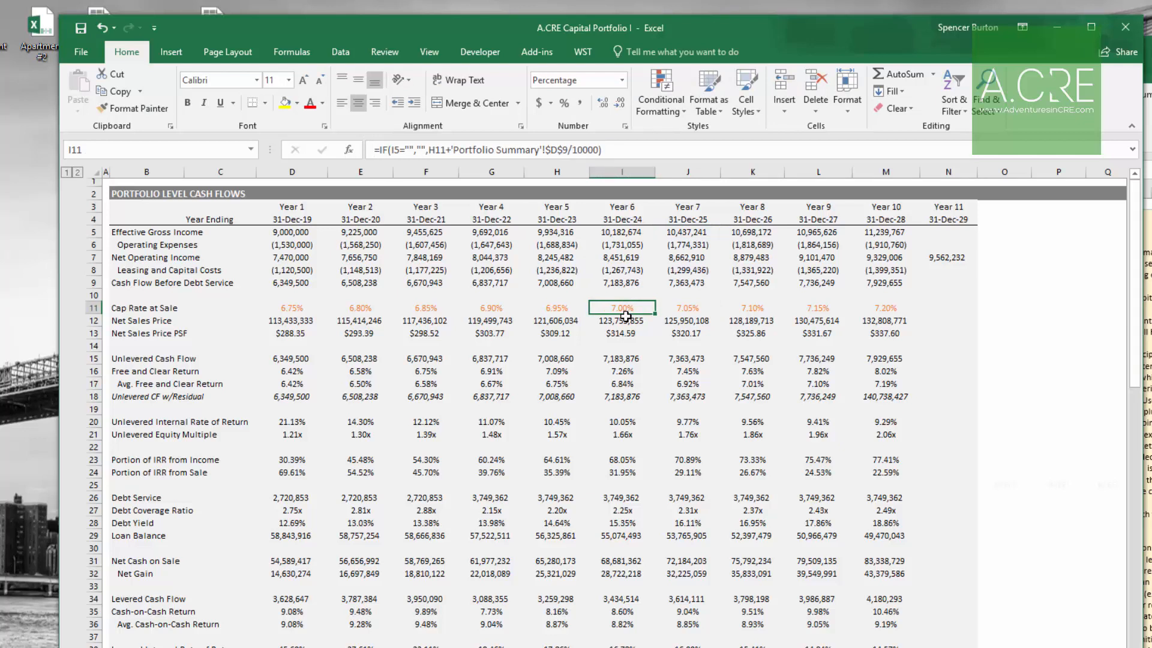
click(491, 307)
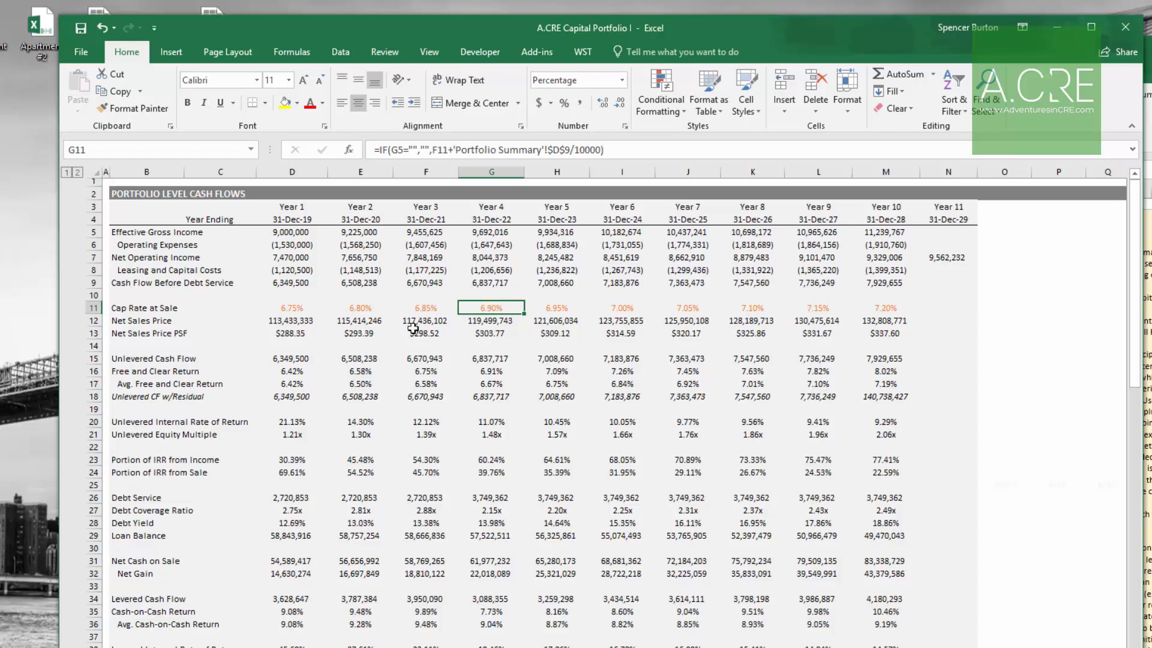
Step: Try overriding the Year 3 cap rate at sale with 5%, then restore its original formula
click(451, 310)
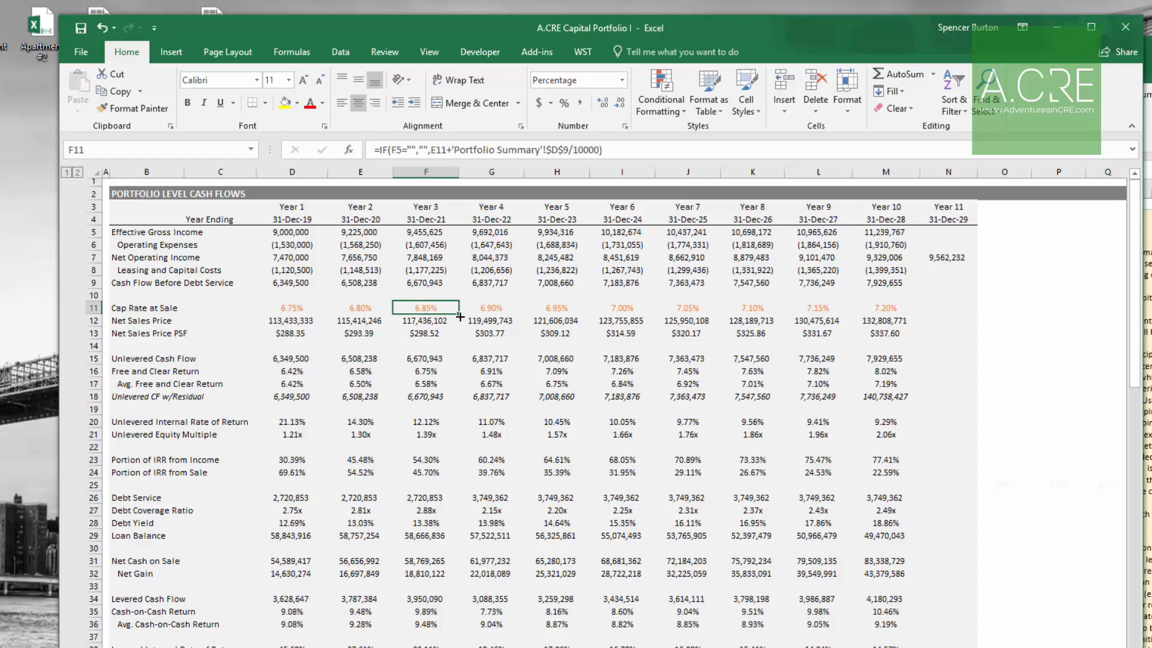
text(5%)
key(Return)
key(Up)
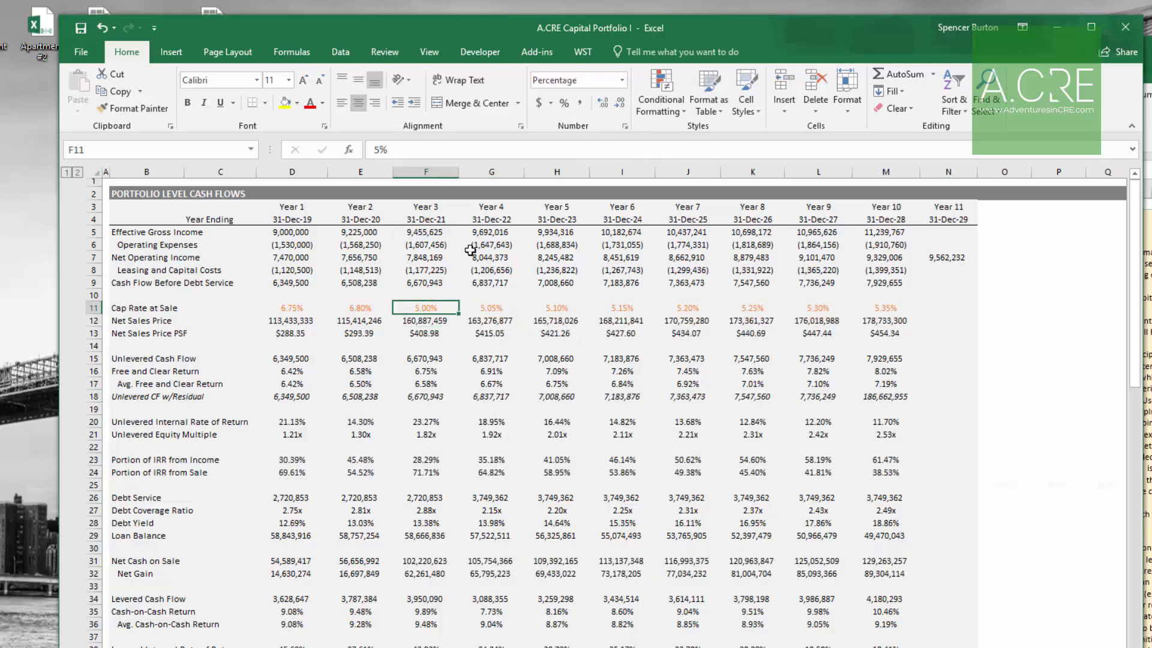
click(315, 108)
click(441, 329)
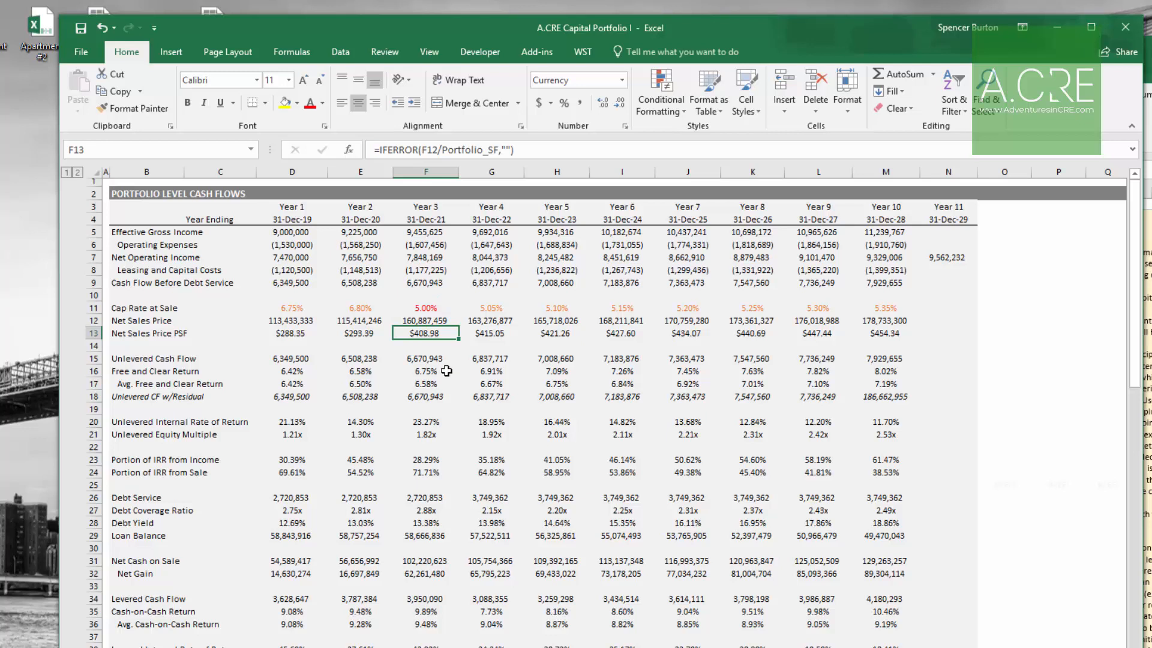
click(425, 309)
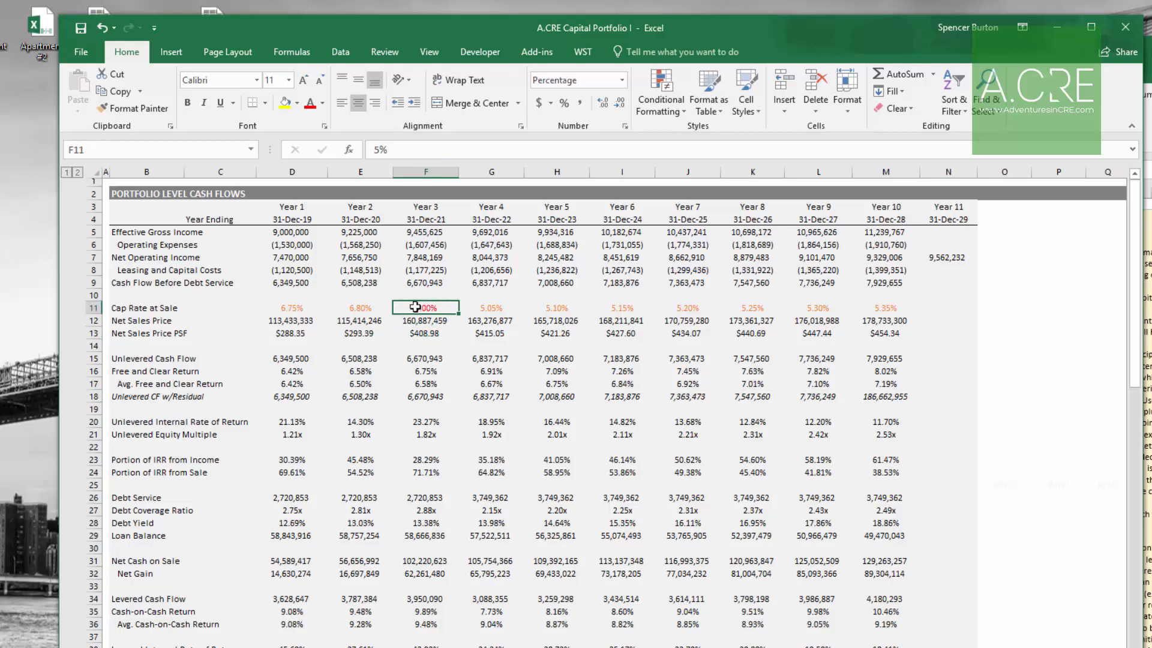
drag(365, 307, 434, 318)
click(435, 307)
click(381, 307)
click(434, 307)
click(489, 307)
click(425, 307)
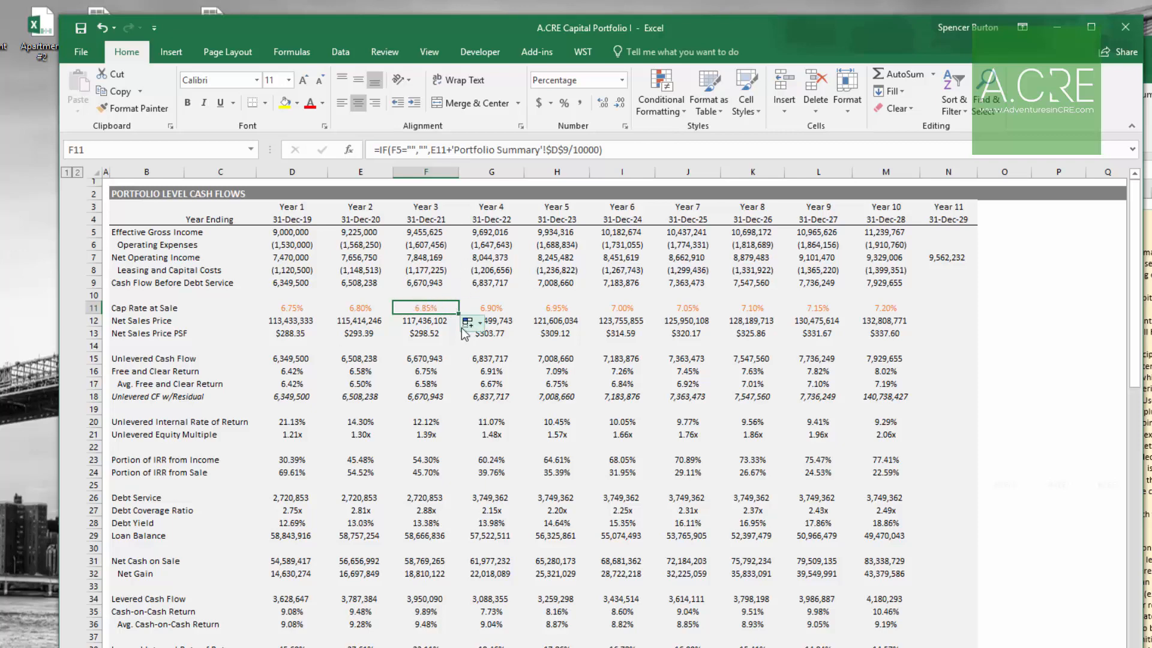
Step: Name the second portfolio property Big Red Building, matching the Apartment #2 workbook
key(ctrl+Page_Up)
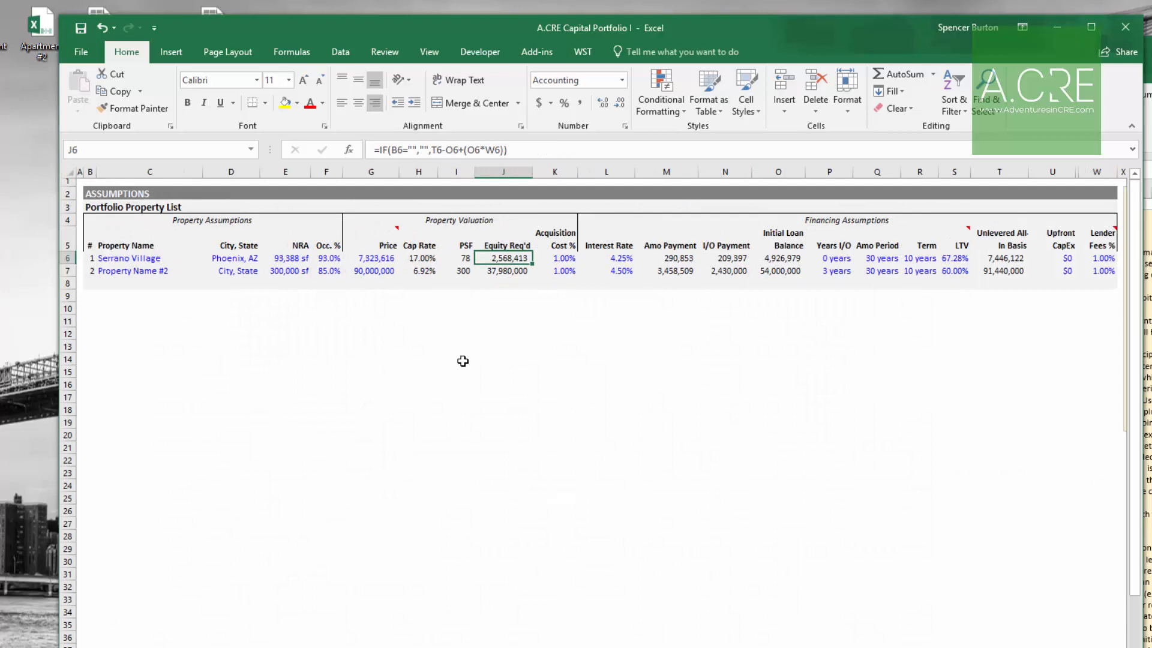
click(152, 273)
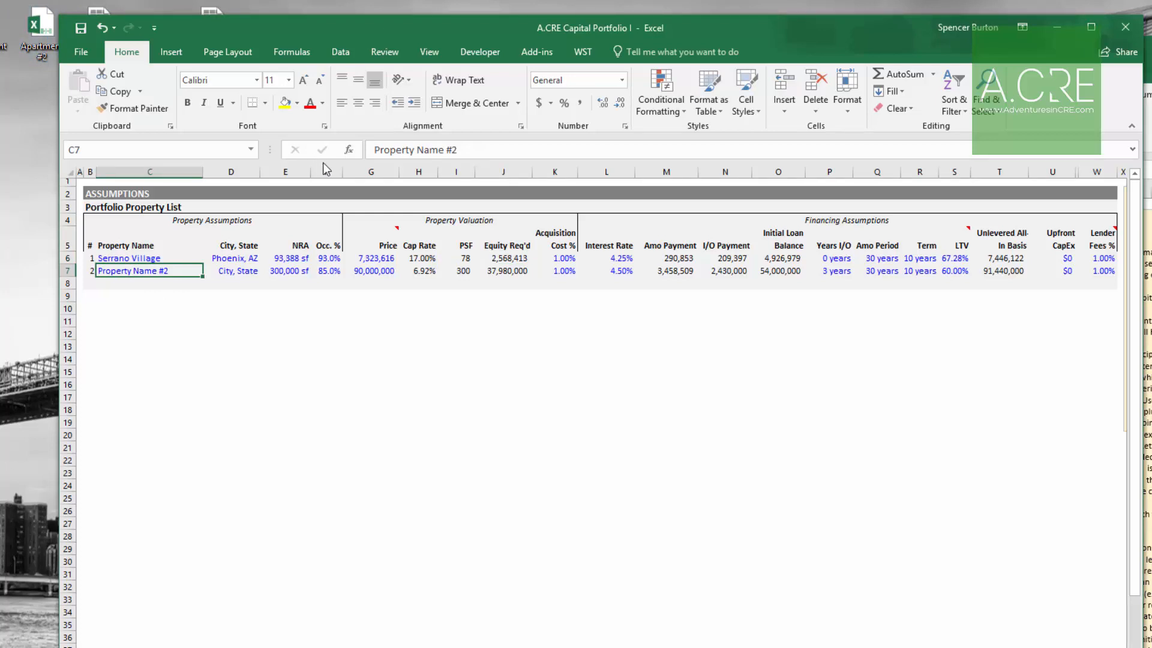
key(alt+Tab)
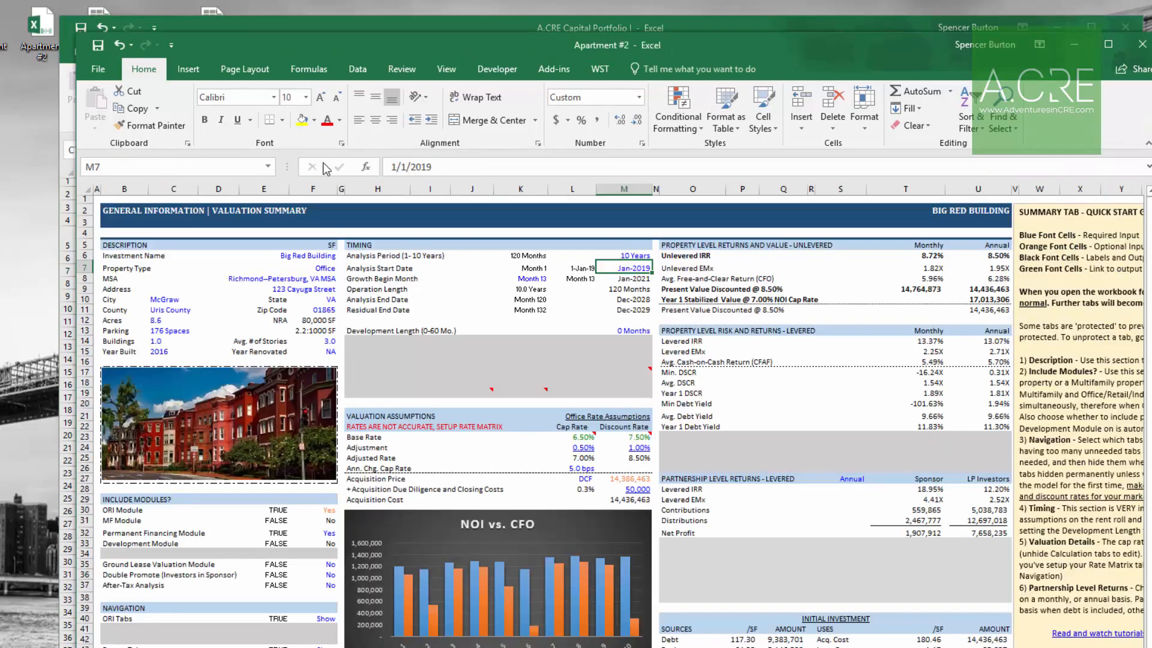
drag(445, 45, 671, 41)
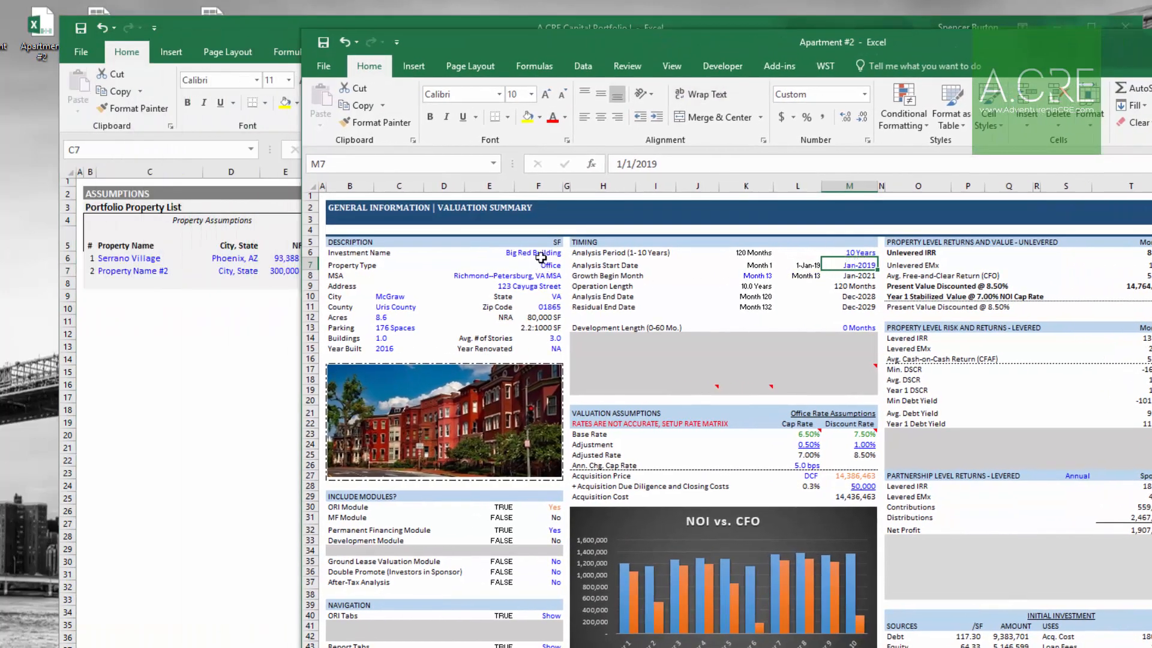
click(130, 270)
text(Big roc)
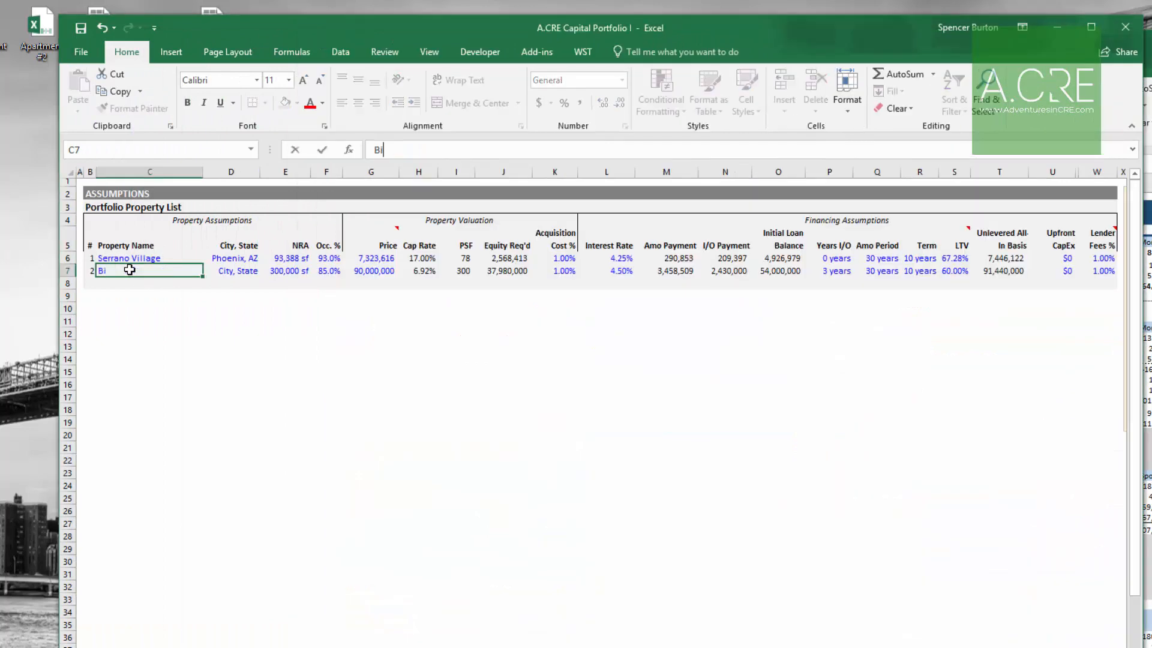
key(BackSpace)
key(BackSpace)
key(BackSpace)
text(Red Building)
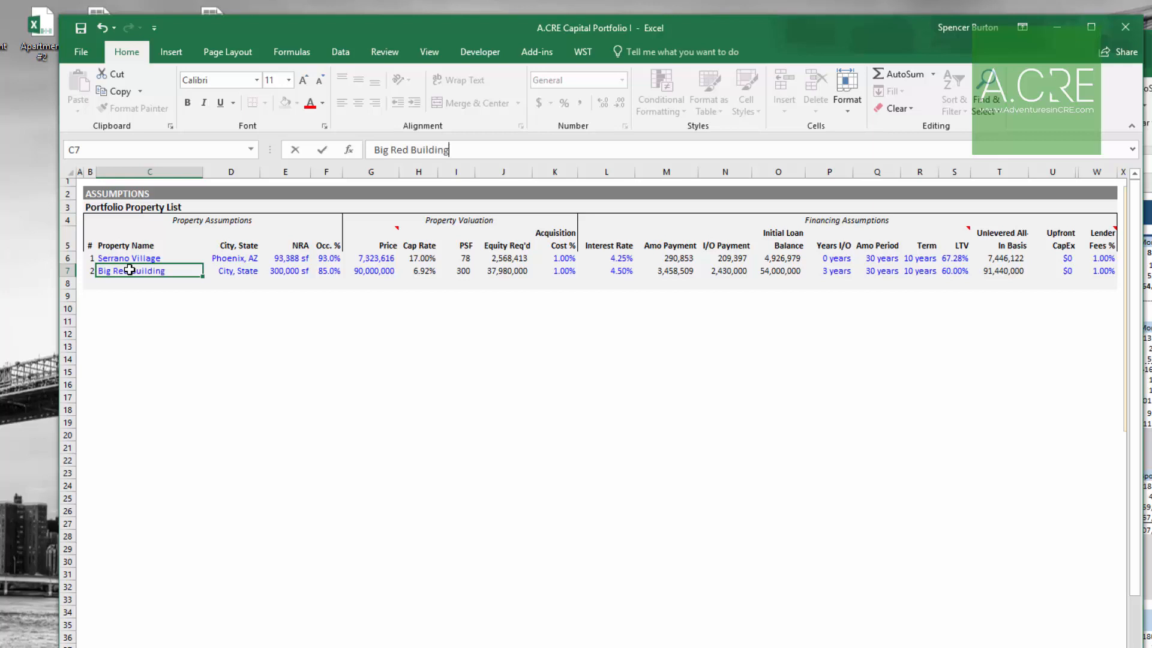
key(Tab)
Step: Enter McGraw, VA as Big Red Building's city and state
key(alt+Tab)
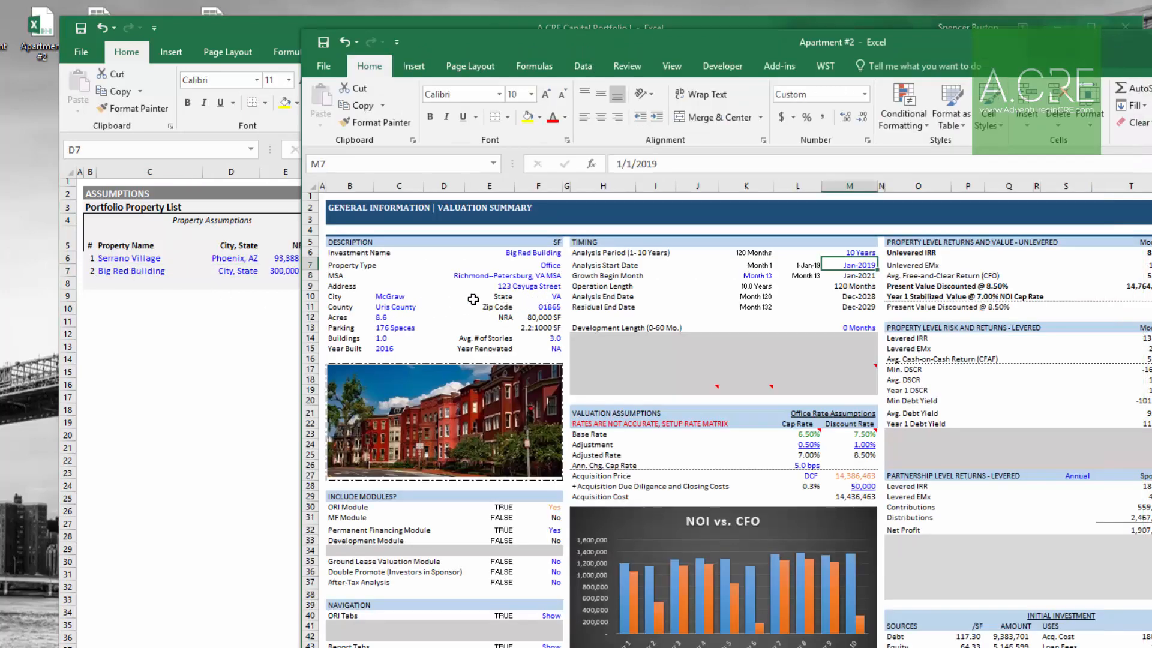
click(405, 296)
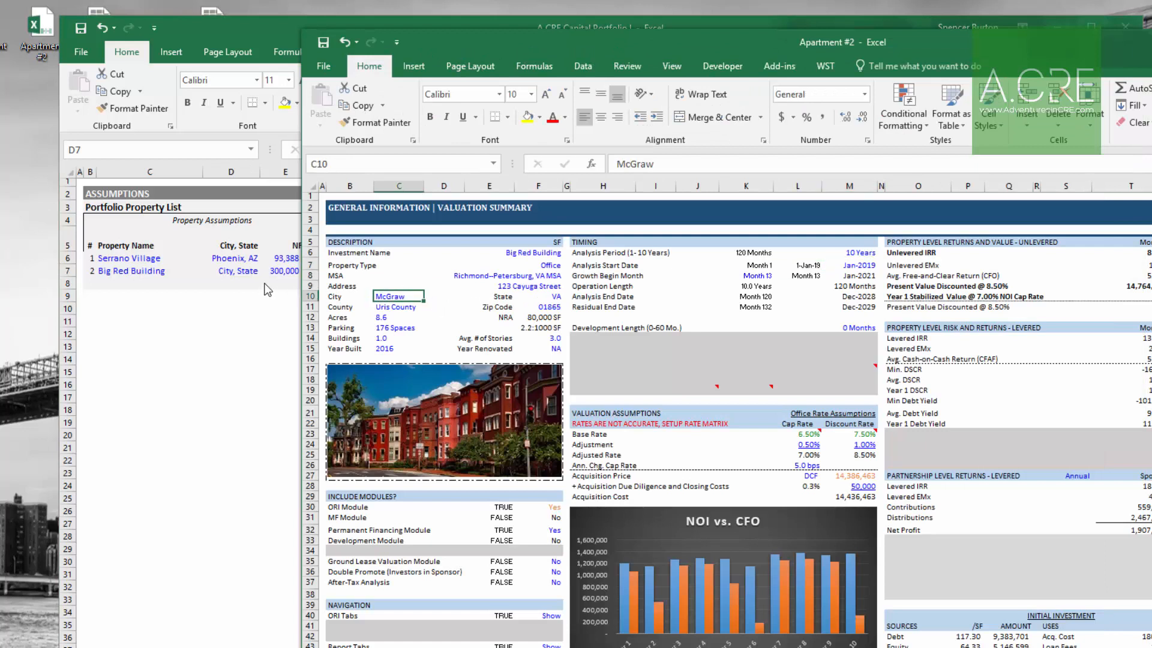
key(alt+Tab)
text(McGra)
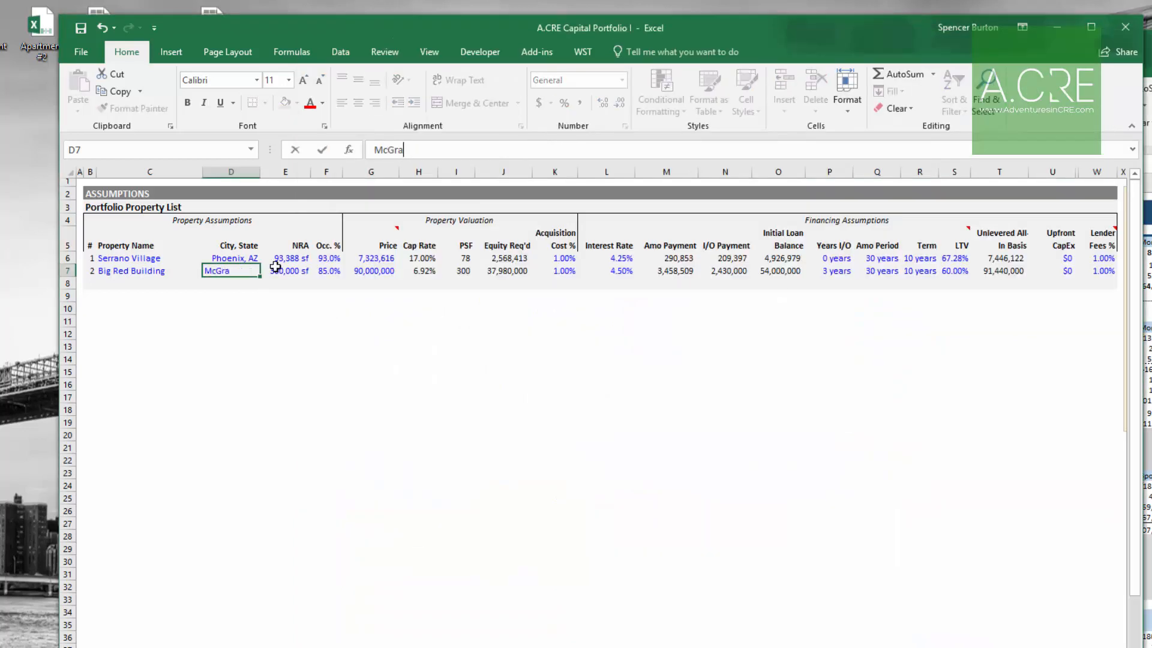
text(w, VA)
key(Tab)
Step: Copy Apartment #2's NRA and paste it into Big Red Building's NRA cell
key(alt+Tab)
key(Right)
key(Right)
key(Down)
key(Right)
key(Down)
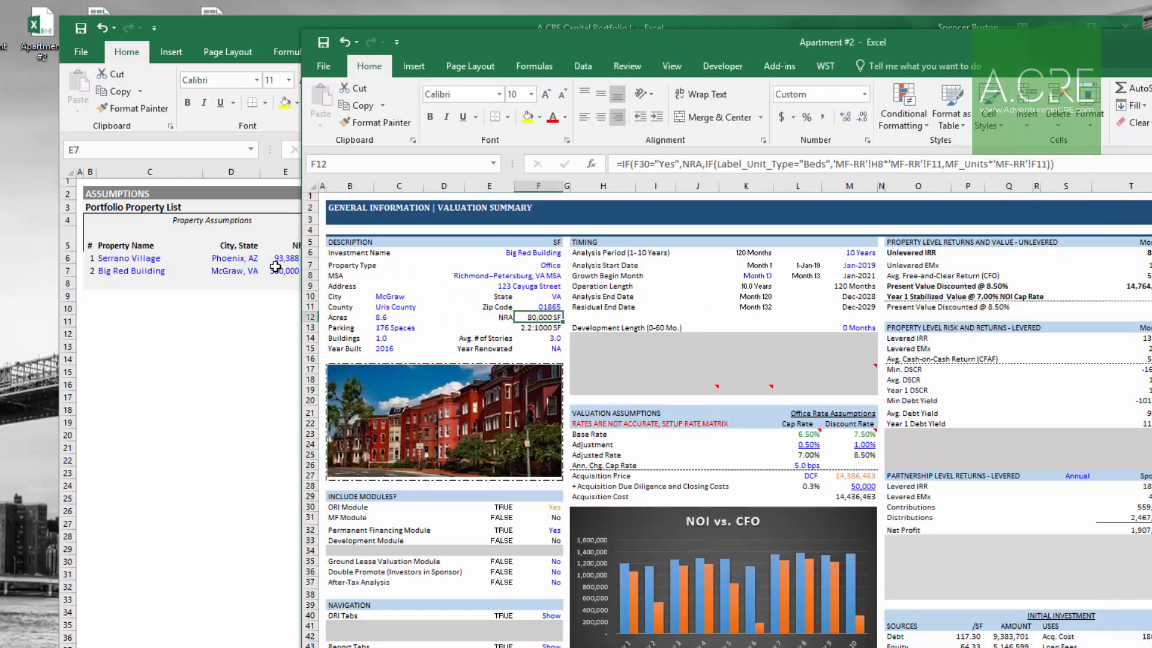
key(ctrl+c)
key(alt+Tab)
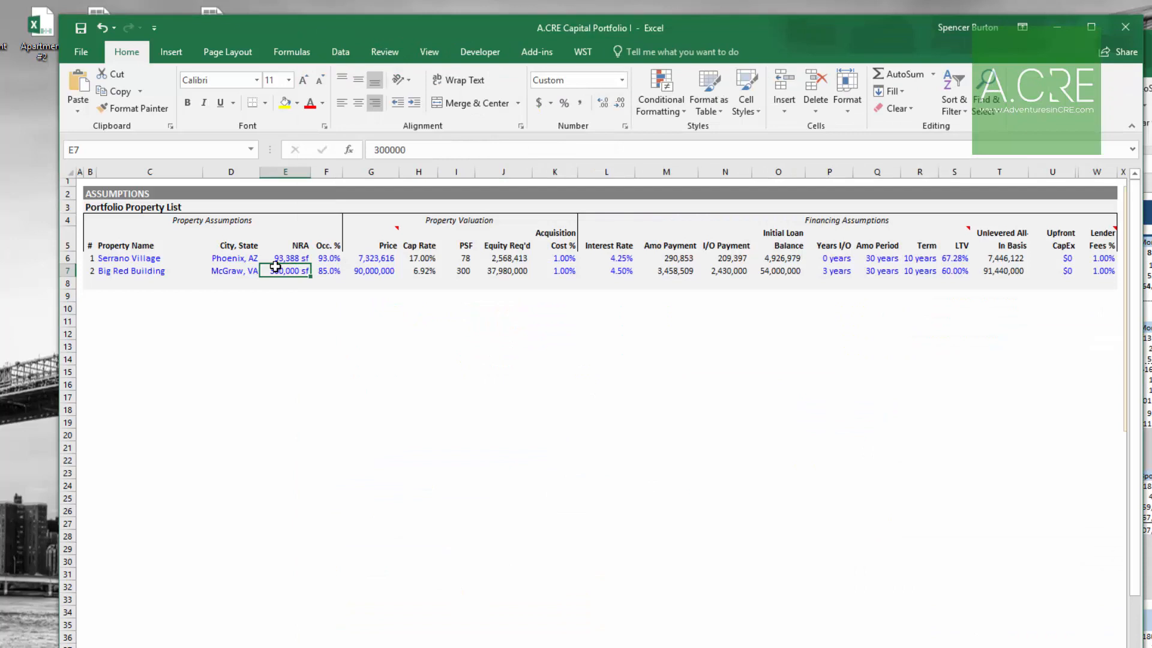
text(hvv)
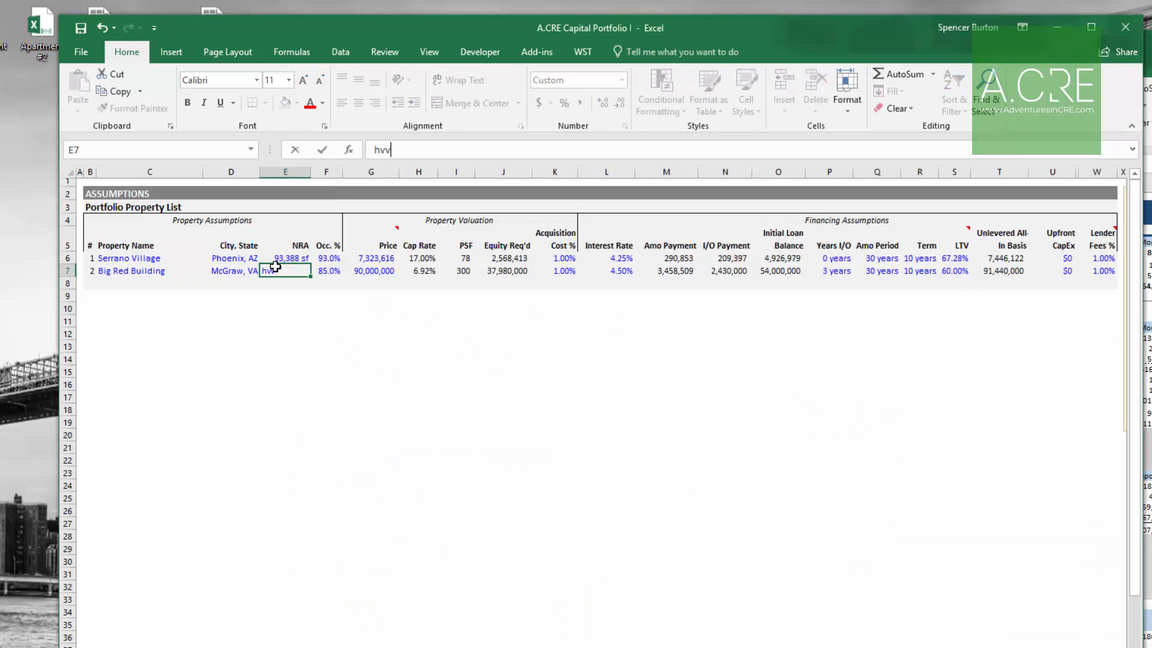
key(Escape)
key(alt+Tab)
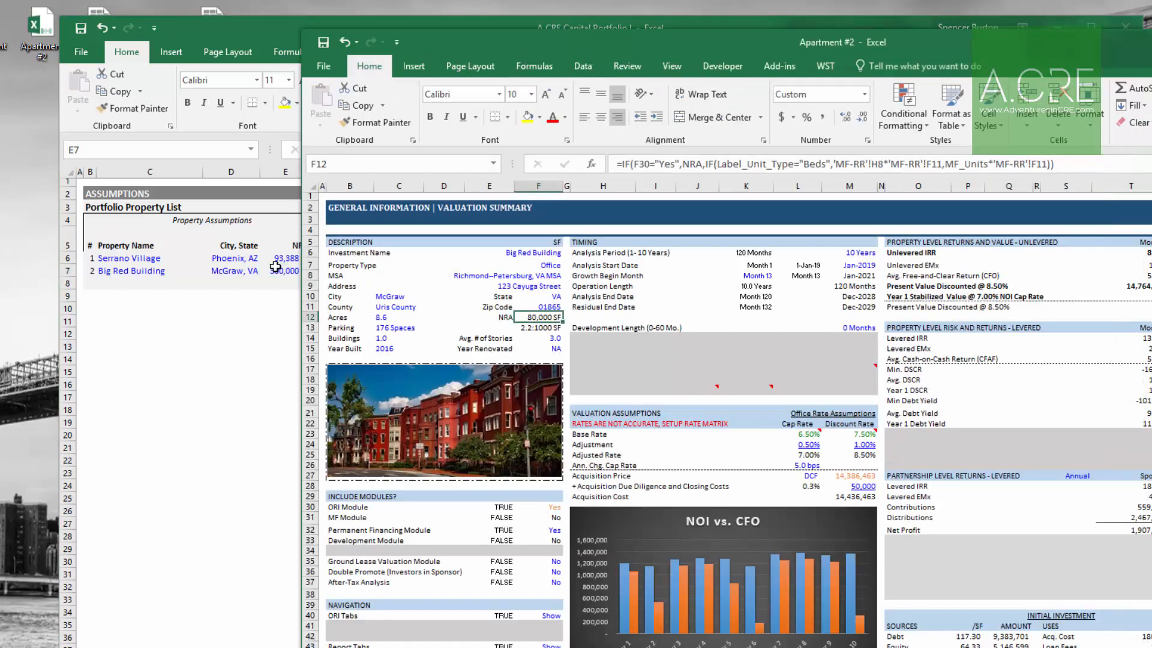
key(alt+Tab)
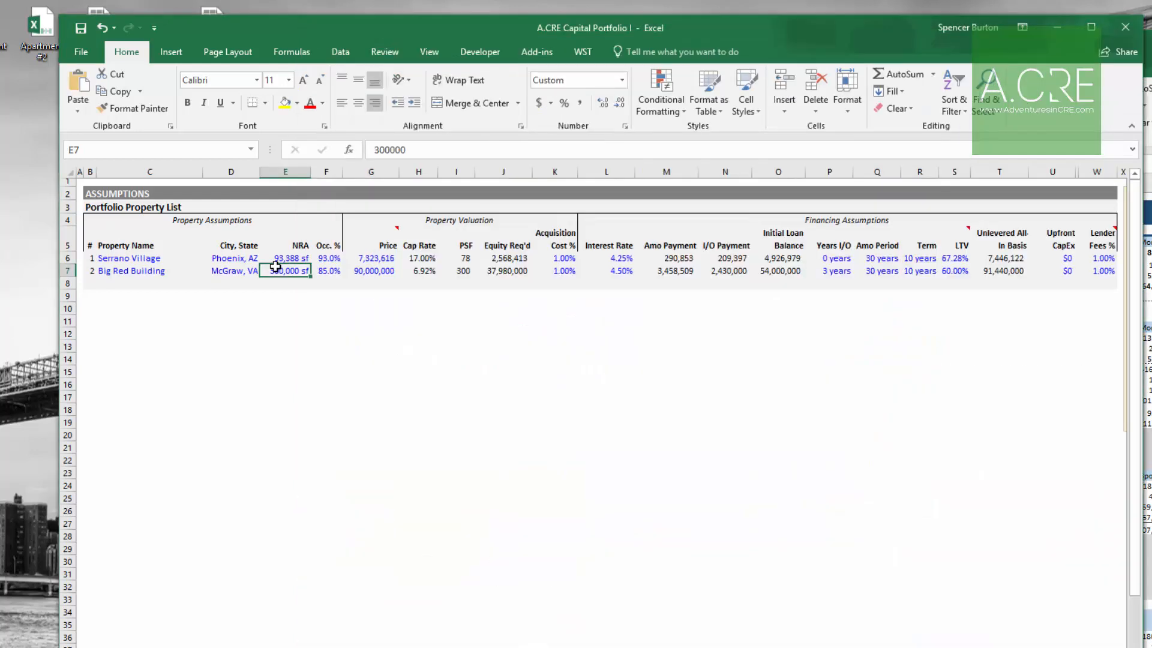
key(ctrl+v)
Step: Set Big Red Building's occupancy to 95%
key(Right)
text(95)
key(Return)
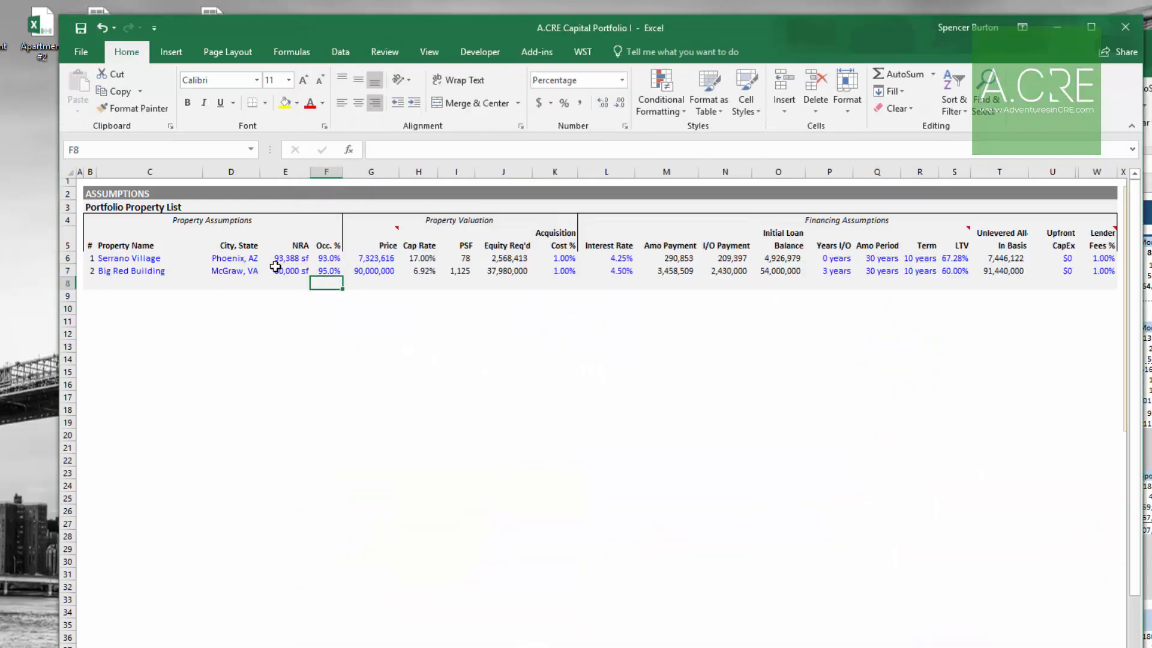
key(Up)
key(Right)
Step: Copy Apartment #2's acquisition price and paste it as Big Red Building's price
key(alt+Tab)
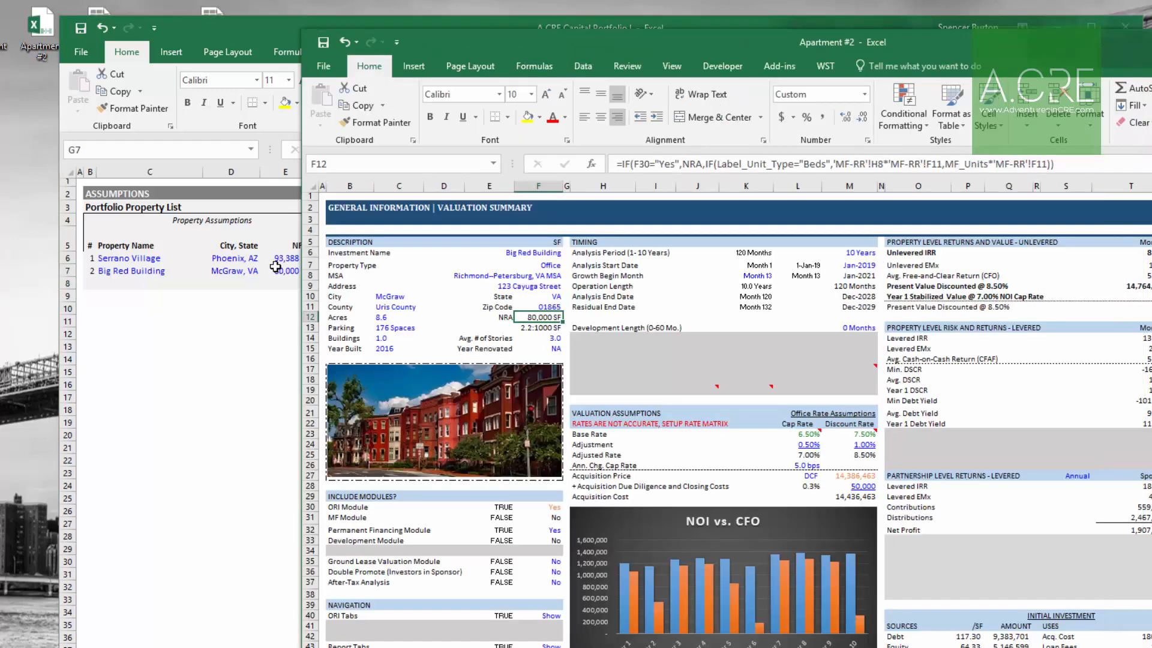
key(Down)
key(Down)
key(Down)
key(Down)
key(Down)
key(Down)
key(Down)
key(Down)
key(Right)
key(Right)
key(Right)
key(Right)
key(Right)
key(Right)
key(Right)
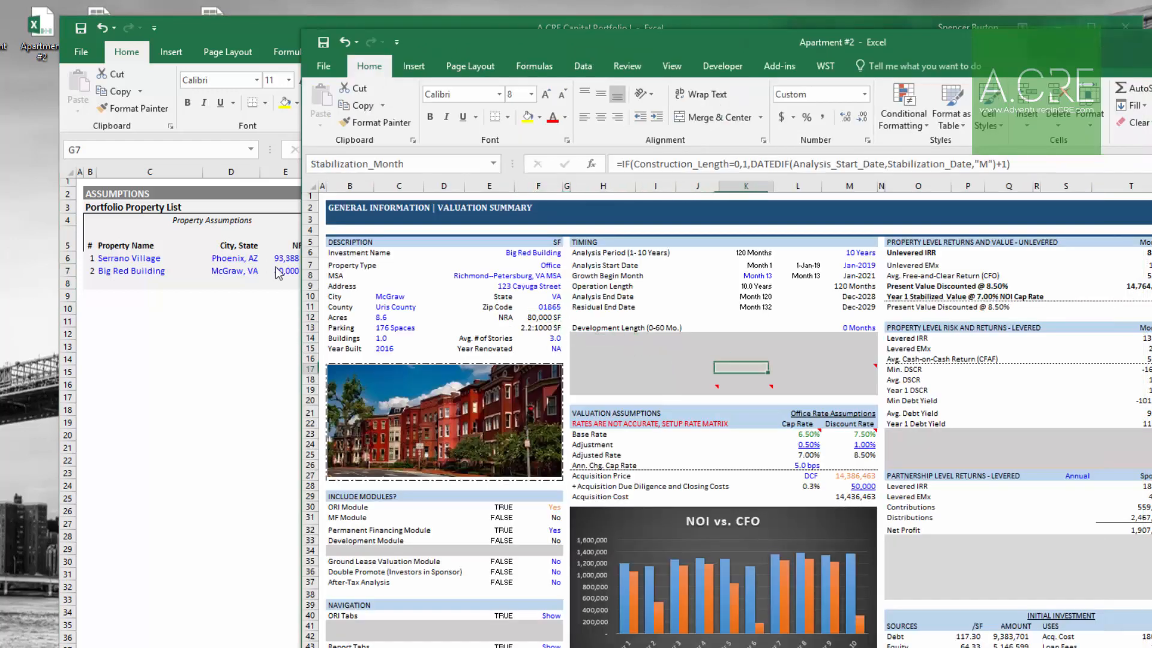
key(Down)
key(Down)
key(Down)
key(Down)
key(Down)
key(Down)
key(Down)
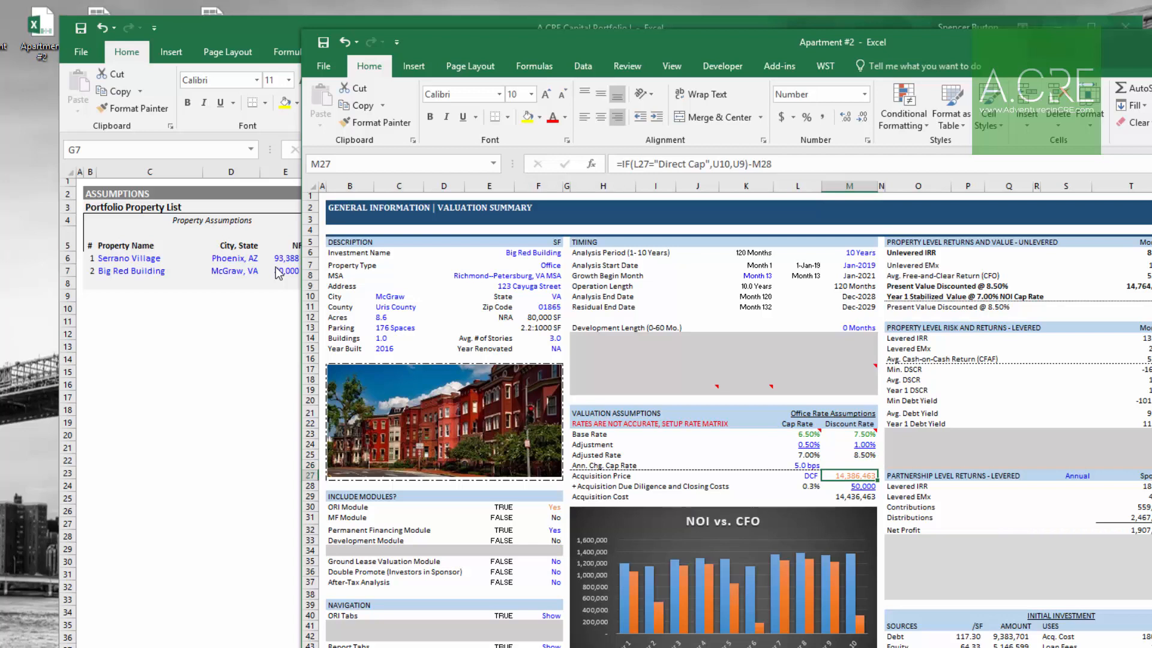
key(Left)
key(Left)
key(Left)
key(Left)
key(Left)
key(Down)
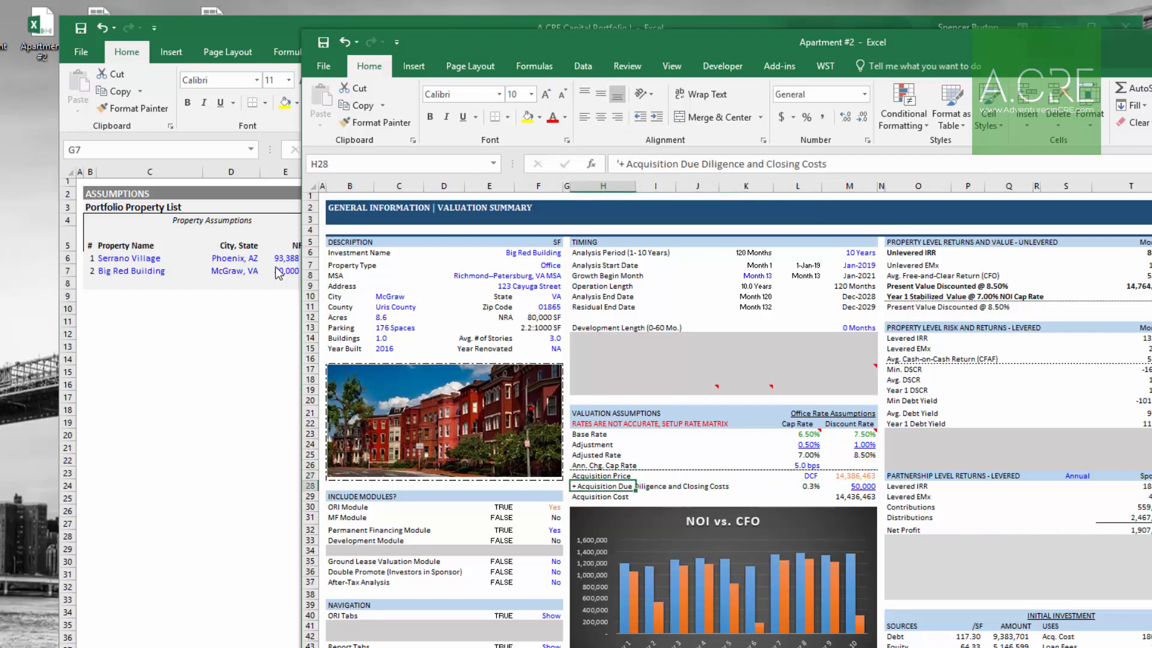
key(Right)
key(Right)
key(Right)
key(Right)
key(Right)
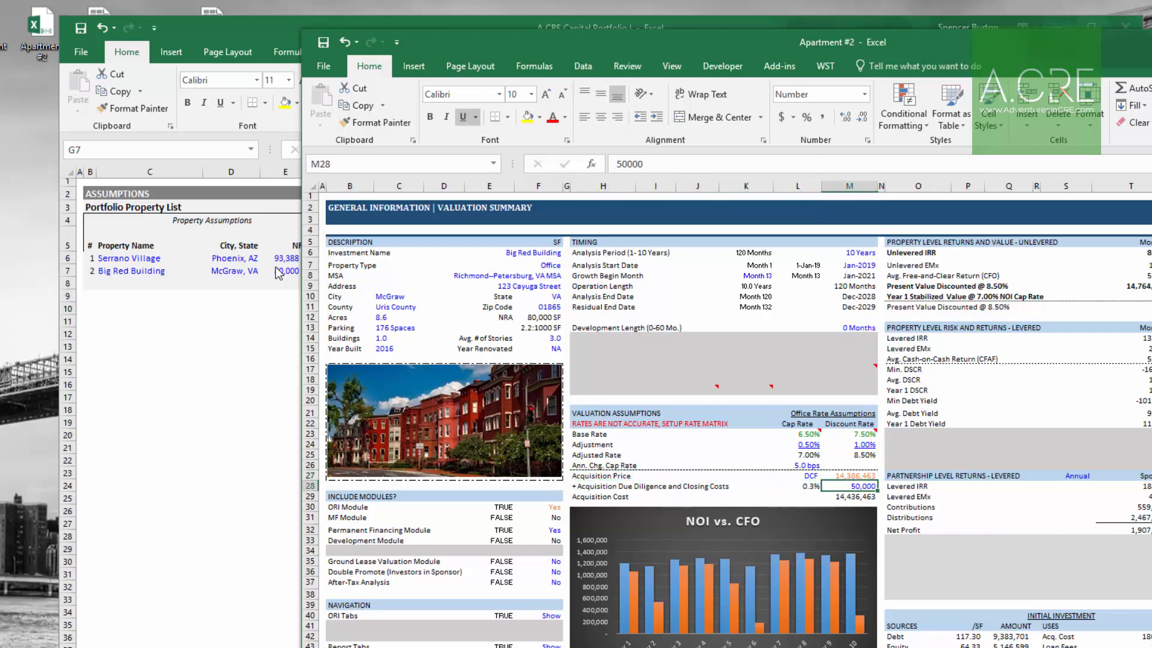
key(Up)
key(ctrl+c)
key(alt+Tab)
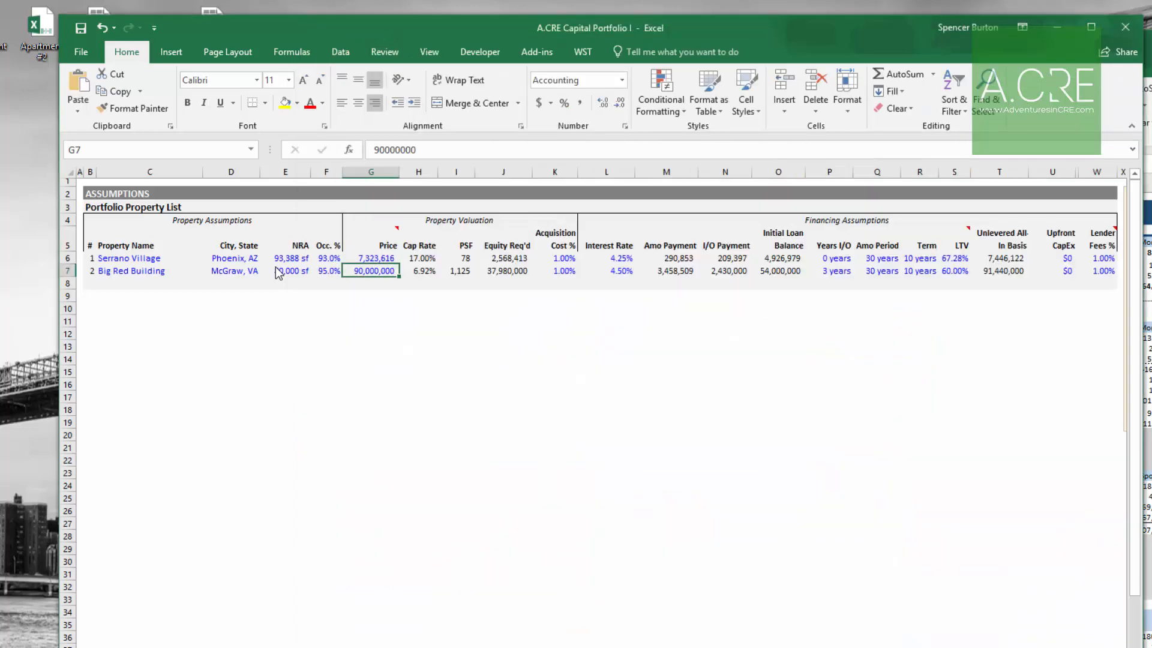
text(hvv)
key(Escape)
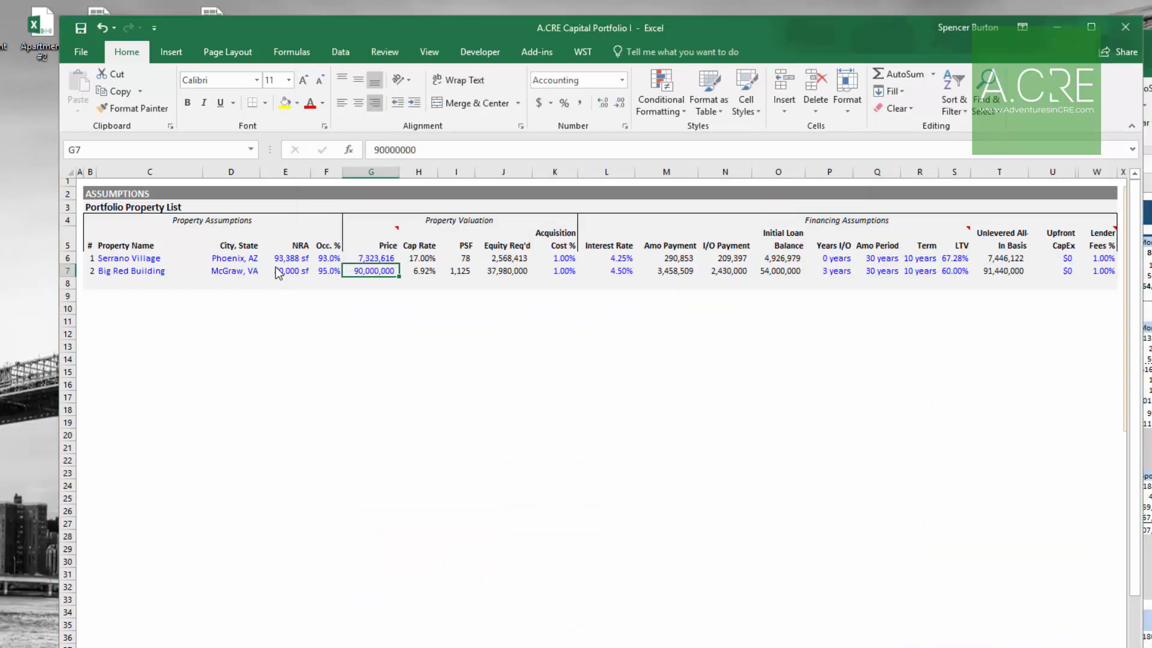
key(alt+Tab)
key(alt+Tab)
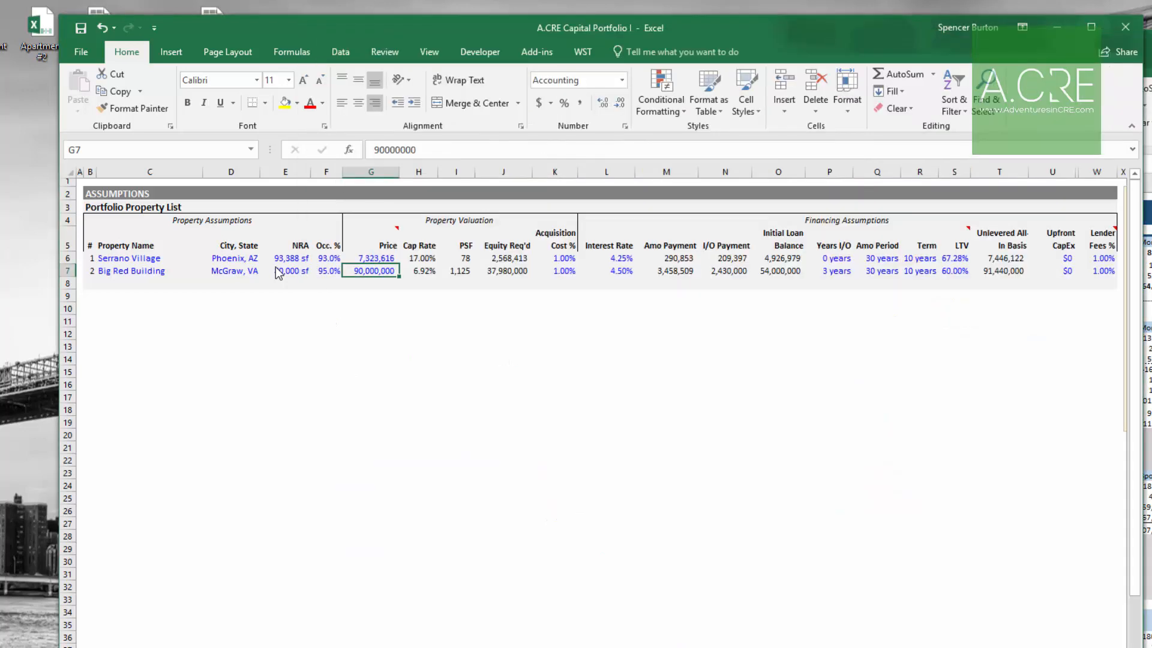
key(ctrl+v)
key(Right)
key(Right)
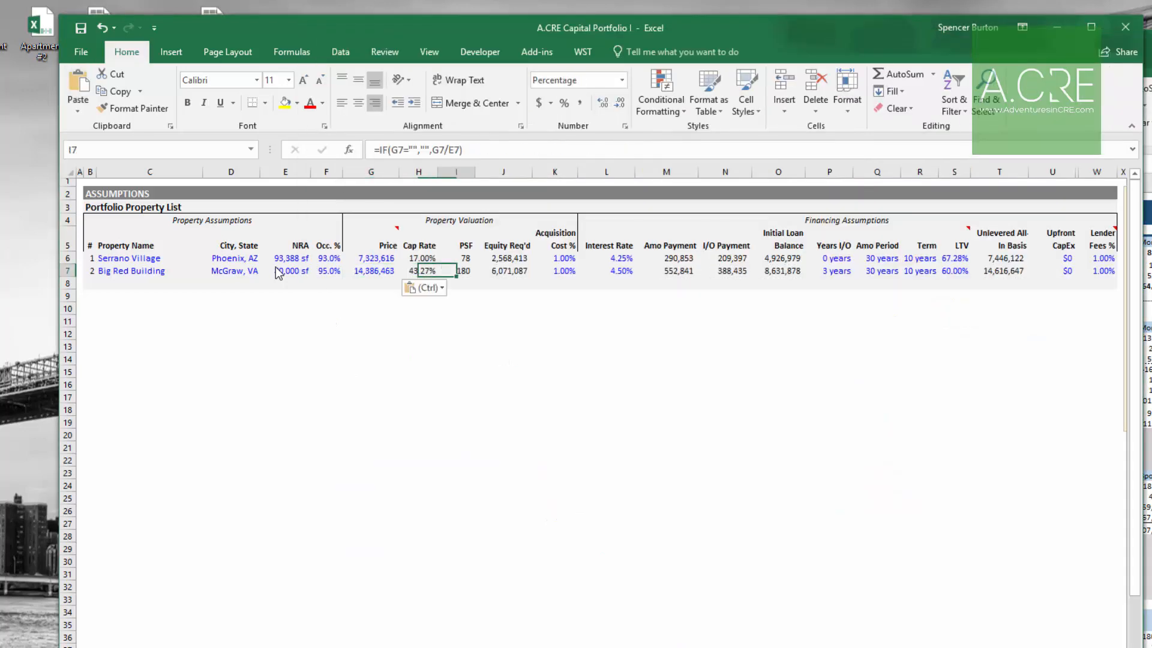
Step: Set Big Red Building's acquisition cost % to 50000 divided by its price
key(Right)
key(Right)
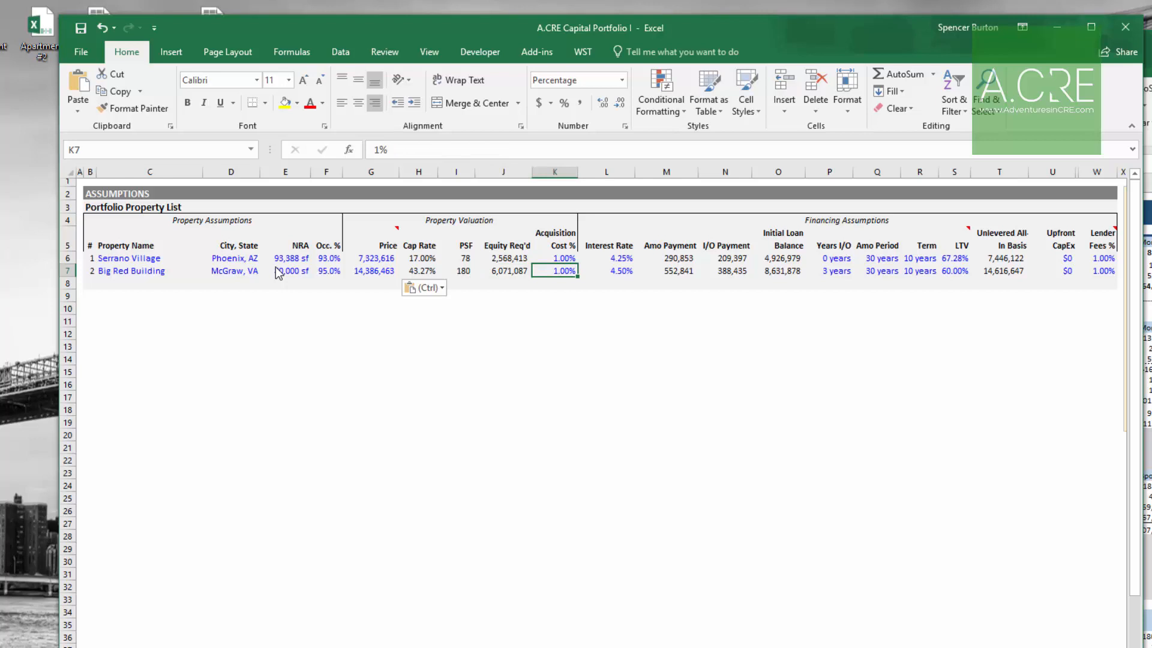
text(+50000)
key(Delete)
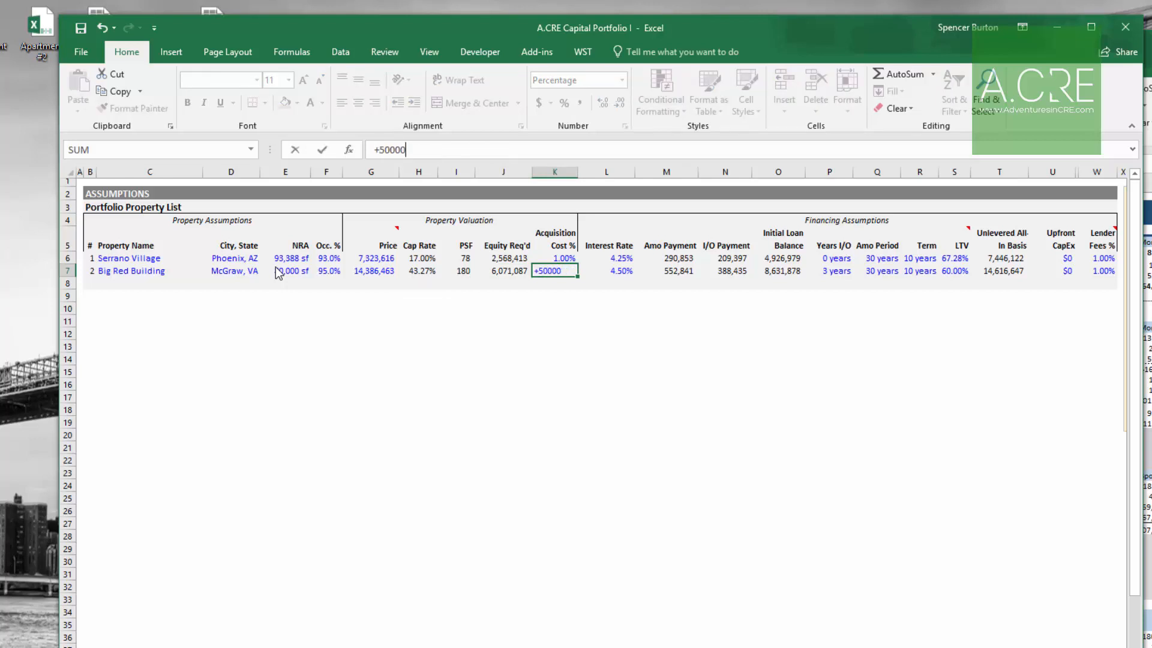
text(/)
key(Left)
key(Left)
key(Left)
key(Left)
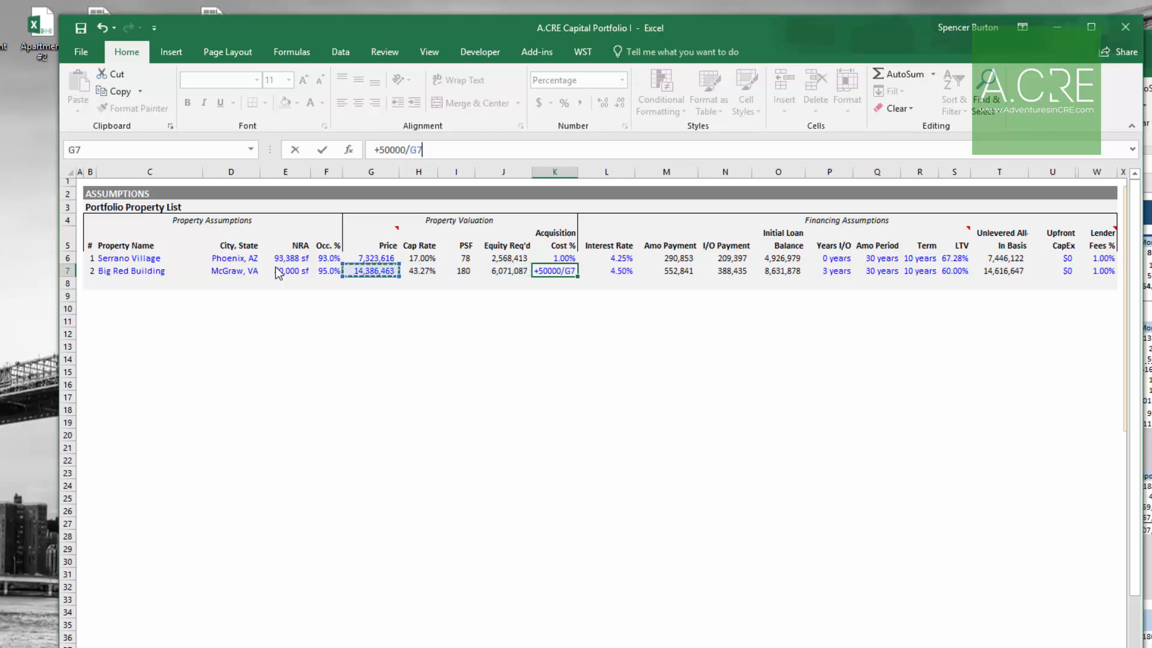
key(Return)
key(Up)
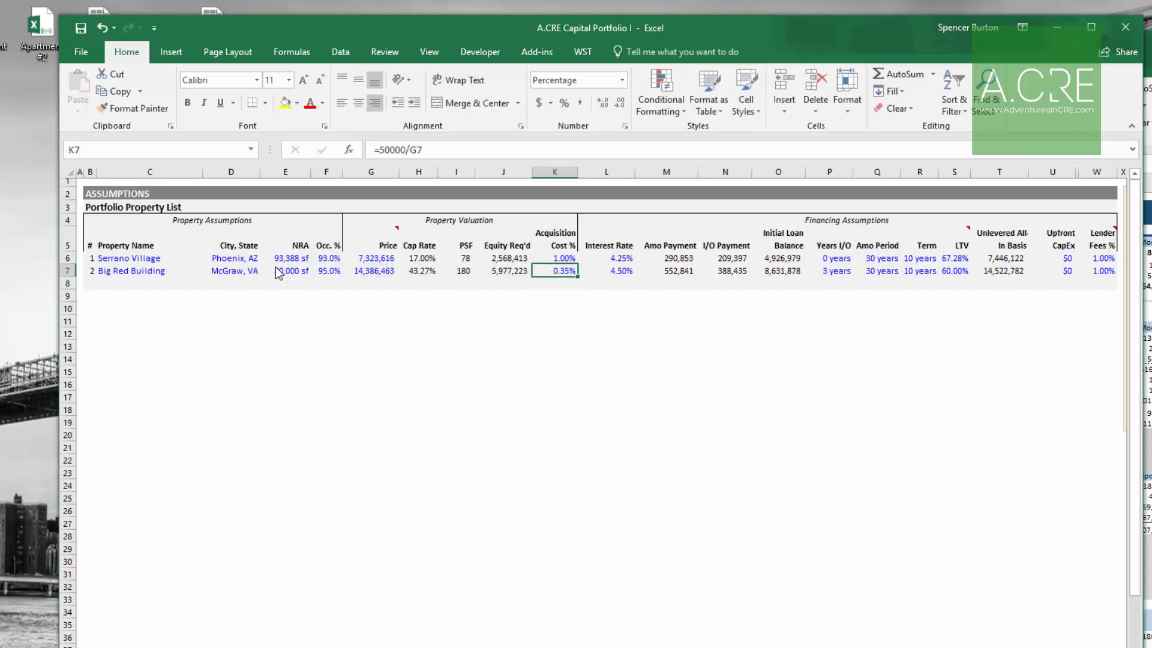
Step: Review the permanent financing assumptions in Apartment #2's workbook
key(alt+Tab)
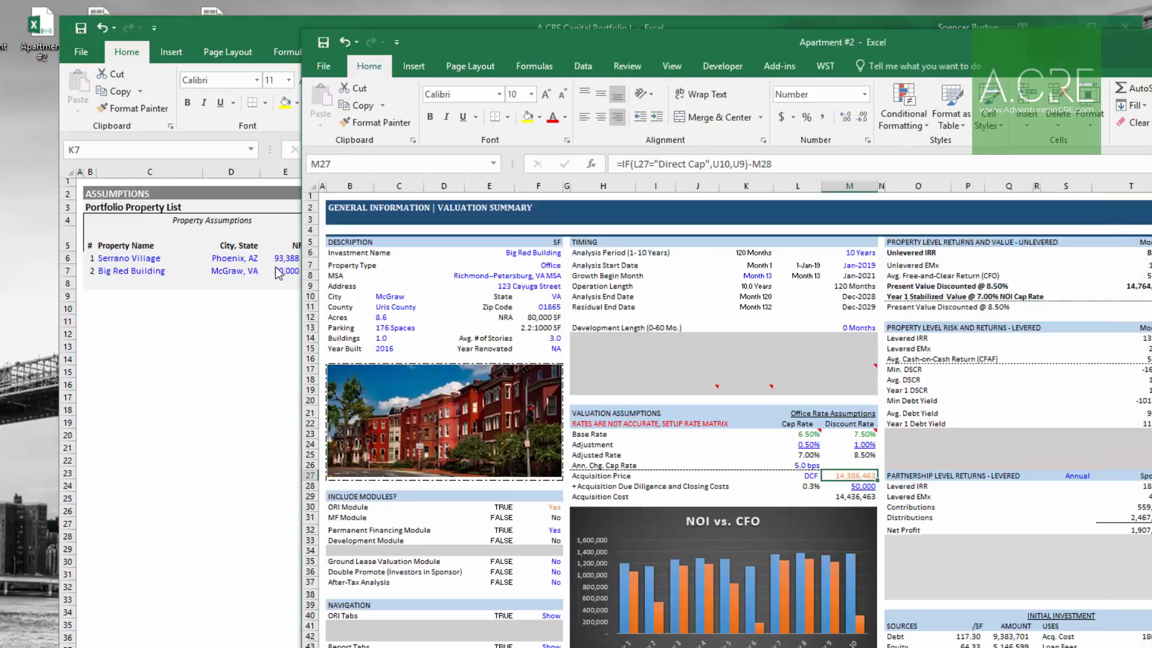
key(ctrl+Page_Down)
key(ctrl+Page_Down)
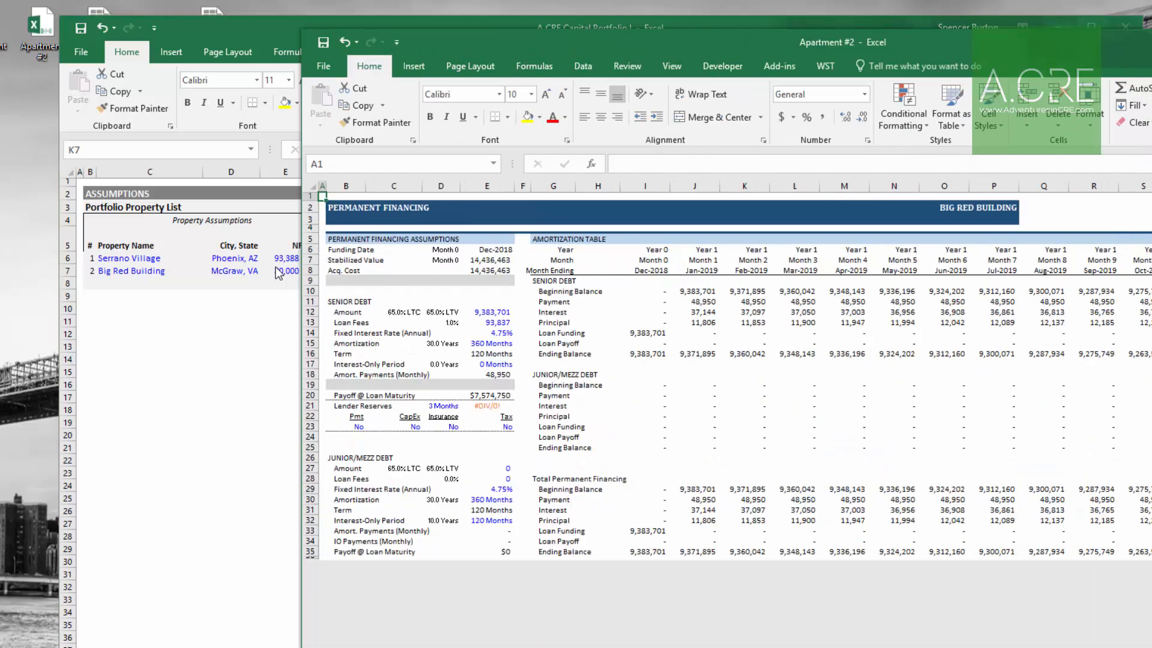
key(Right)
key(Right)
key(Right)
key(Right)
key(Down)
key(Down)
key(Down)
key(Down)
key(Down)
key(Down)
key(Down)
key(Down)
key(Down)
key(Down)
key(Down)
key(Down)
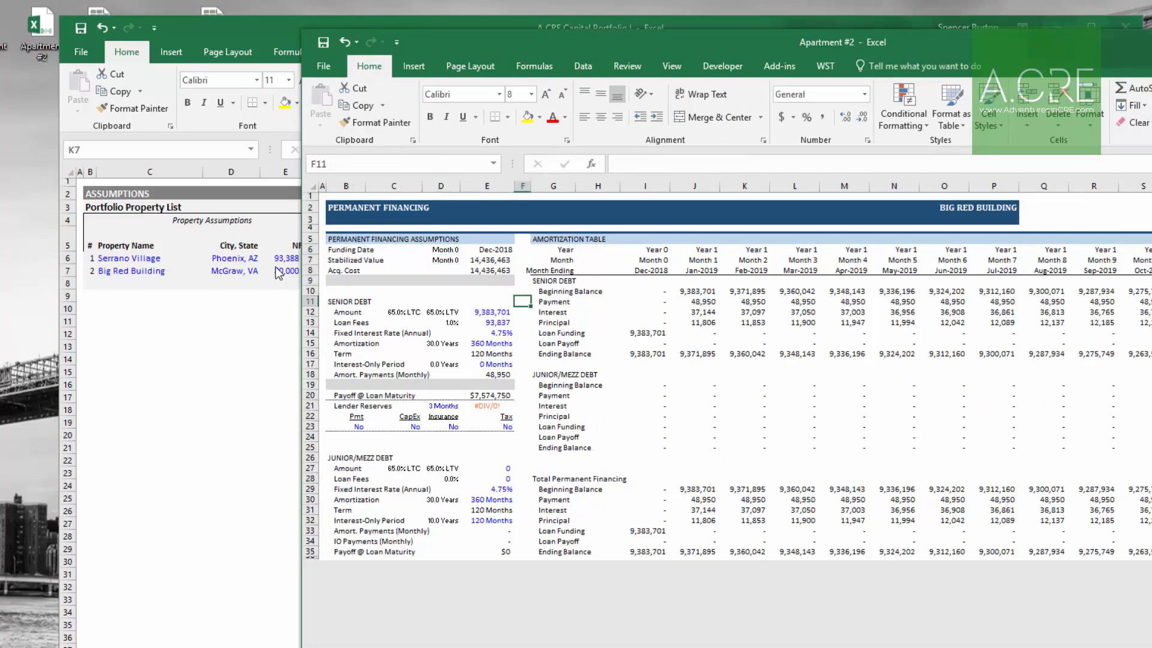
key(Down)
key(Down)
key(Down)
key(Down)
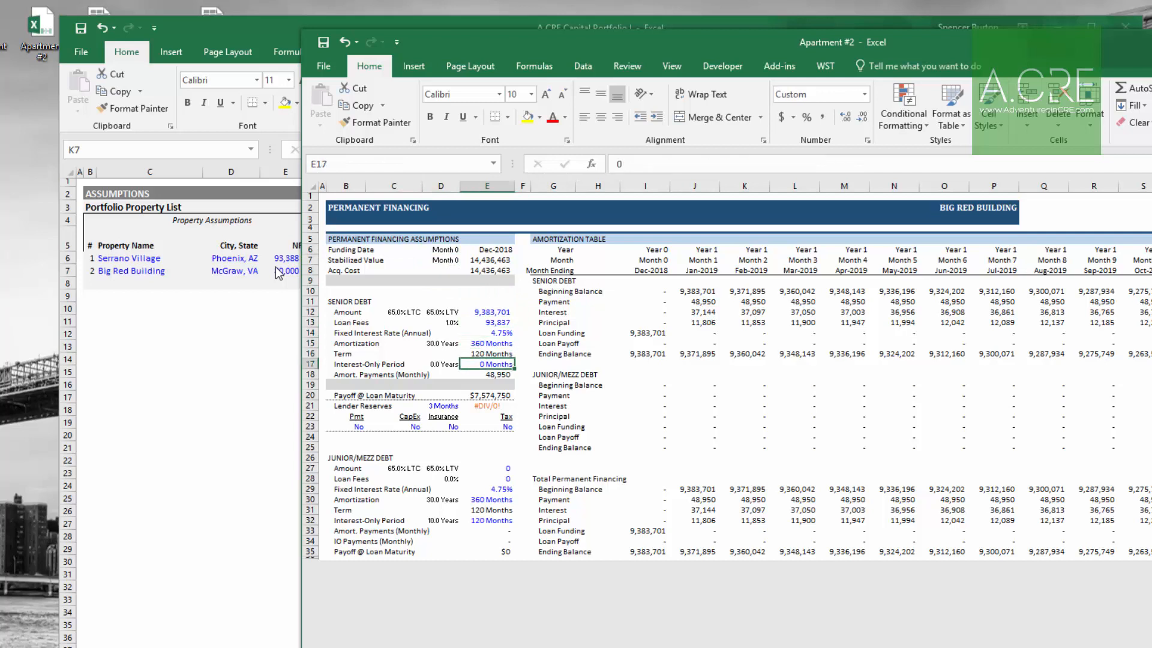
key(Up)
key(Up)
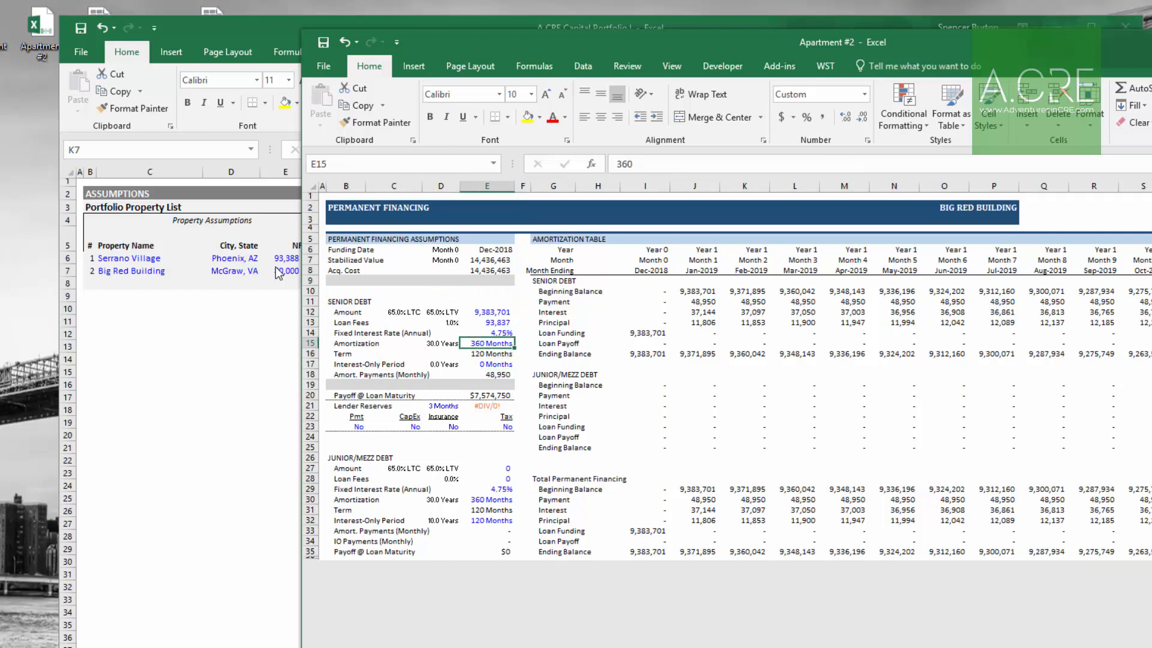
key(ctrl+Tab)
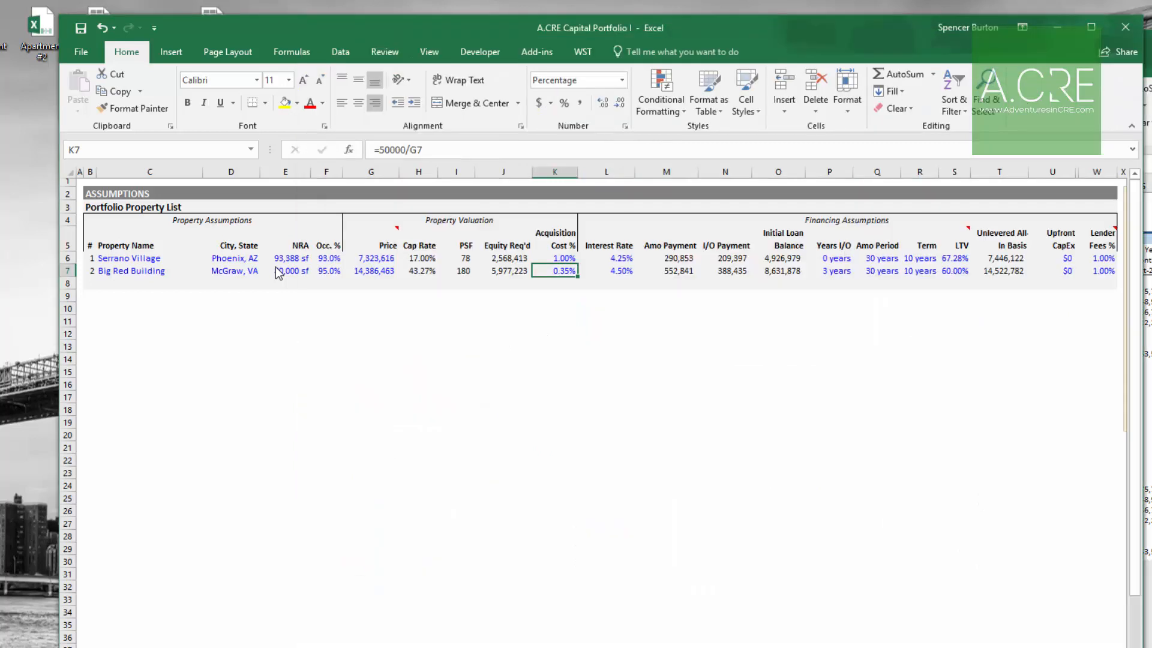
Step: Set Big Red Building's interest rate to 4.75% and its interest-only years to 0
key(Right)
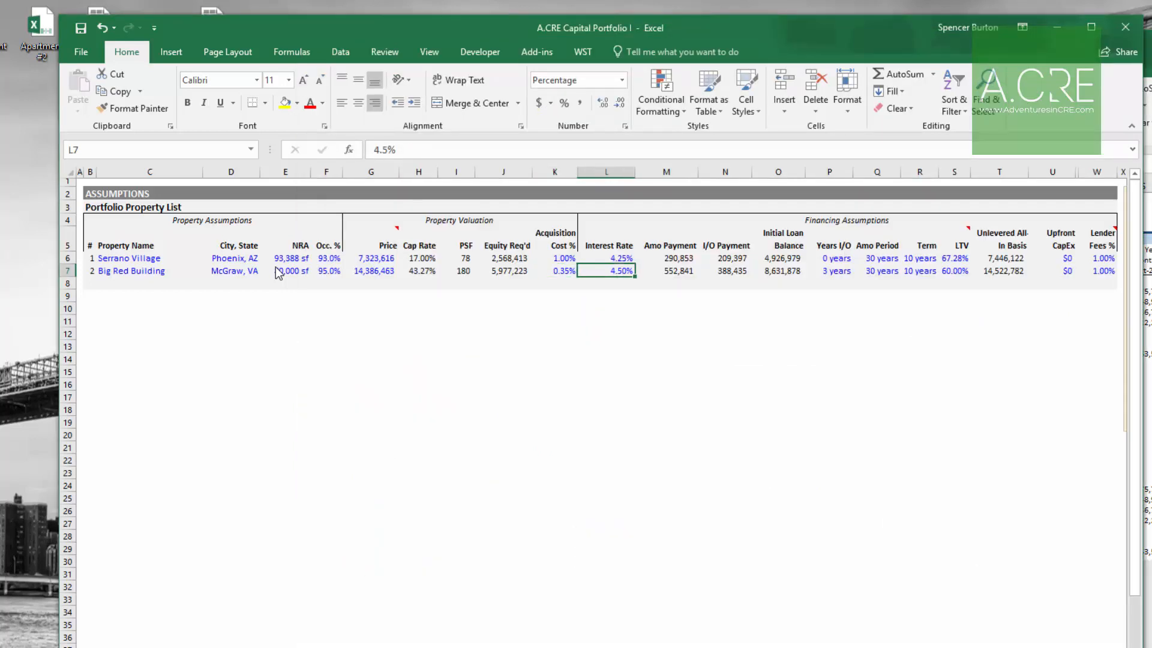
text(4.87)
key(BackSpace)
key(BackSpace)
text(75)
key(Right)
key(Right)
key(Right)
key(Right)
text(0)
key(Right)
key(Right)
key(Right)
Step: Check Apartment #2's loan-to-value and set Big Red Building's LTV to 65%
key(alt+Tab)
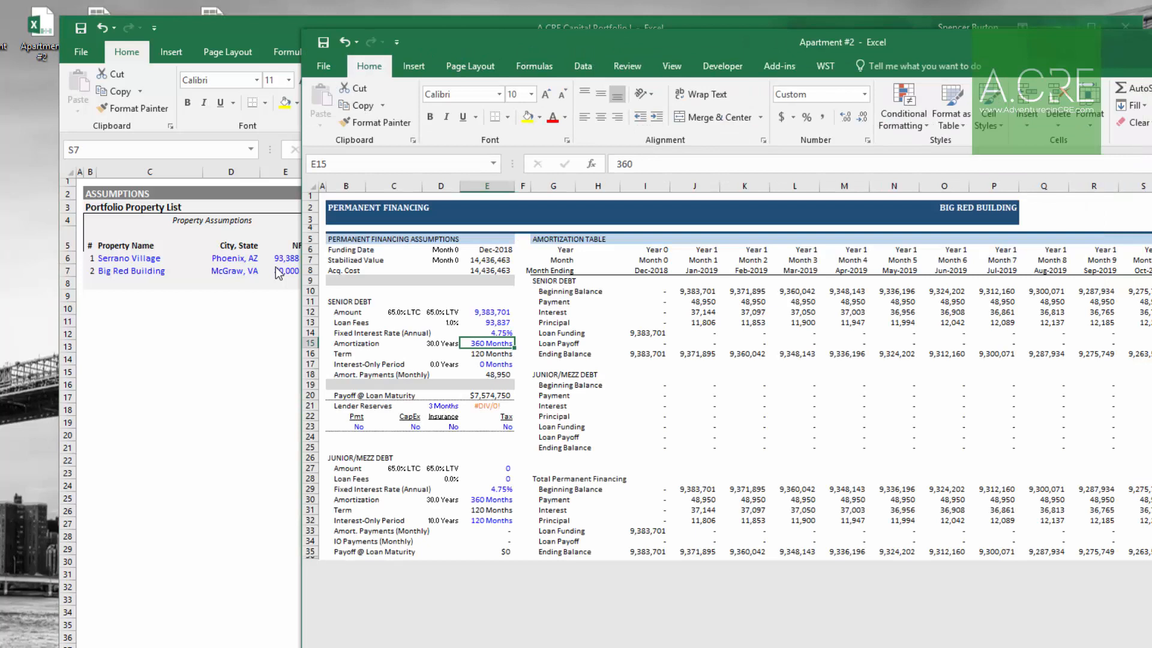
key(Left)
key(Up)
key(Up)
key(Up)
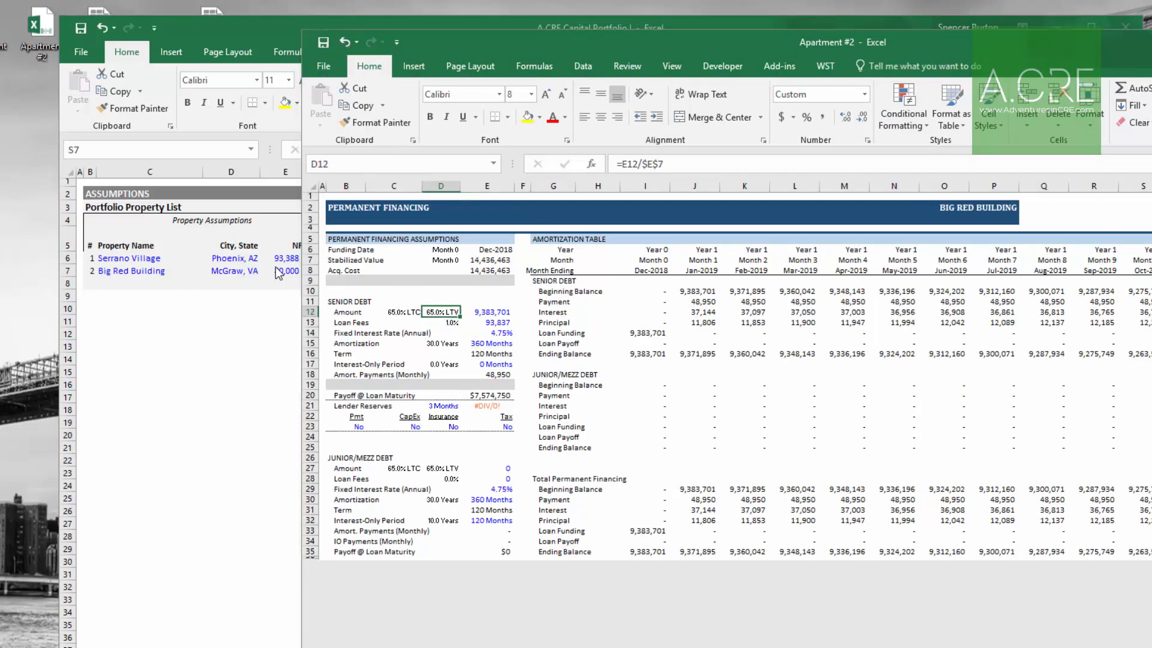
key(alt+Tab)
text(65)
key(ctrl+Return)
Step: Compare Big Red Building's loan term and check Apartment #2's senior loan amount
key(Left)
key(Left)
key(Left)
key(Left)
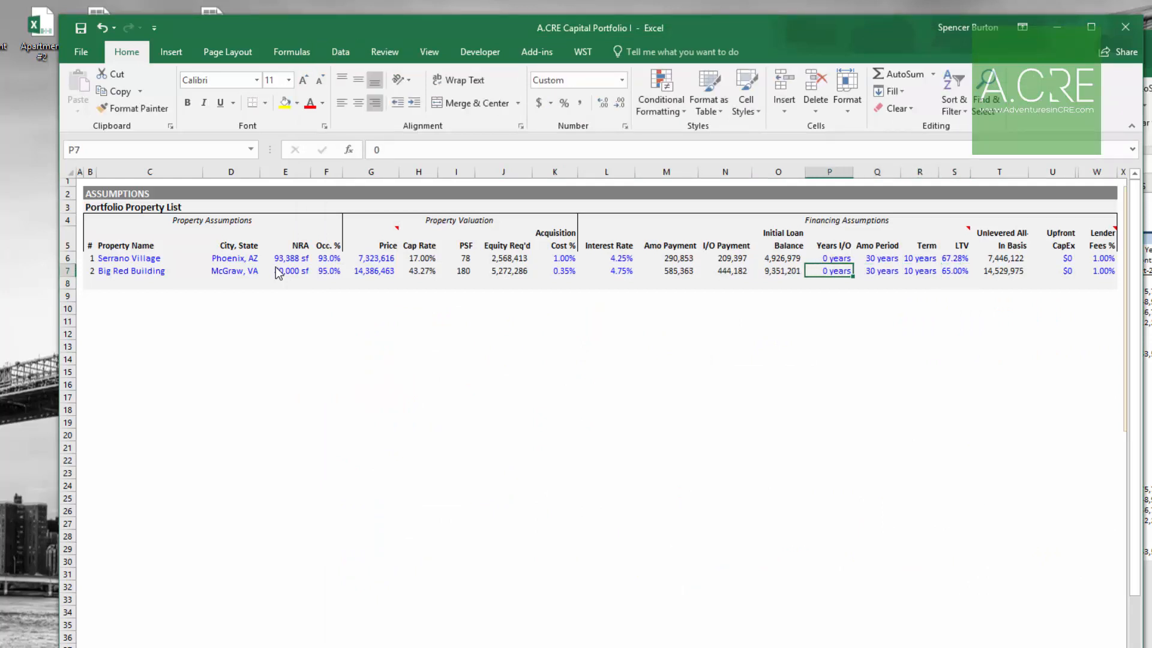
key(Right)
key(Right)
key(Right)
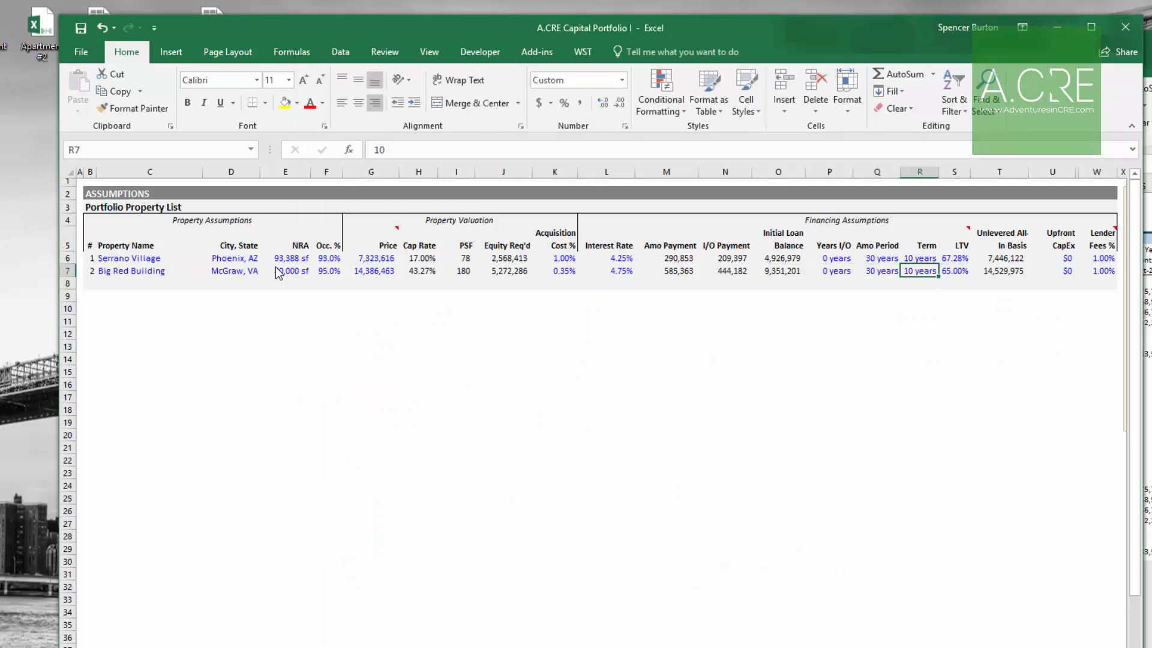
key(alt+Tab)
key(Right)
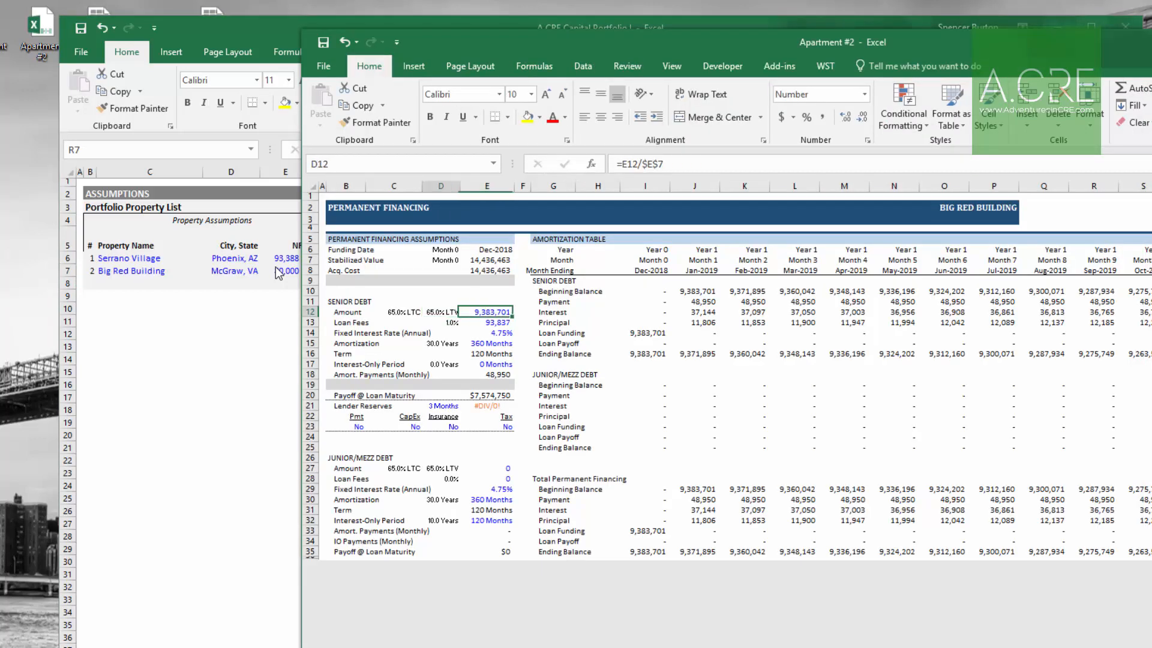
key(alt+Tab)
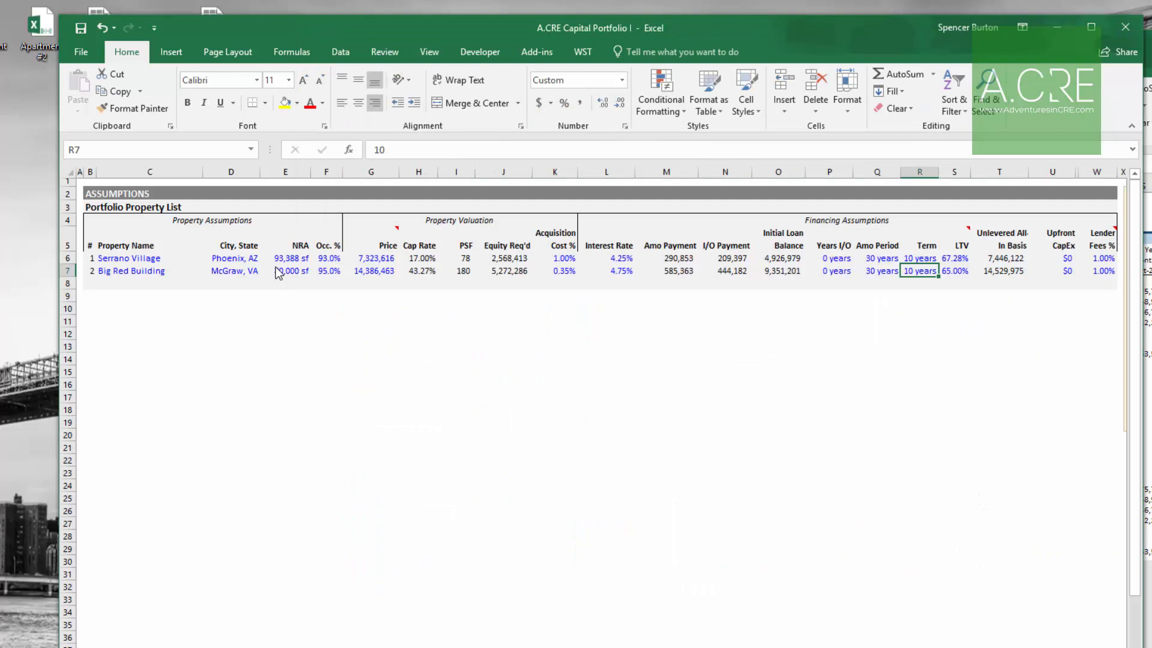
Step: Set Big Red Building's LTV to 9383701 divided by its price
key(Right)
text(+9383701/)
key(Left)
key(Left)
key(Left)
key(Left)
key(Left)
key(Left)
key(Left)
key(Left)
key(Left)
key(Left)
key(Left)
key(Left)
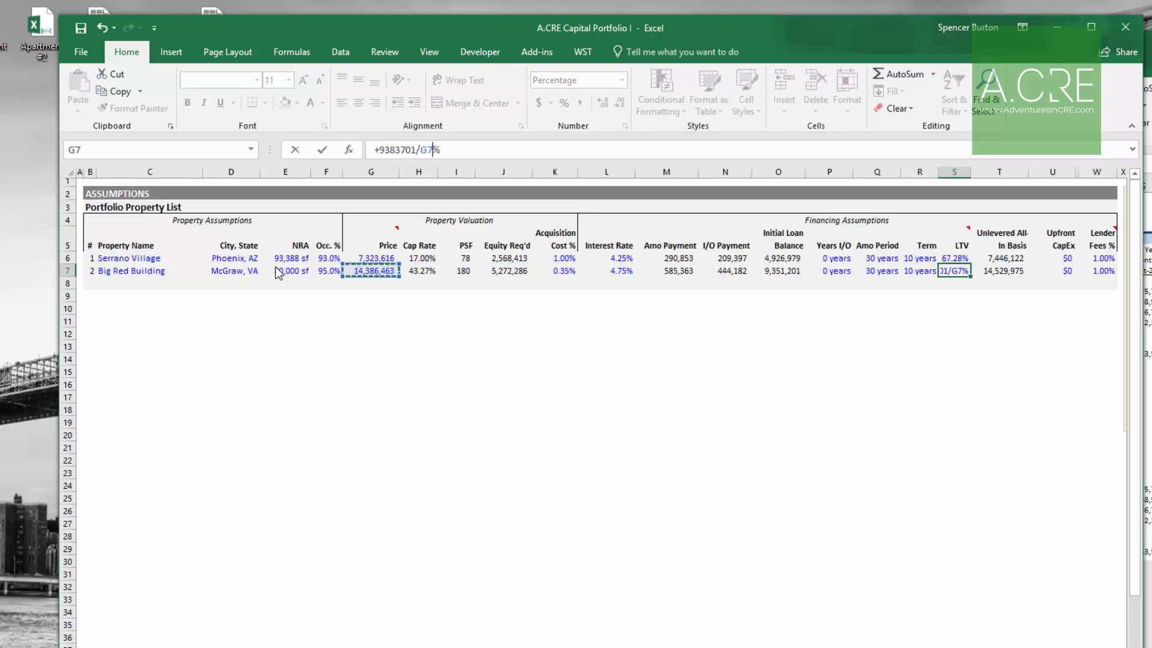
key(ctrl+Return)
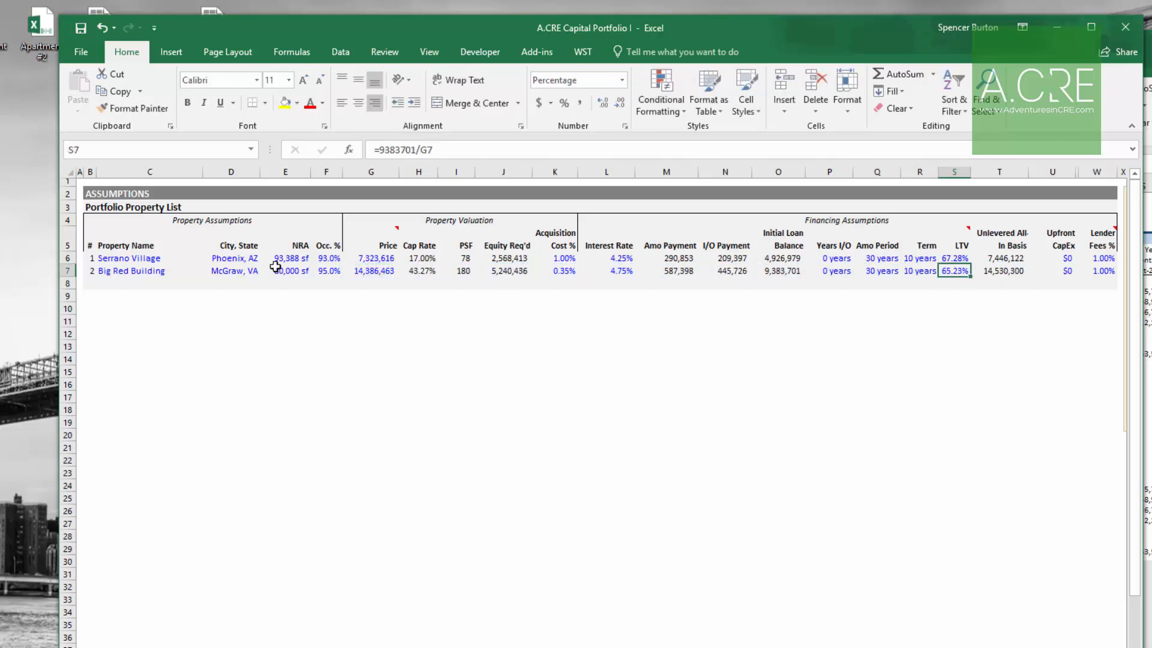
Step: Check Apartment #2's senior loan fees in its permanent financing assumptions
key(Right)
key(Right)
key(Right)
key(Left)
key(Right)
key(alt+Tab)
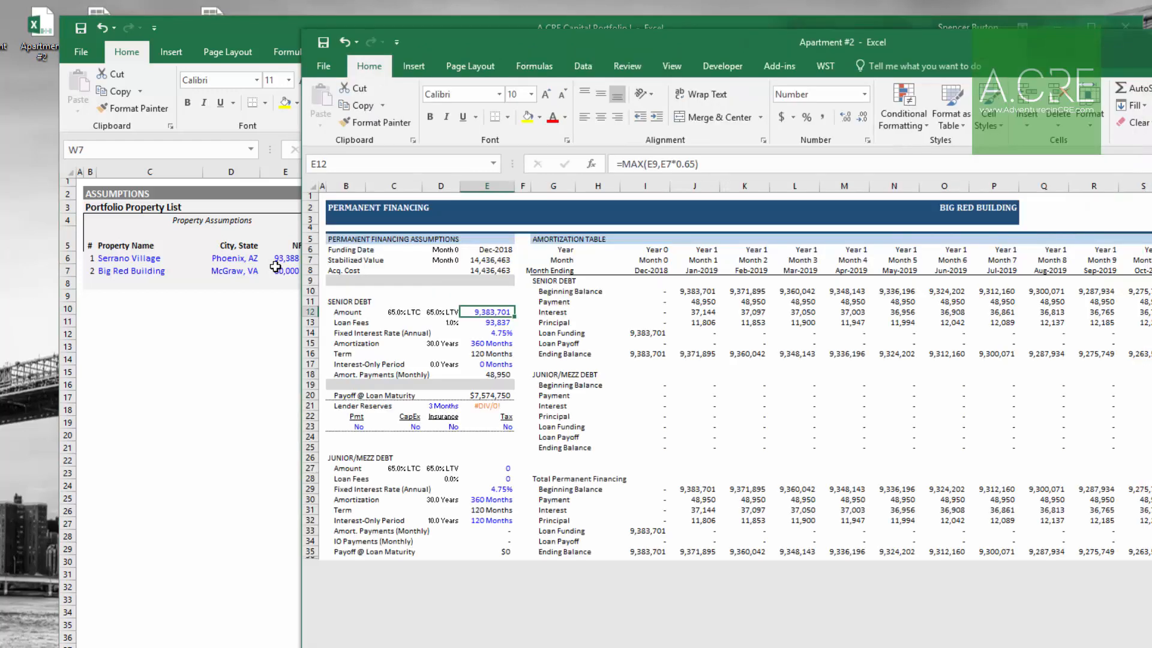
key(Down)
key(Down)
key(Down)
key(Down)
key(Down)
key(Down)
key(Down)
key(Down)
key(Down)
key(Down)
key(Down)
key(Up)
key(Up)
key(Up)
key(Up)
key(Up)
key(Up)
key(Up)
key(Up)
key(Up)
key(Up)
key(Up)
key(Down)
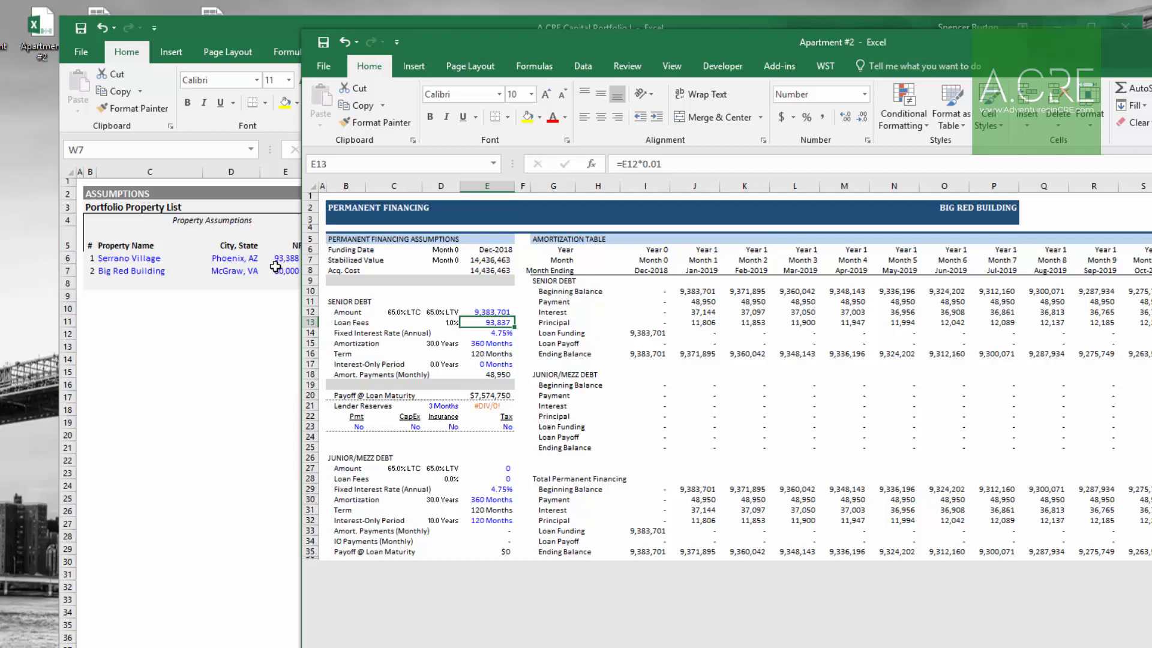
key(alt+Tab)
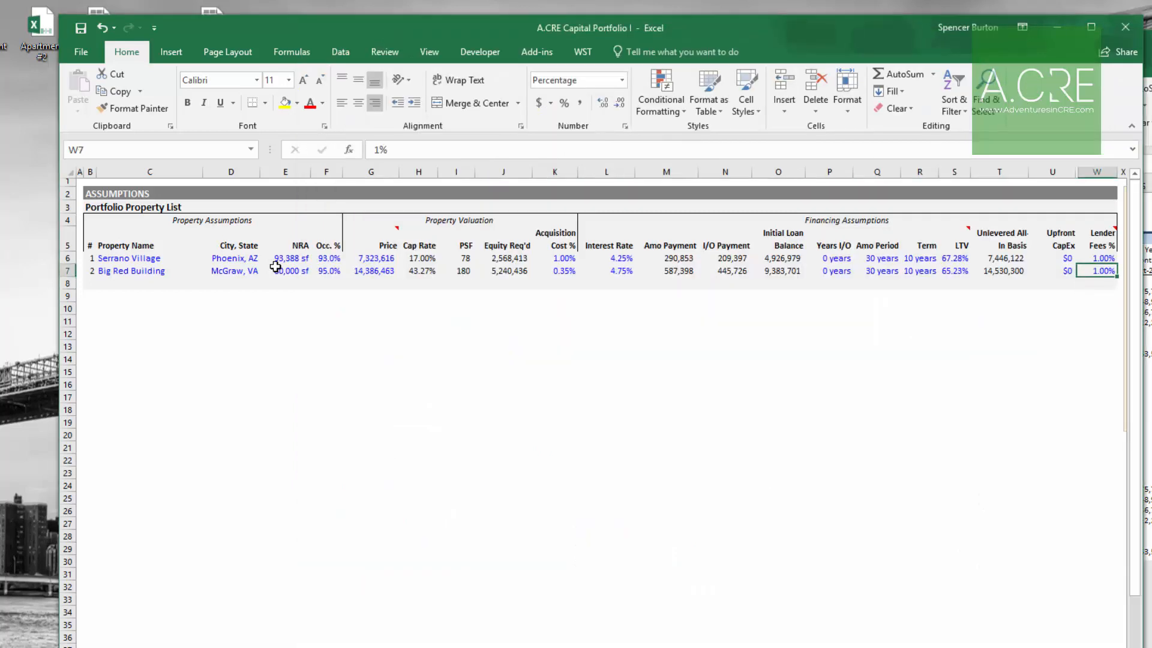
Step: Set Big Red Building's lender fees % to 93837 divided by its initial loan balance
text(+93837/)
key(Left)
key(Left)
key(Left)
key(Left)
key(Left)
key(Left)
key(Left)
key(Left)
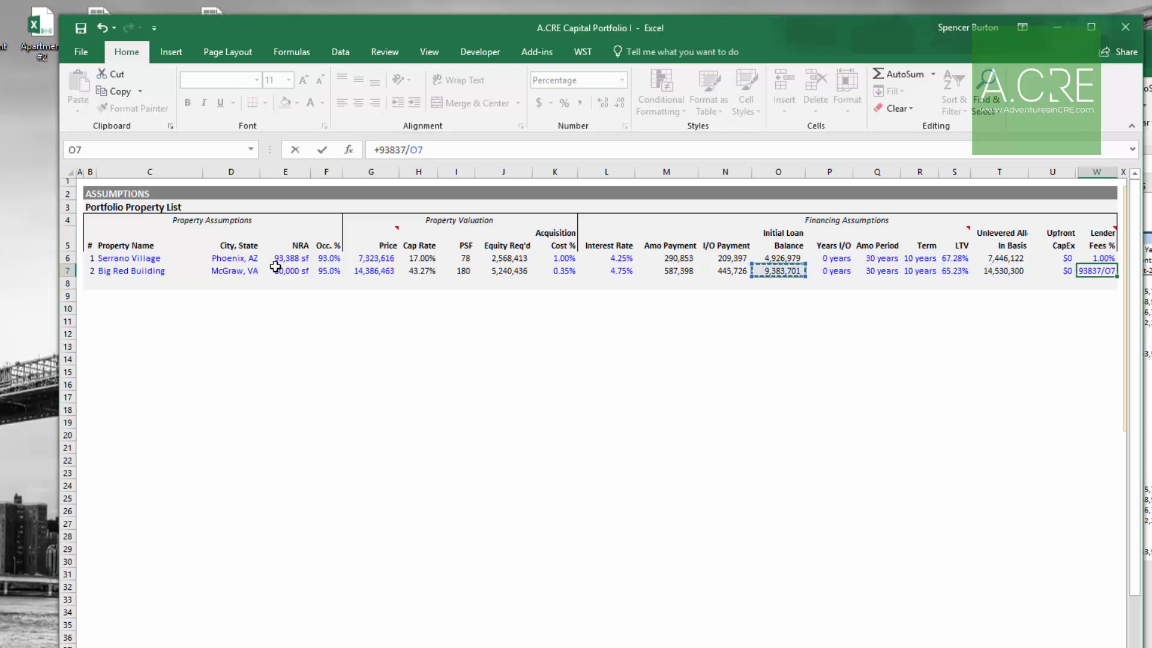
key(ctrl+Return)
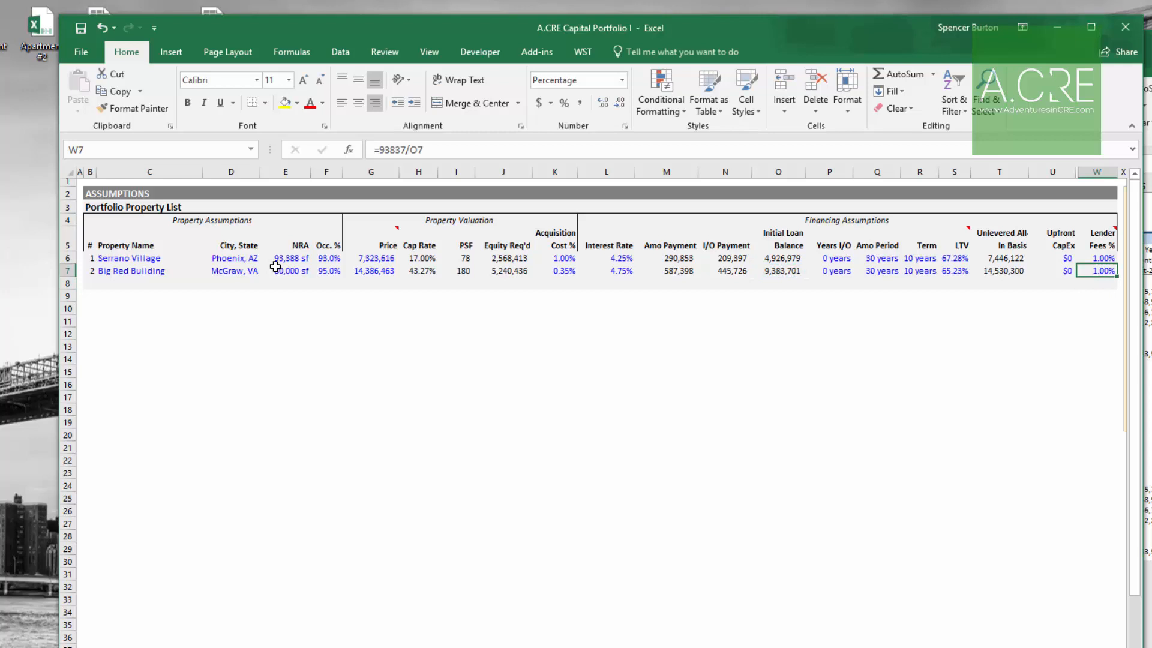
Step: Copy the property name from the Office #1 workbook and paste it as the third property, Terrapin Station Center
key(Left)
key(Left)
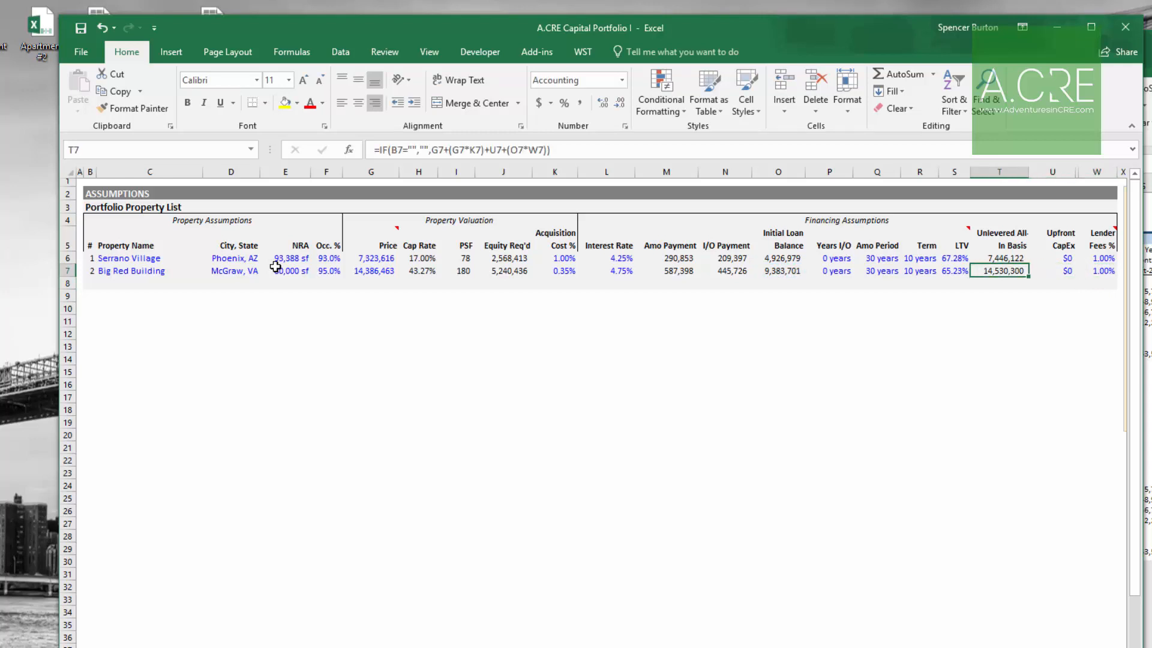
key(Down)
key(Left)
key(Left)
key(Left)
key(Left)
key(Left)
key(Left)
key(Left)
key(Left)
key(Left)
key(Left)
key(Left)
key(Left)
key(Left)
key(Left)
key(Left)
key(Left)
key(Left)
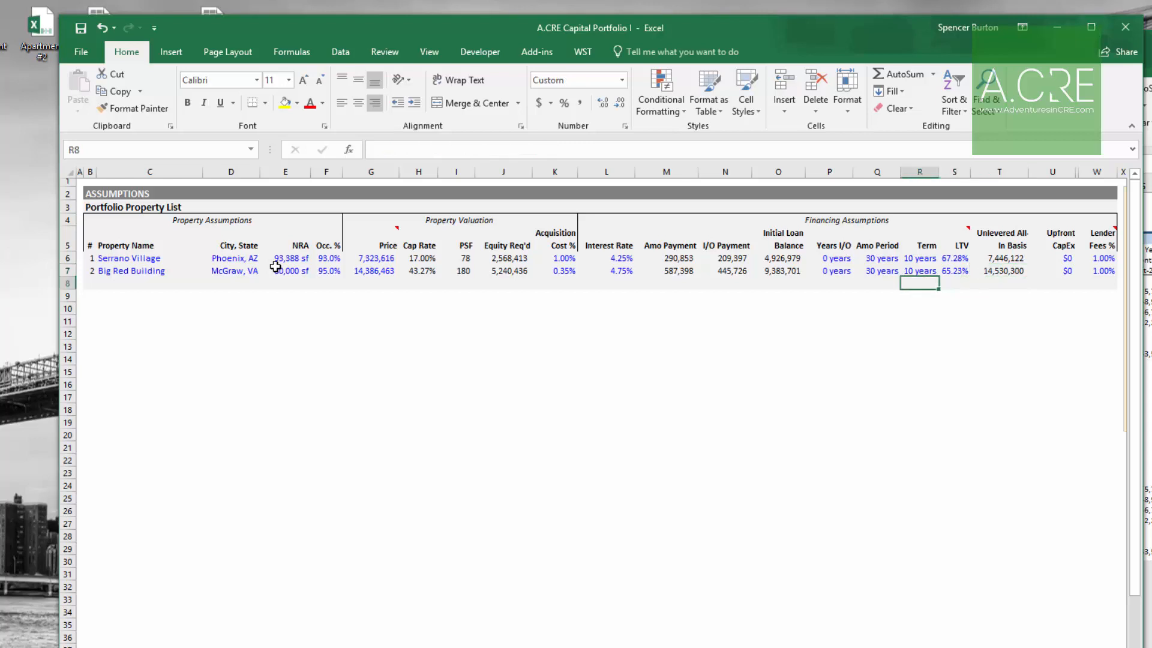
key(Left)
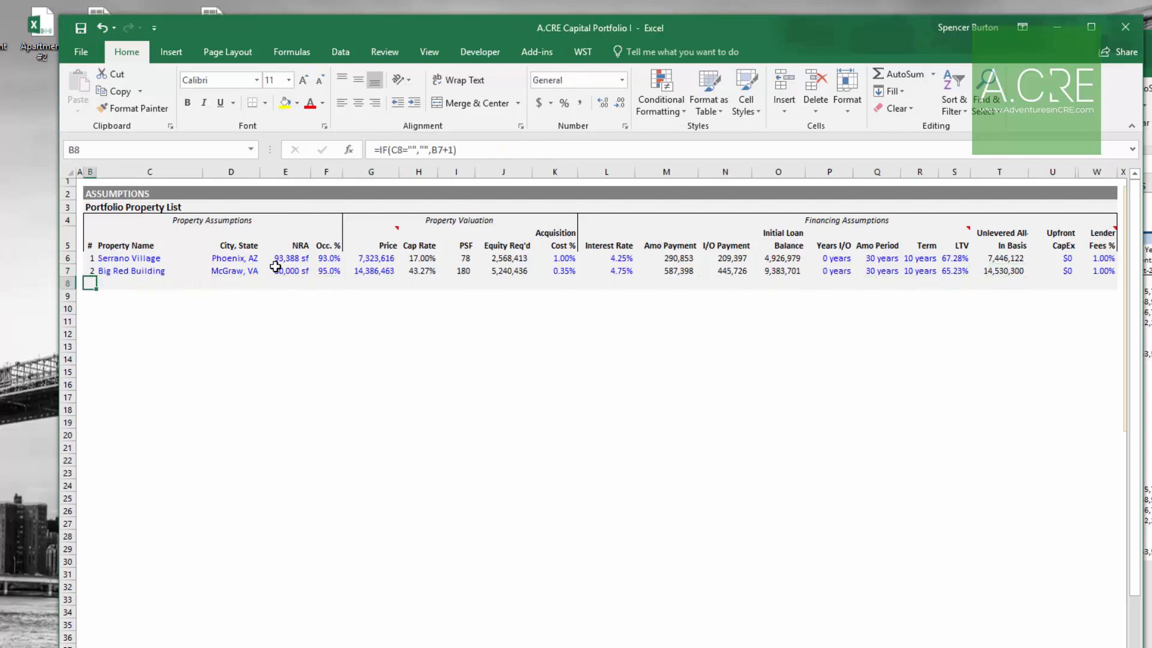
key(Right)
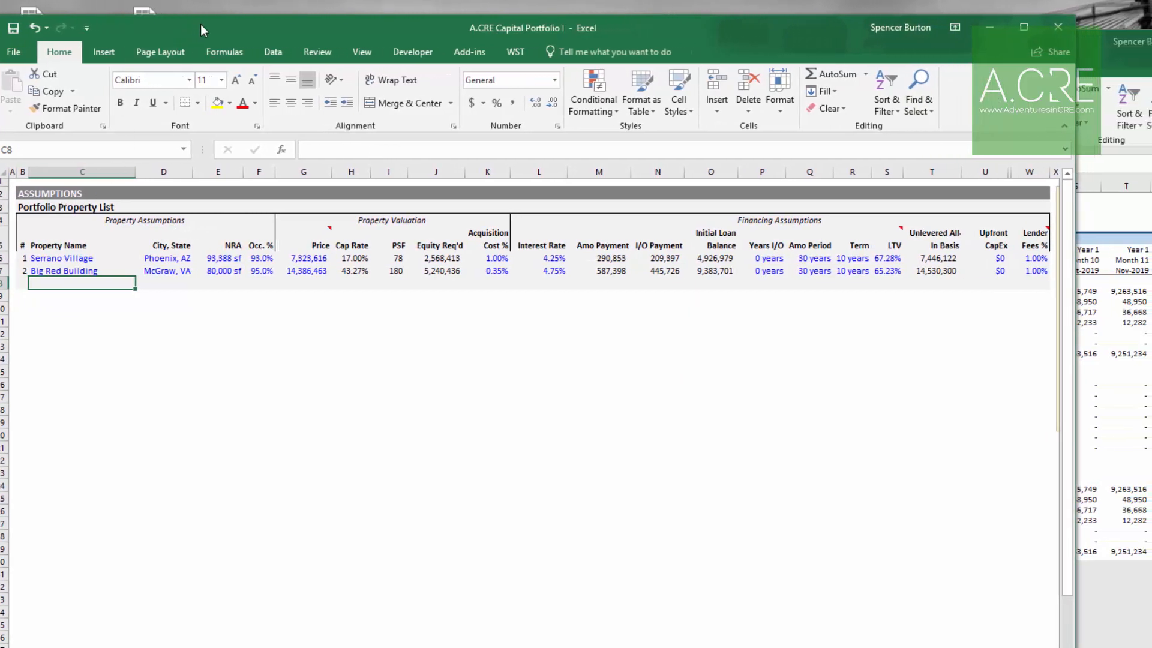
drag(259, 24, 265, 23)
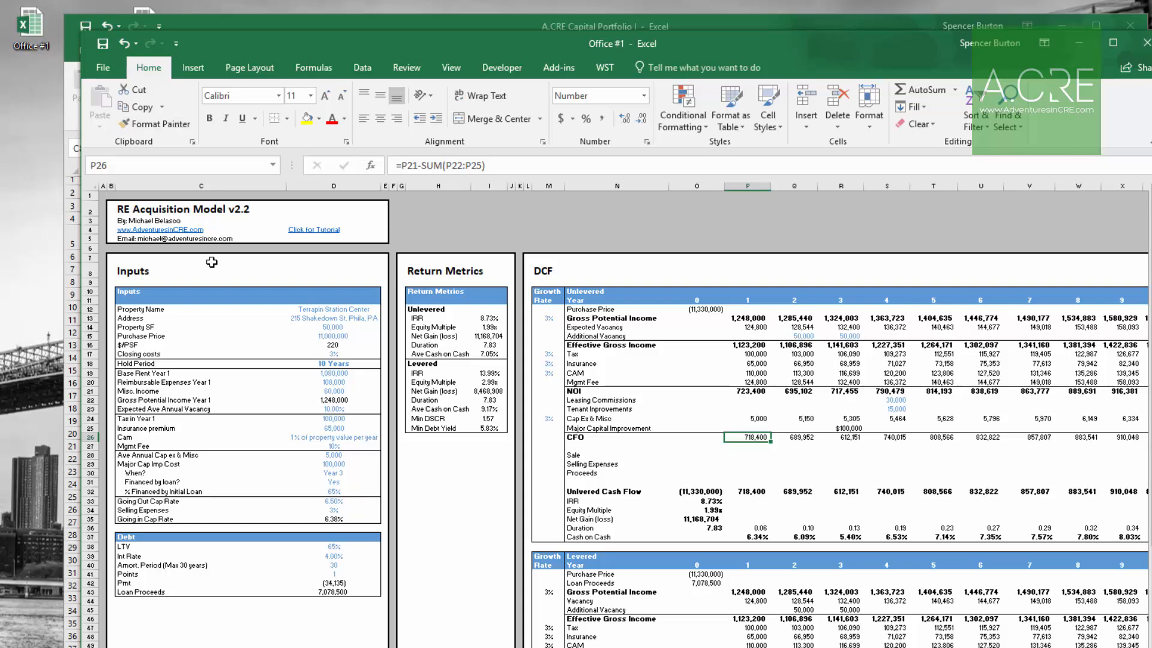
click(330, 310)
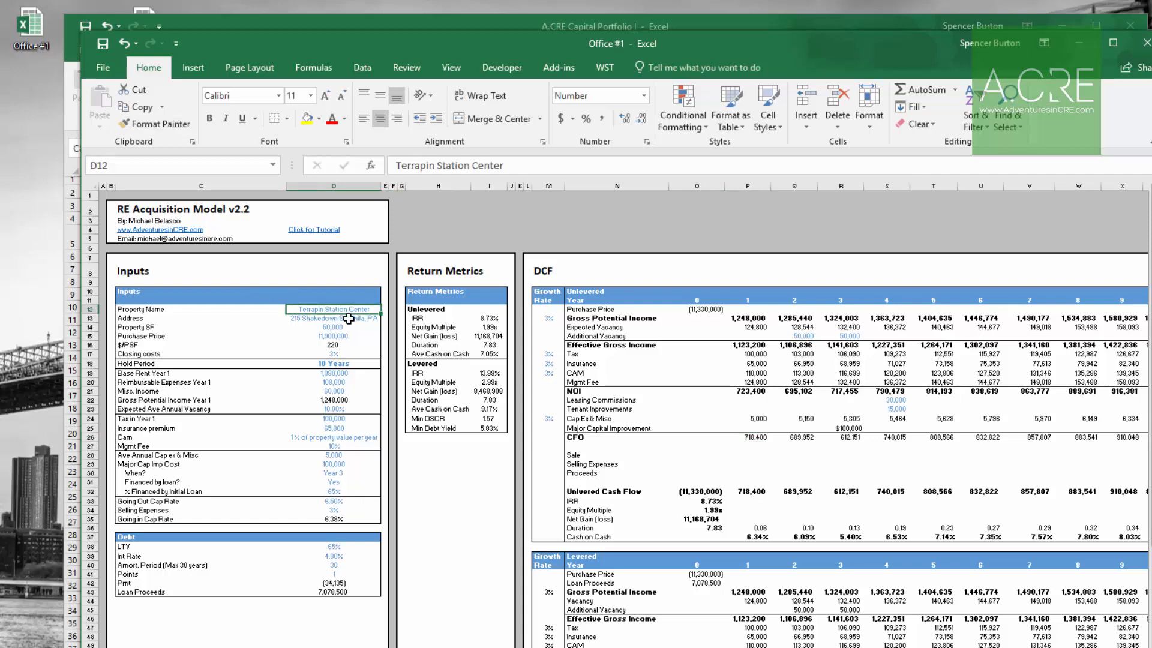
key(ctrl+c)
key(alt+Tab)
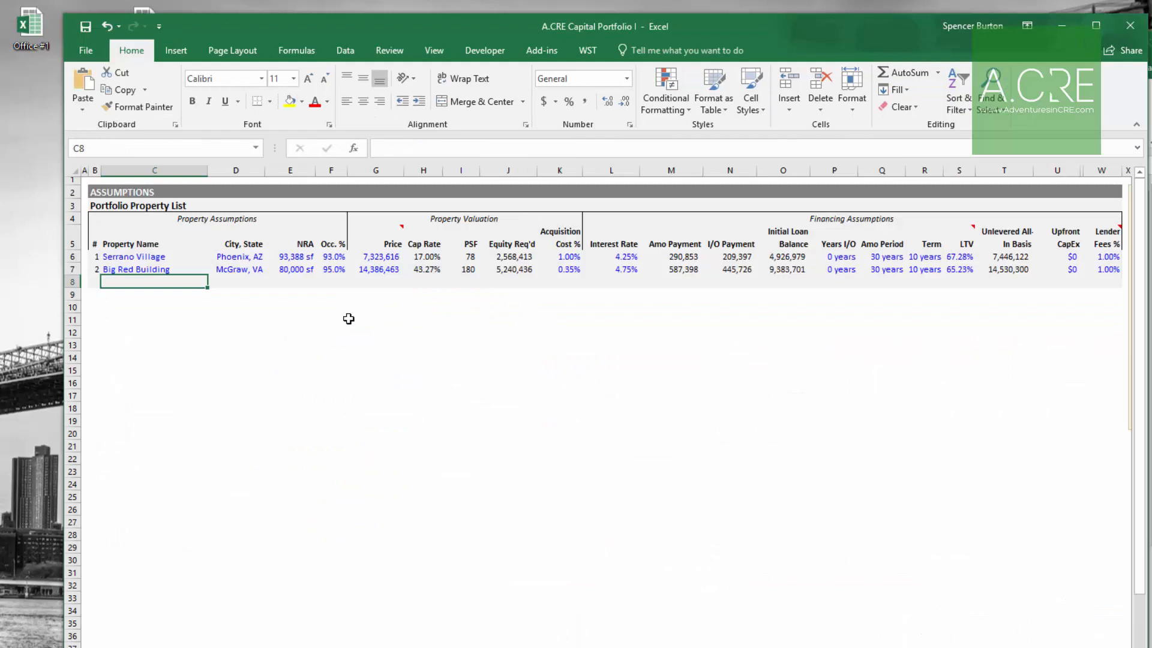
key(ctrl+v)
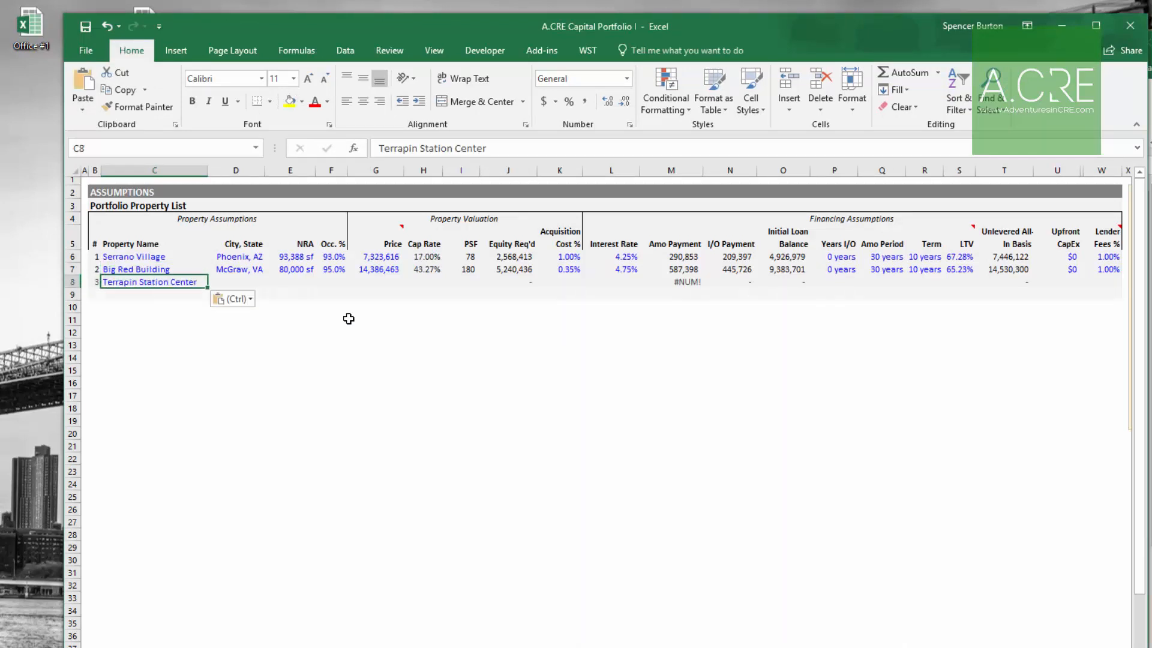
key(Up)
key(Up)
key(Down)
key(Up)
key(Down)
key(Down)
key(Down)
key(Up)
key(Up)
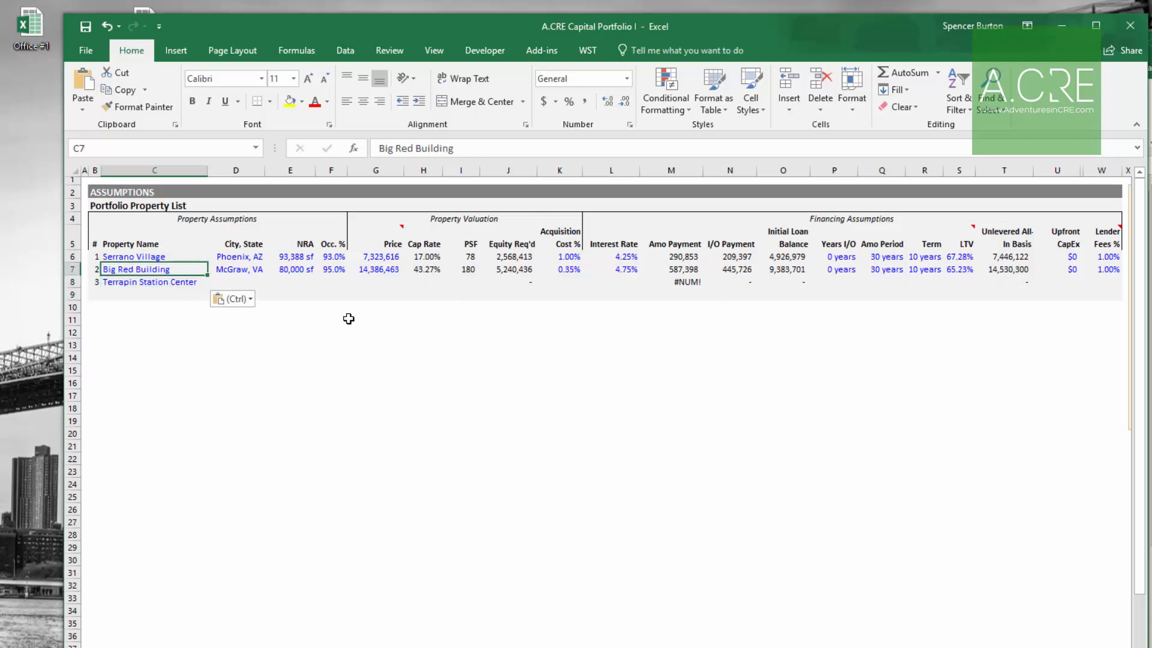
key(Down)
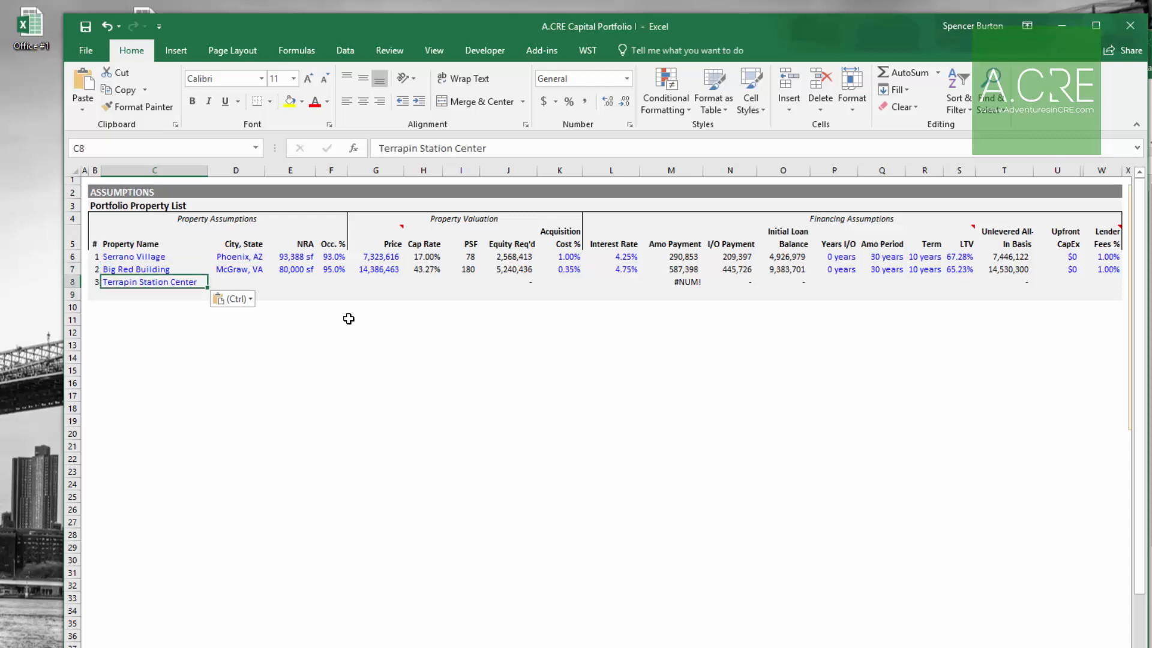
Step: Enter "Enter Value" as a placeholder fourth property name
key(Down)
text(Enter Value)
key(Right)
key(Right)
key(Right)
key(Right)
key(Right)
key(Right)
key(Right)
key(Right)
key(Right)
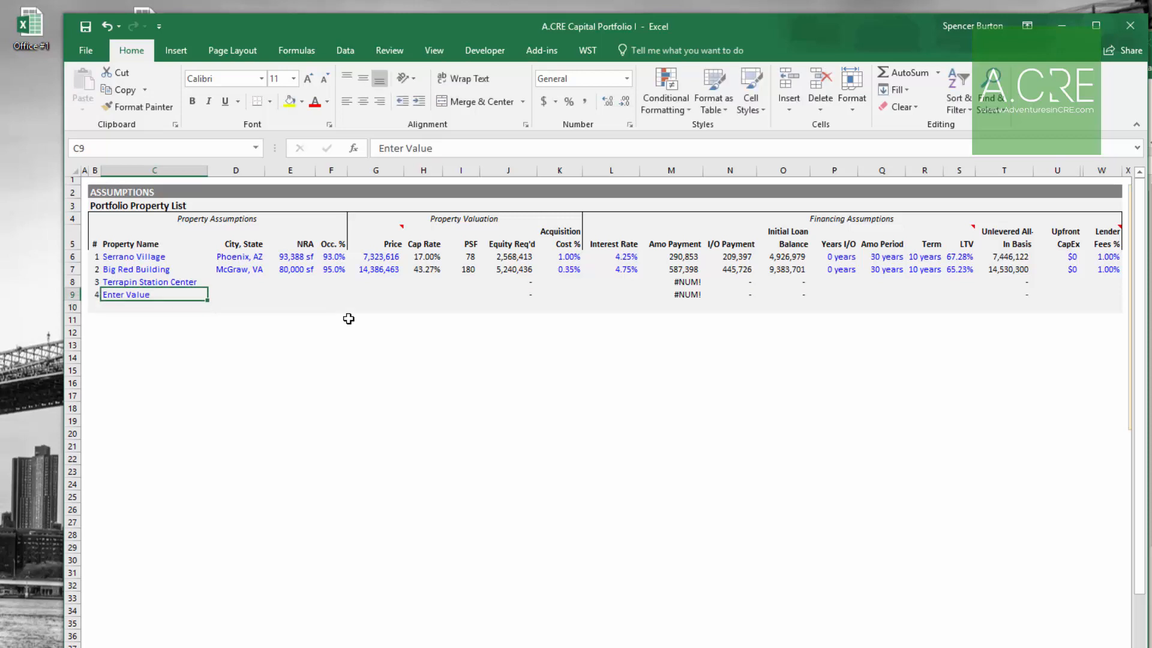
Step: Delete the placeholder fourth property from the property list
key(Left)
key(Left)
key(Left)
key(Left)
key(Left)
key(Left)
key(Left)
key(Left)
key(Left)
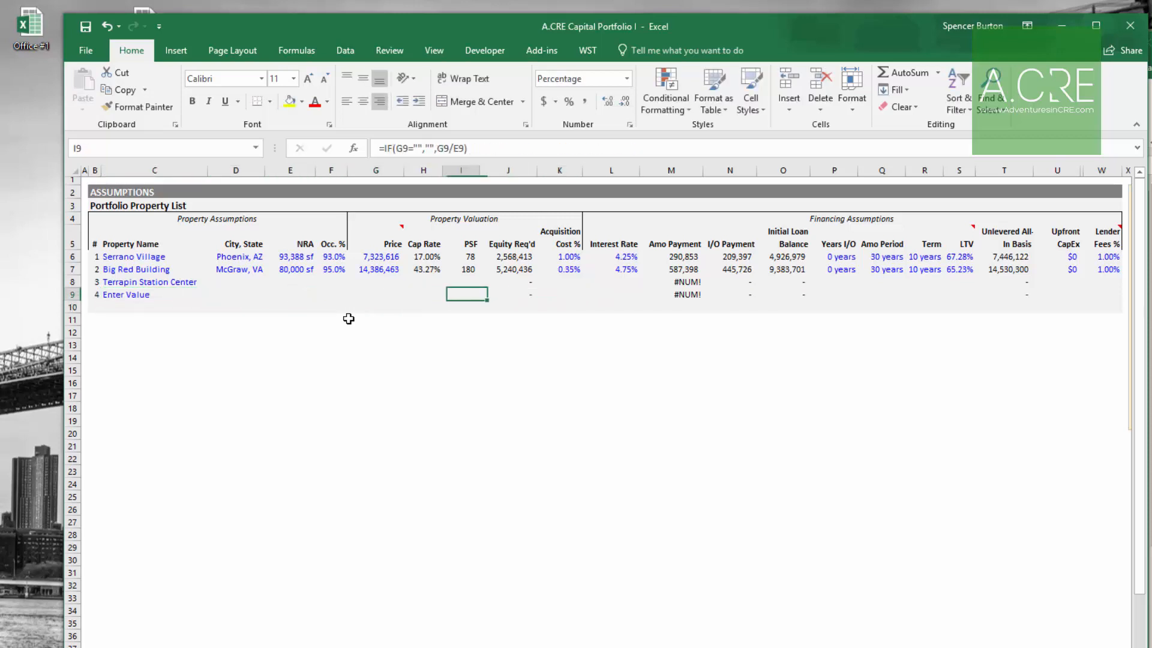
key(Delete)
Step: Enter Terrapin Station Center's city and state as Philadelphia, PA
key(Up)
key(Down)
key(Up)
key(Right)
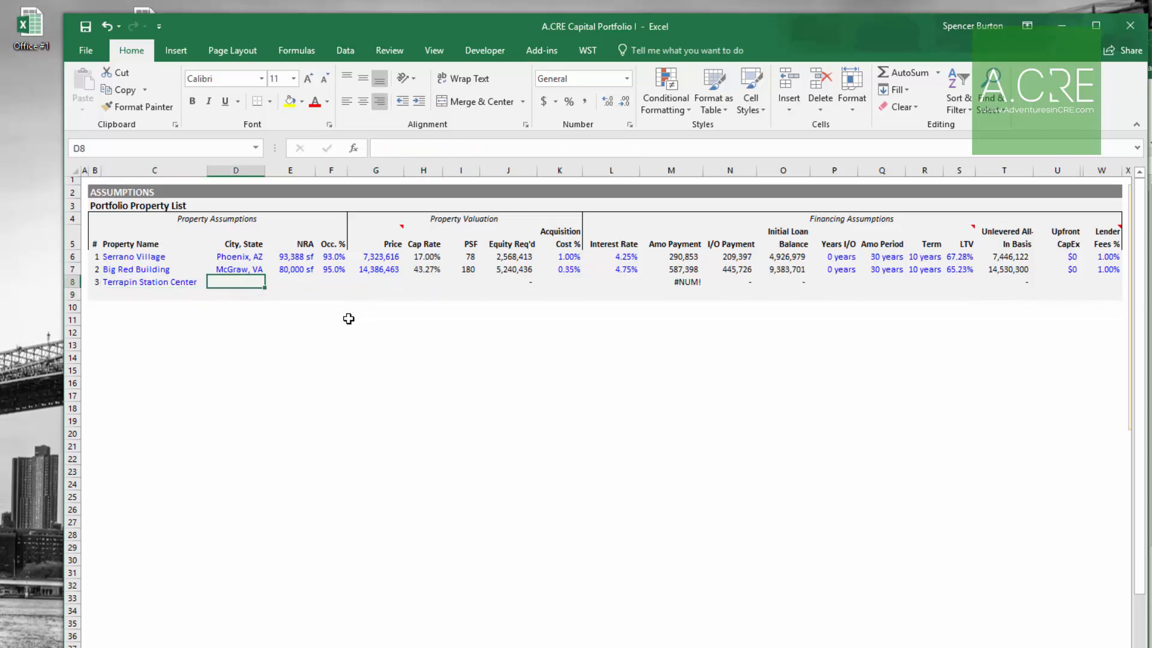
text(Phila)
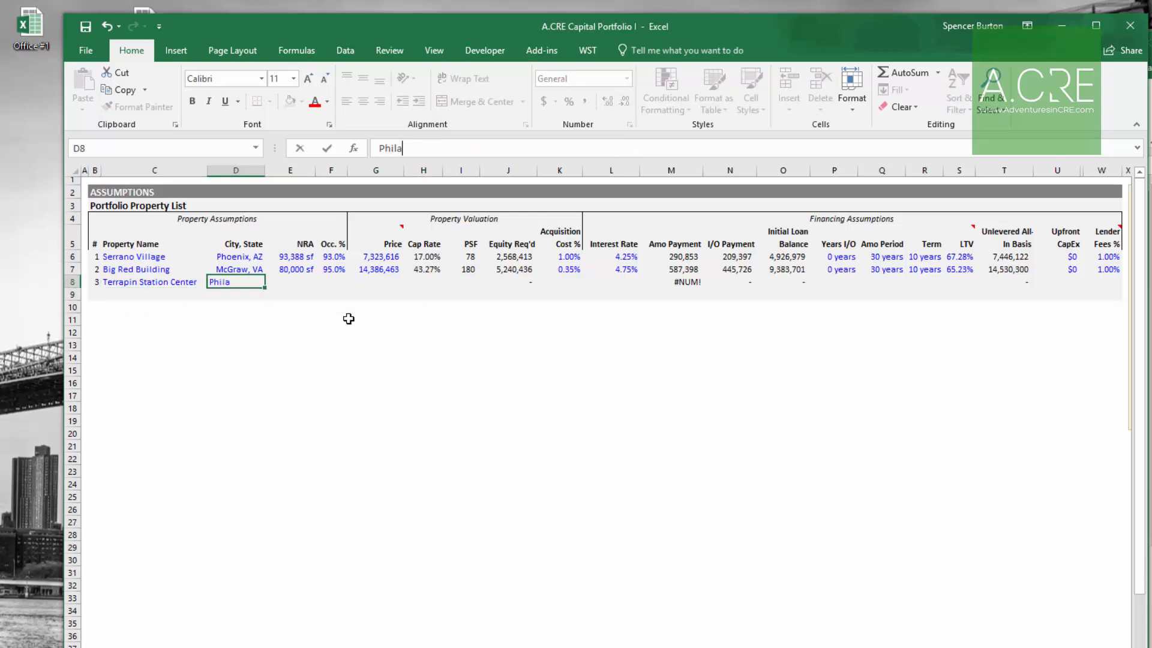
text(delphia, PA)
key(Right)
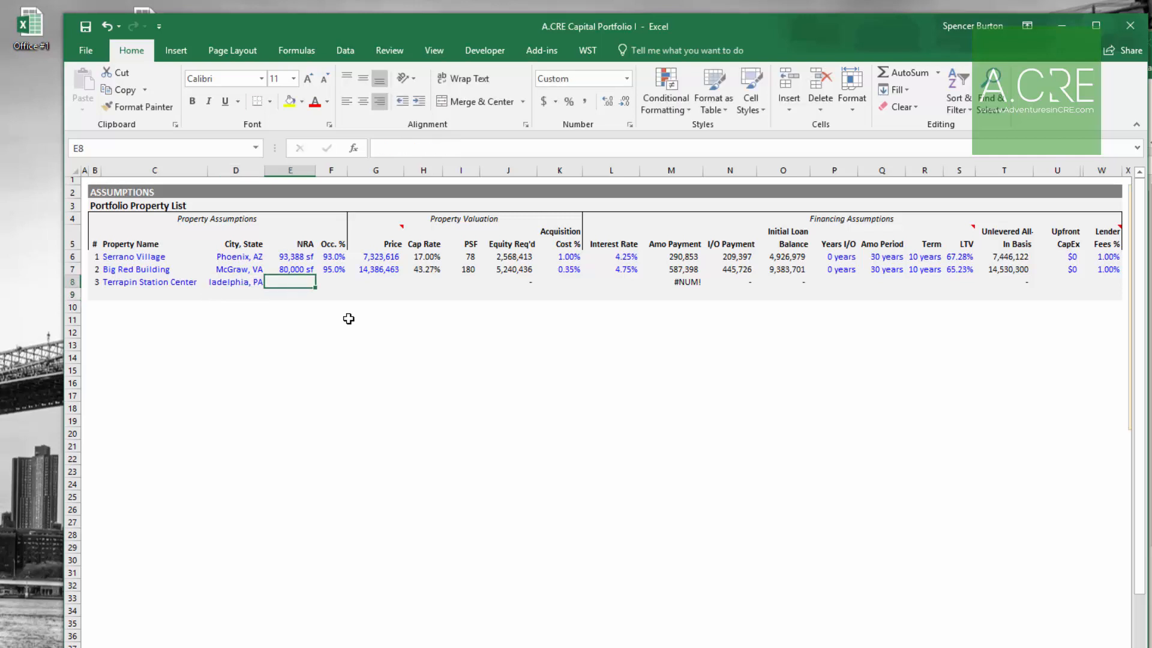
Step: Enter Terrapin Station Center's NRA as 50000 sf and occupancy as 92%, checking the Office #1 workbook's property SF
key(ctrl+Tab)
key(Down)
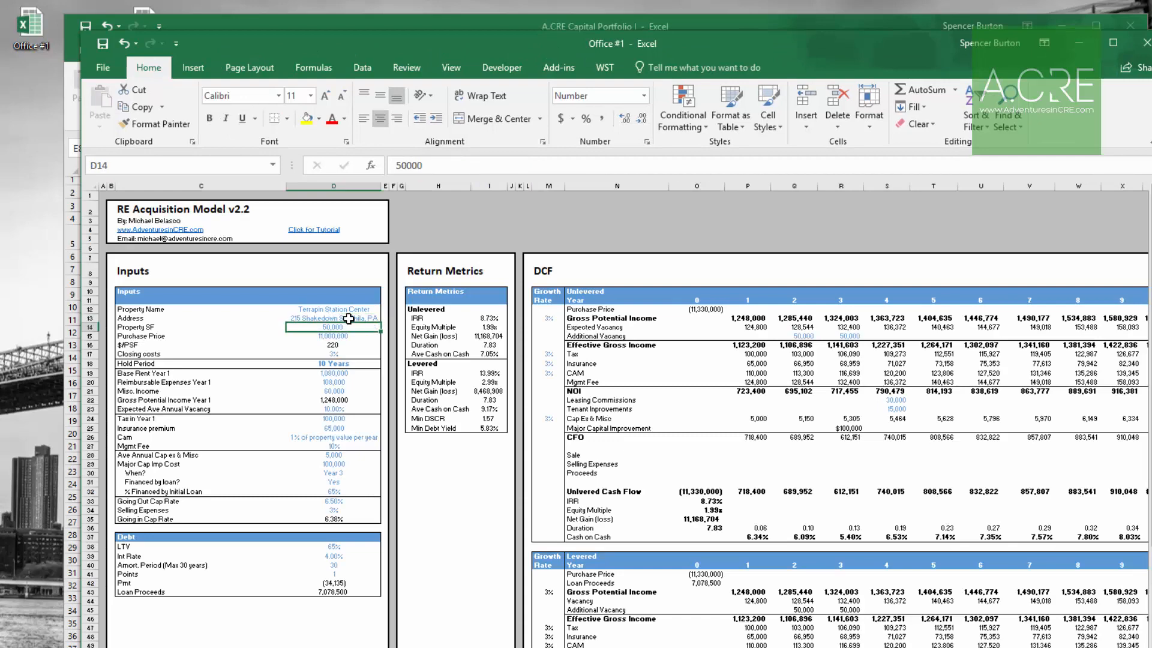
key(ctrl+Tab)
text(50000)
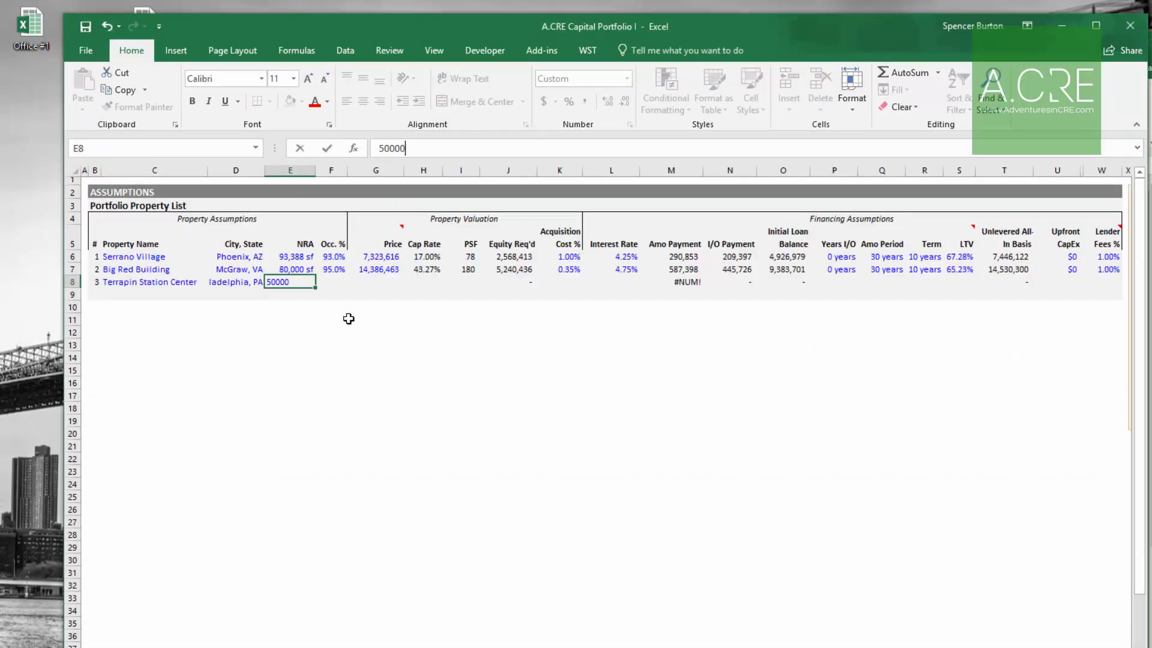
key(Right)
text(92)
key(Return)
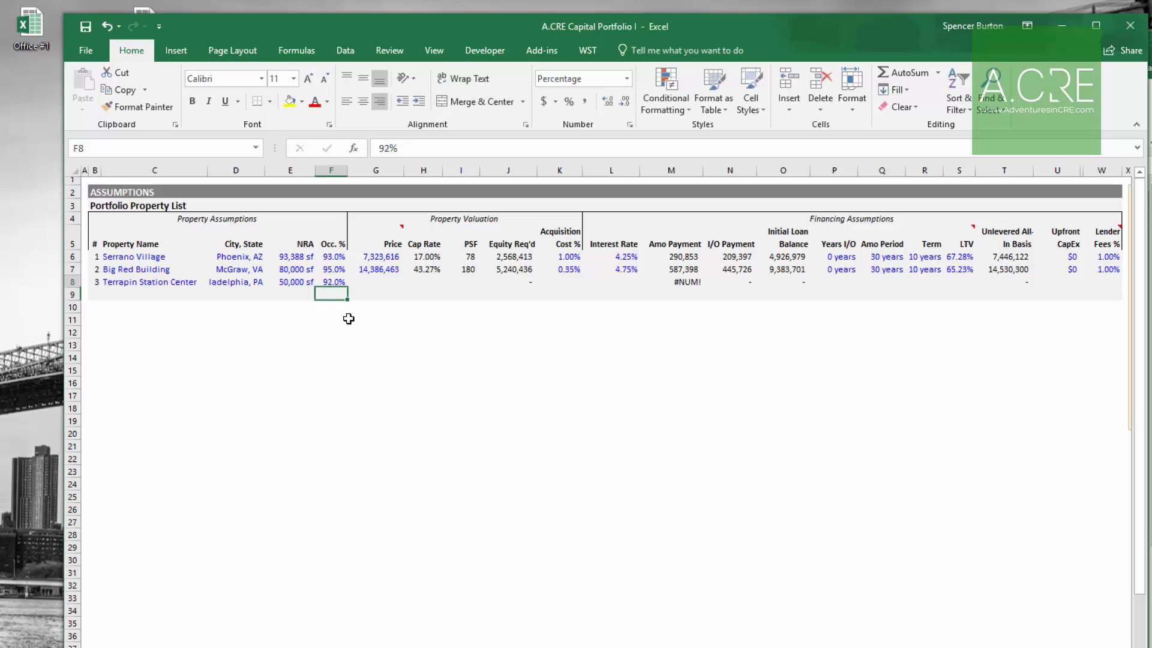
Step: Enter Terrapin Station Center's price as 11000000 from the Office #1 purchase price
key(ctrl+Tab)
key(Down)
key(Down)
key(Down)
key(Down)
key(Down)
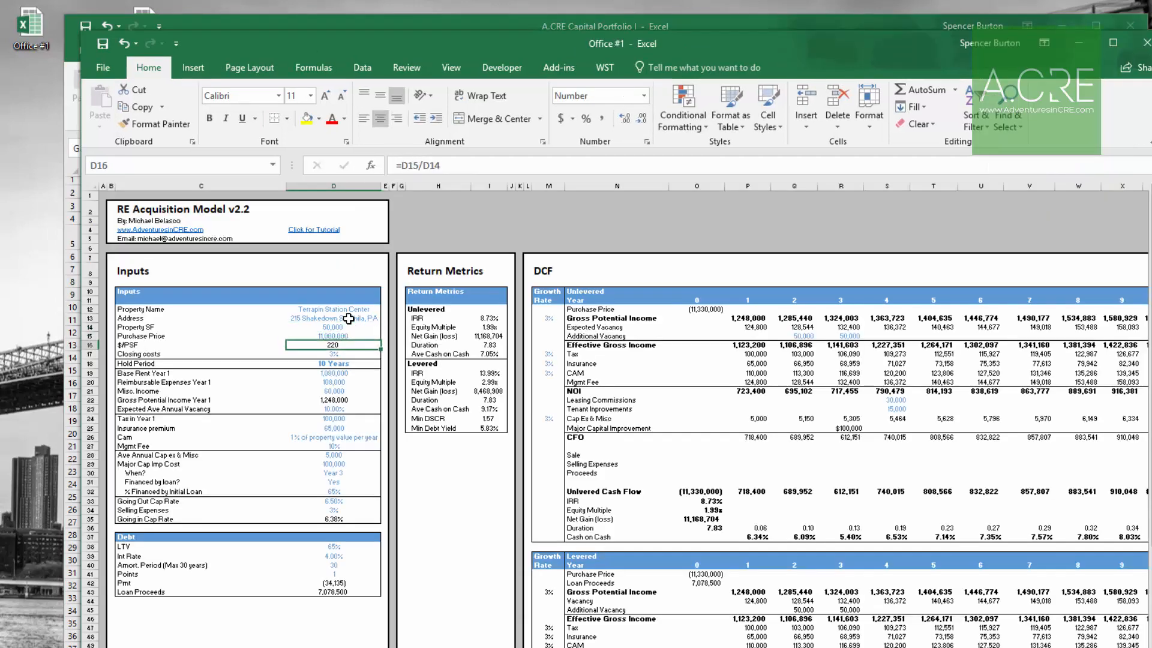
key(Up)
key(Up)
key(Up)
key(Up)
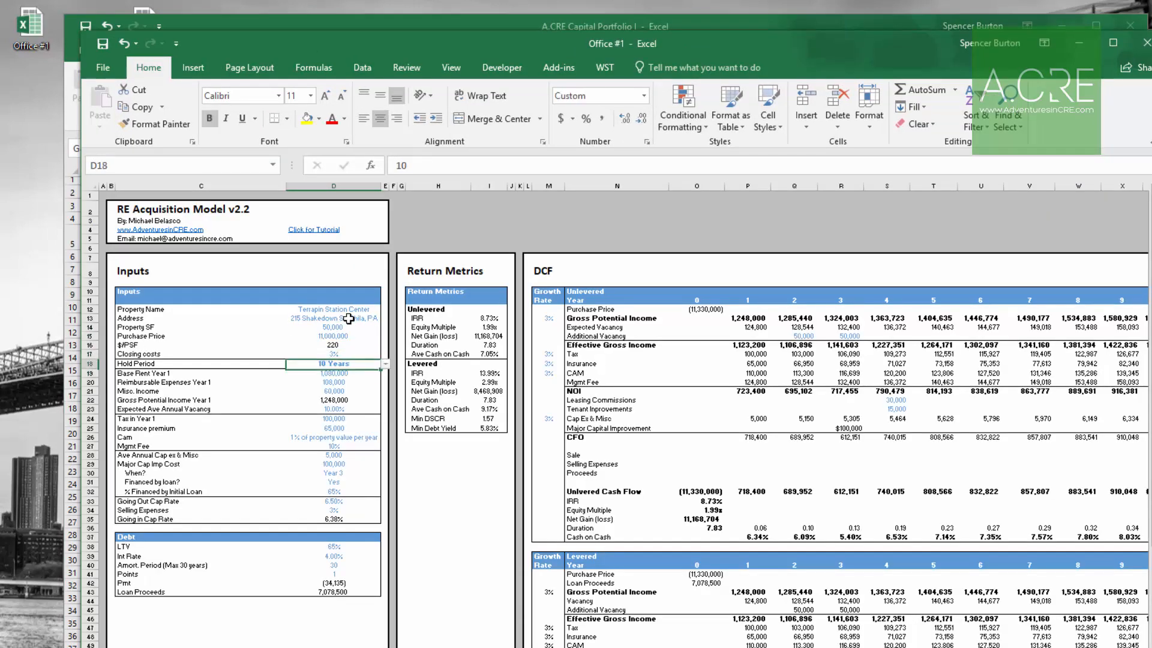
key(ctrl+Tab)
text(11000000)
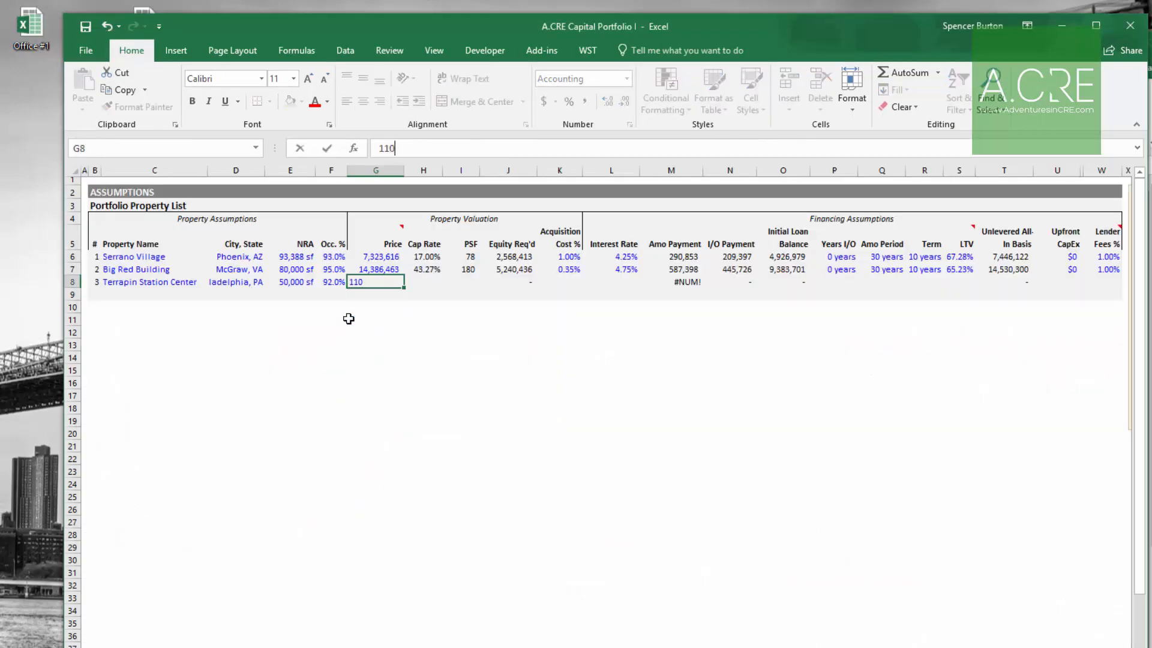
key(Return)
Step: Enter Terrapin Station Center's acquisition cost as 3%, matching the Office #1 closing costs
key(Up)
key(Right)
key(Right)
key(Right)
key(Right)
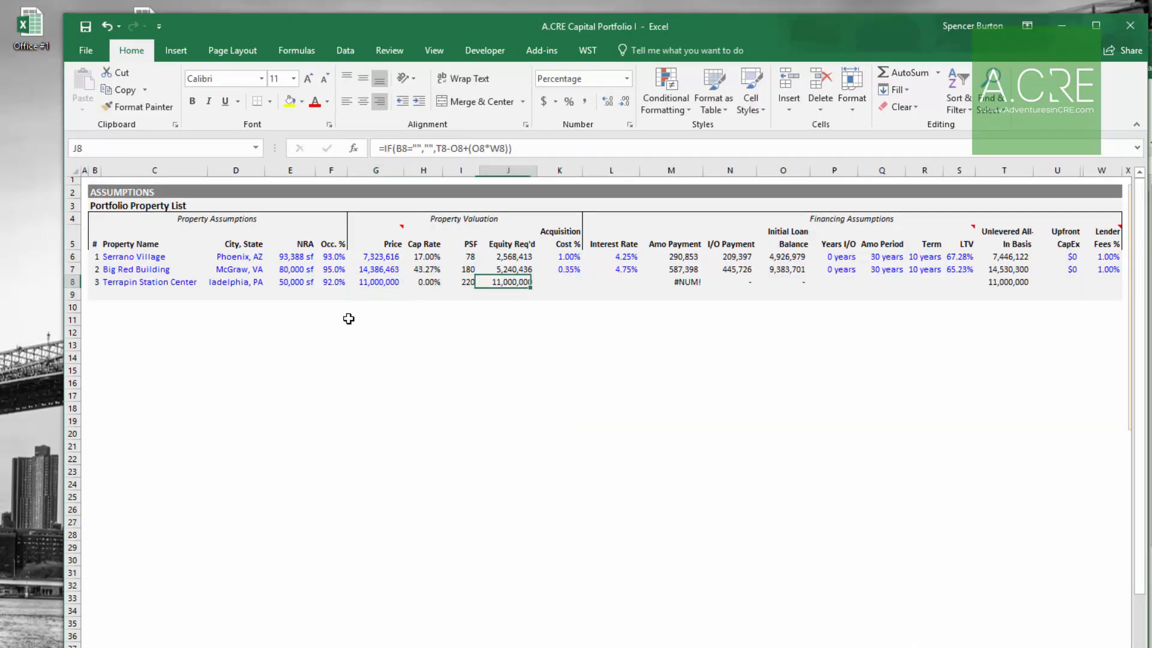
key(ctrl+Tab)
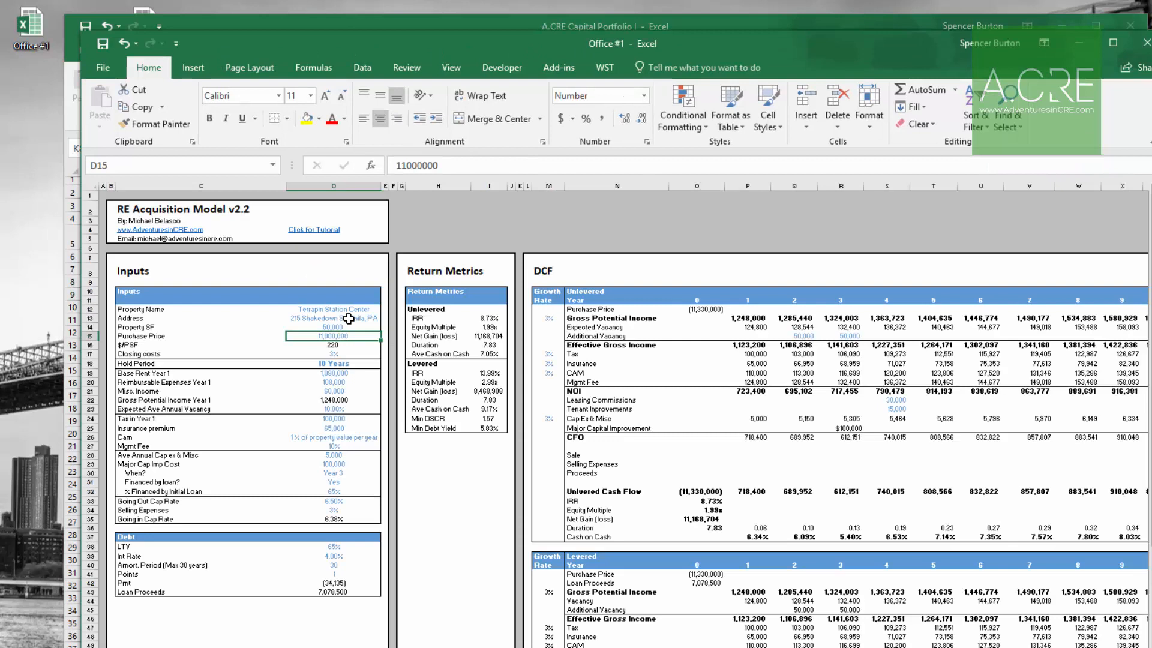
key(Down)
key(Down)
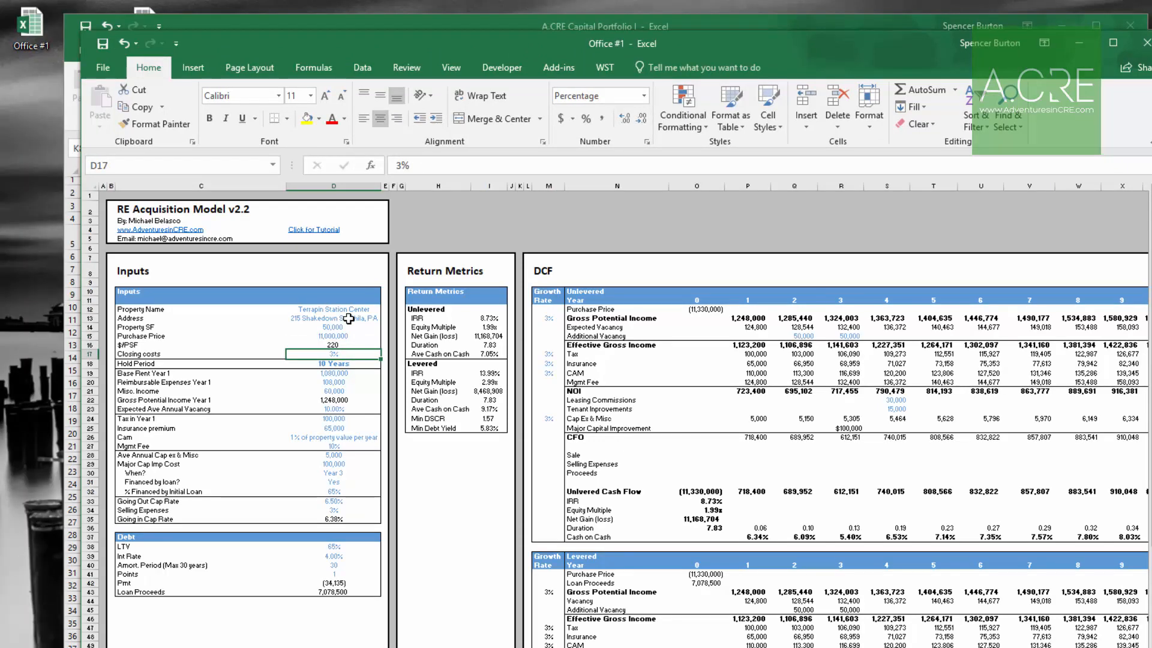
key(ctrl+Tab)
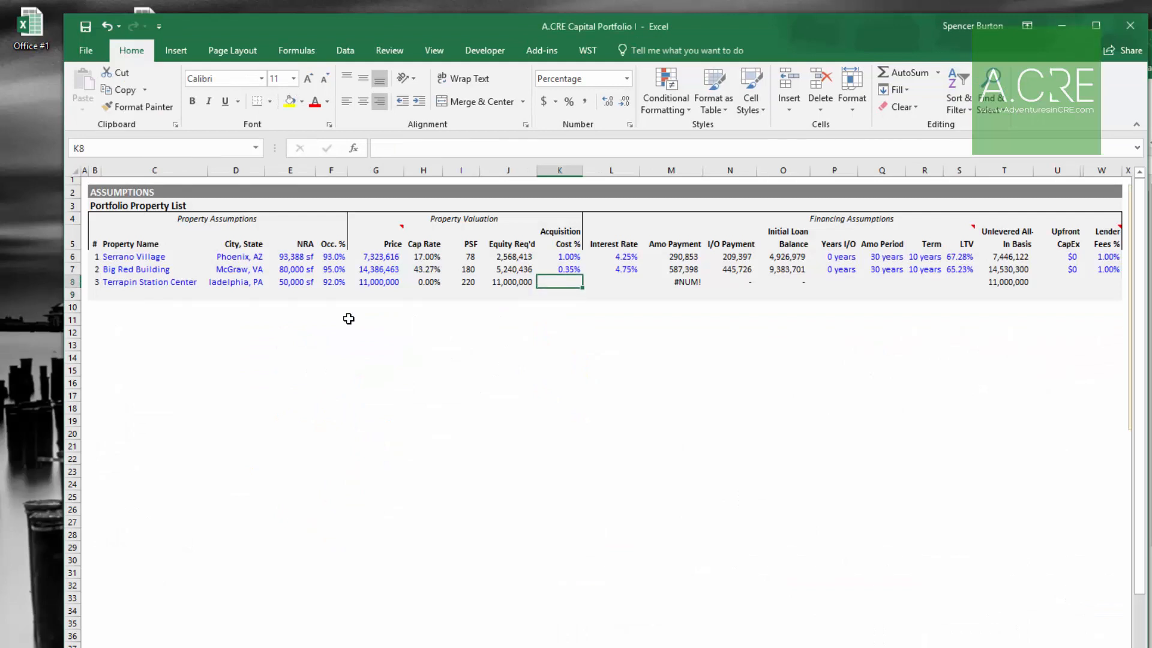
text(3)
key(Tab)
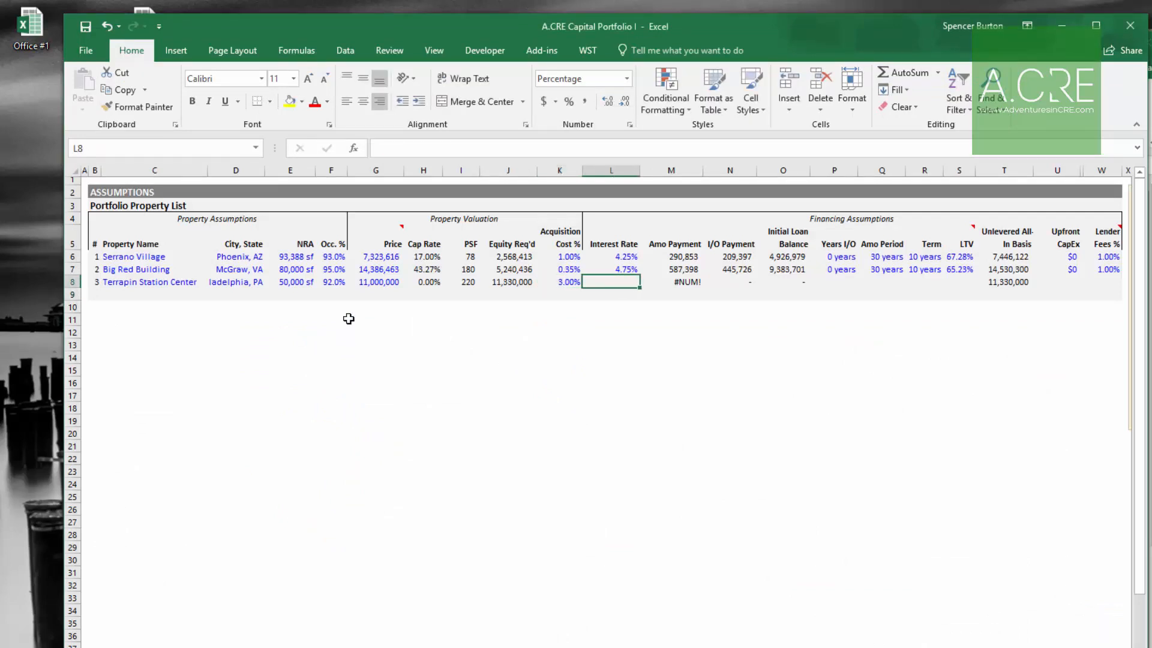
Step: Review the Office #1 debt inputs and enter Terrapin Station Center's interest rate as 4%
key(ctrl+Tab)
key(Down)
key(Down)
key(Down)
key(Down)
key(Down)
key(Down)
key(Down)
key(Down)
key(Down)
key(Down)
key(Down)
key(Down)
key(Down)
key(Down)
key(Down)
key(Down)
key(Down)
key(Down)
key(Down)
key(Down)
key(Down)
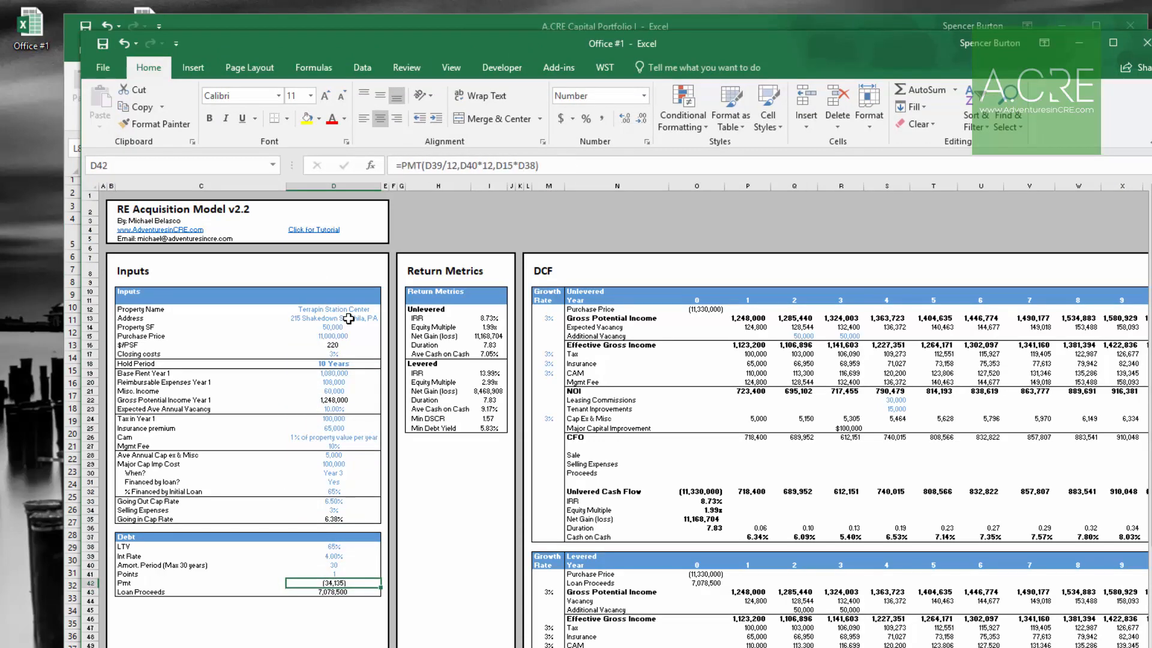
key(Up)
key(Down)
key(Up)
key(Down)
key(Up)
key(Down)
key(alt+Tab)
key(Down)
key(Left)
key(Up)
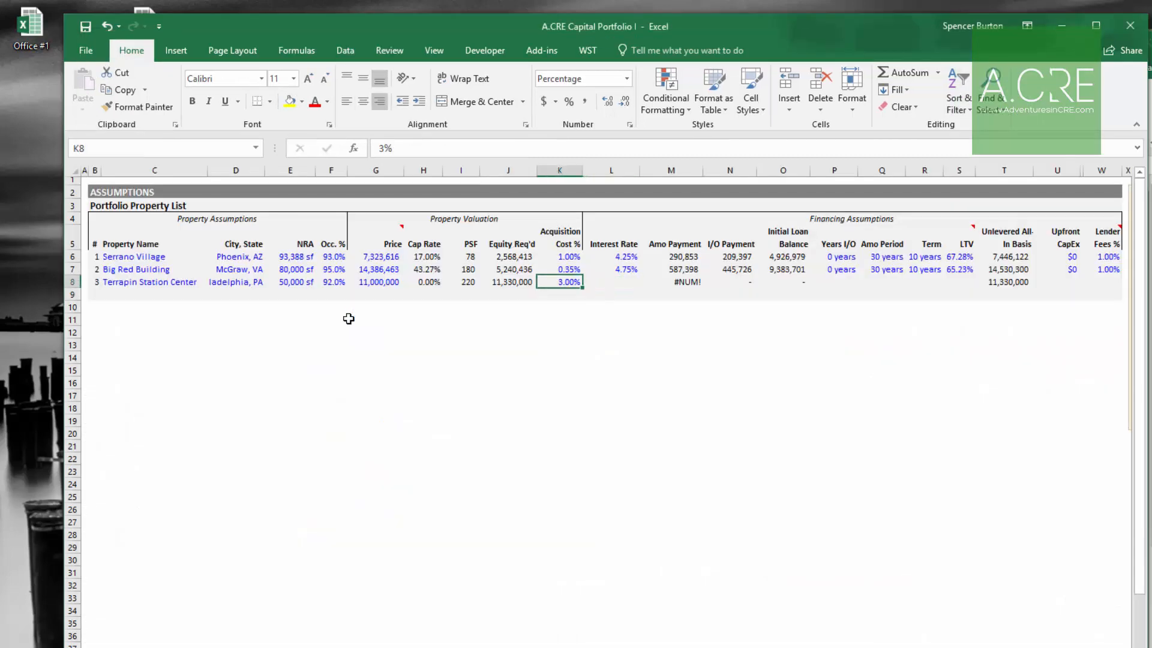
key(Right)
key(alt+Tab)
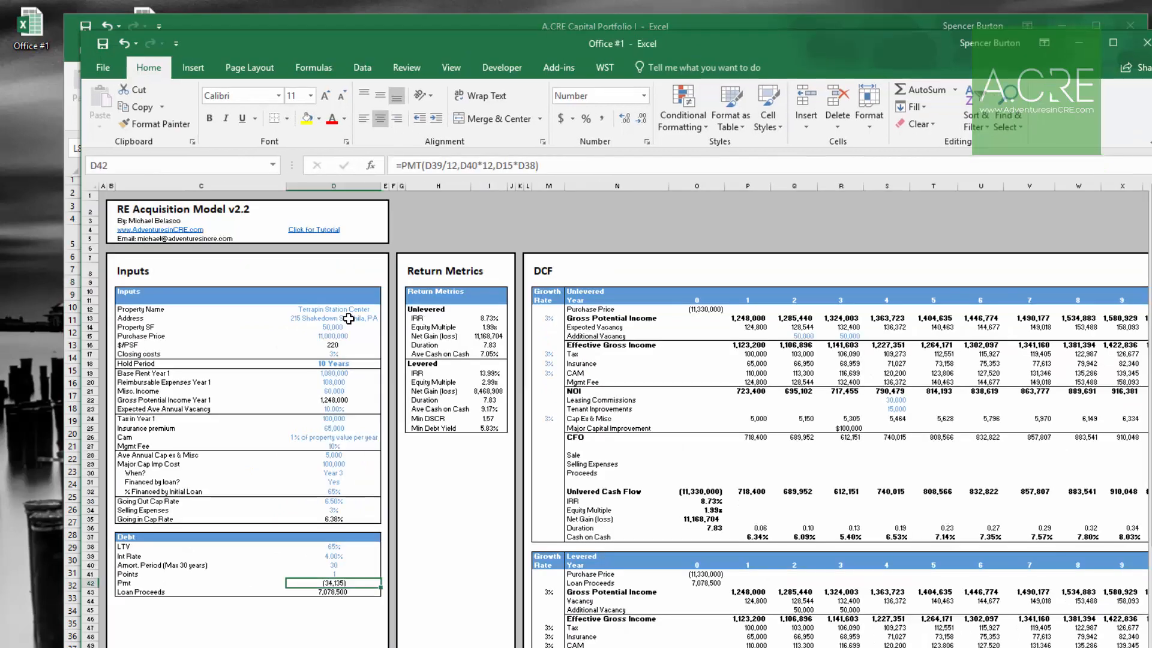
key(Up)
key(Up)
key(Up)
key(Up)
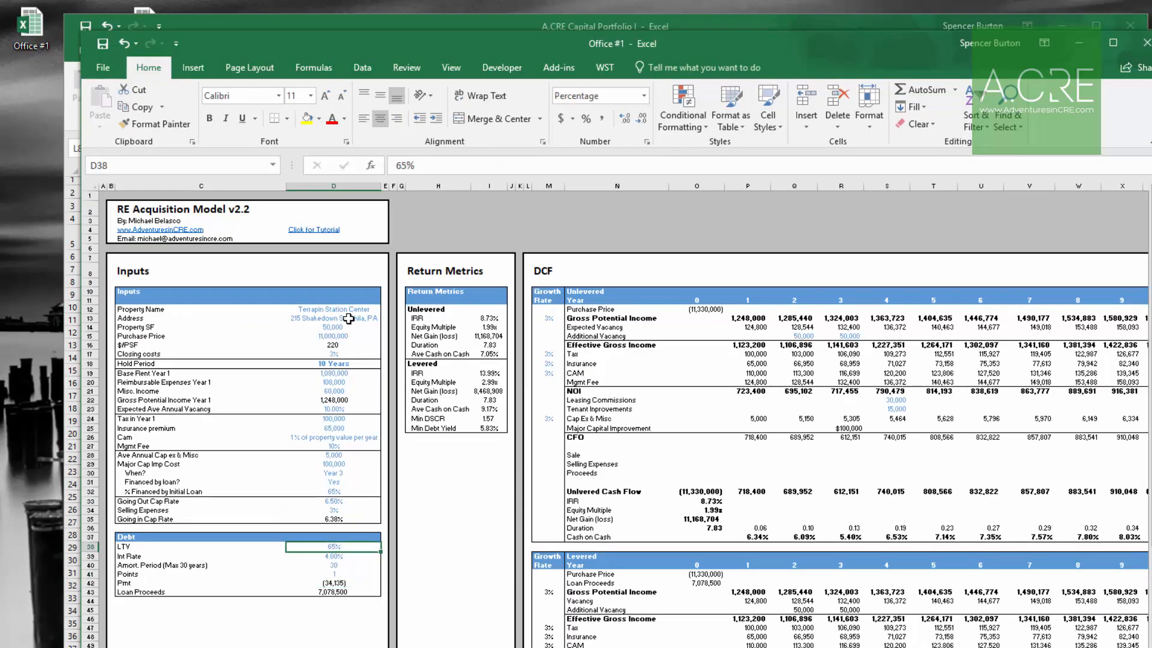
key(alt+Tab)
text(4)
Step: Set Terrapin Station Center's LTV to 65%
key(Right)
key(Right)
key(Right)
key(Right)
key(Right)
key(Right)
key(Right)
text(65)
key(Return)
Step: Set Terrapin Station Center's LTV to the Office #1 loan proceeds of 7078500 divided by its price
key(Up)
key(Left)
key(Left)
key(Left)
key(Left)
key(alt+Tab)
key(Down)
key(Down)
key(Down)
key(Down)
key(Down)
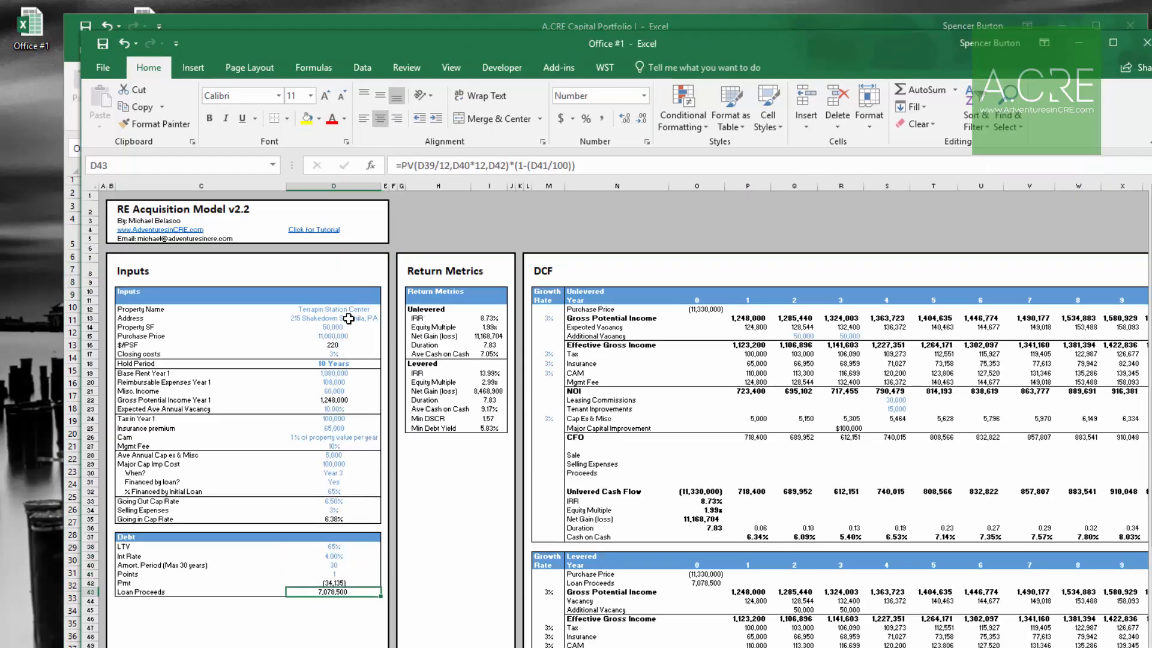
key(alt+Tab)
key(Right)
key(Right)
key(Right)
key(Right)
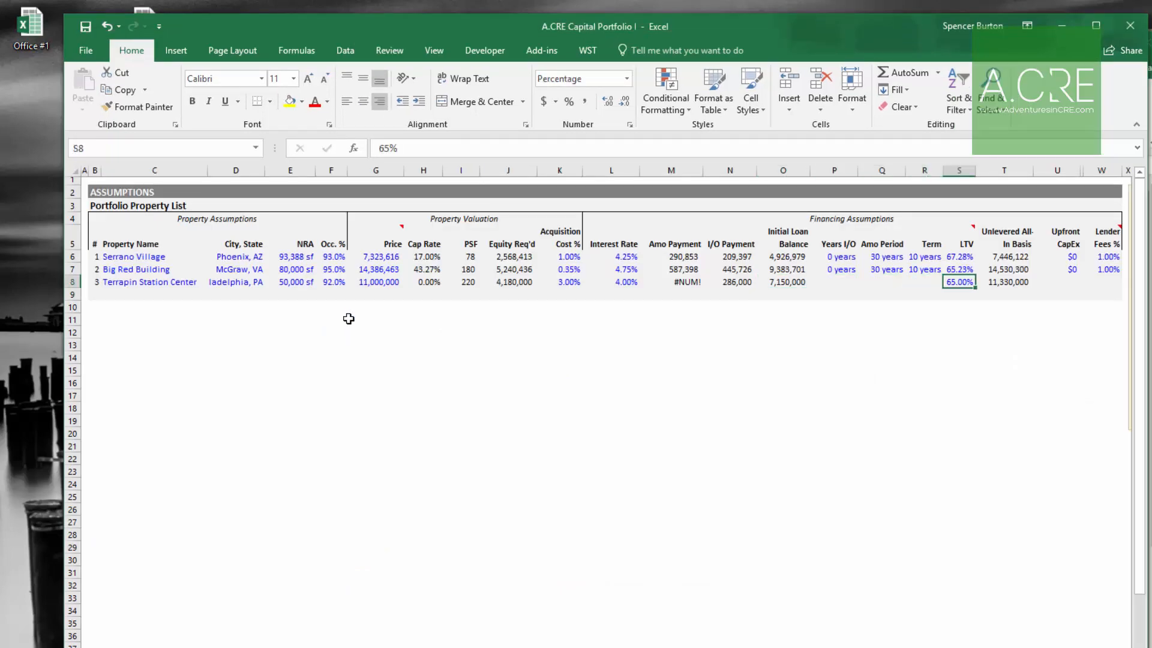
text(+7078500)
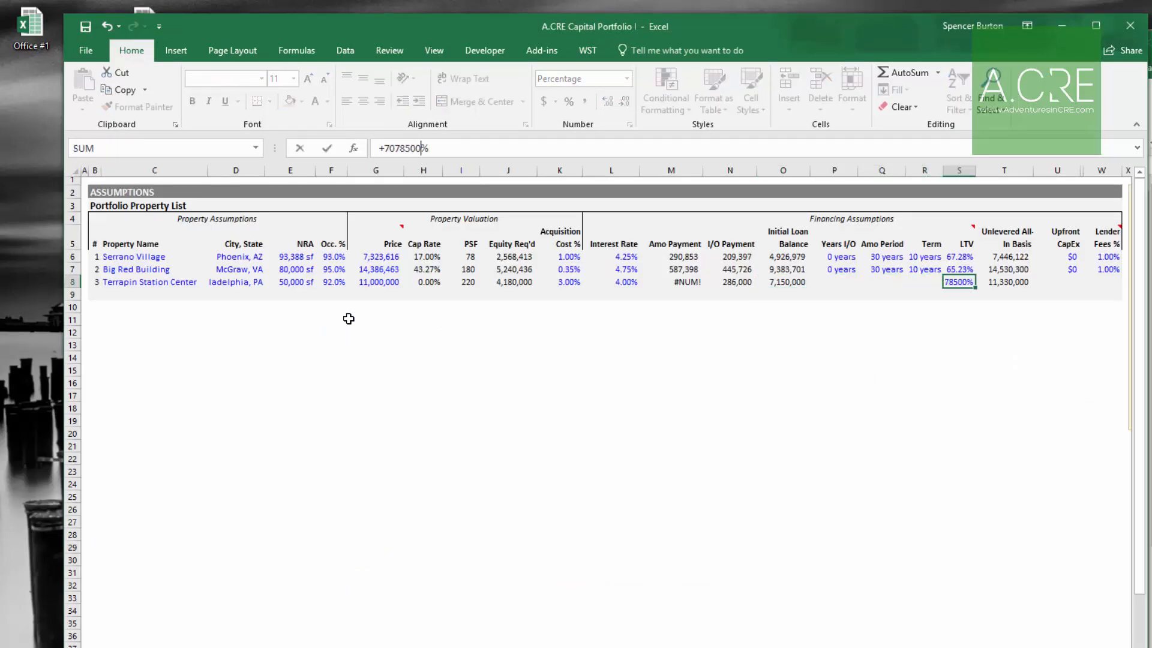
key(Delete)
text(/)
click(385, 283)
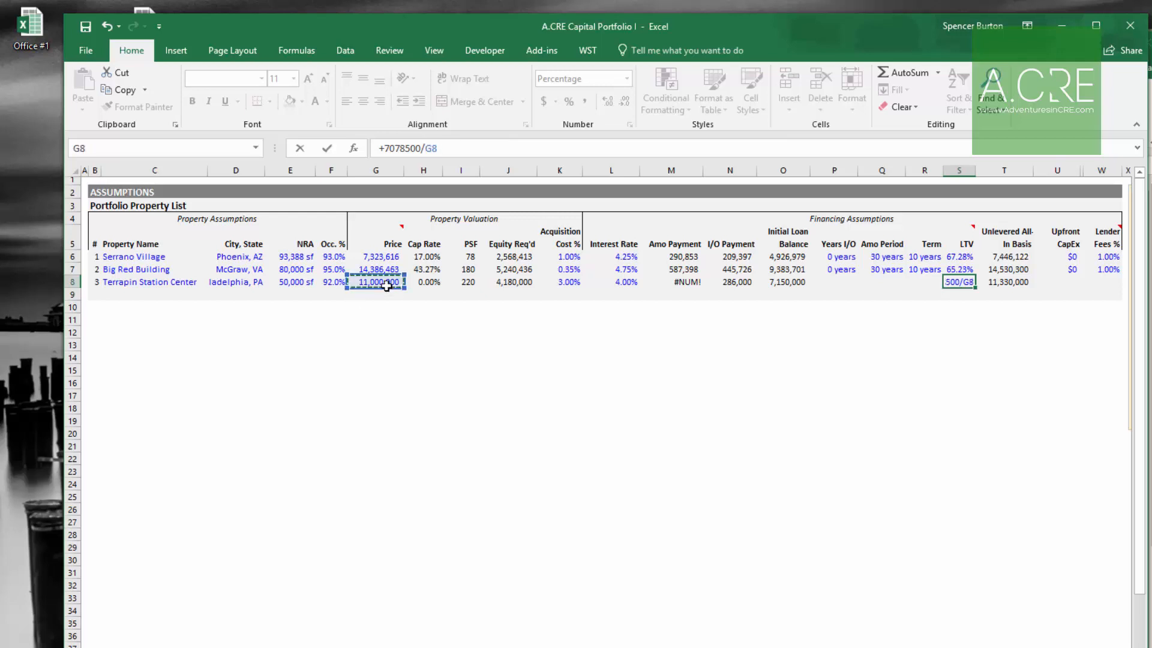
key(ctrl+Return)
Step: Set Terrapin Station Center's amortization period to 30 years and interest-only years to 0
key(Left)
key(alt+Tab)
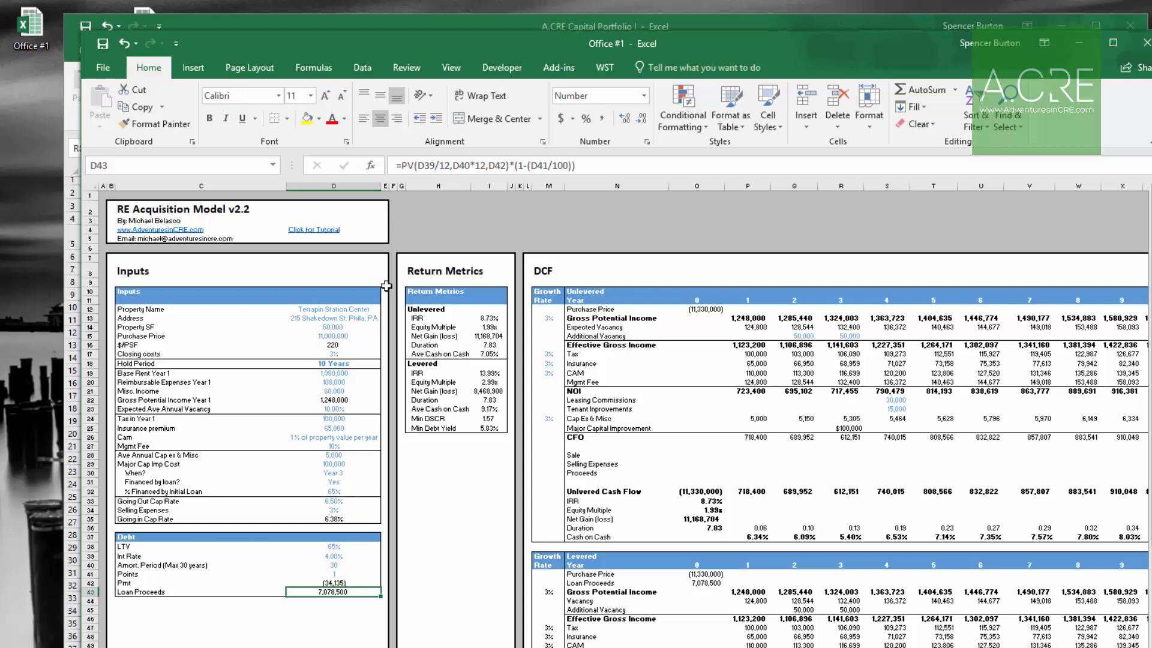
key(Up)
key(Up)
key(Up)
key(Up)
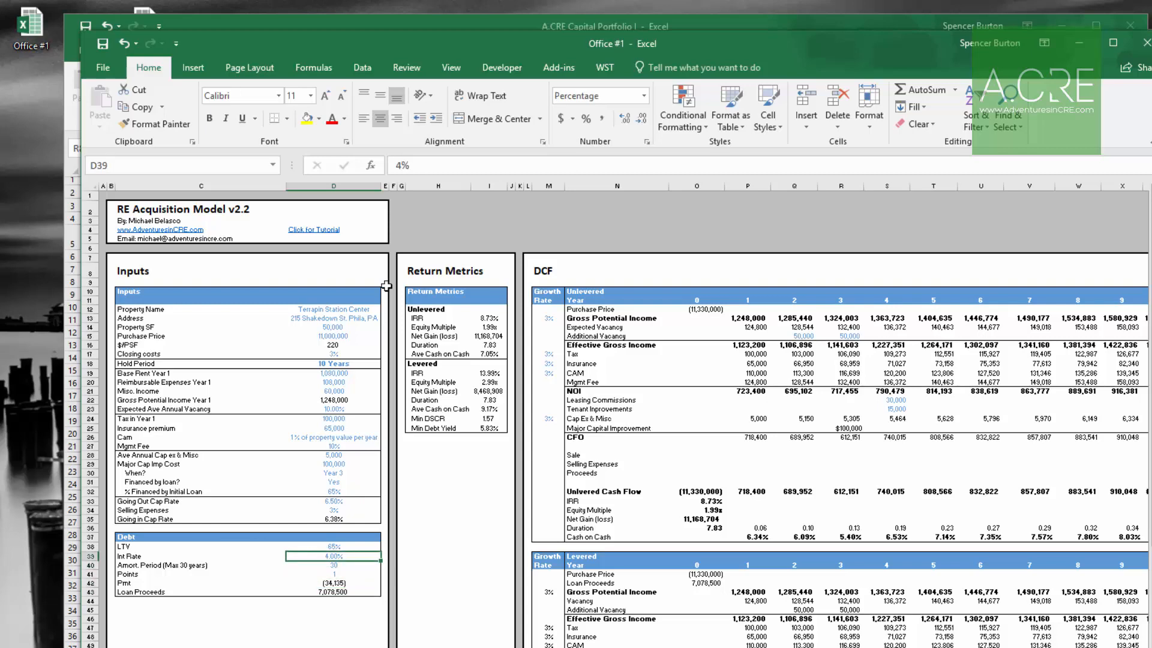
key(alt+Tab)
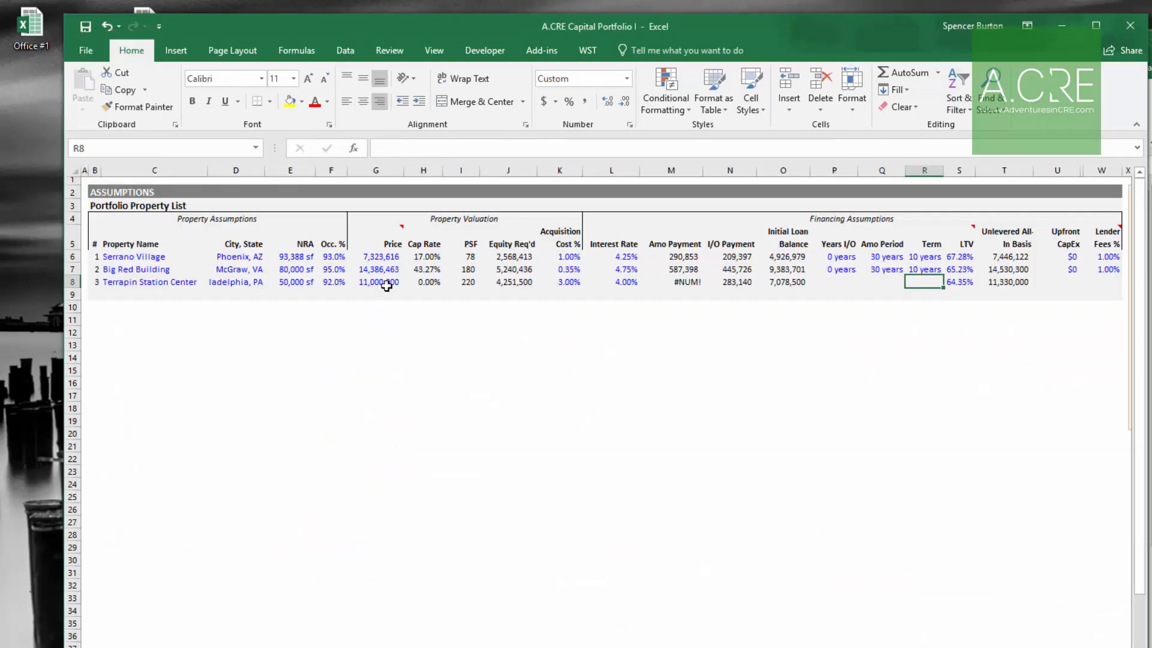
key(Left)
text(30)
key(Left)
text(0)
Step: Set Terrapin Station Center's upfront CapEx to $0
key(Right)
key(Right)
key(Right)
key(Right)
key(Right)
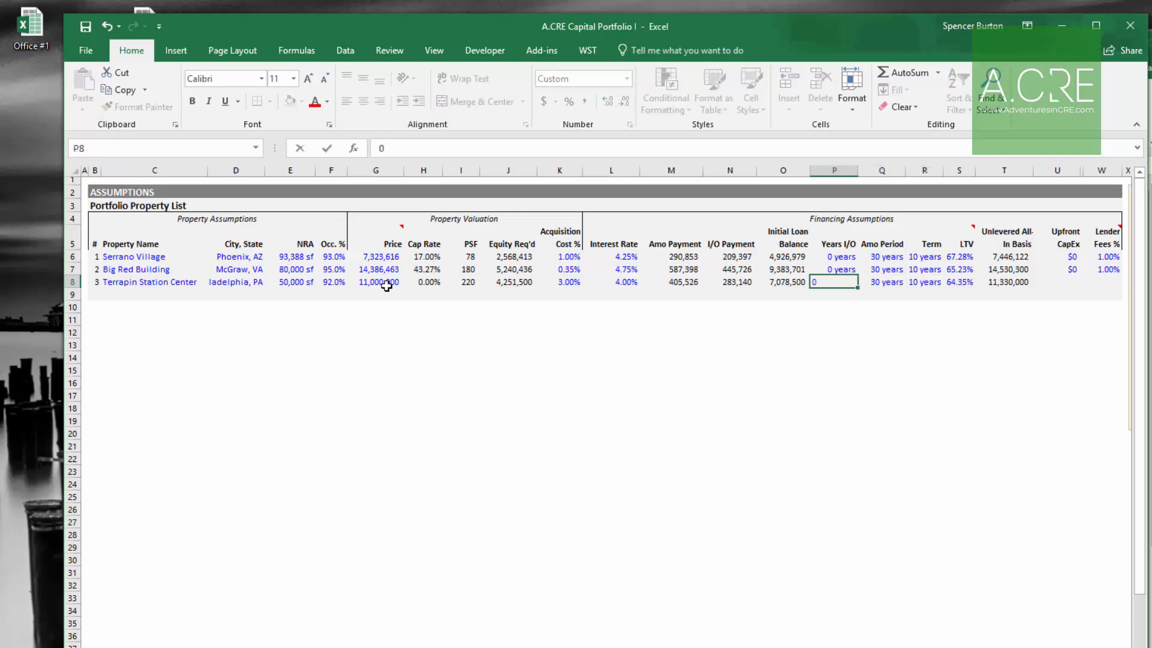
text(0)
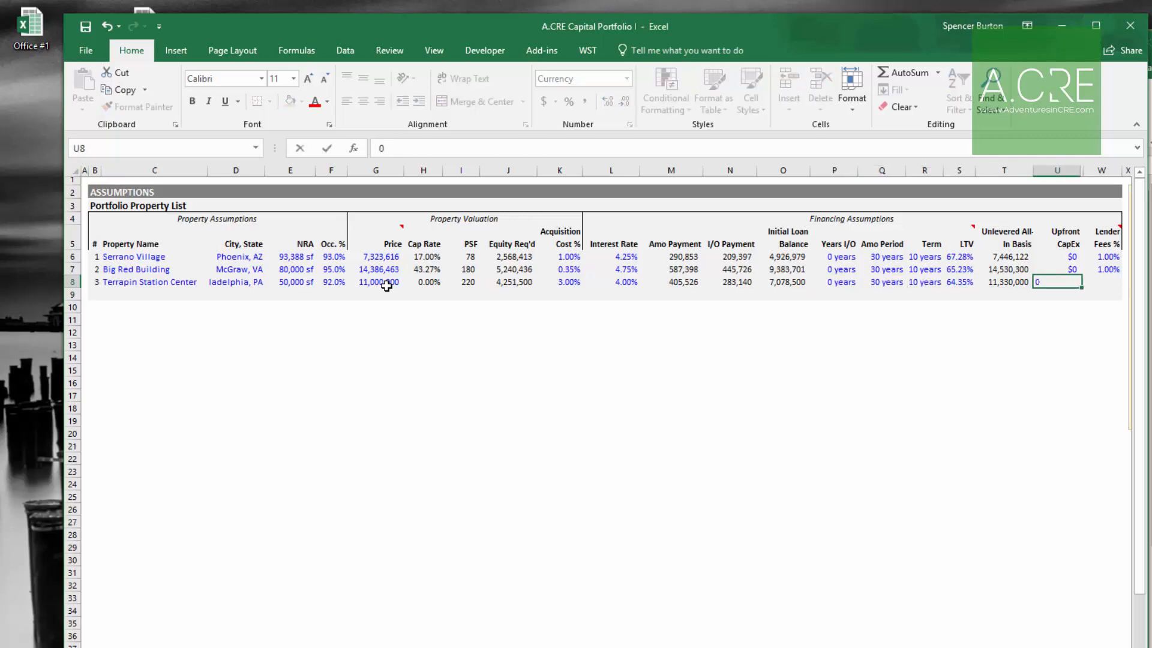
key(Right)
Step: Set Terrapin Station Center's lender fees % to 34135 divided by its initial loan balance
key(alt+Tab)
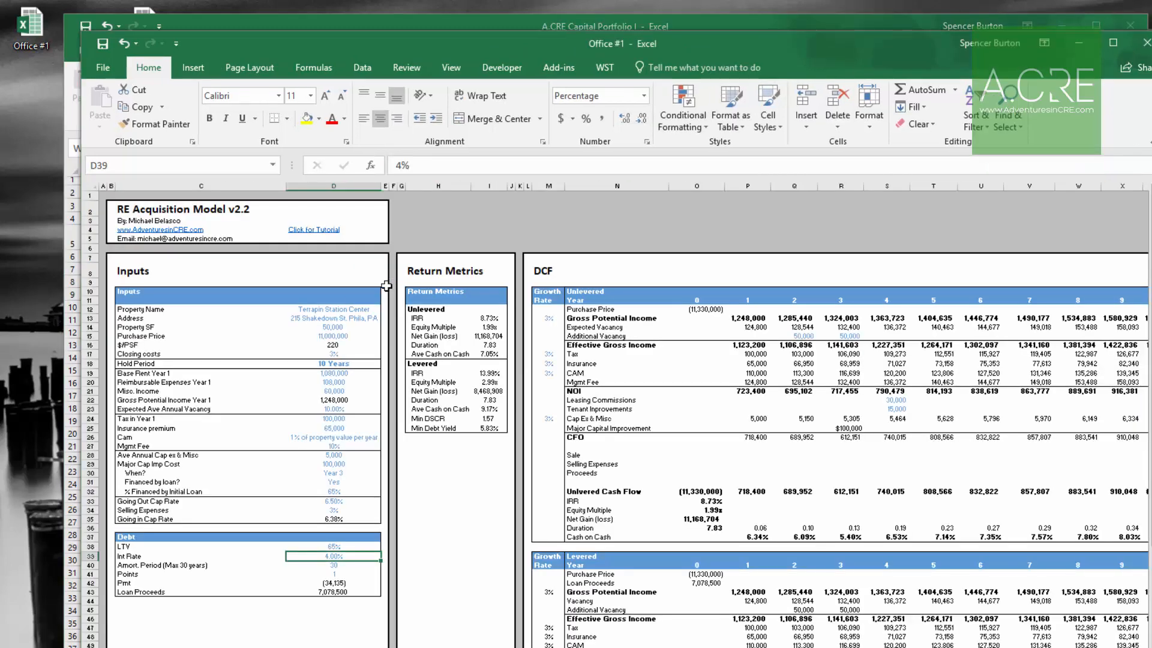
key(alt+Tab)
text(=3)
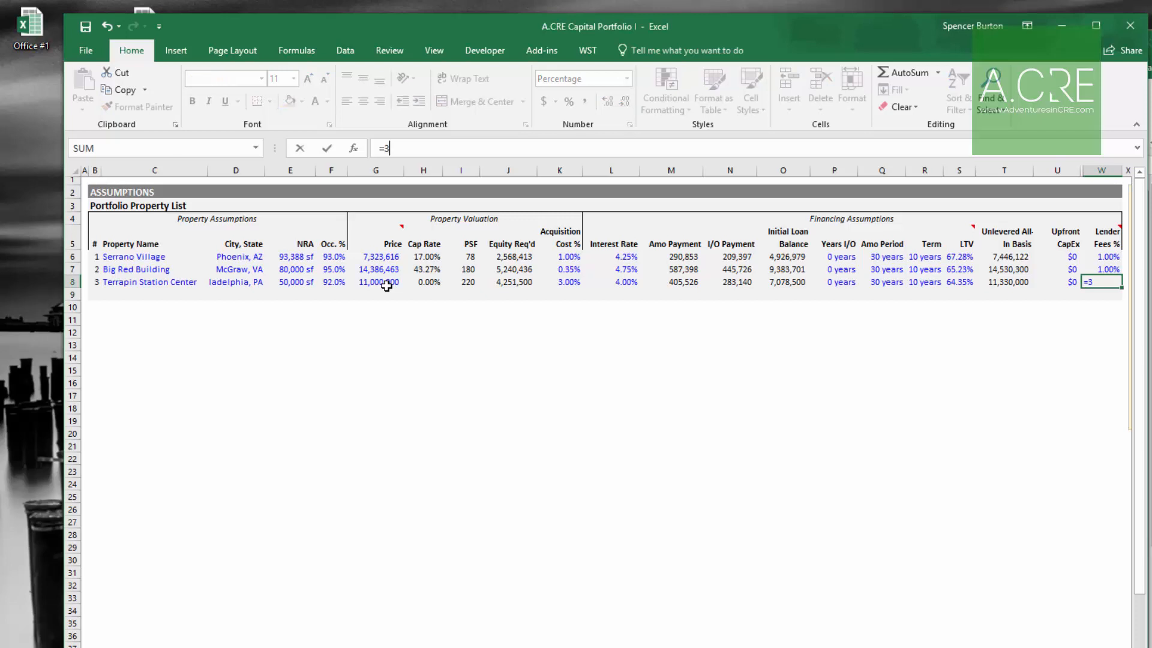
text(4135/)
key(Left)
key(Left)
key(Left)
key(Left)
key(Left)
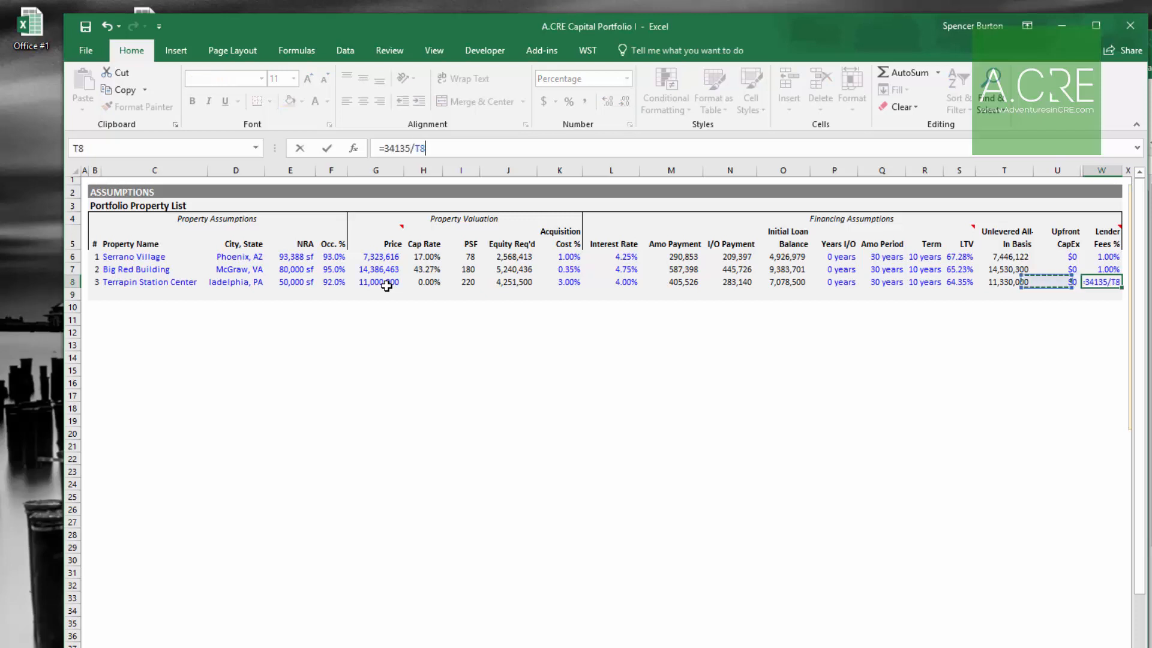
key(Left)
key(Left)
key(ctrl+Return)
Step: Open the Cash Flow sheet and reposition the workbook window
key(Left)
key(Left)
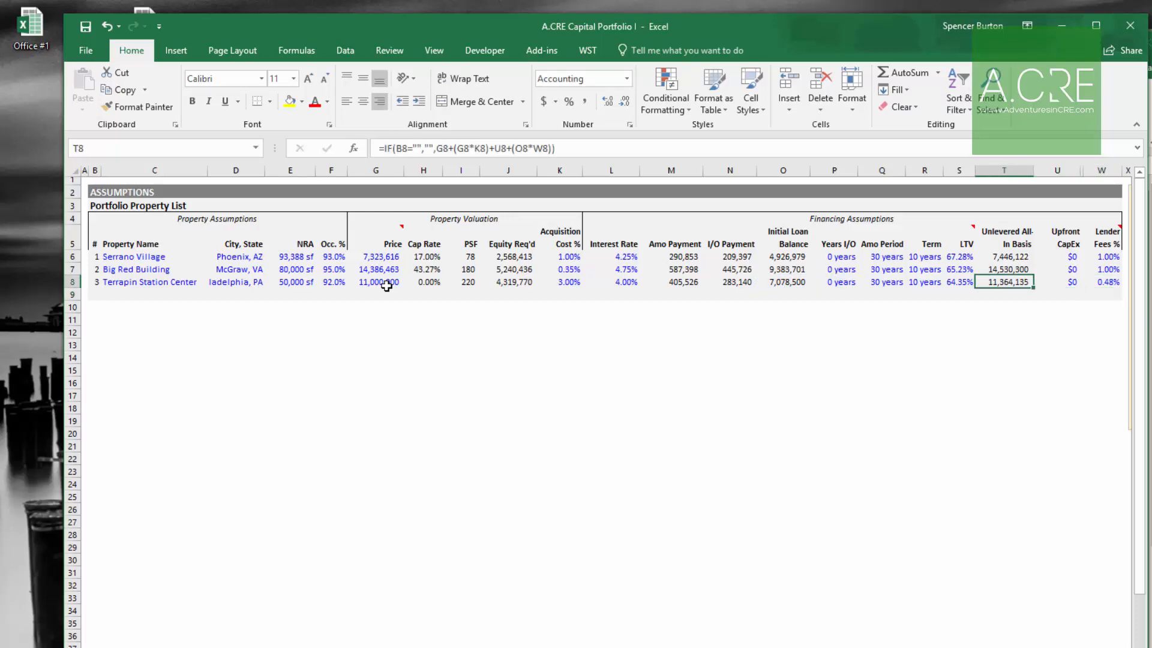
key(Left)
key(Left)
key(Left)
key(Left)
key(Left)
key(Left)
key(Left)
key(Left)
key(Left)
key(Left)
key(Left)
key(Left)
key(Left)
key(Left)
key(Left)
key(Left)
key(Left)
key(Left)
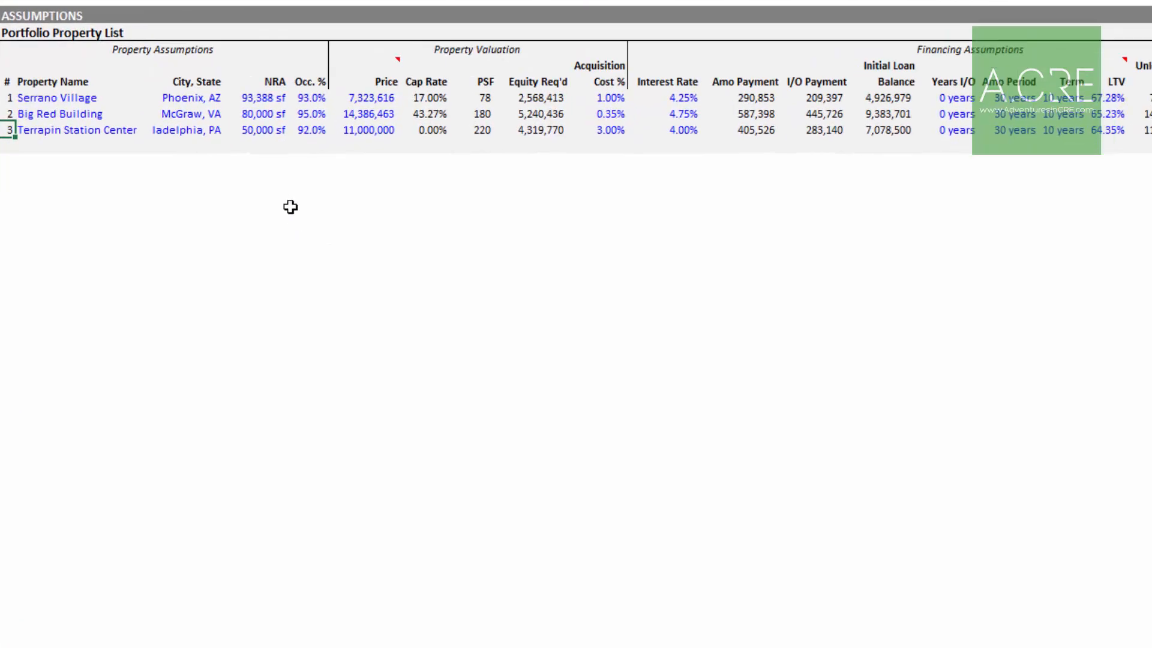
click(475, 618)
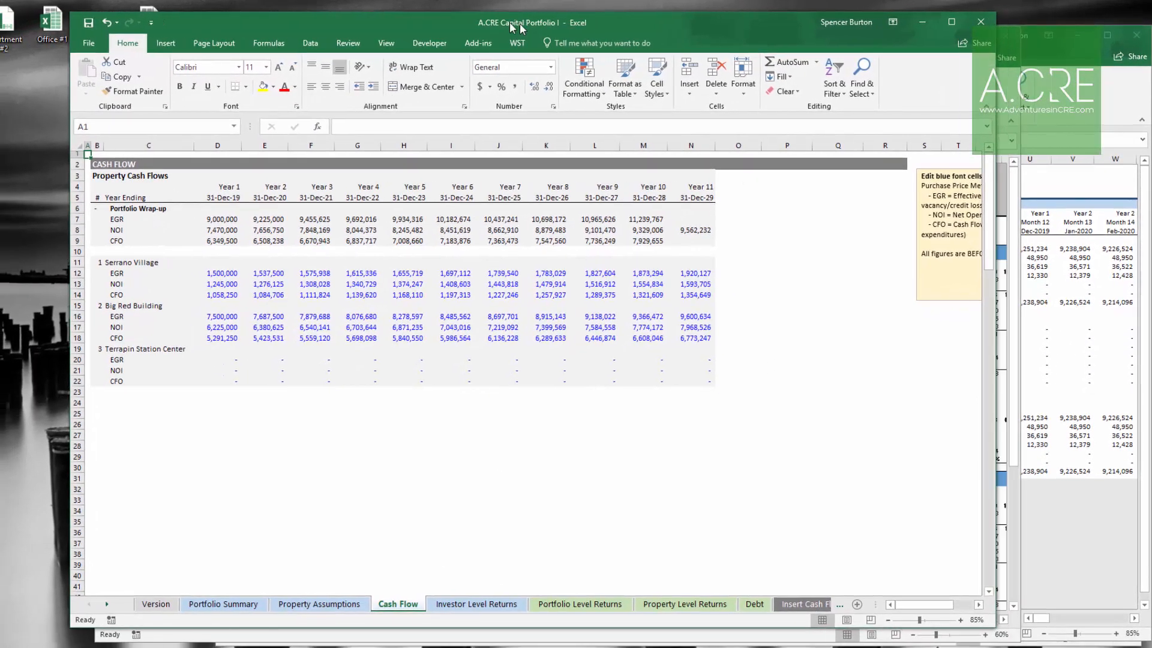
drag(520, 28, 430, 29)
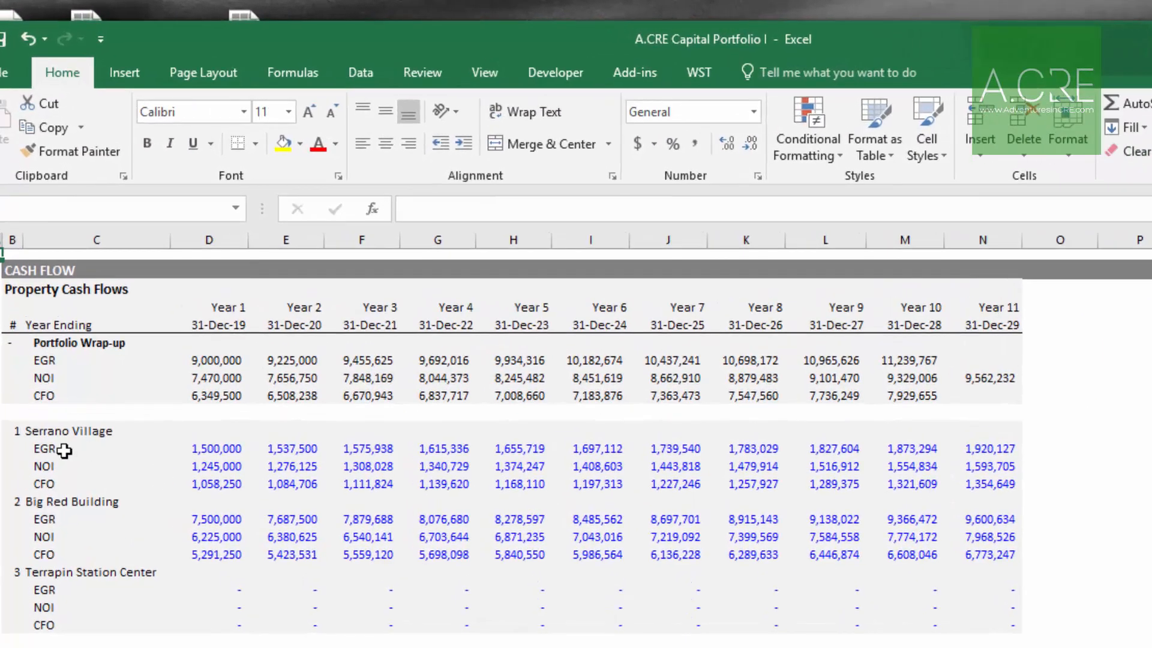
Step: Inspect the row label formulas and year headers on the Cash Flow sheet's property cash flow table
click(81, 429)
click(67, 507)
click(63, 560)
click(64, 434)
click(60, 466)
click(63, 520)
click(63, 608)
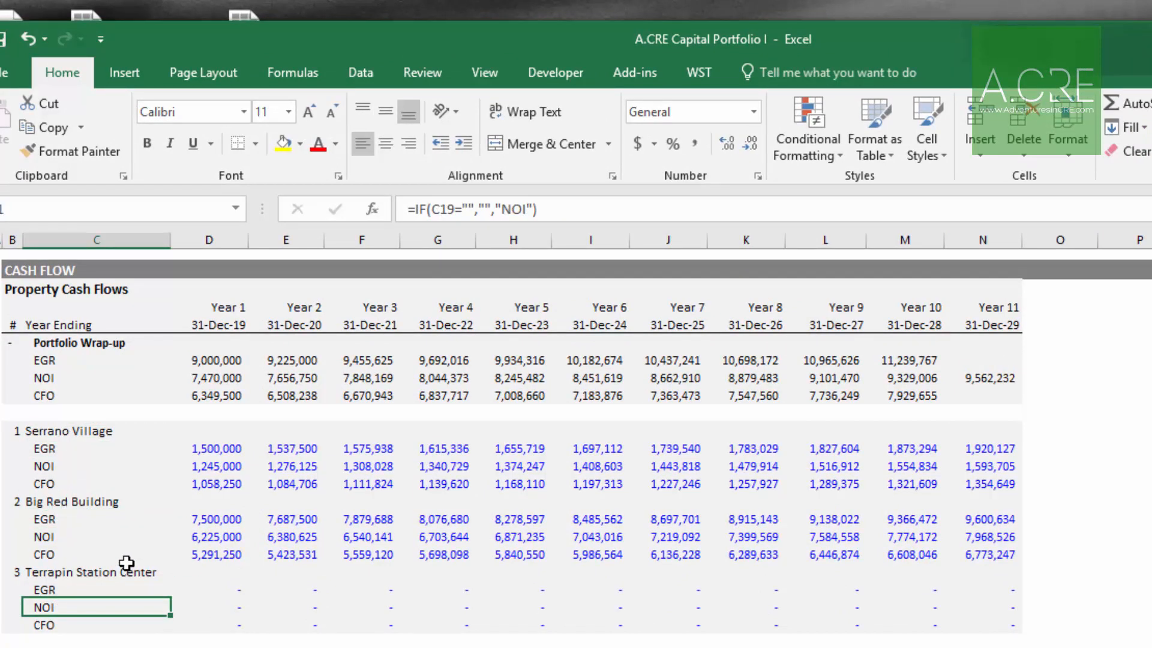
key(Up)
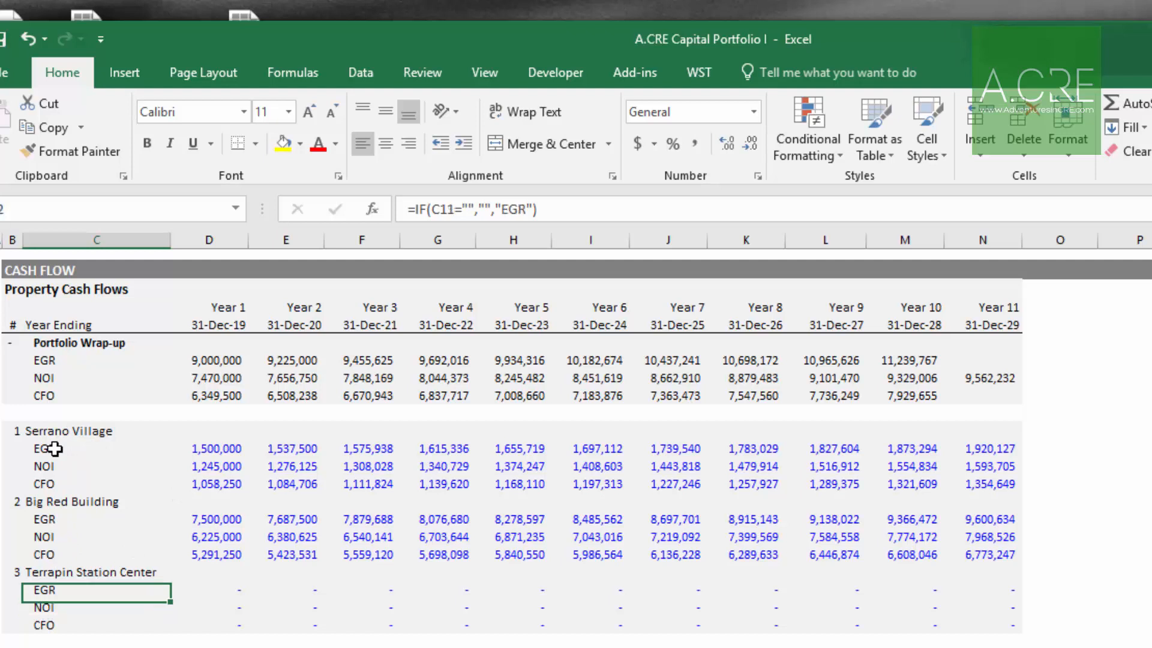
click(54, 448)
click(69, 469)
click(76, 485)
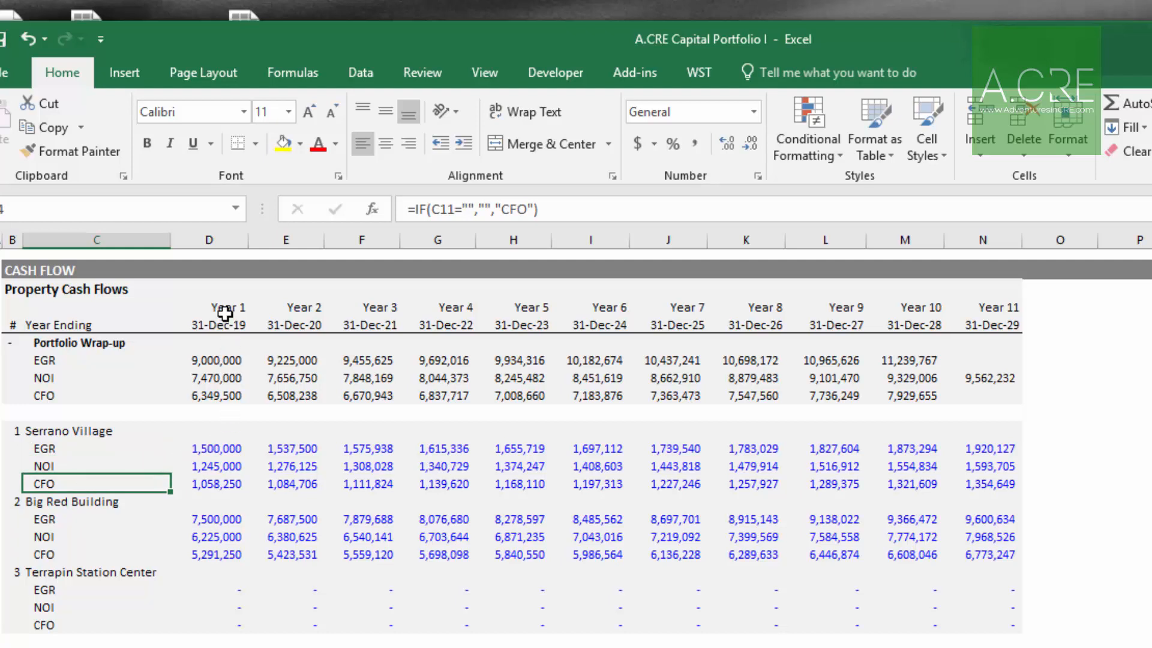
drag(225, 308, 223, 558)
click(223, 542)
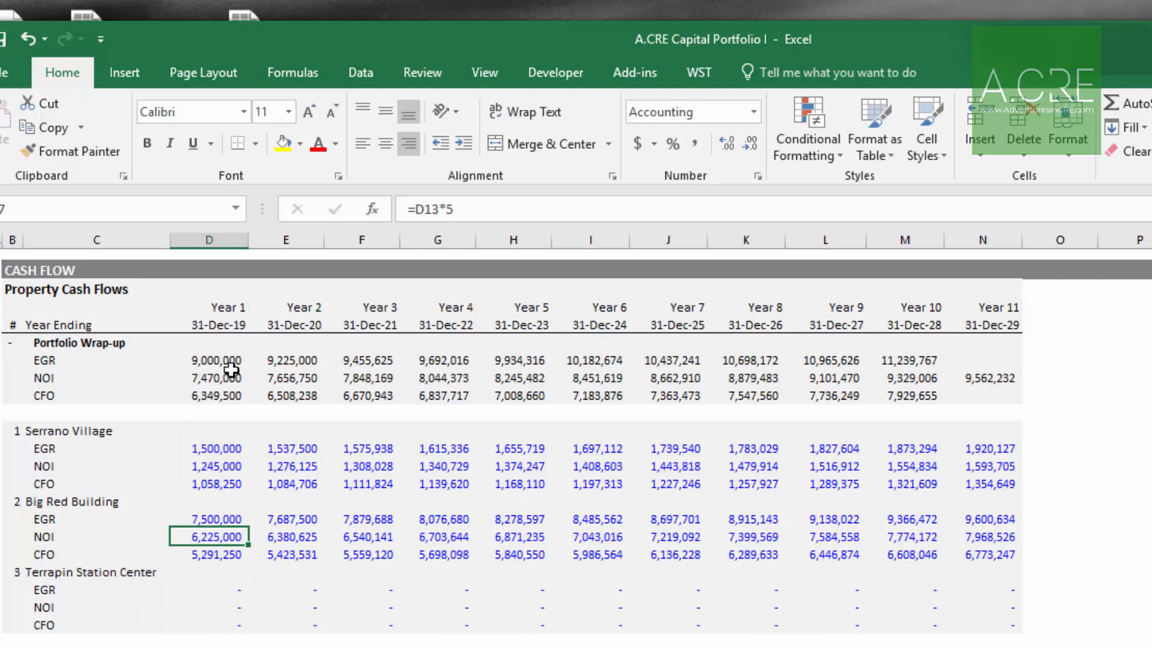
Step: Copy Serrano Village's Year 1–11 effective gross revenue from the Apartment #1 Annual Cash Flow sheet and paste it as values into its EGR row
drag(213, 447, 1008, 448)
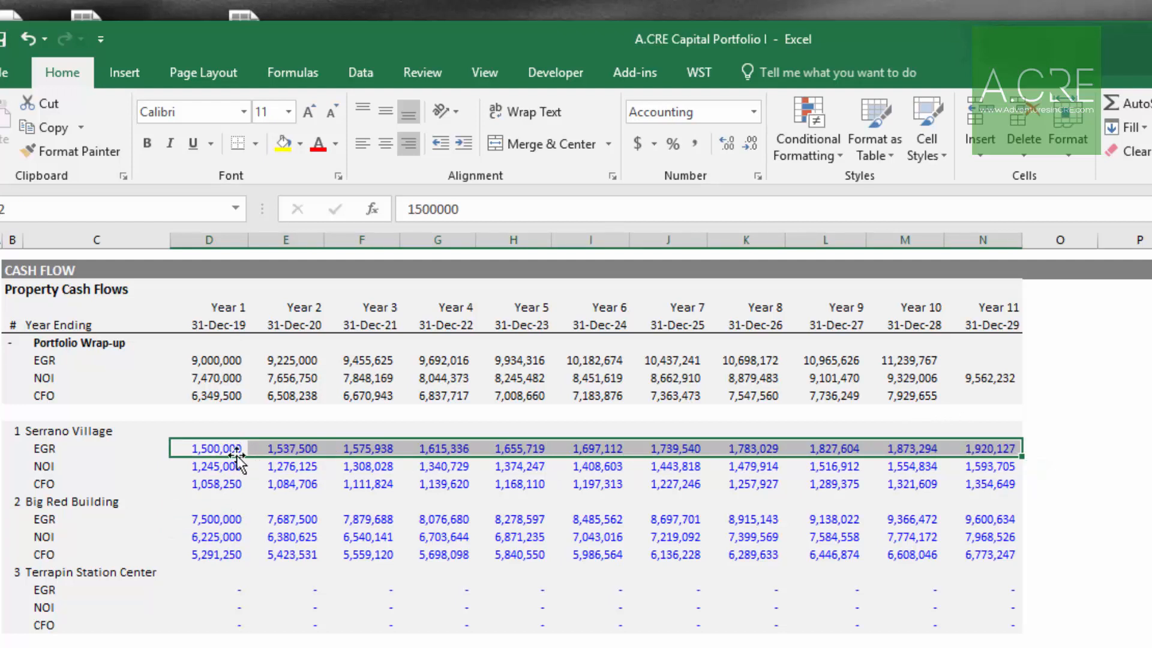
drag(993, 307, 1004, 578)
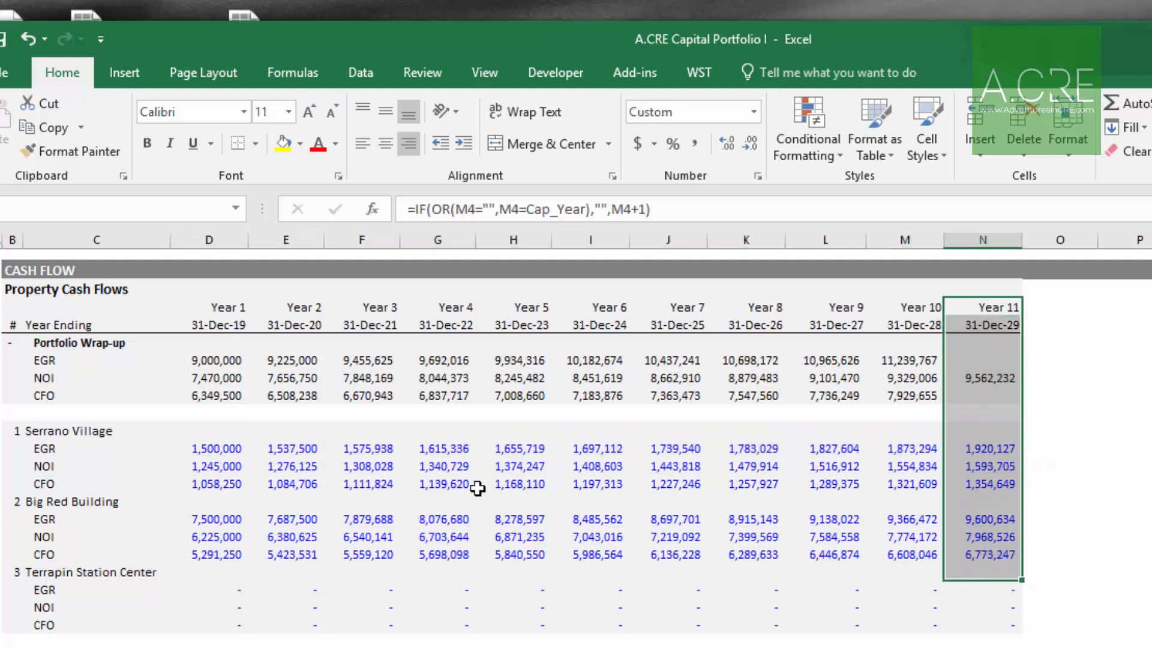
click(254, 460)
drag(219, 450, 996, 449)
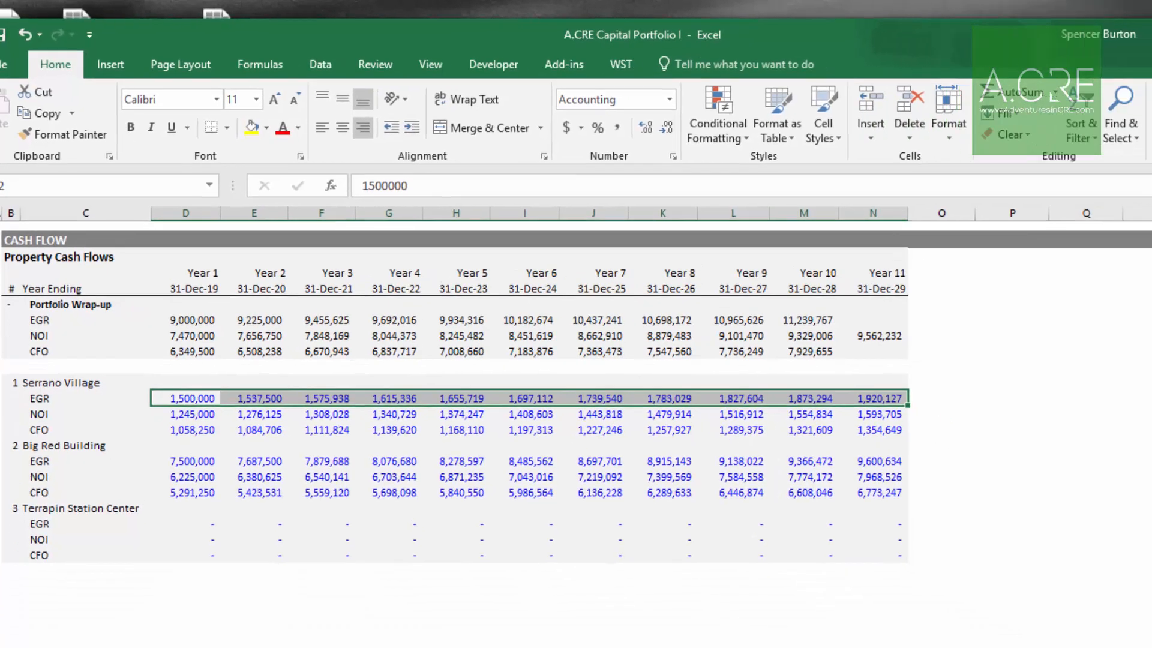
click(360, 627)
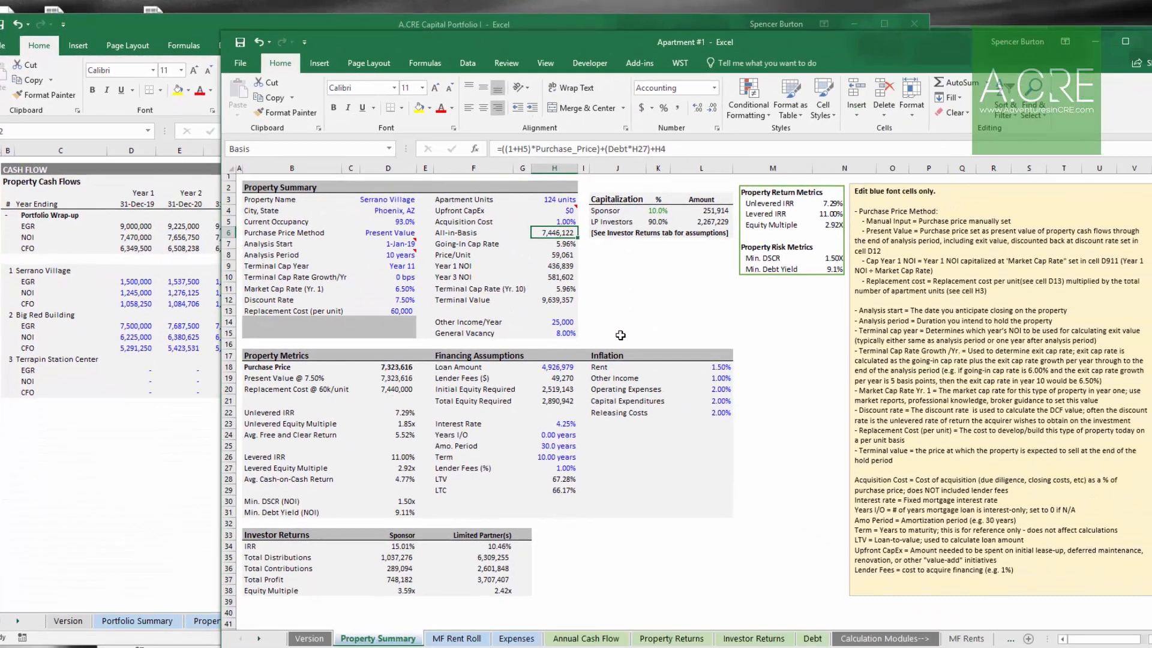
click(585, 638)
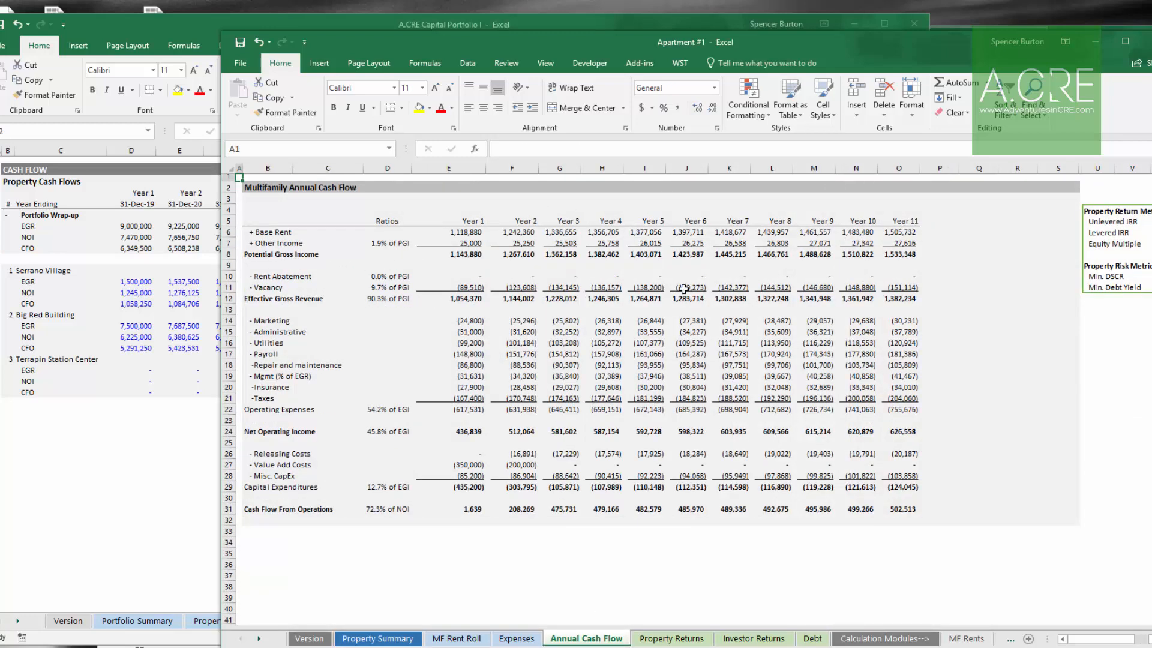
drag(472, 298, 890, 295)
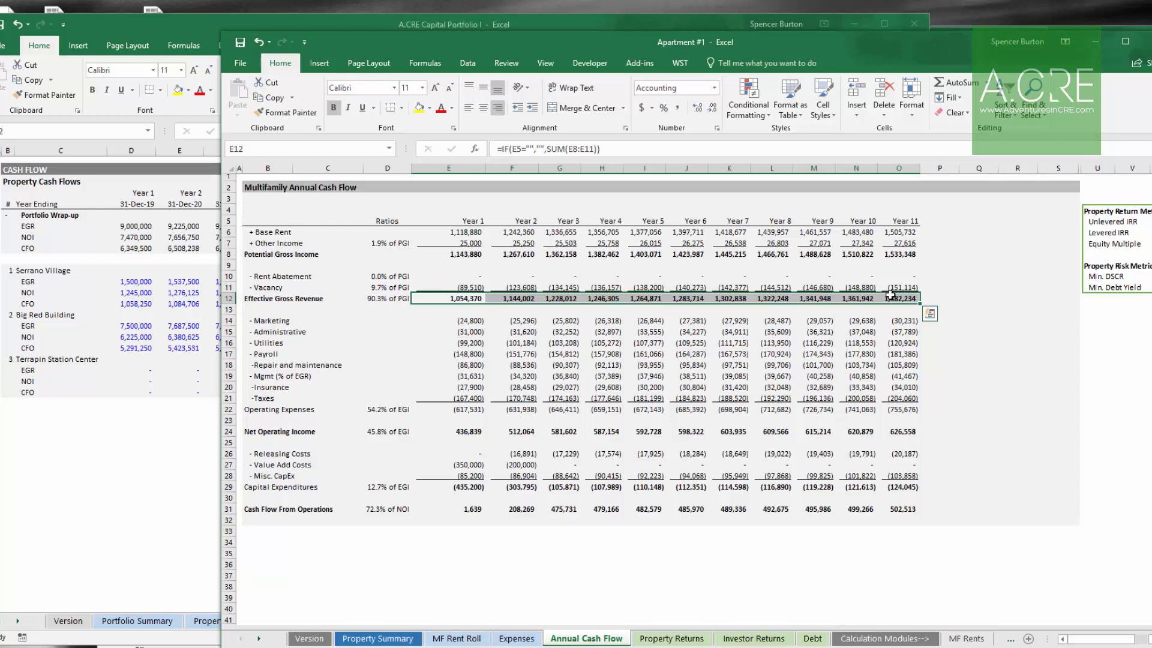
key(ctrl+c)
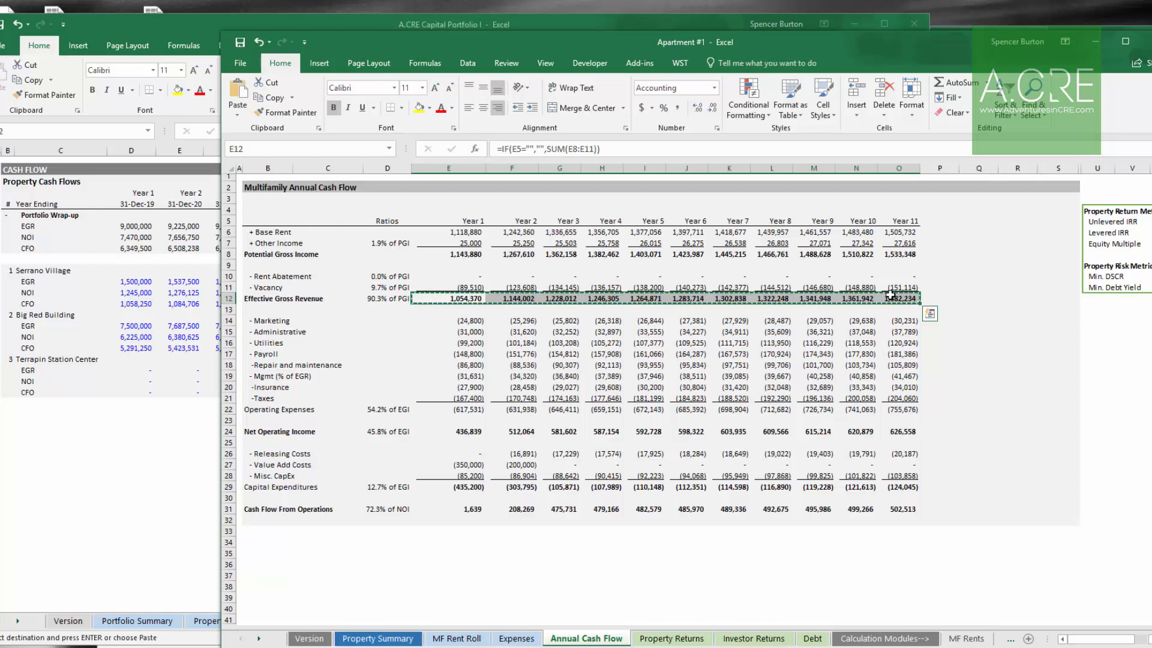
key(alt+Tab)
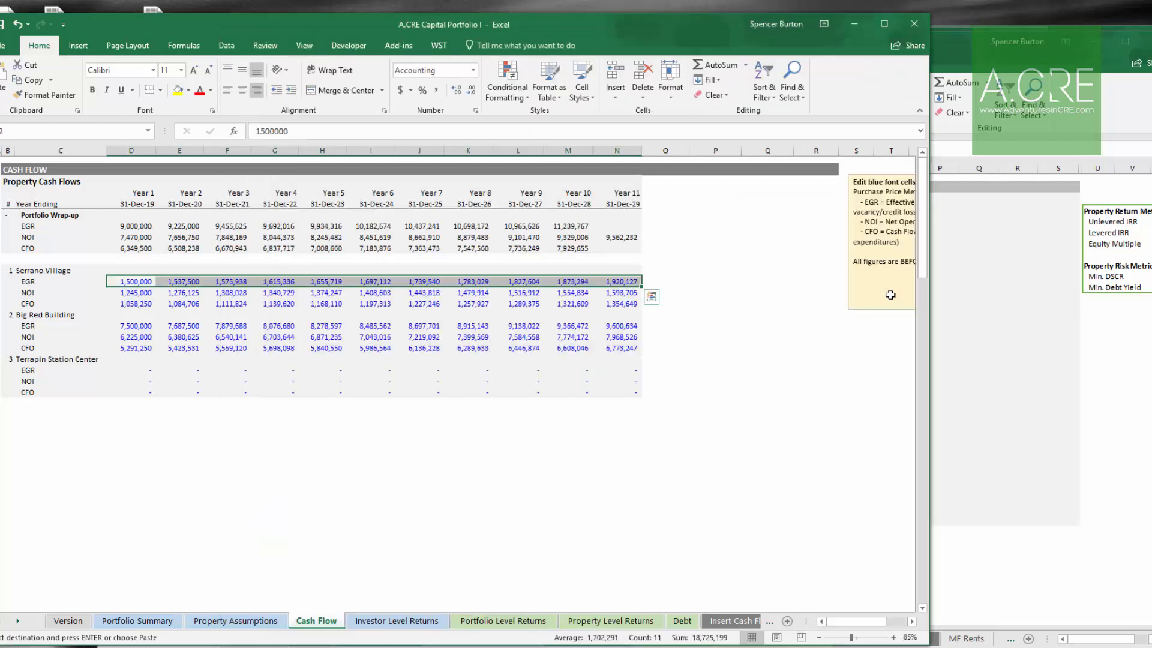
key(Right)
key(Left)
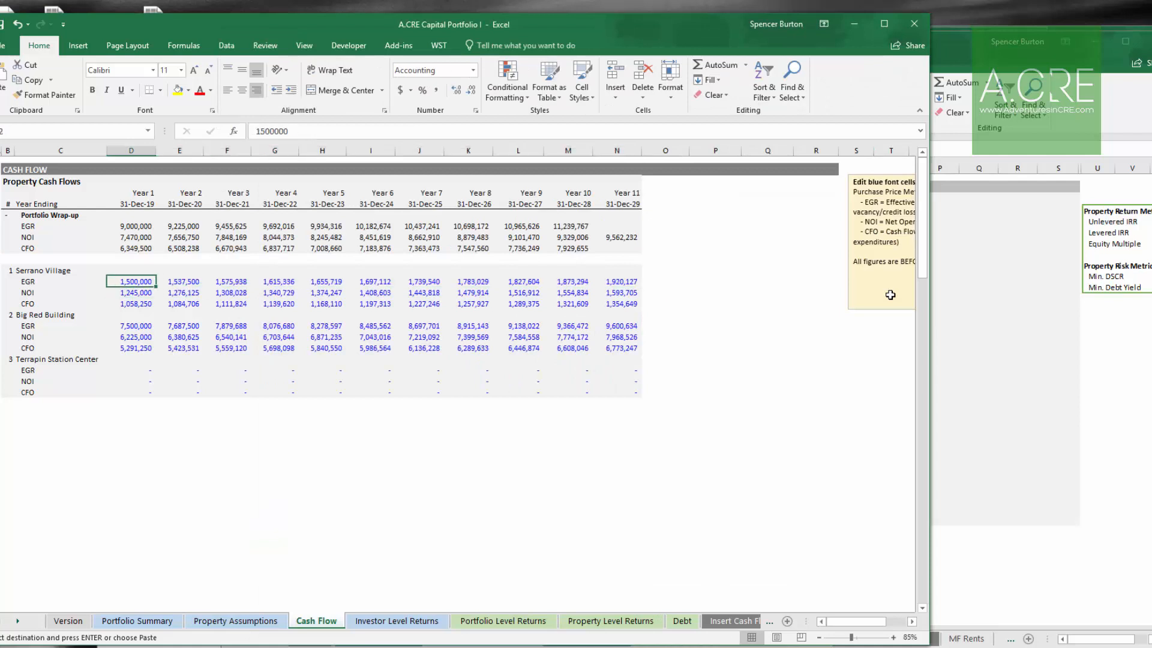
key(alt+h)
key(v)
key(v)
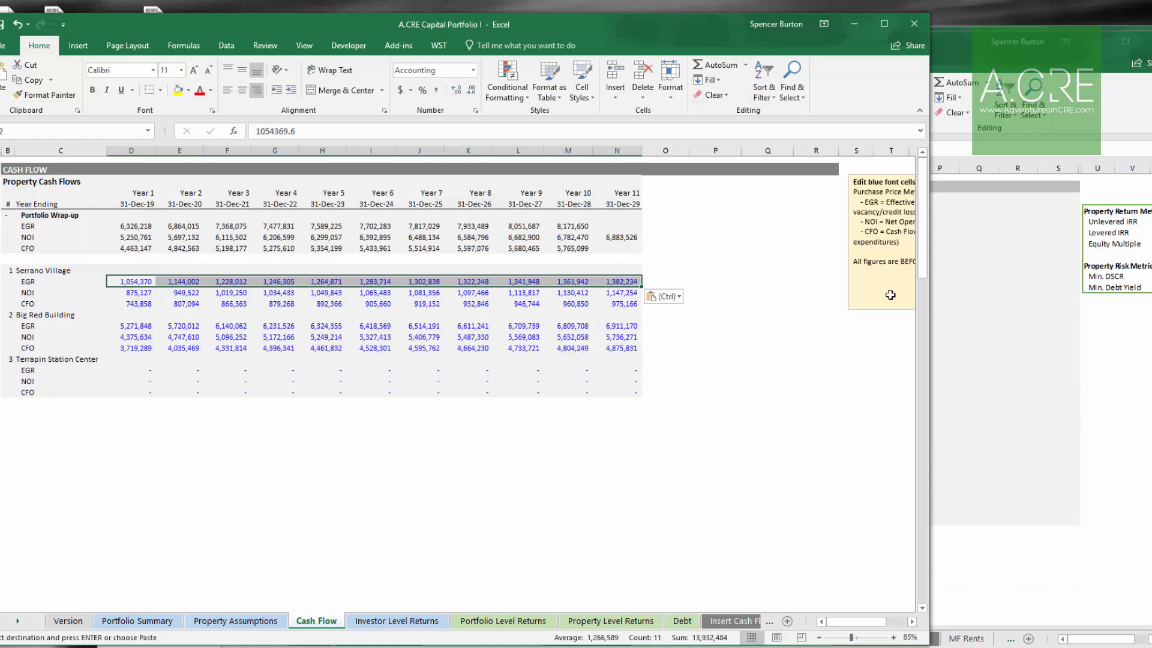
key(Down)
Step: Copy Serrano Village's Year 1–11 net operating income from Apartment #1 and paste it into its NOI row
key(alt+Tab)
key(Down)
key(Down)
key(Down)
key(Down)
key(Down)
key(Down)
key(Down)
key(Down)
key(Down)
key(Down)
key(Down)
key(shift+Right)
key(shift+Right)
key(shift+Right)
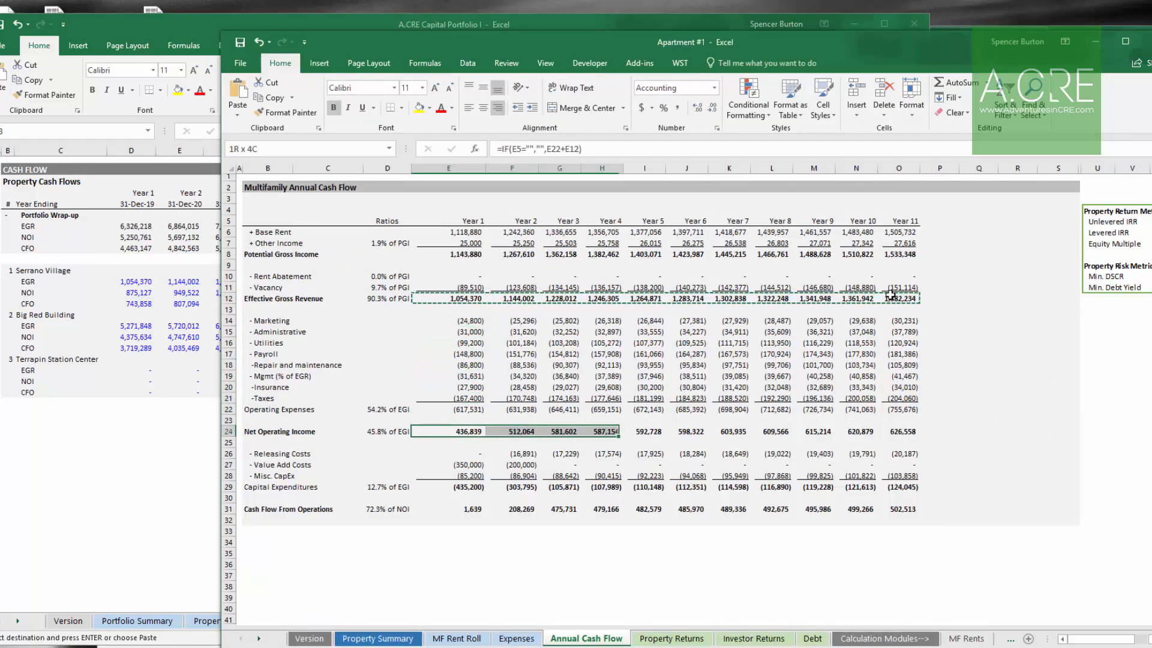
key(shift+Right)
key(shift+Right)
key(shift+Right)
key(shift+Right)
key(shift+Right)
key(shift+Right)
key(shift+Right)
key(ctrl+c)
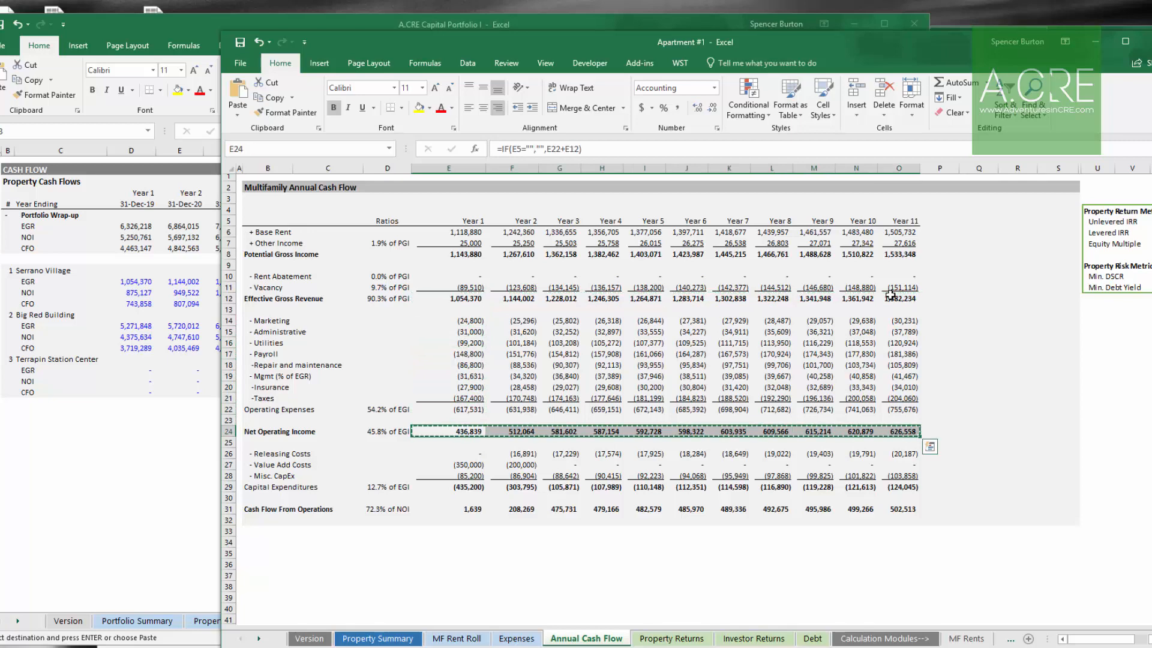
key(alt+Tab)
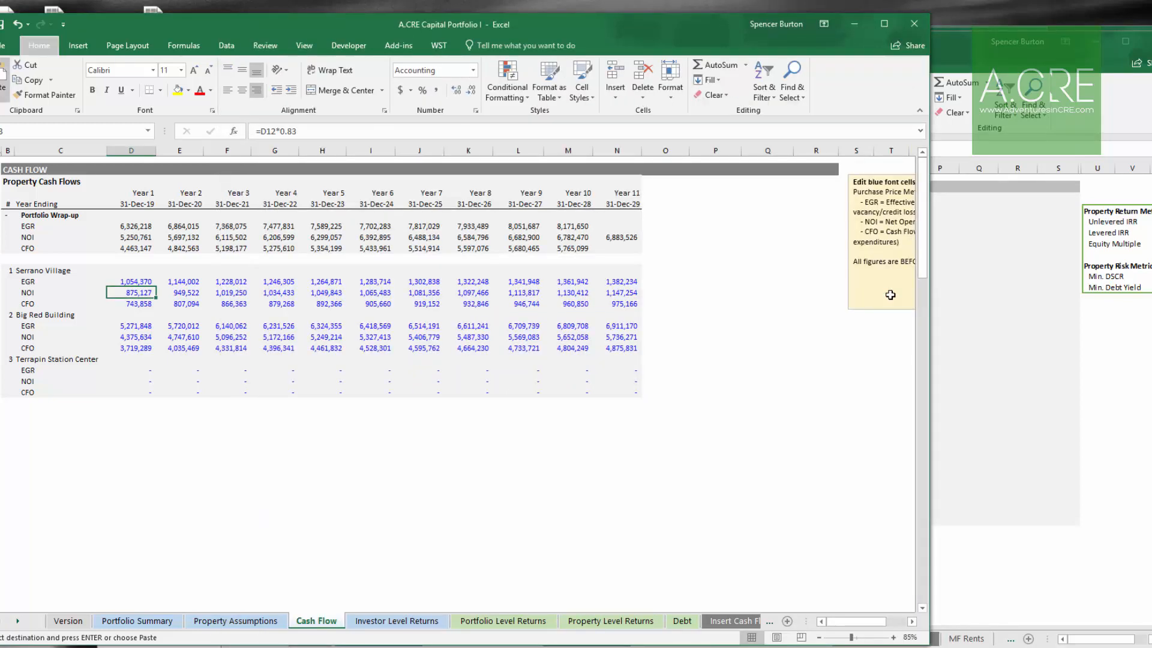
key(ctrl+v)
key(Down)
Step: Copy Serrano Village's Year 1–11 cash flow from operations from Apartment #1 and paste it into its CFO row
key(alt+Tab)
key(Down)
key(Down)
key(Down)
key(Down)
key(Down)
key(Down)
key(Down)
key(shift+Right)
key(shift+Right)
key(shift+Right)
key(shift+Right)
key(shift+Right)
key(shift+Right)
key(shift+Right)
key(shift+Right)
key(shift+Right)
key(shift+Right)
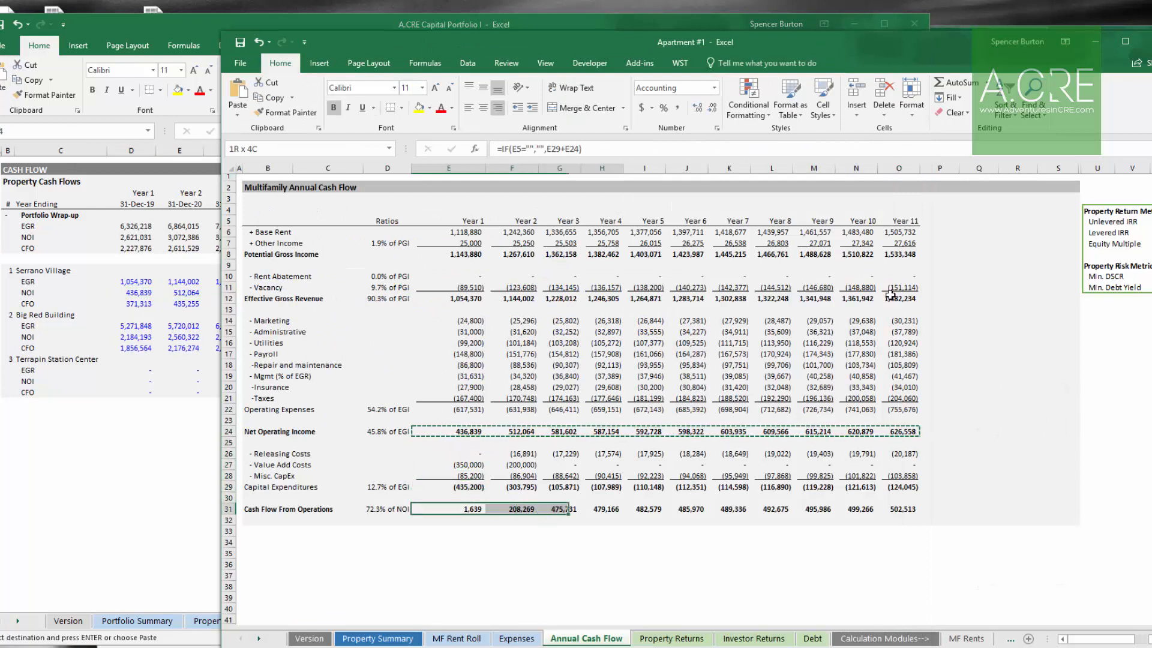
key(ctrl+c)
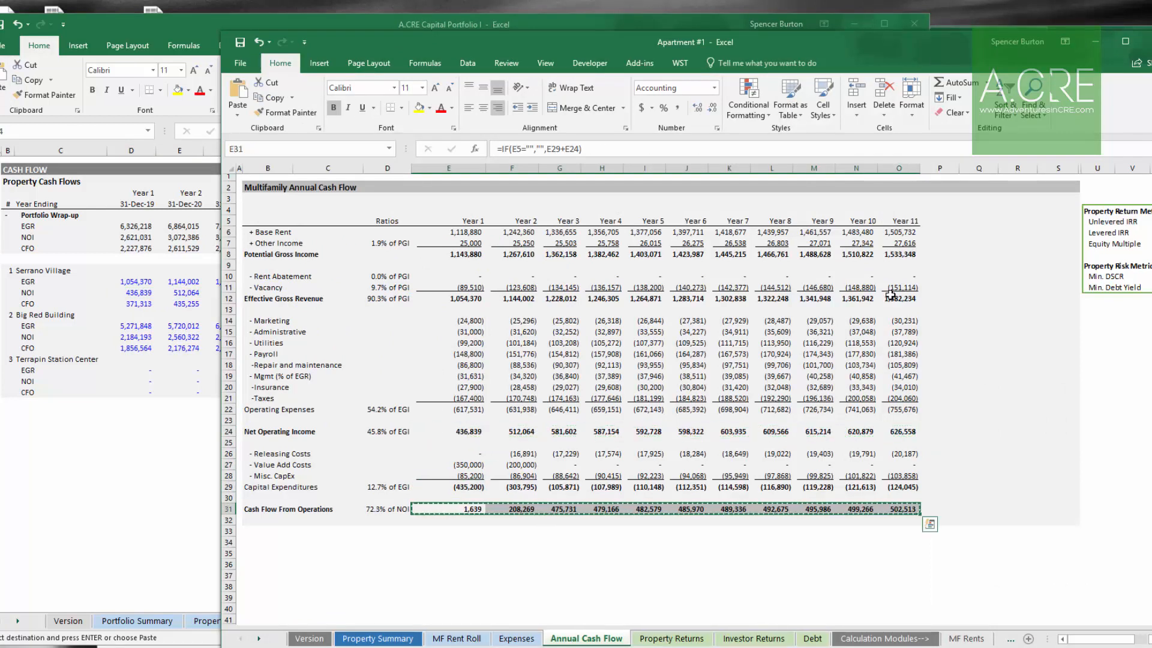
key(alt+Tab)
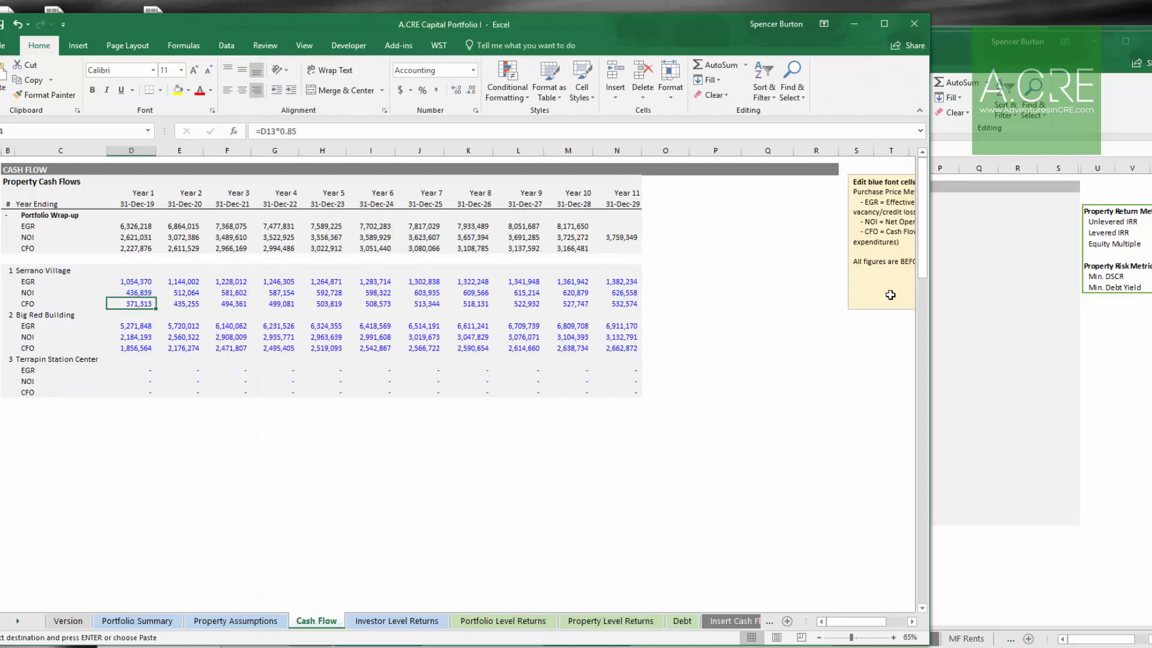
key(ctrl+v)
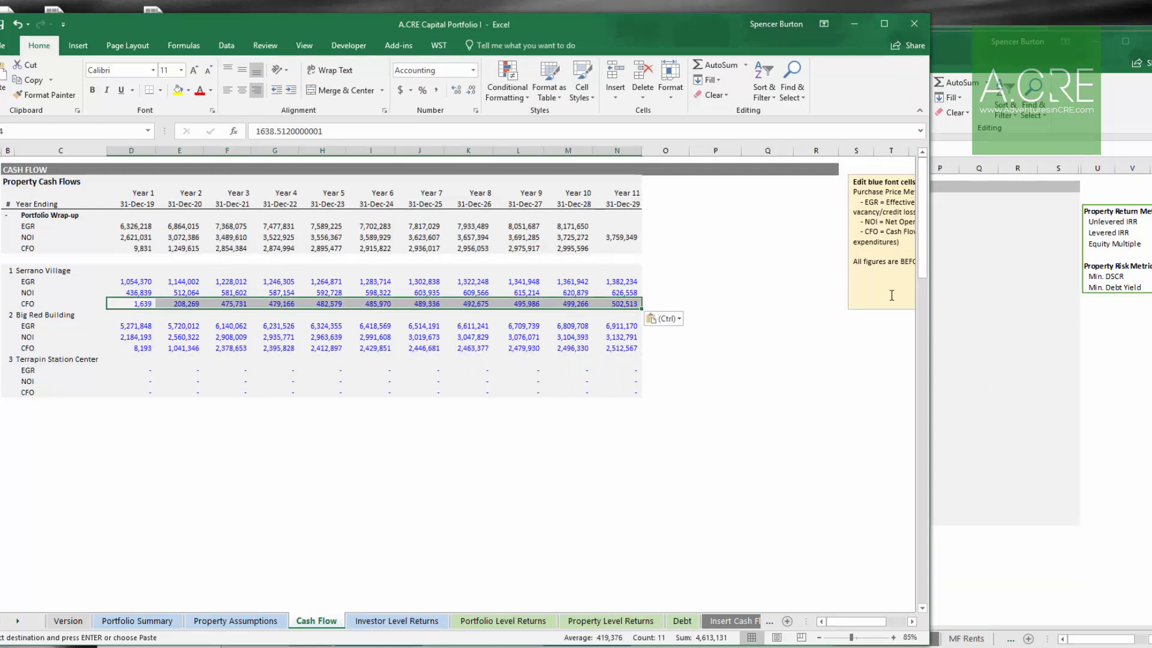
key(Down)
key(Down)
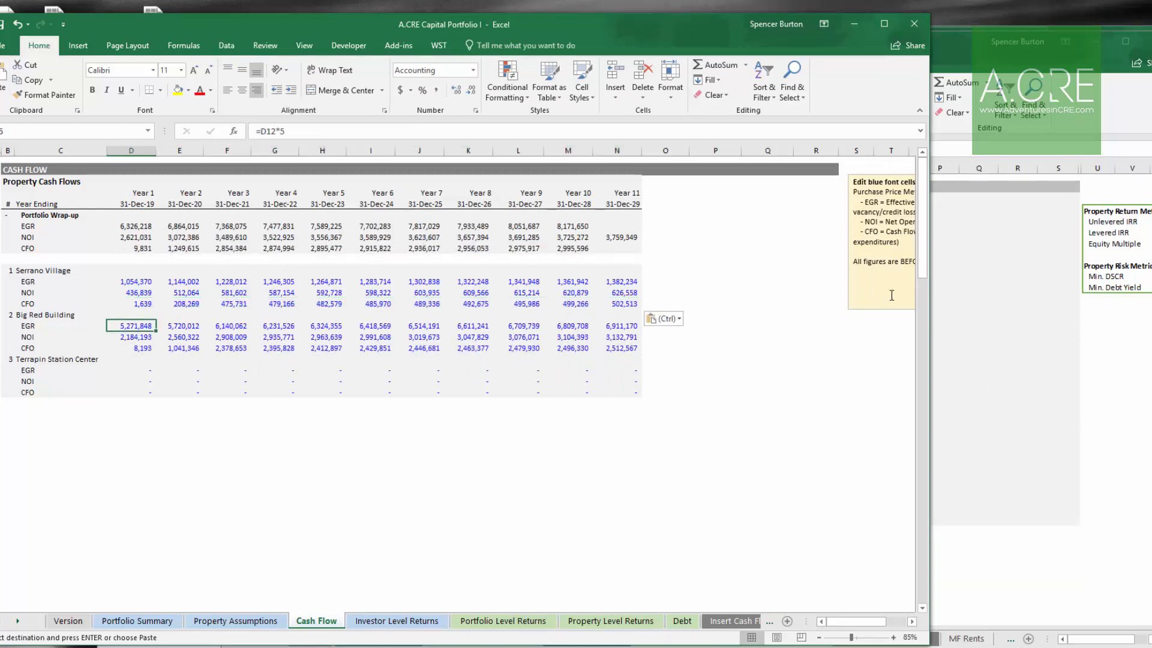
Step: Examine the Big Red Building workbook's sheets to locate its annual revenue, NOI and cash flow rows
key(alt+Tab)
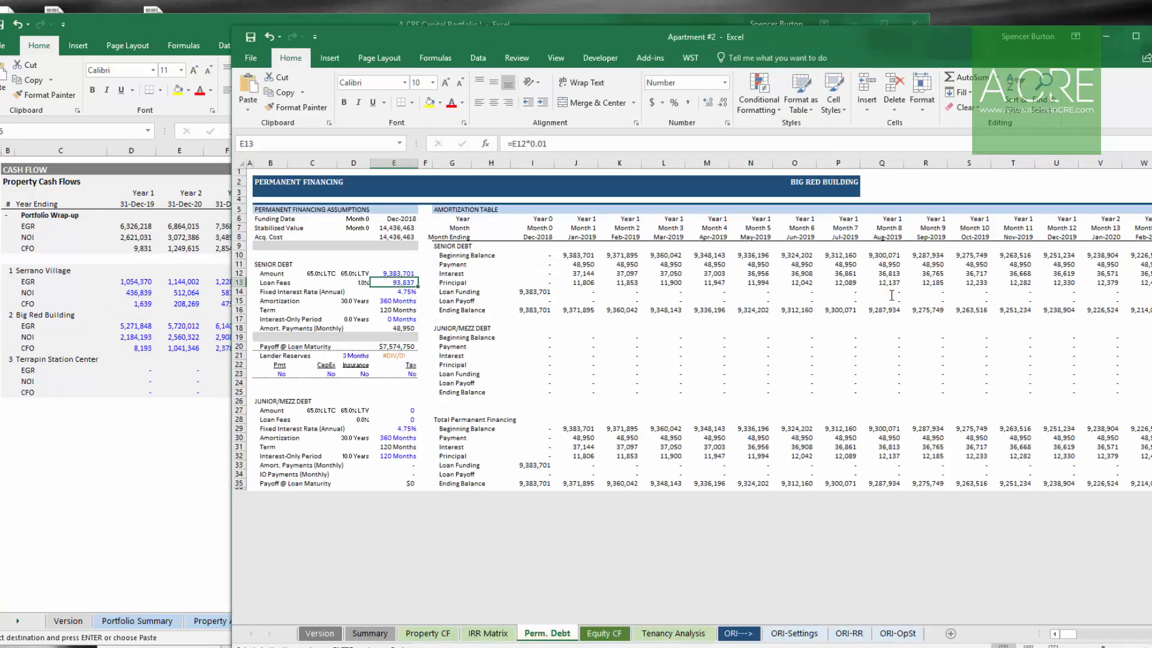
key(ctrl+Page_Up)
key(ctrl+Page_Up)
key(Right)
key(Right)
key(Right)
key(Down)
key(Down)
key(Down)
key(Down)
key(Right)
key(Down)
key(Down)
key(Down)
key(Down)
key(Right)
key(Down)
key(Down)
key(Down)
key(Right)
key(Down)
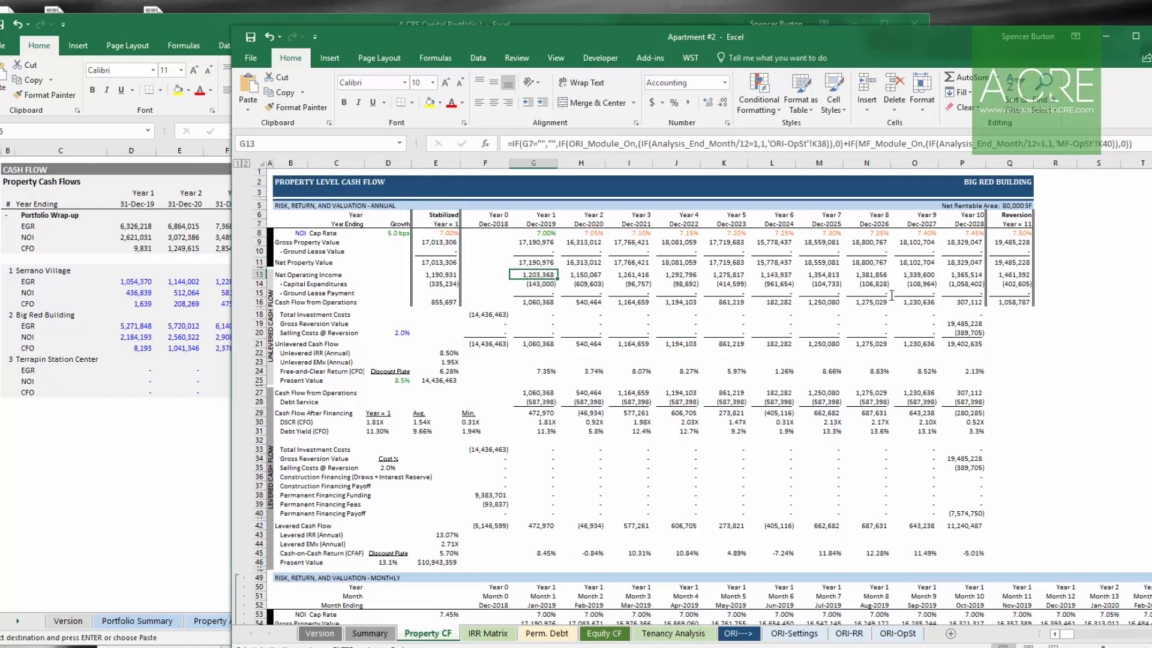
key(shift+Right)
key(shift+Right)
key(shift+Right)
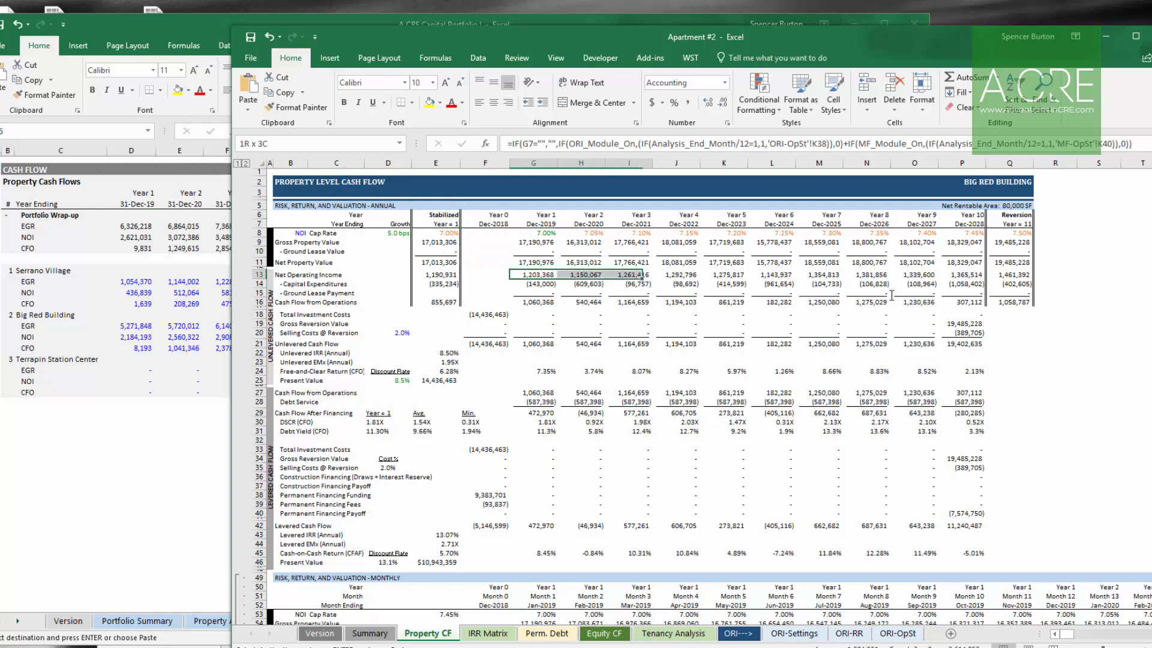
key(Up)
key(Down)
key(Up)
key(Up)
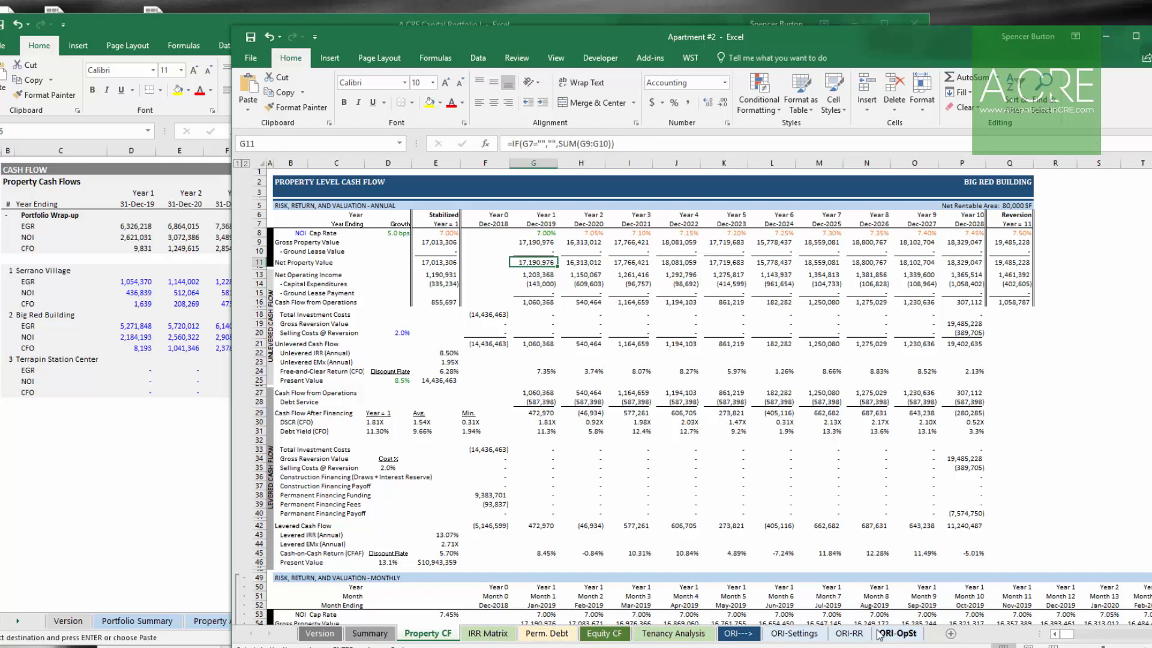
click(897, 635)
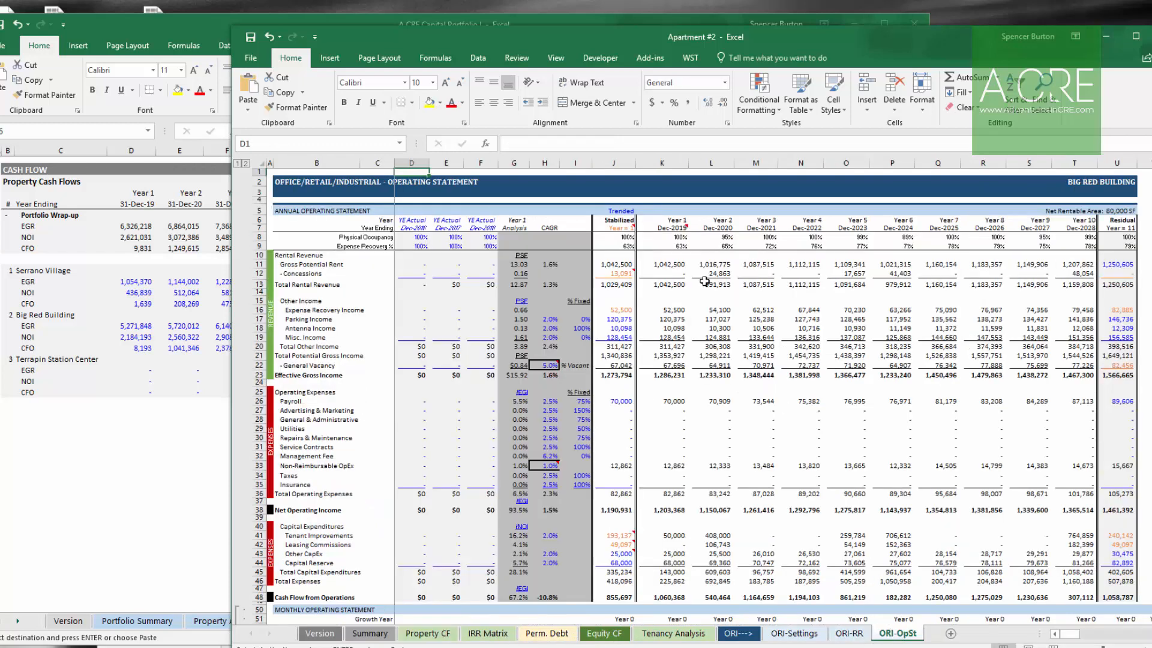
Step: Copy Big Red Building's Year 1–11 effective gross income from the ORI-OpSt sheet and paste it as values into its EGR row
click(665, 375)
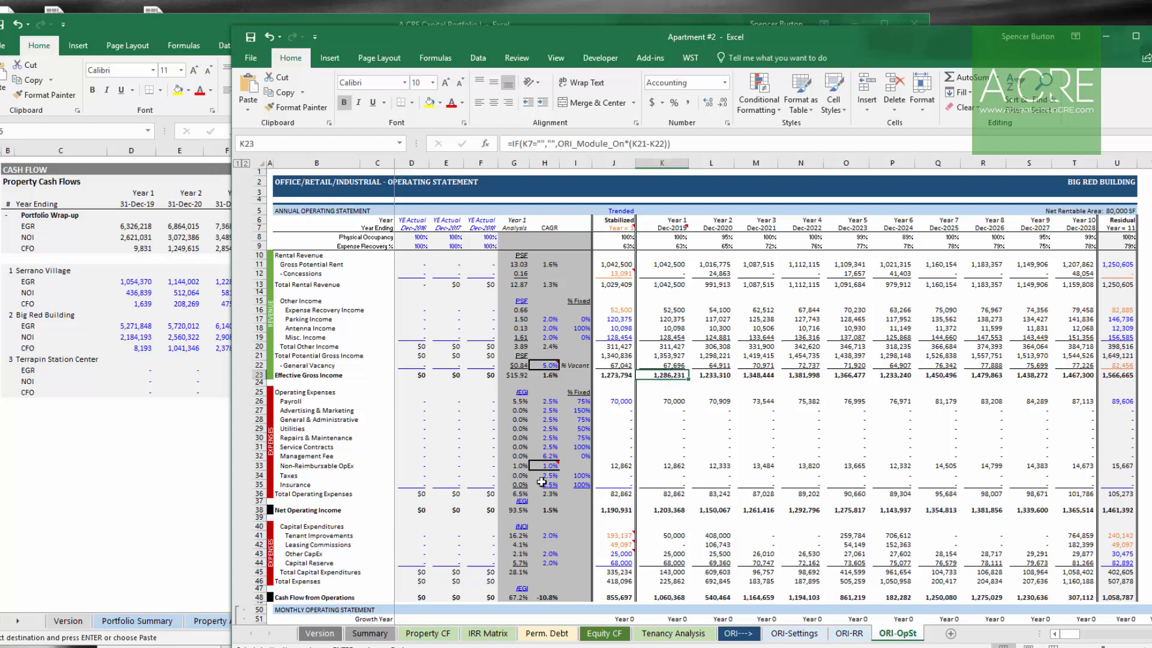
key(shift+Right)
key(shift+Right)
key(shift+Right)
key(shift+Right)
key(shift+Right)
key(shift+Right)
key(shift+Right)
key(shift+Right)
key(shift+Right)
key(shift+Right)
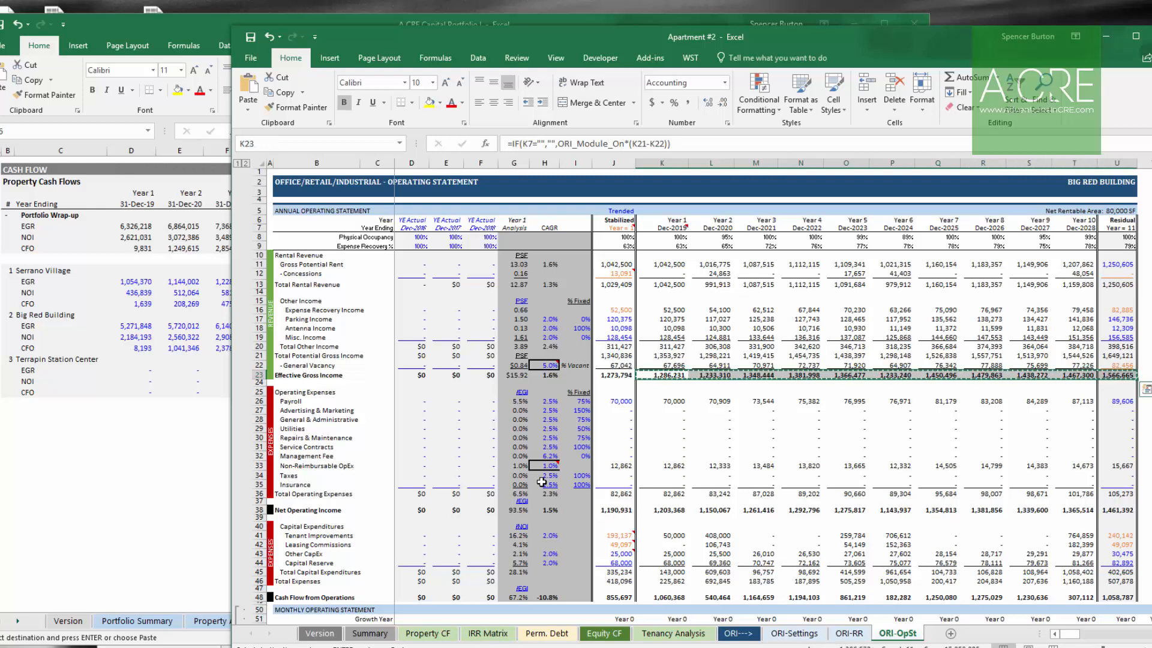
key(ctrl+c)
key(alt+Tab)
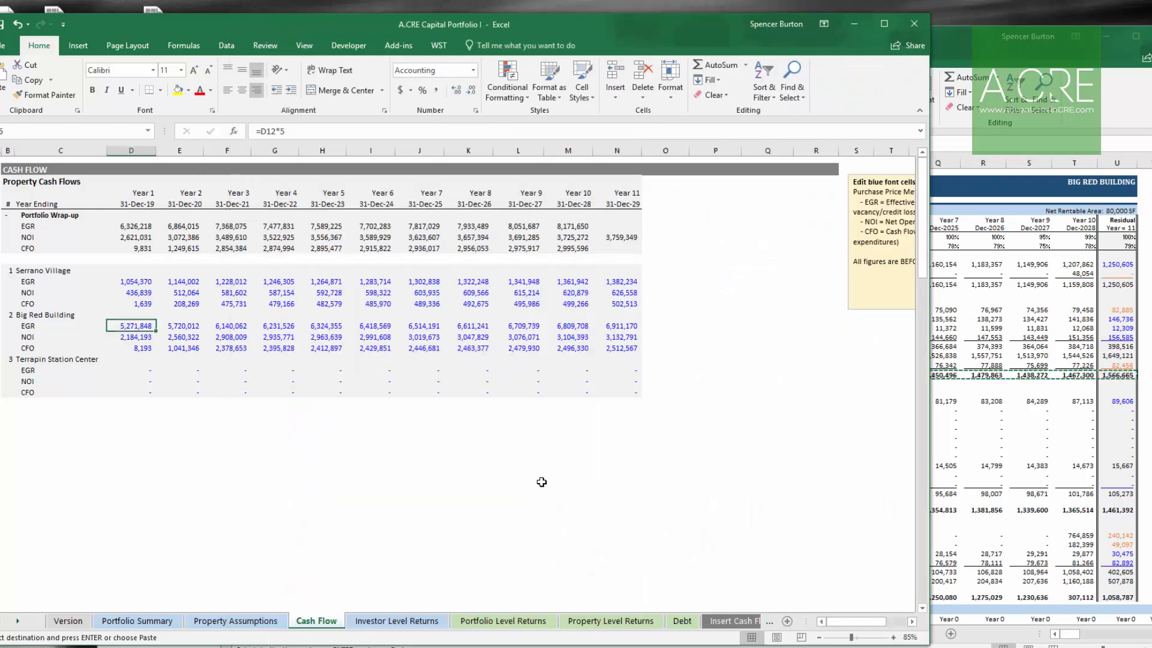
key(alt+h)
key(v)
key(v)
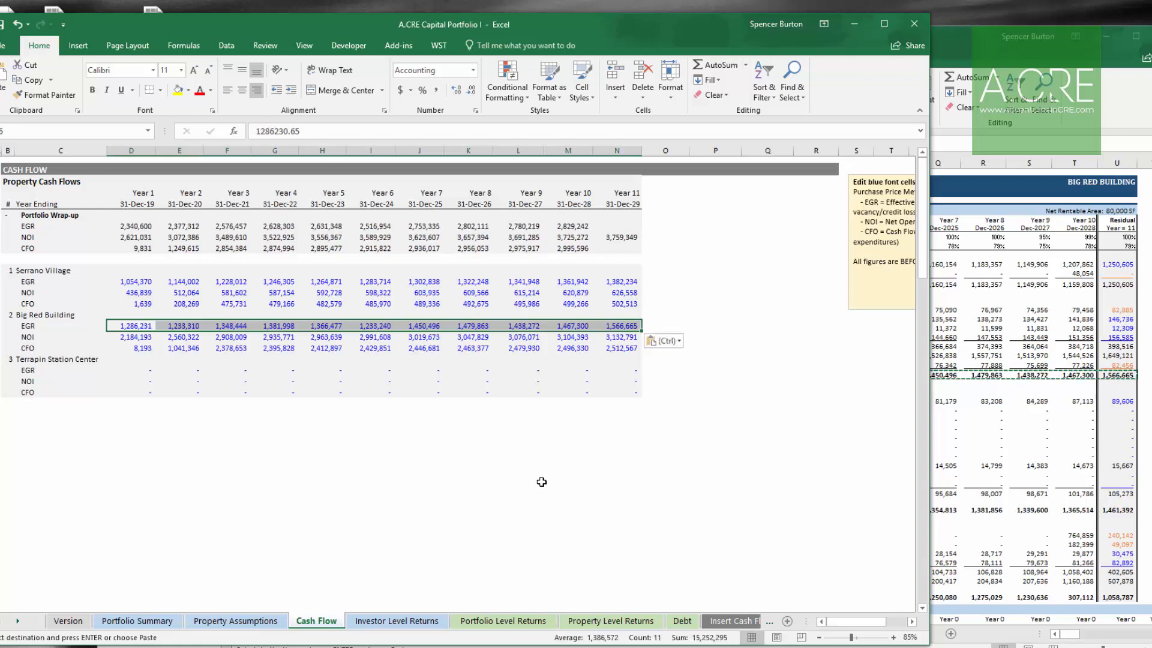
Step: Copy Big Red Building's Year 1–11 net operating income from ORI-OpSt and paste it as values into its NOI row
key(alt+Tab)
key(Down)
key(Down)
key(Down)
key(Down)
key(Down)
key(Down)
key(Down)
key(Down)
key(Down)
key(Down)
key(Down)
key(Down)
key(Down)
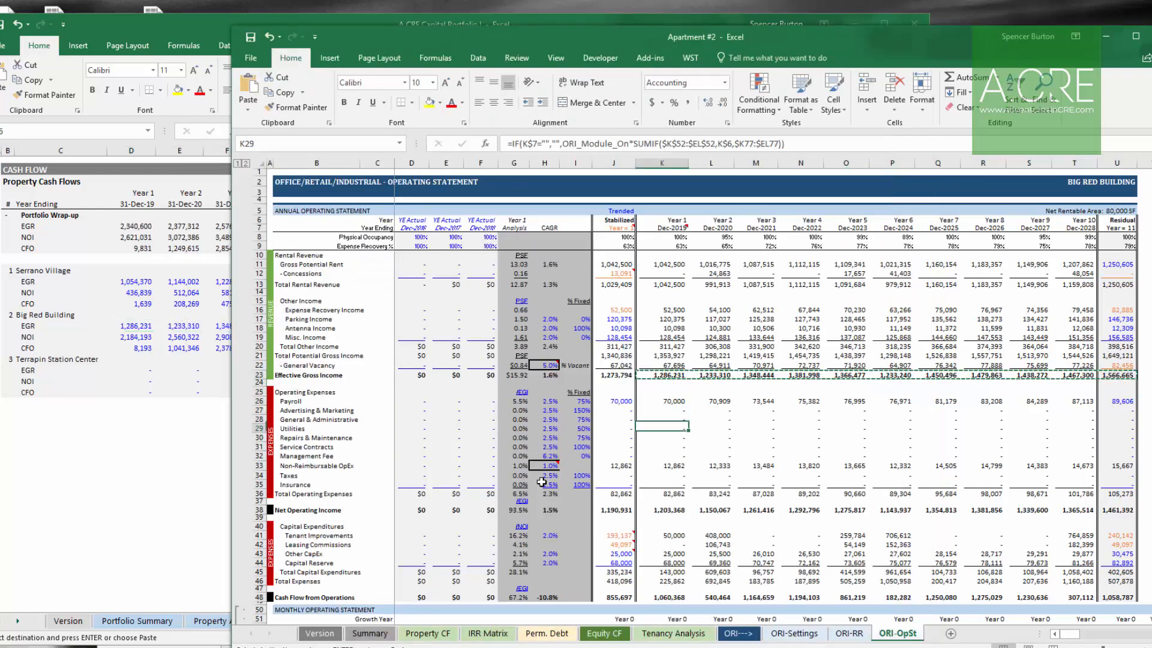
key(ctrl+shift+Right)
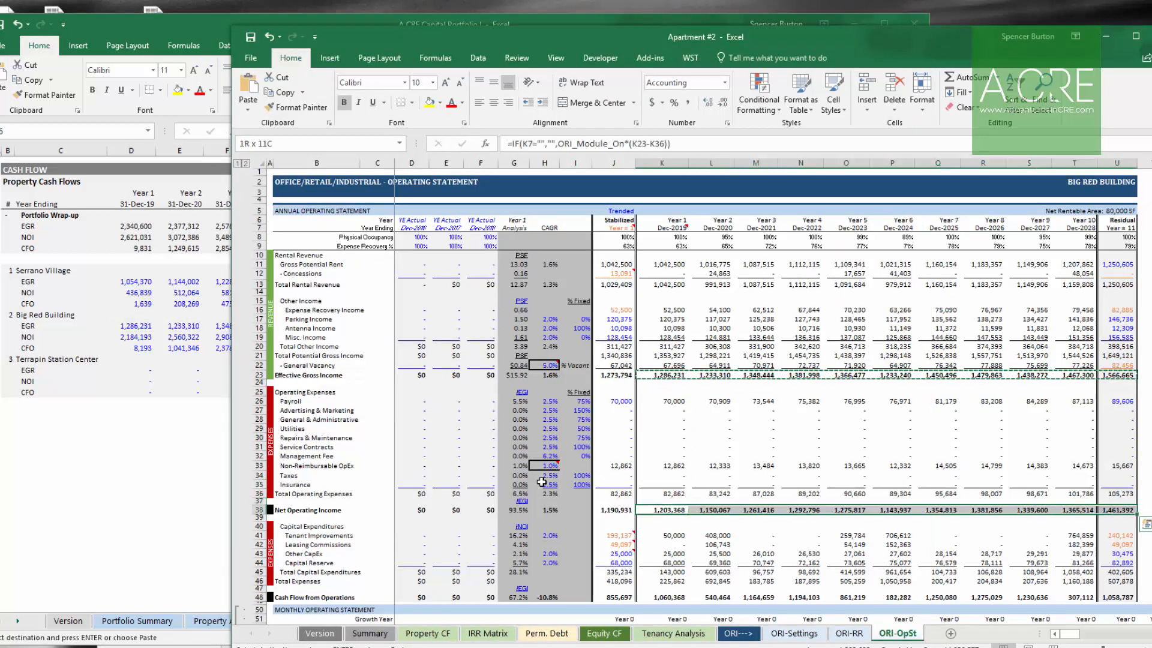
key(ctrl+c)
key(alt+Tab)
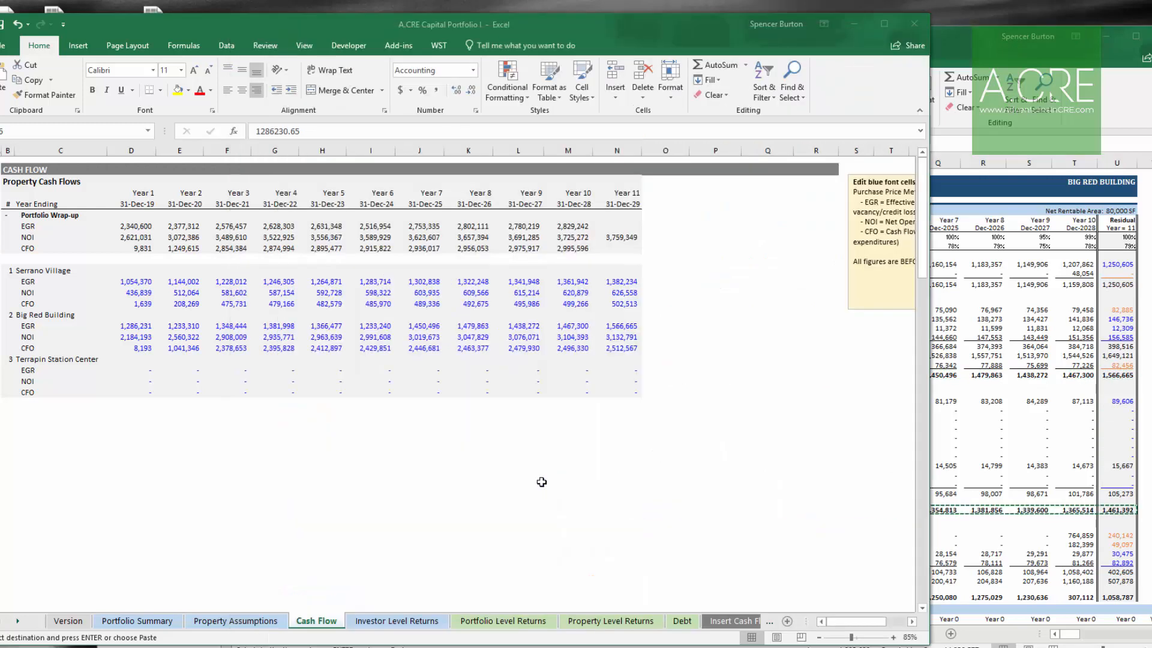
key(Down)
key(alt+h)
key(v)
key(v)
key(Down)
Step: Copy Big Red Building's Year 1–11 cash flow from operations from ORI-OpSt and paste it into its CFO row
key(alt+Tab)
key(Down)
key(Down)
key(Down)
key(Down)
key(Down)
key(Down)
key(Down)
key(Down)
key(Down)
key(Down)
key(ctrl+shift+Right)
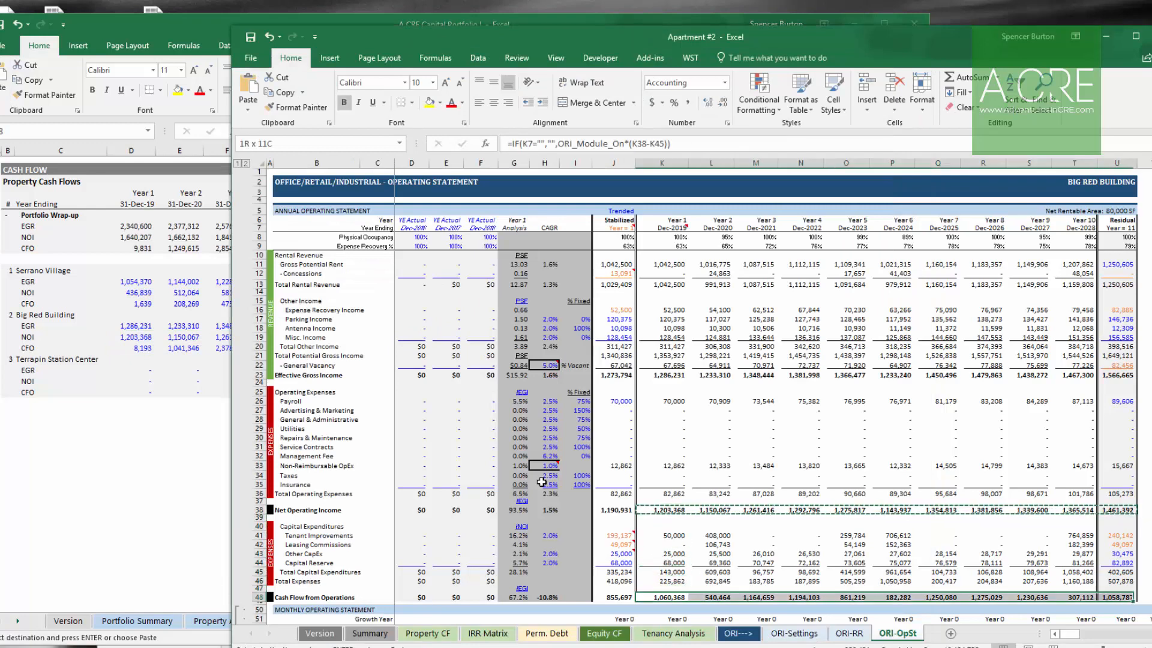
key(ctrl+c)
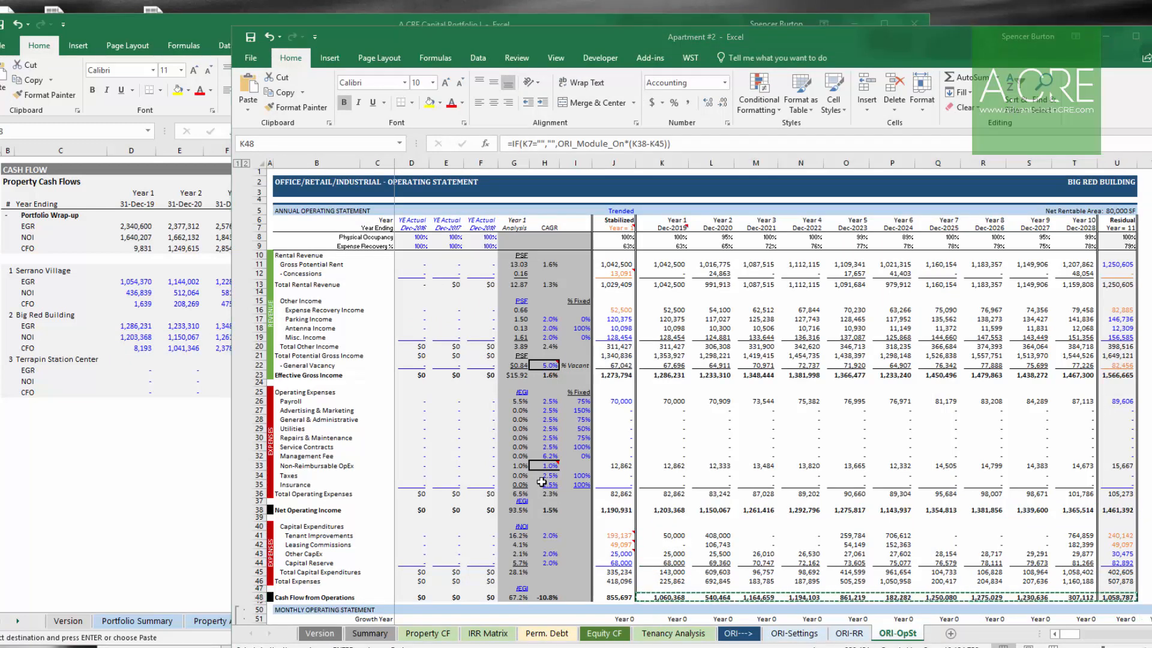
key(alt+Tab)
key(ctrl+v)
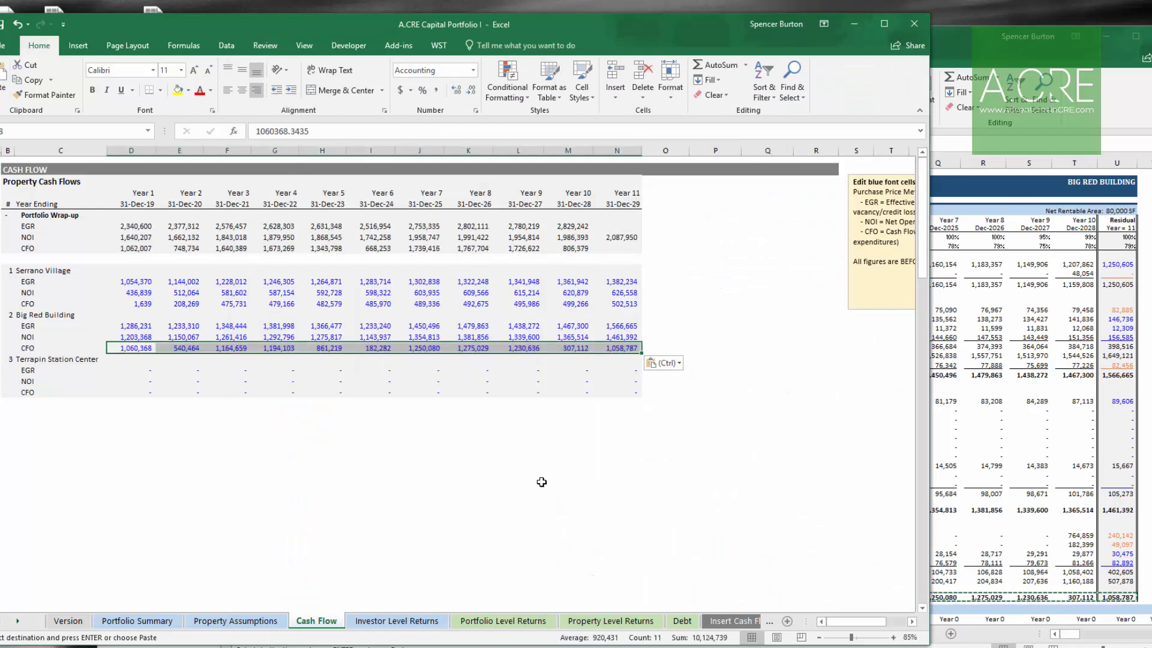
Step: Copy Terrapin Station Center's Year 1–11 effective gross income from the Office #1 model and paste it as values into its EGR row
key(Down)
key(Down)
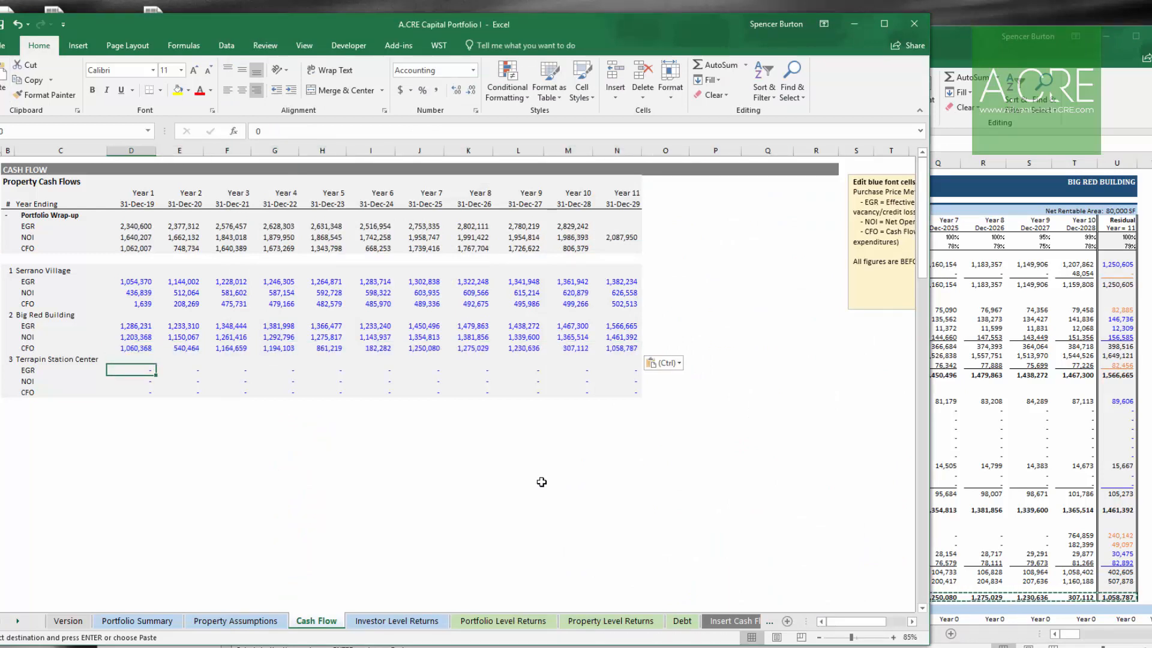
key(alt+Tab)
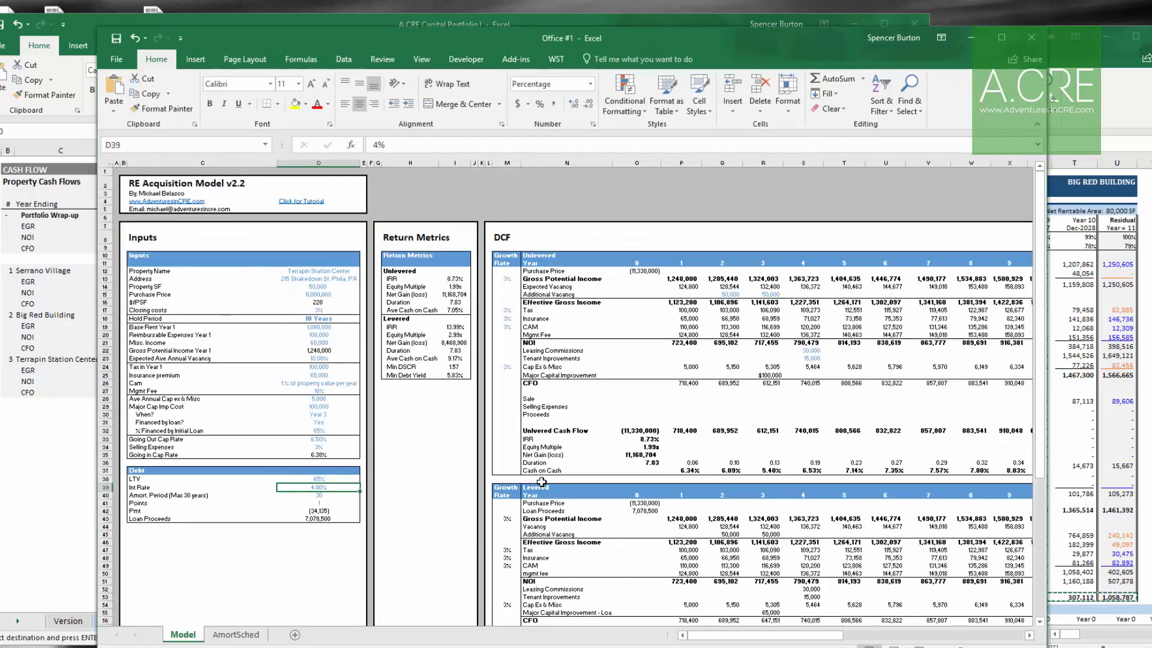
key(Right)
key(Right)
key(Right)
key(Right)
key(Right)
key(Right)
key(Right)
key(Right)
key(Down)
key(Right)
key(Right)
key(Right)
key(Right)
key(Right)
key(Right)
key(Right)
key(Right)
key(Right)
key(Right)
key(Right)
key(Right)
key(Down)
key(Down)
key(Down)
key(Down)
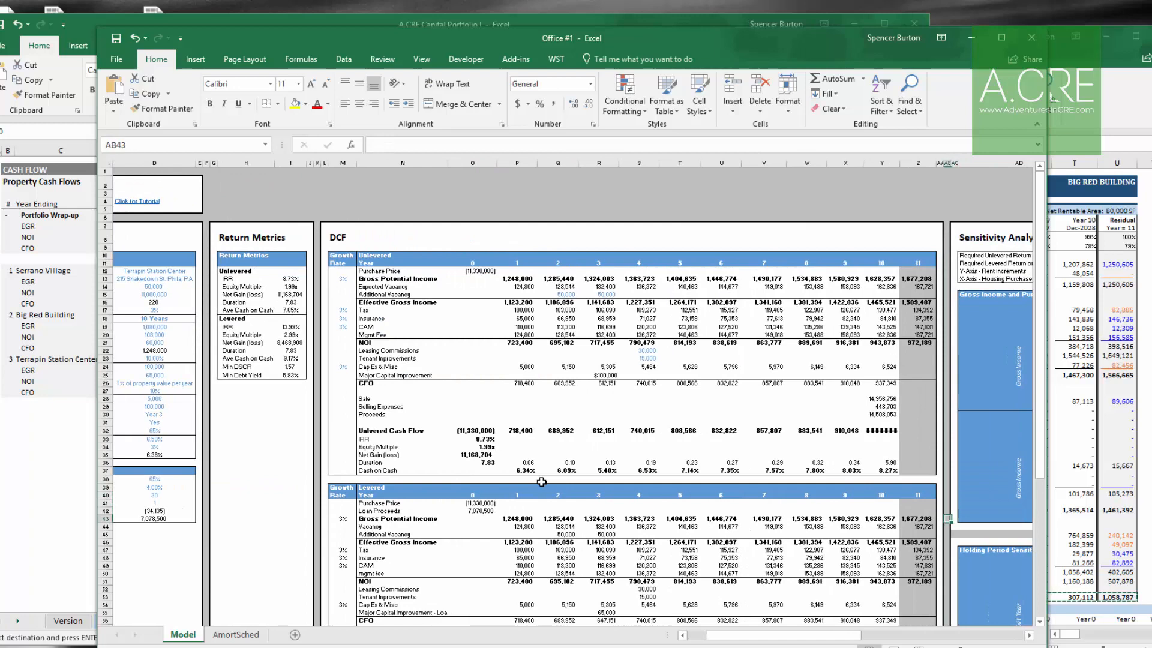
key(Down)
key(Down)
key(Left)
key(Left)
key(Left)
key(Left)
key(Left)
key(Left)
key(Left)
key(Left)
key(Left)
key(Left)
key(Left)
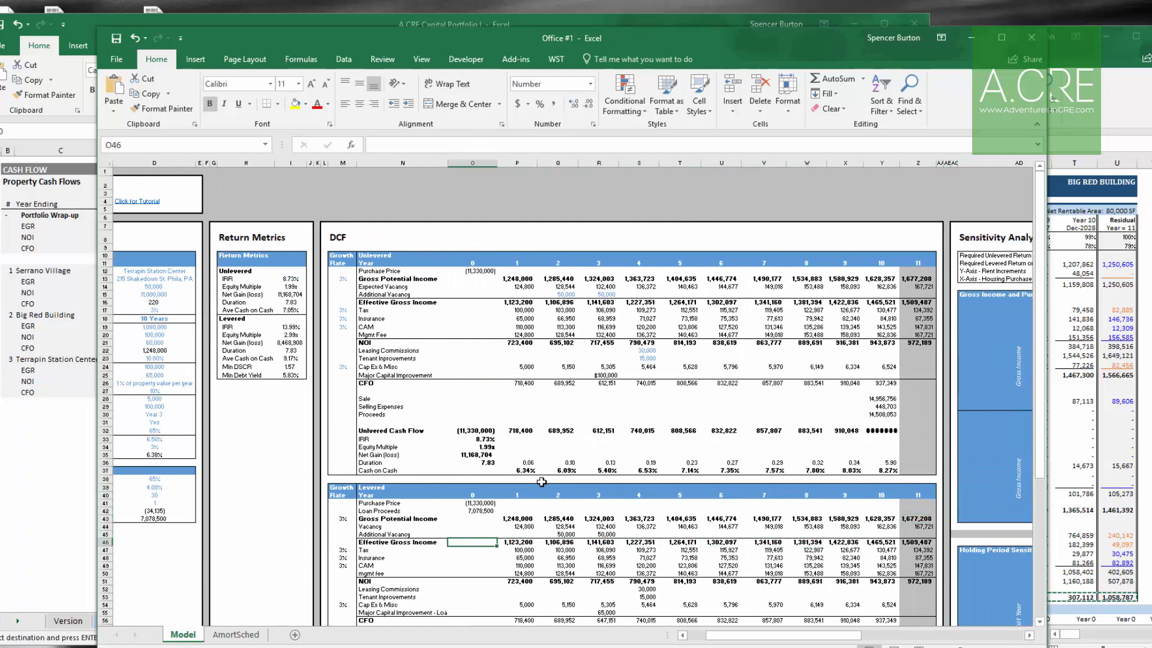
key(Right)
key(Right)
key(Right)
key(shift+Right)
key(shift+Right)
key(shift+Right)
key(shift+Right)
key(shift+Right)
key(shift+Right)
key(shift+Right)
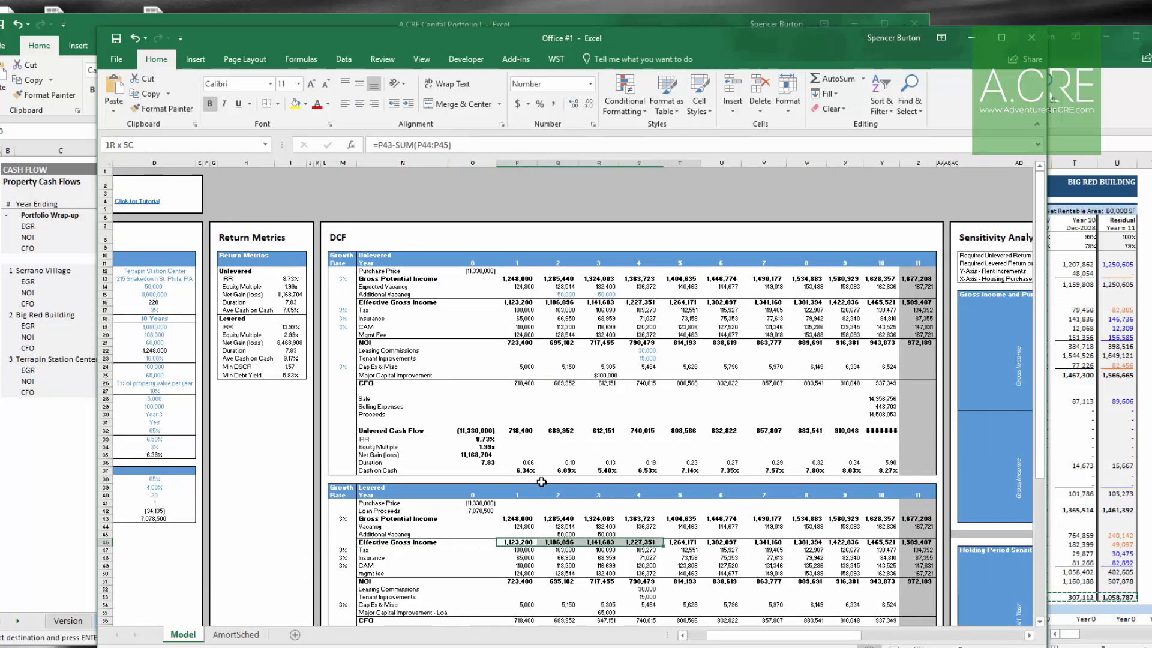
key(shift+Right)
key(shift+Right)
key(shift+Right)
key(ctrl+c)
key(alt+Tab)
key(alt+h)
key(v)
key(v)
key(Down)
Step: Copy Terrapin Station Center's Year 1–11 NOI from the Office #1 model and paste it as values into its NOI row
key(alt+Tab)
key(Down)
key(Down)
key(Down)
key(Down)
key(Down)
key(Down)
key(Down)
key(Down)
key(Down)
key(Up)
key(Up)
key(Up)
key(Up)
key(ctrl+shift+Right)
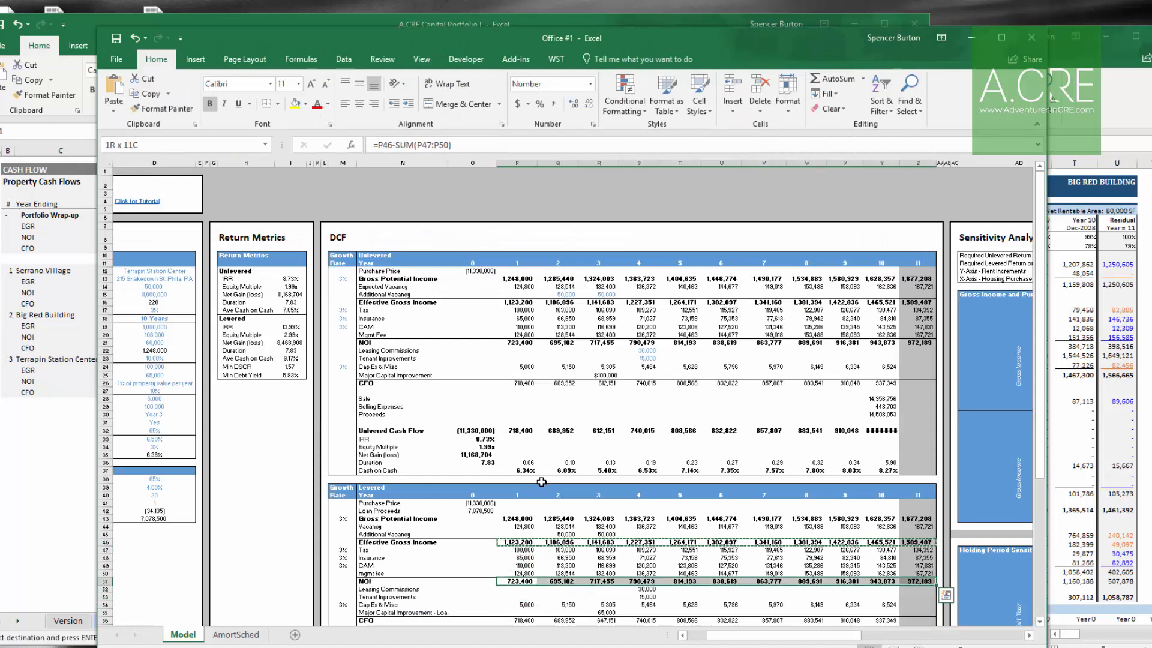
key(ctrl+c)
key(alt+Tab)
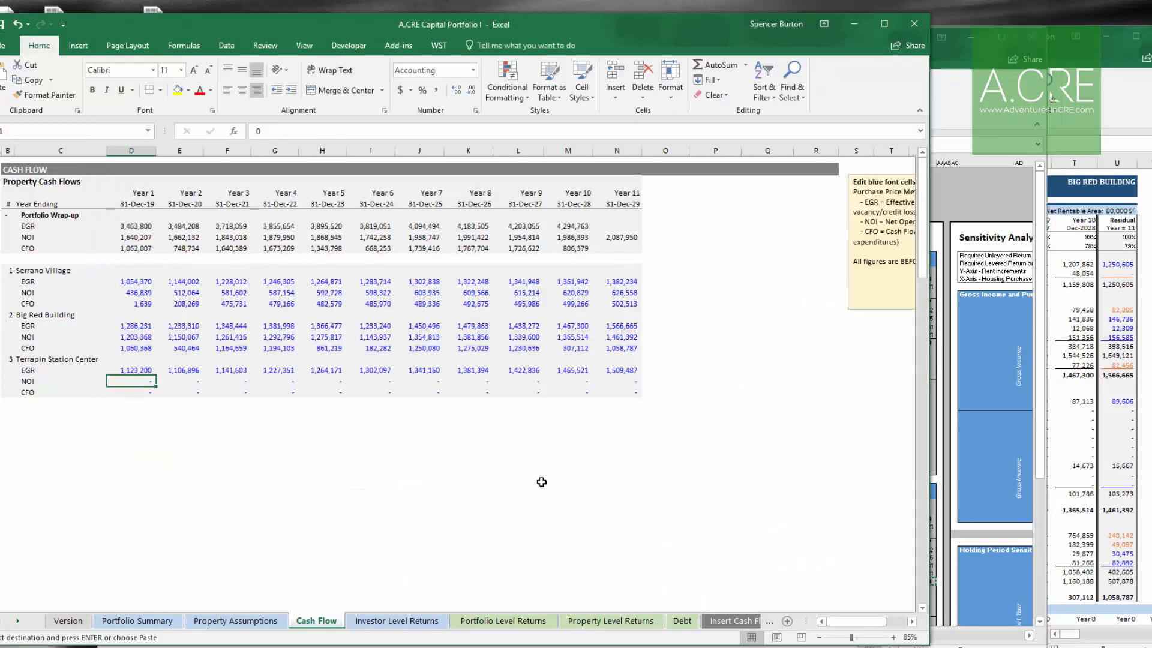
key(alt+h)
key(v)
key(v)
key(Down)
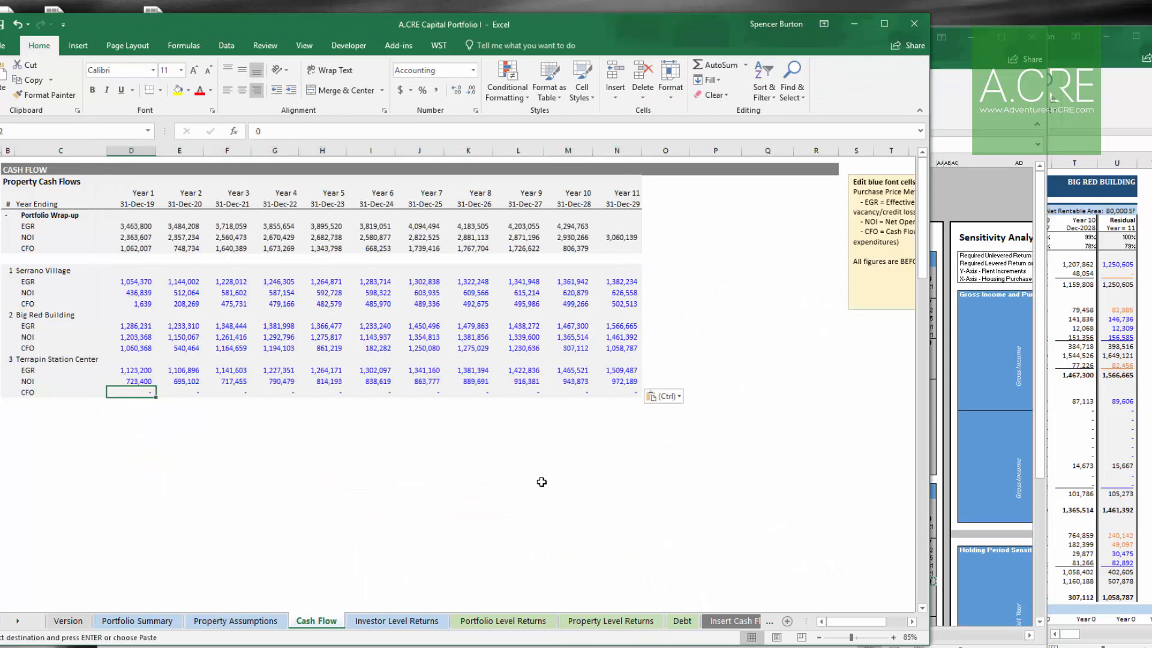
Step: Copy Terrapin Station Center's Year 1–11 CFO from the Office #1 model and paste it as values into its CFO row
key(alt+Tab)
key(Down)
key(ctrl+shift+Right)
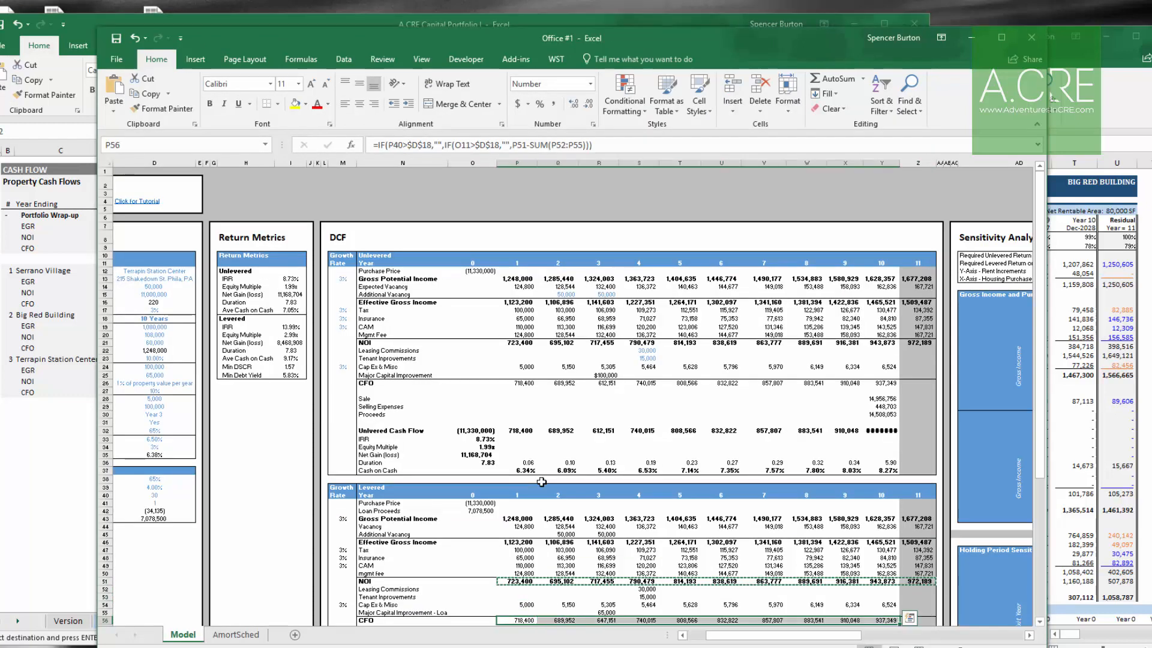
key(ctrl+c)
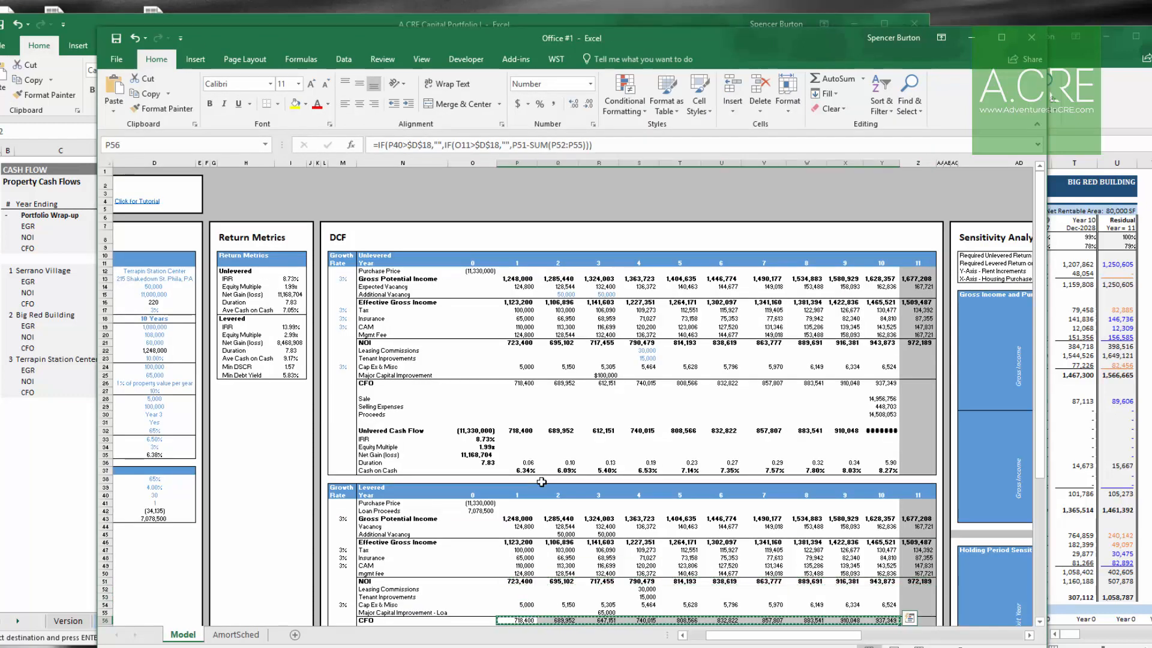
key(alt+Tab)
key(alt+h)
key(v)
key(v)
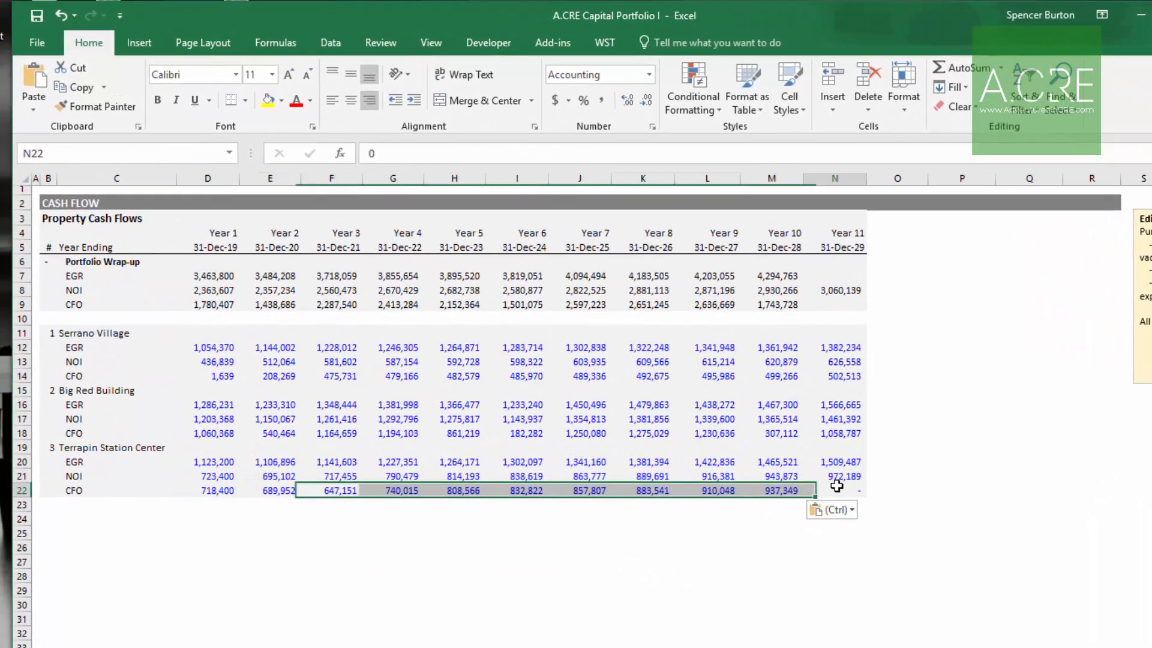
click(837, 486)
key(Escape)
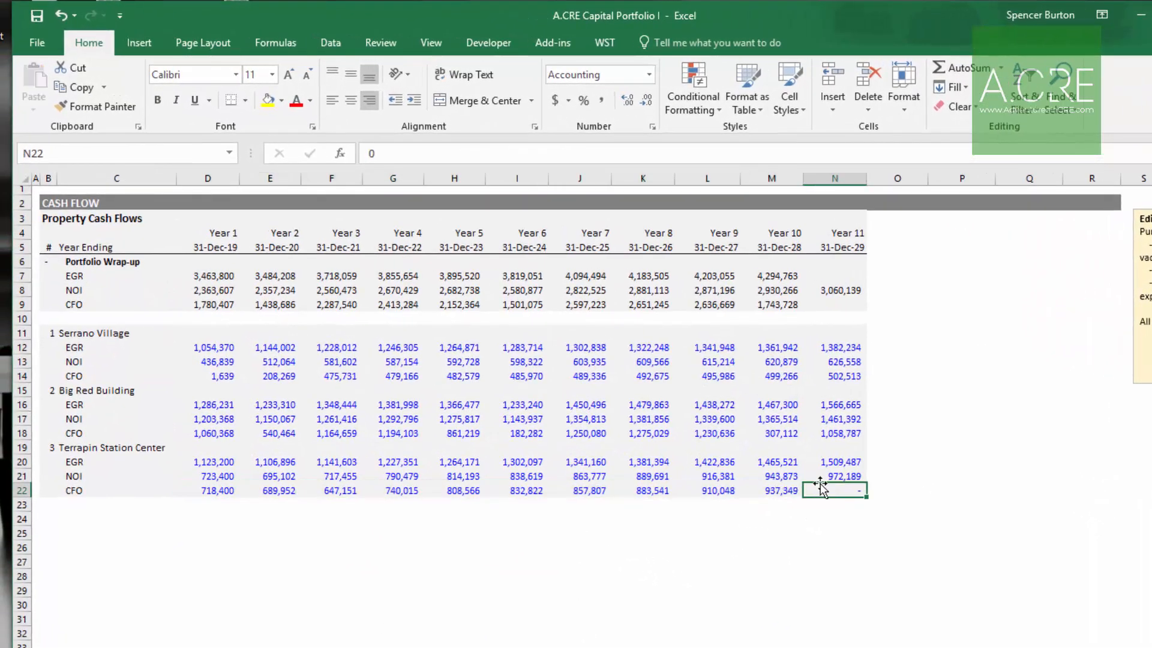
Step: Examine the Year 11 column and the Portfolio Wrap-up totals on the Cash Flow sheet
click(835, 223)
drag(835, 241, 830, 481)
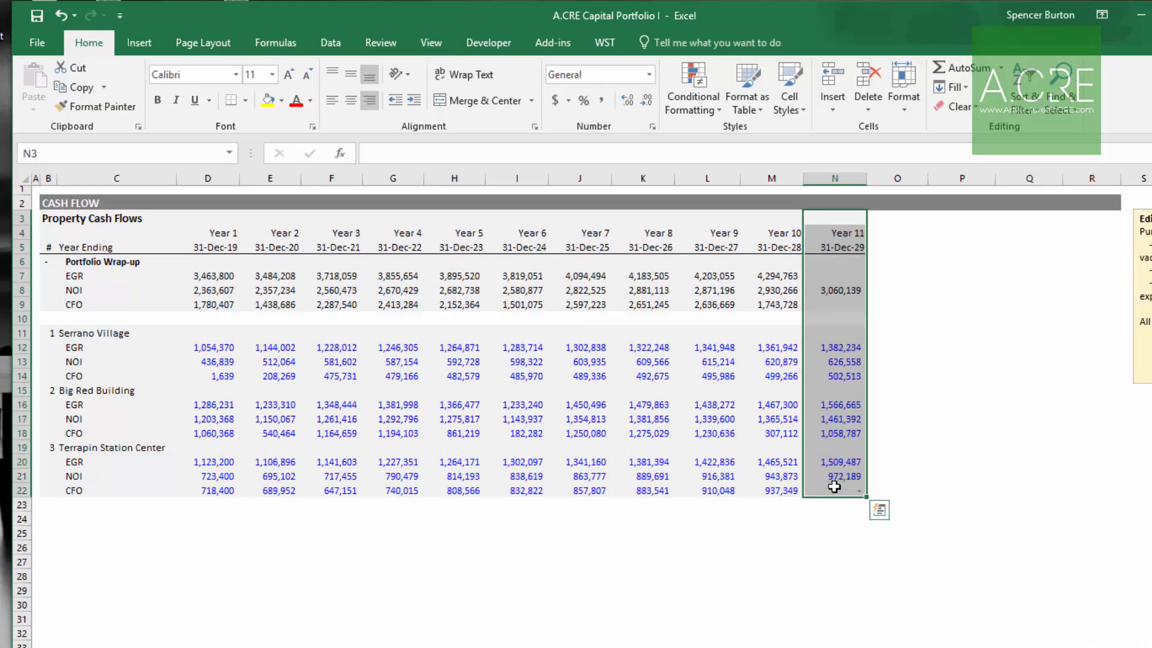
click(834, 475)
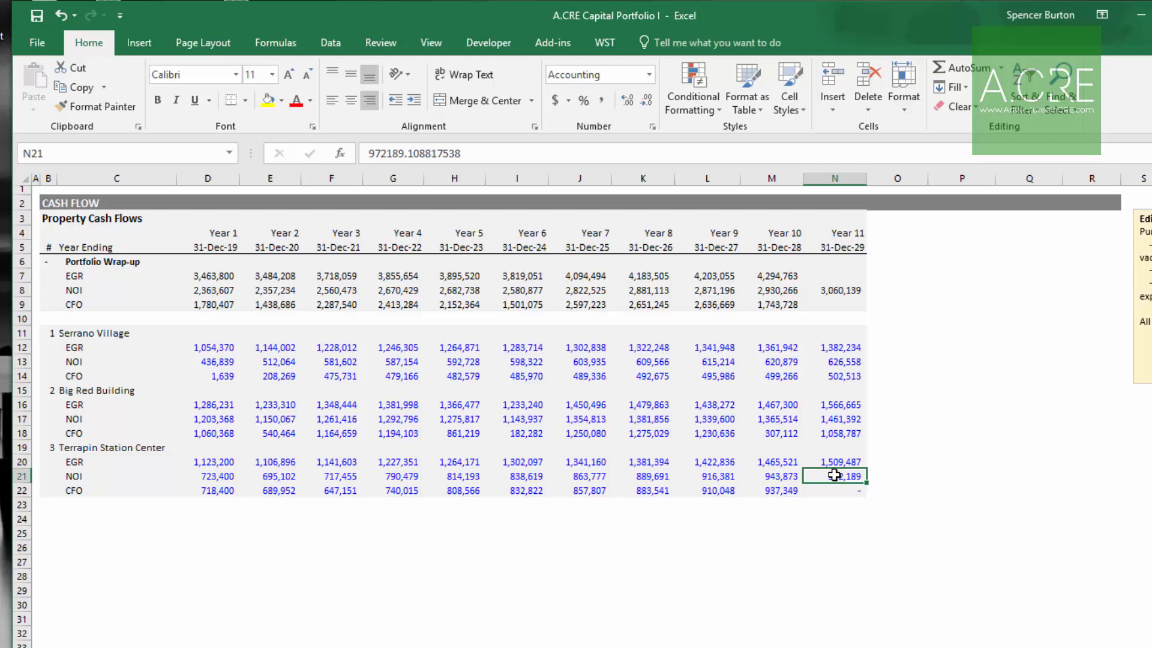
drag(843, 217, 848, 474)
click(839, 475)
drag(841, 220, 836, 475)
click(837, 474)
click(858, 362)
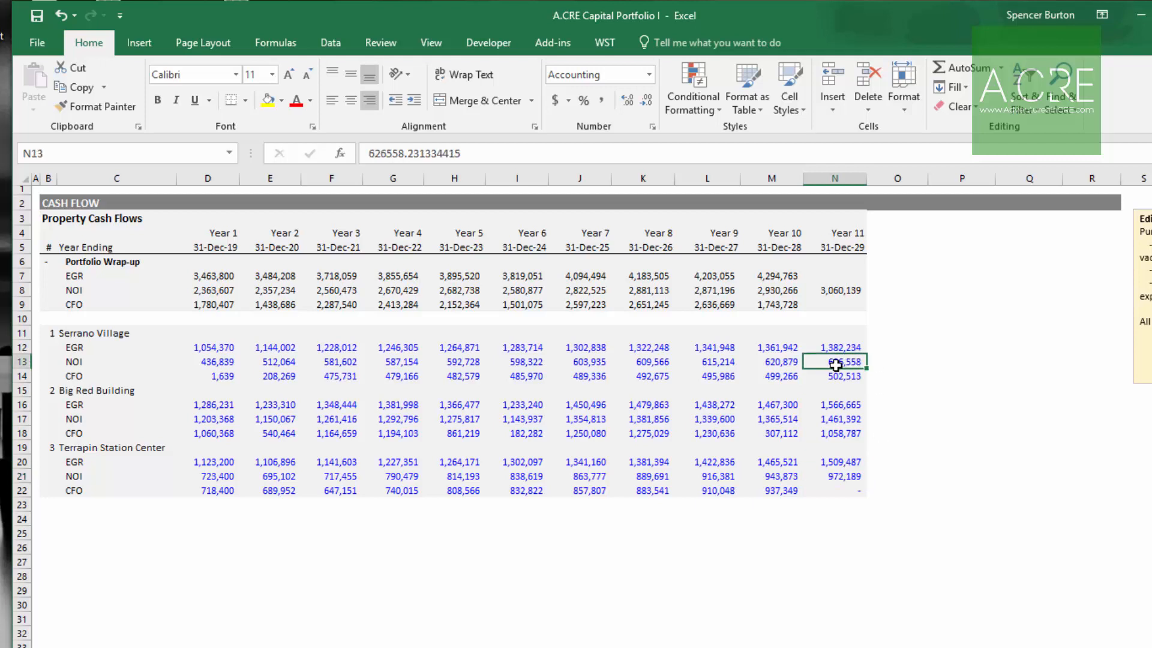
click(792, 364)
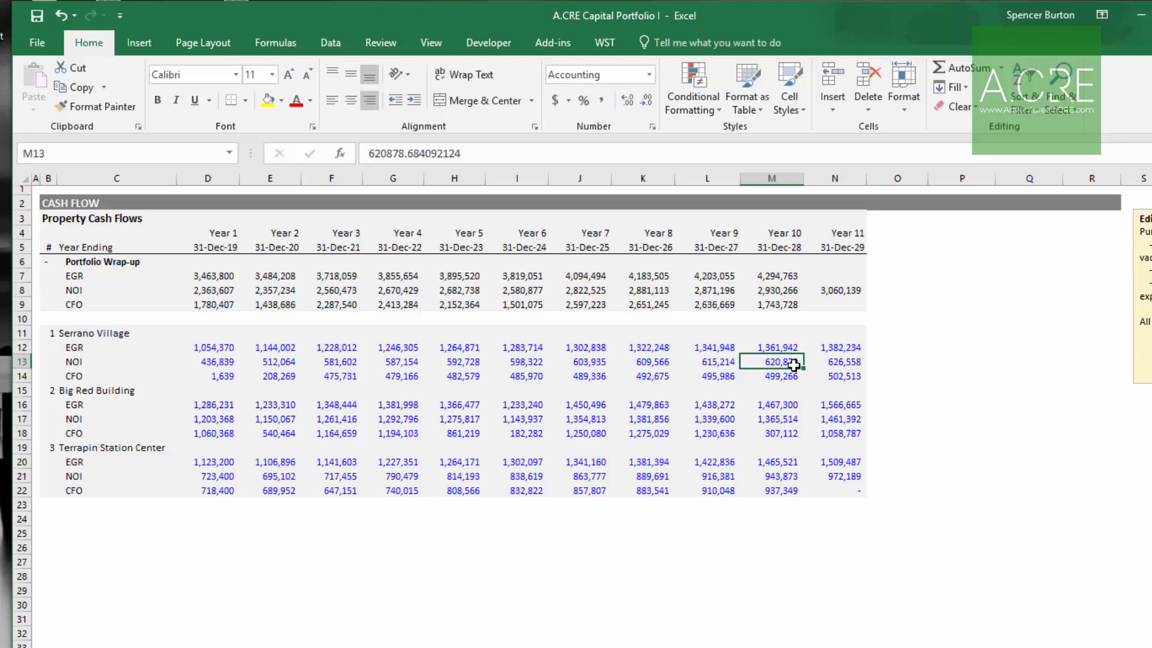
click(843, 365)
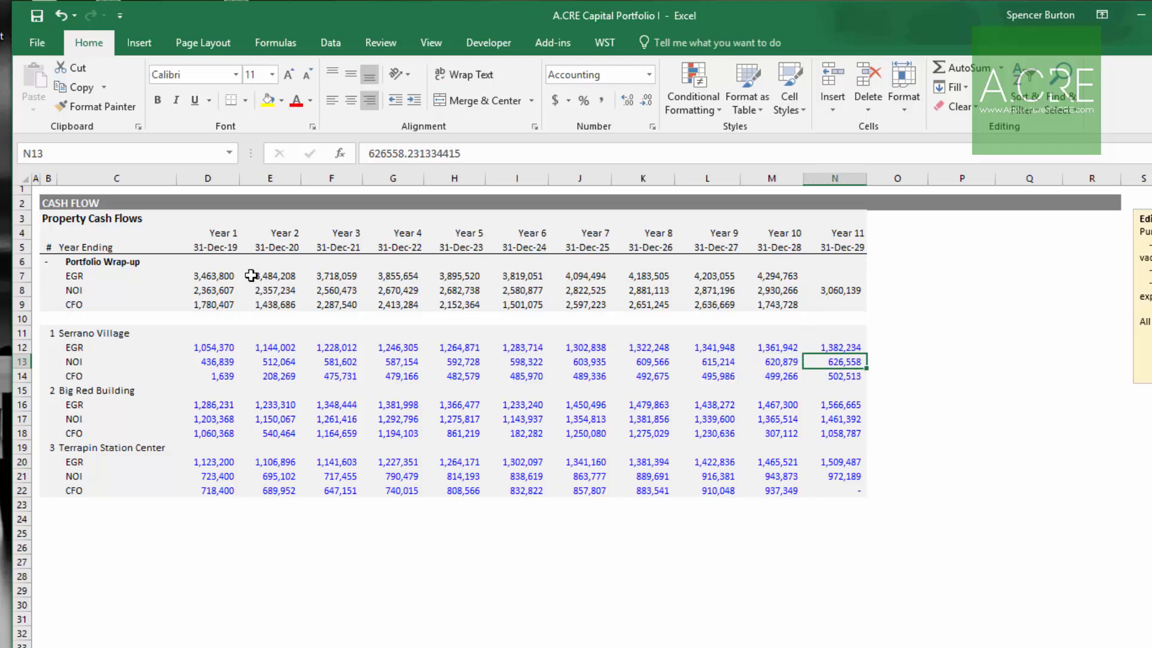
drag(218, 273, 780, 303)
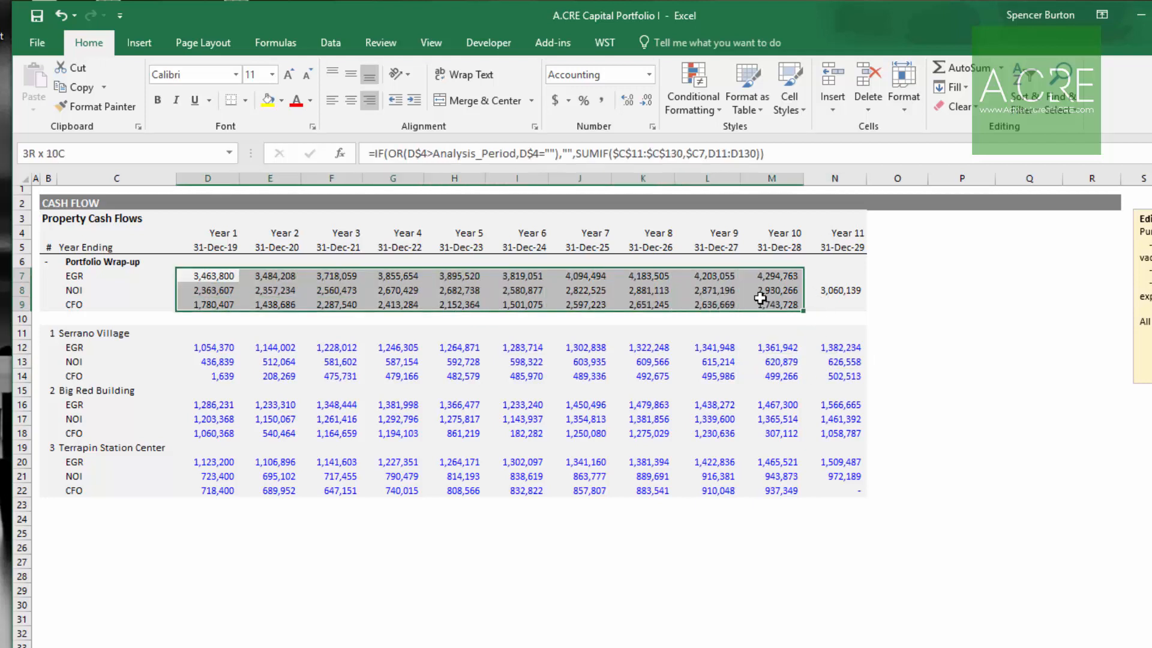
click(836, 276)
click(840, 306)
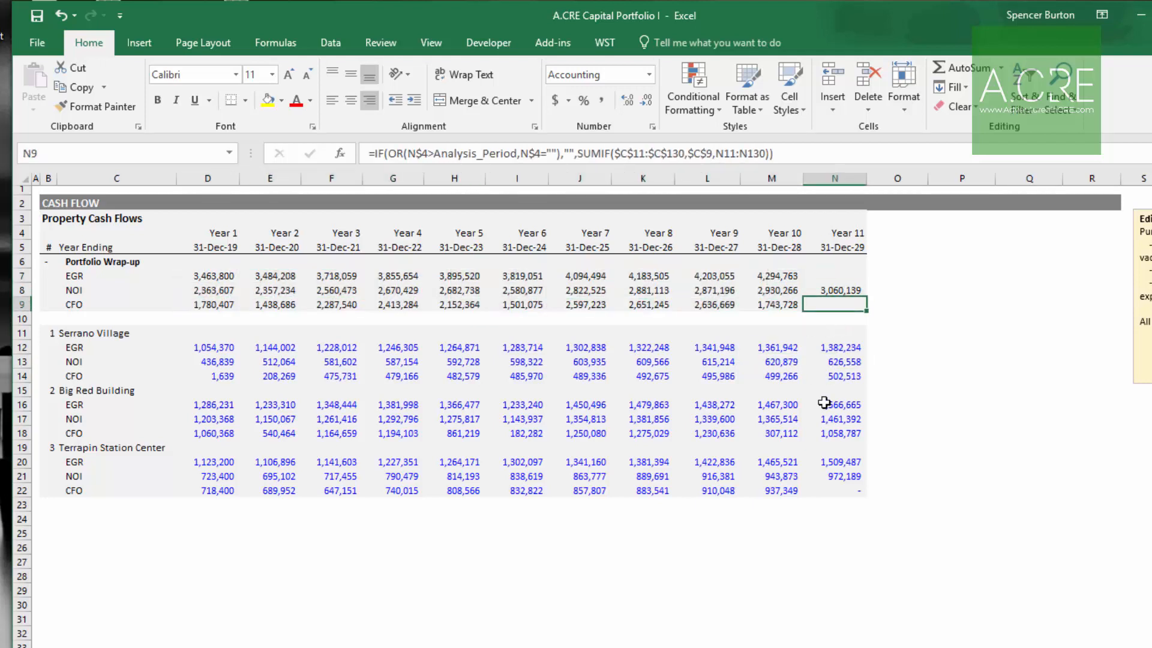
click(839, 290)
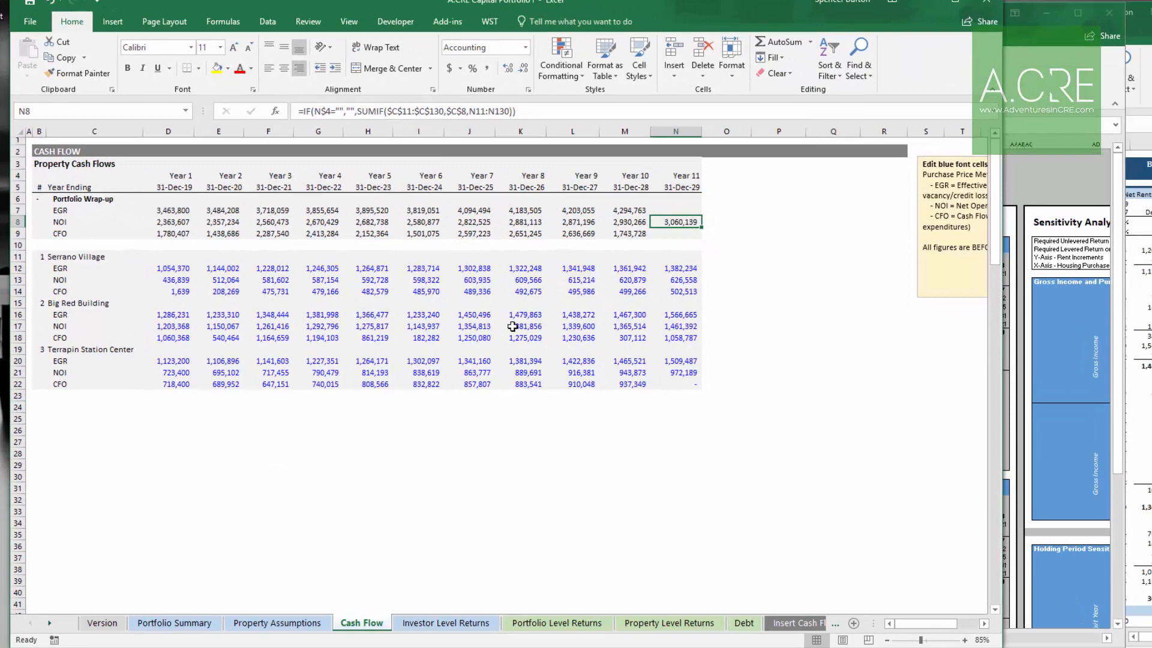
Step: Close the open property workbooks, leaving only the portfolio model
click(1109, 13)
click(619, 356)
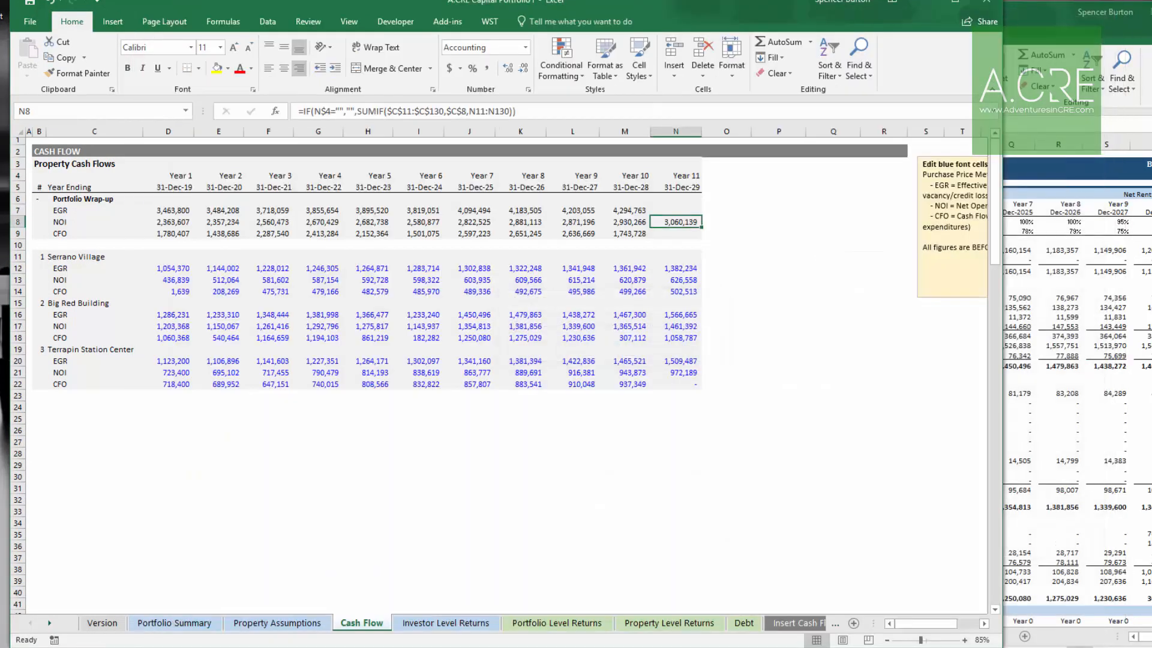
click(615, 358)
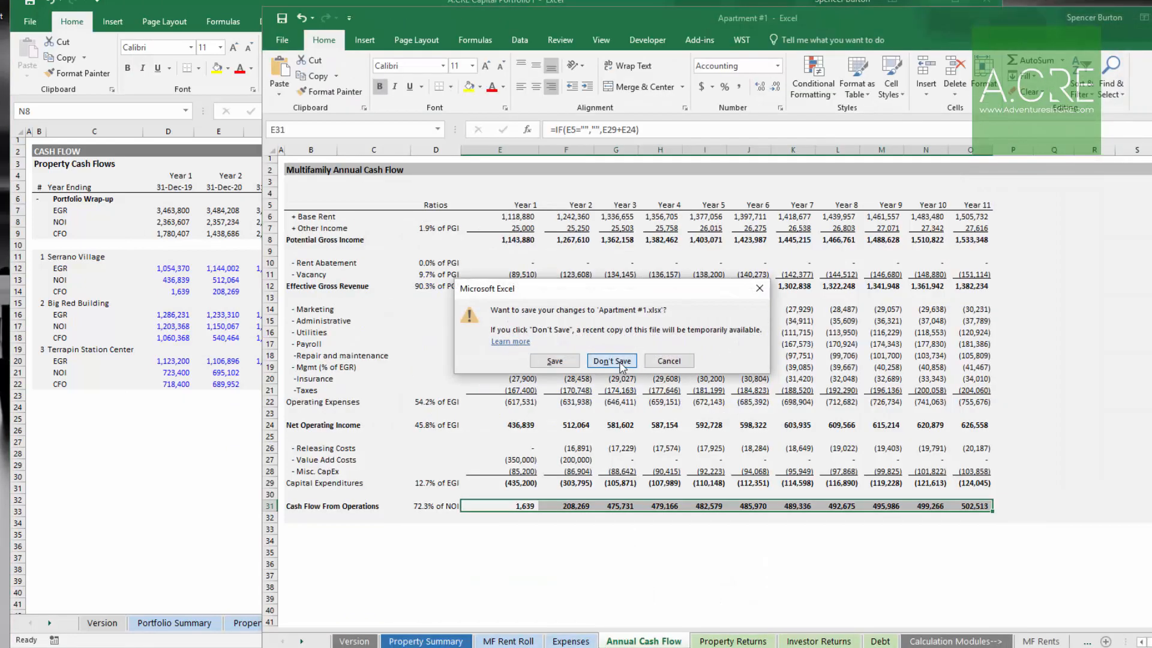
click(612, 361)
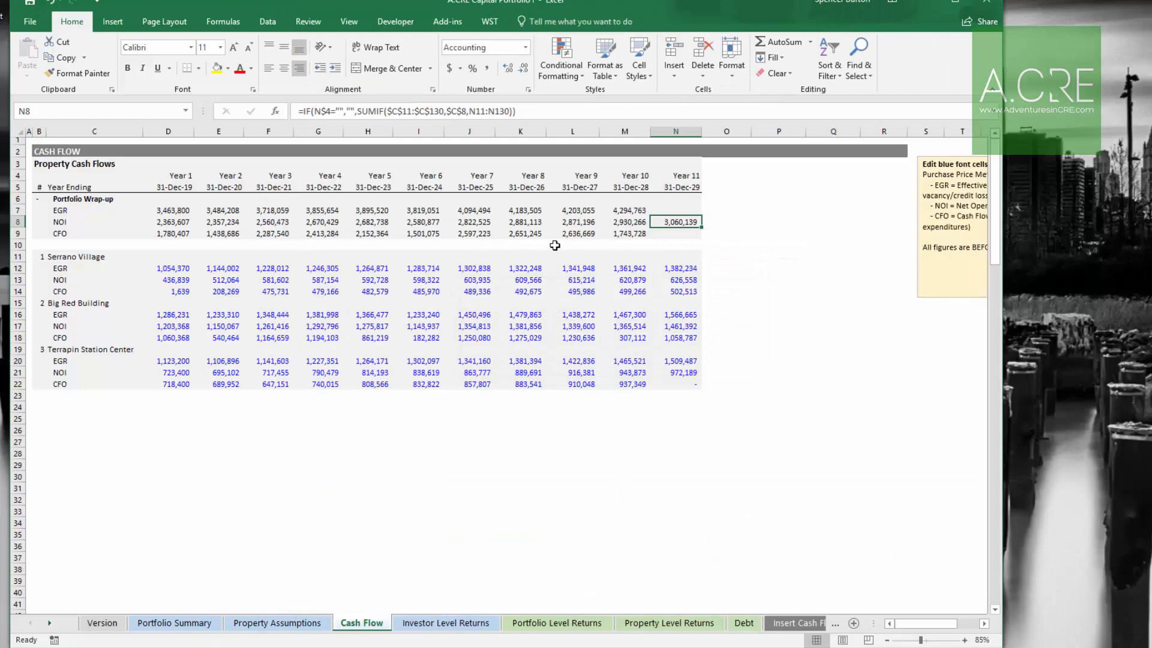
Step: Review the Portfolio Level Returns sheet's cash flows, cap rates and return metrics
click(557, 625)
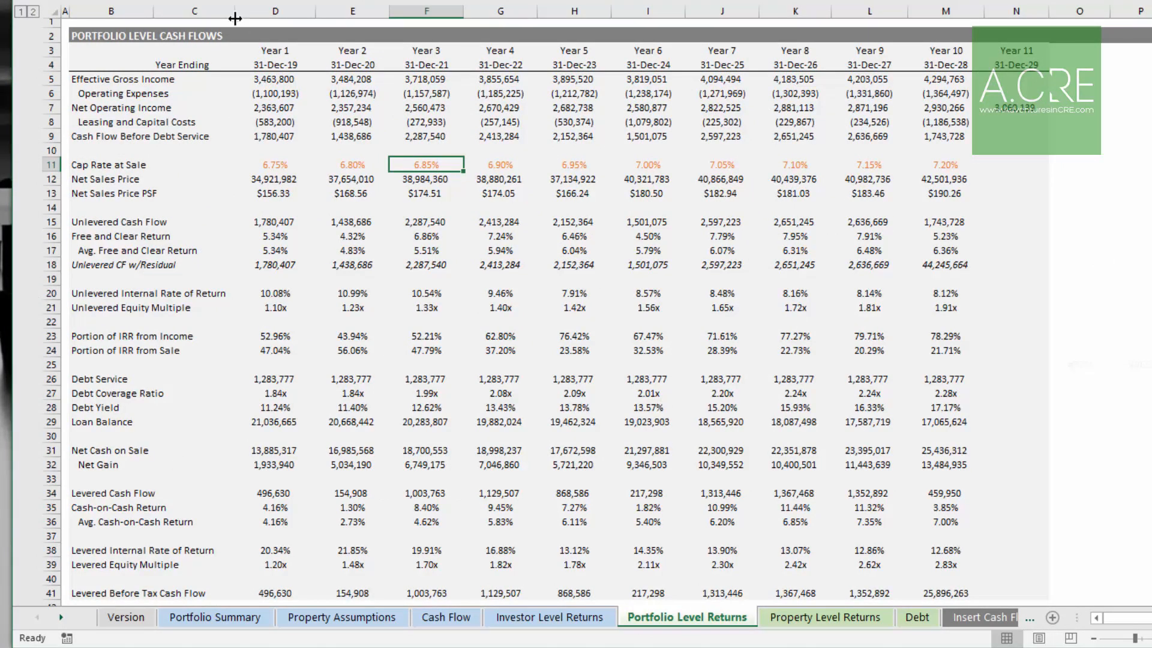
drag(270, 124, 942, 124)
click(340, 94)
scroll(336, 99, down, 1)
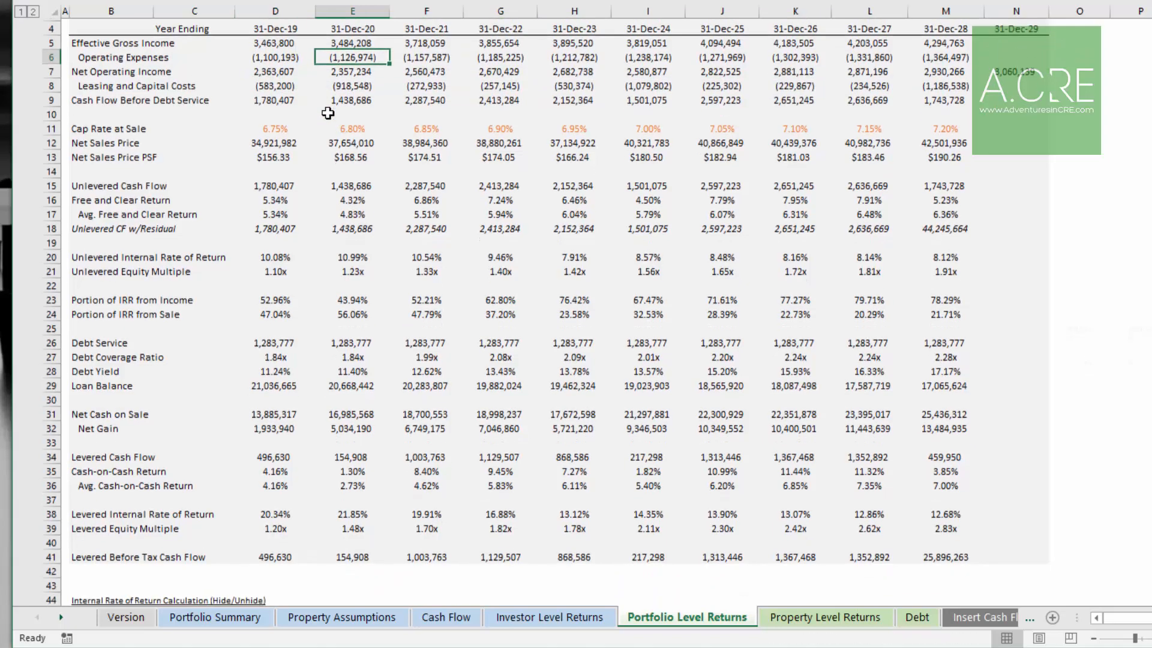
scroll(324, 110, up, 1)
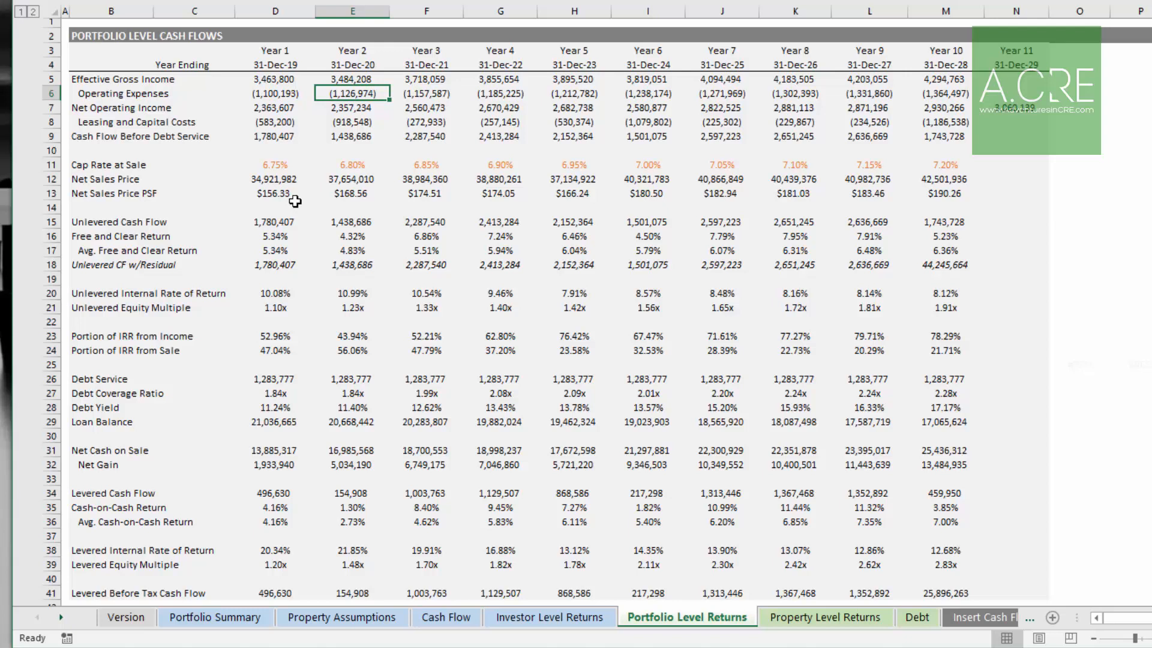
click(281, 236)
key(Right)
key(Right)
key(Right)
key(Right)
key(Right)
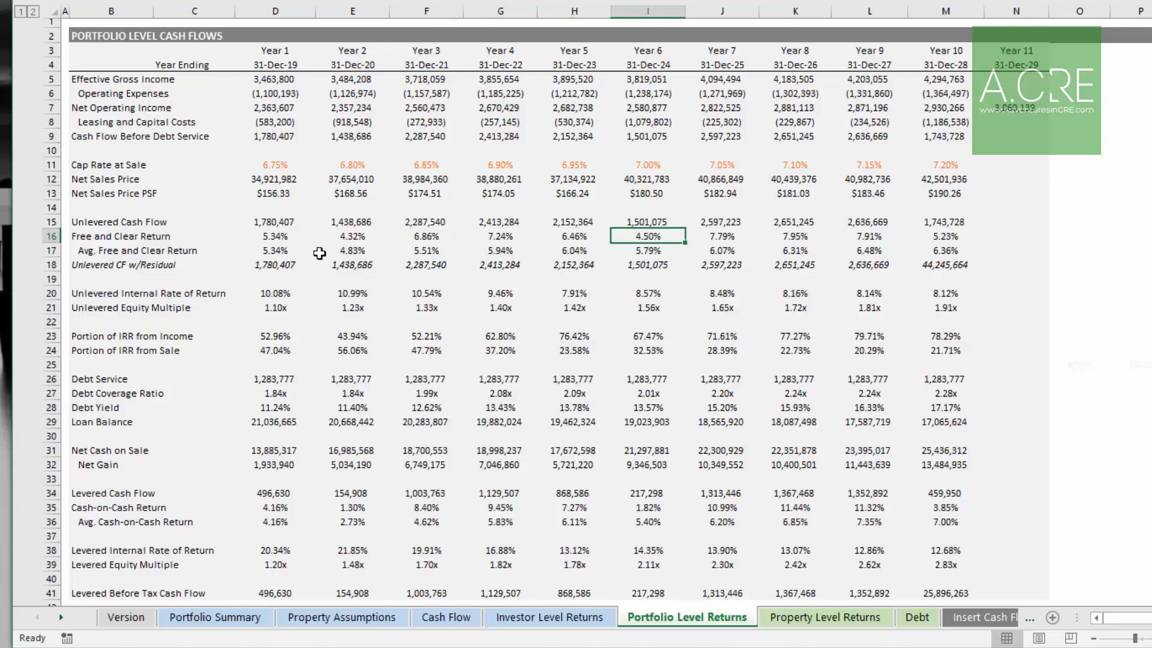
click(275, 293)
click(276, 306)
click(336, 294)
click(384, 306)
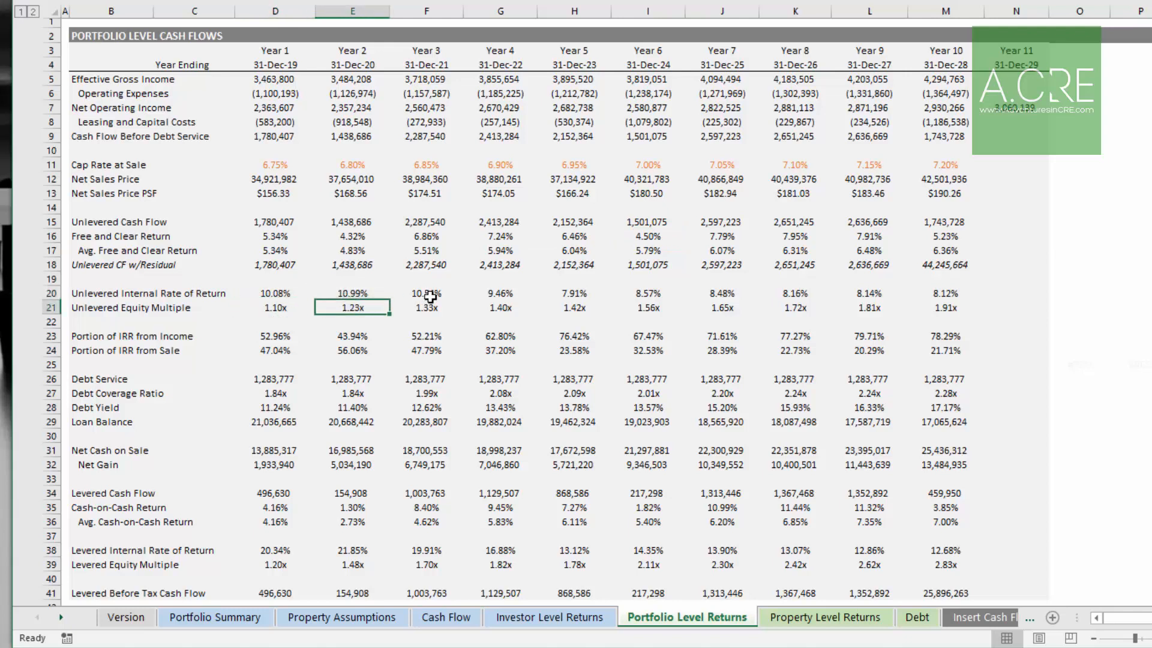
click(427, 295)
click(429, 307)
click(947, 293)
click(945, 307)
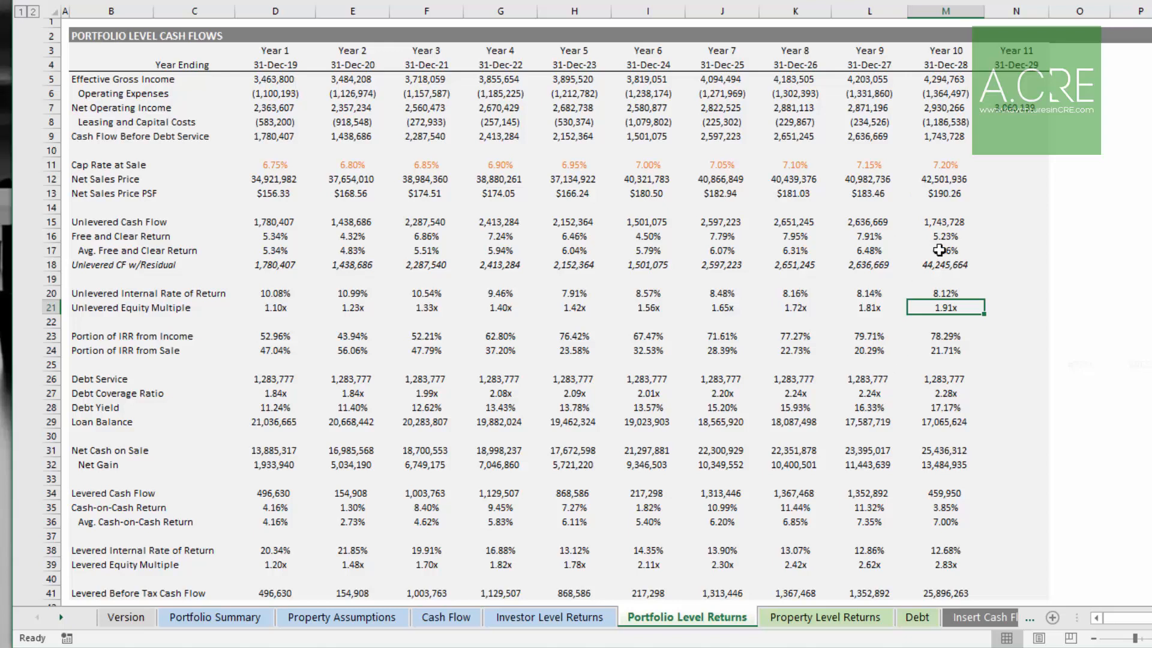
drag(272, 164, 952, 160)
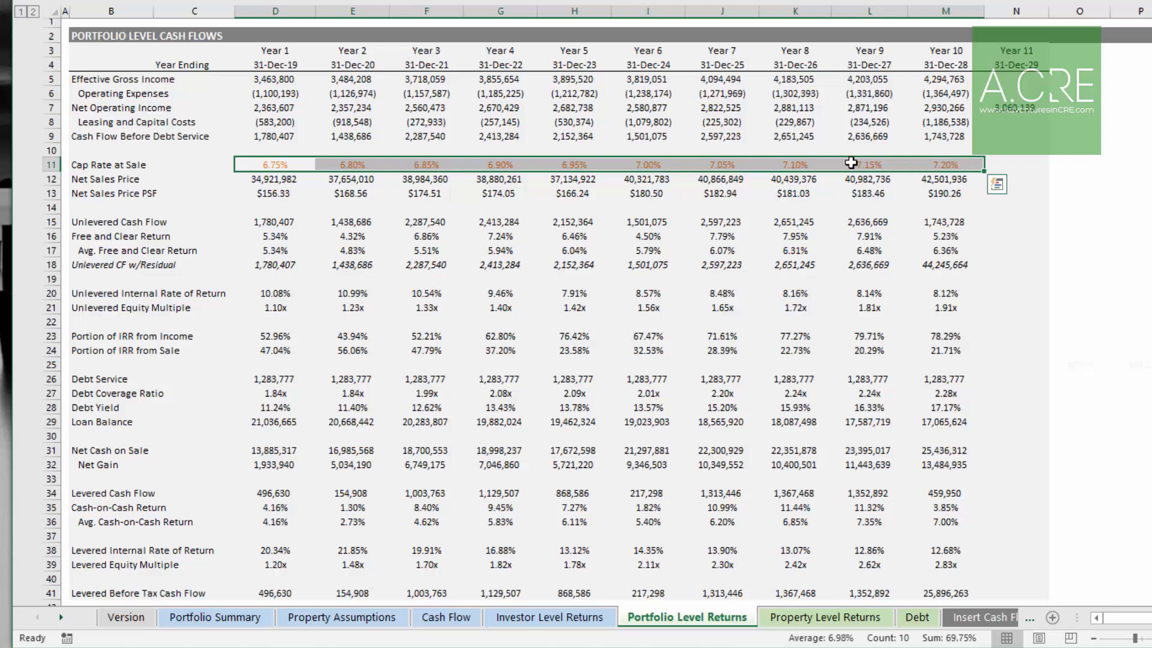
click(931, 164)
click(273, 164)
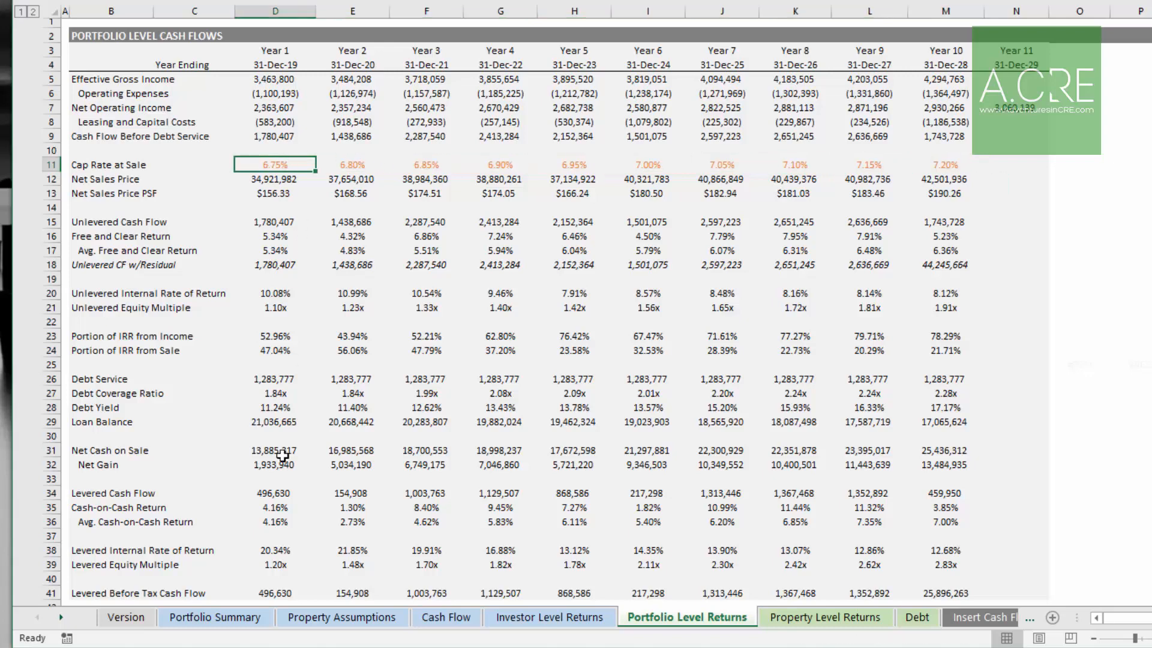
Step: Open the Portfolio Summary sheet and review its assumptions and portfolio metrics
click(219, 617)
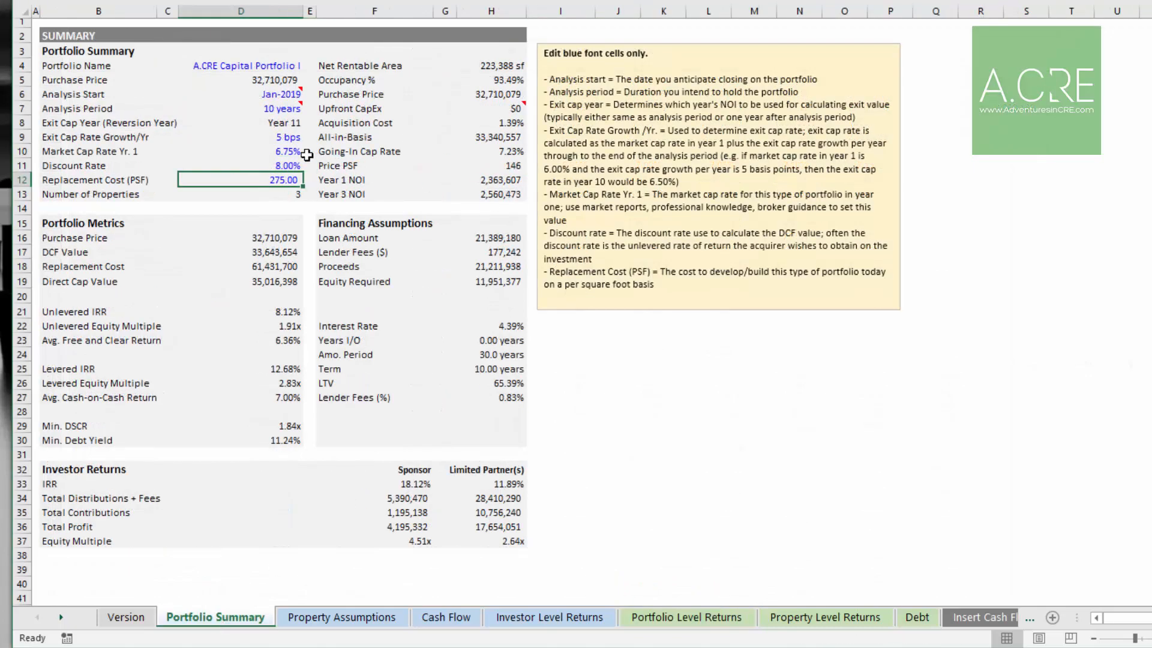
key(Up)
key(Up)
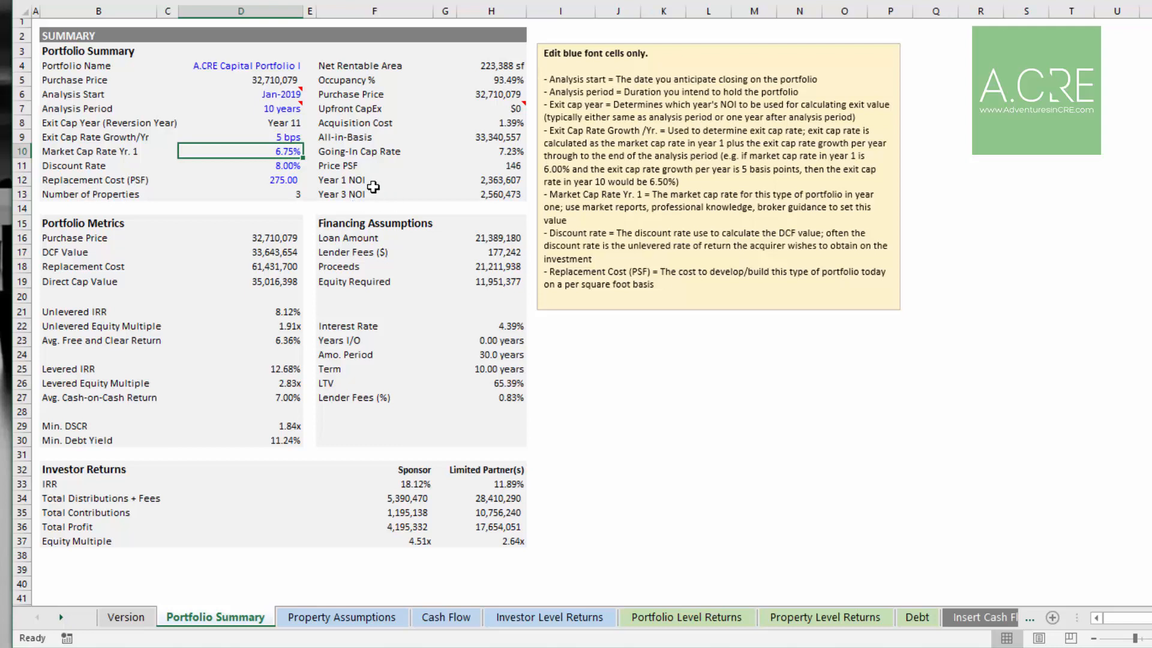
Step: Compare the summary's market cap rate inputs with the yearly net operating income on the Portfolio Level Returns sheet
key(Up)
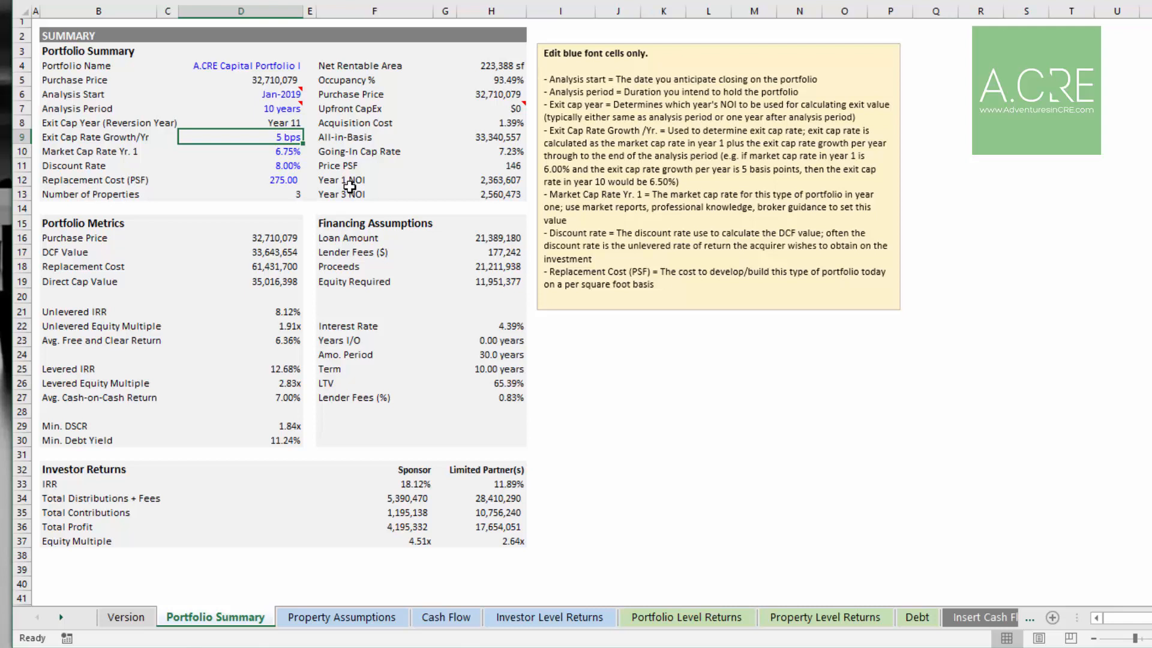
click(298, 154)
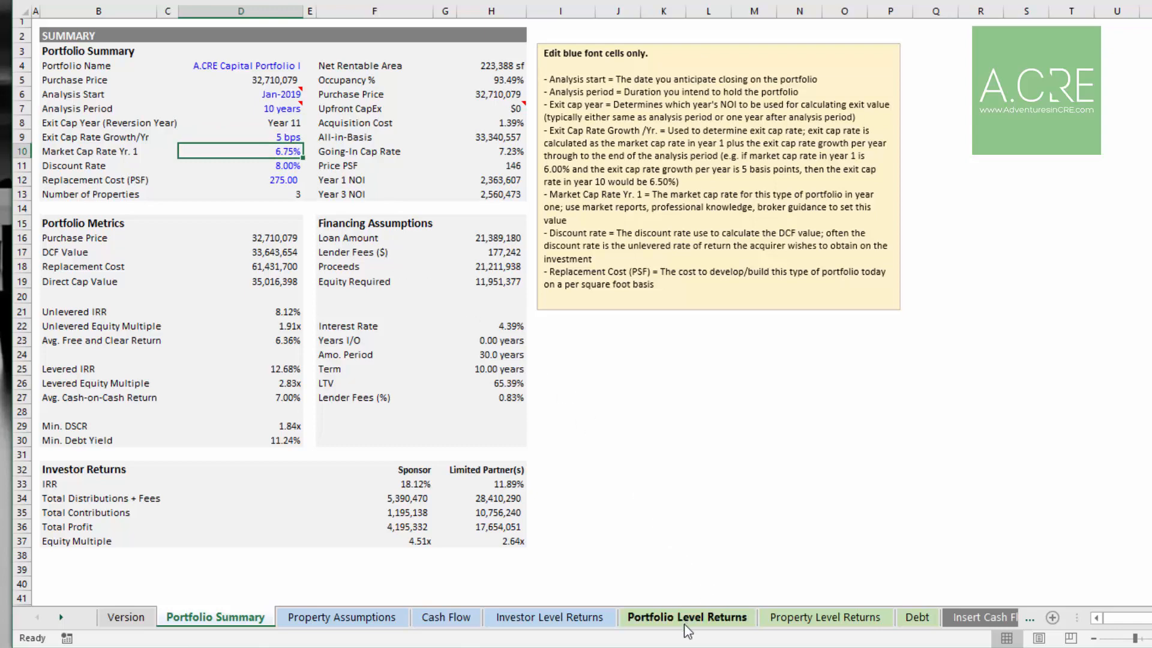
click(688, 618)
click(939, 163)
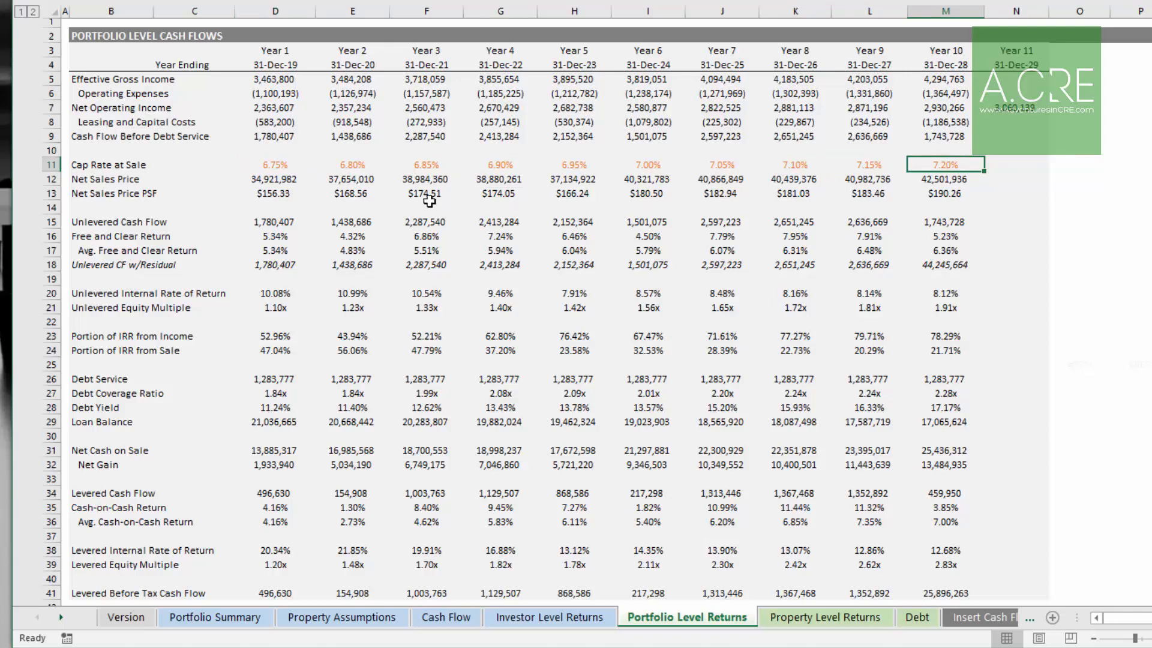
click(274, 108)
click(352, 108)
click(426, 108)
click(501, 108)
click(578, 107)
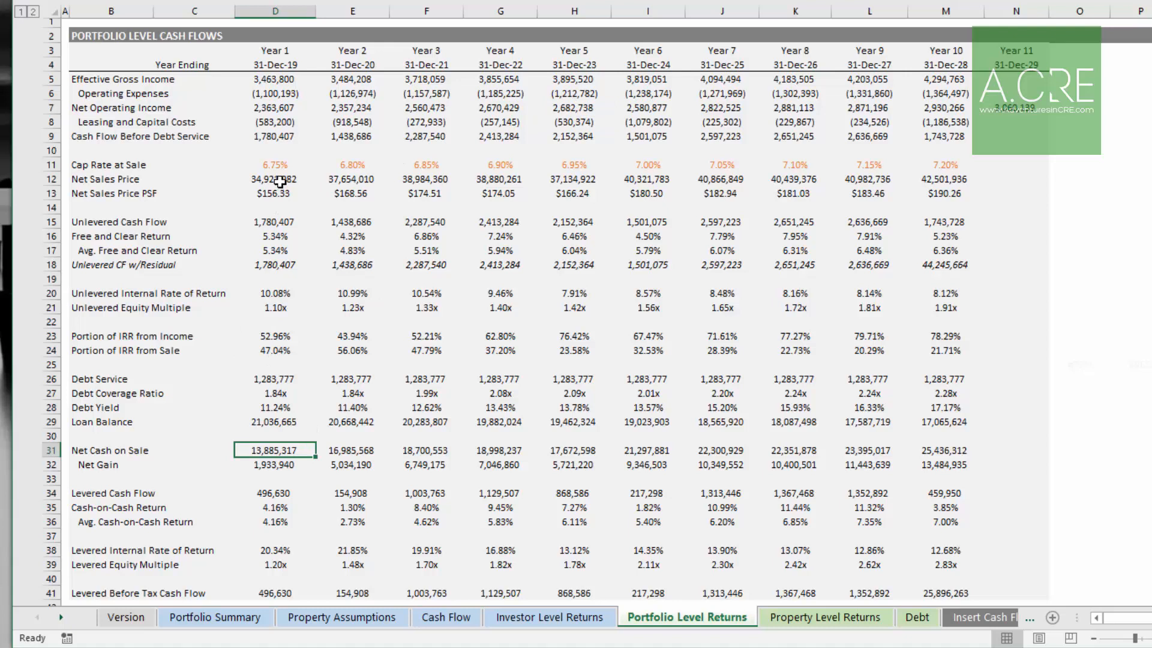
Step: Examine the net sales price and cap rate at sale rows across Years 1 to 10
click(281, 182)
click(354, 180)
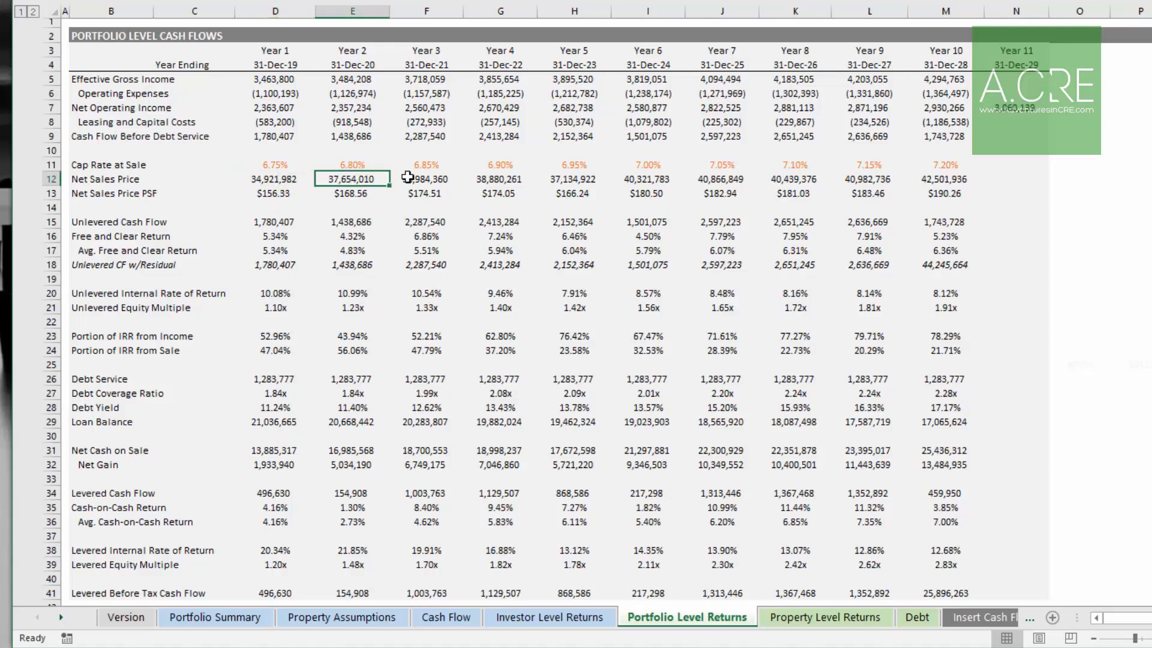
click(427, 180)
click(424, 166)
click(354, 179)
click(427, 179)
click(501, 179)
click(567, 179)
click(645, 179)
click(711, 177)
click(792, 178)
click(848, 177)
click(940, 179)
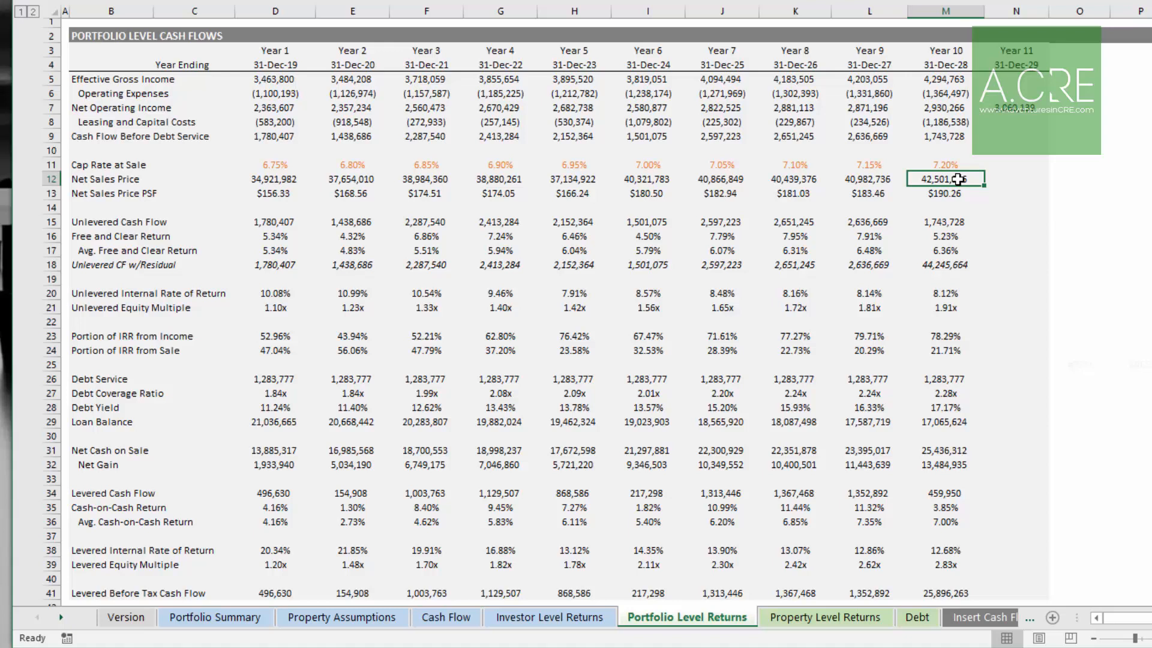
click(283, 179)
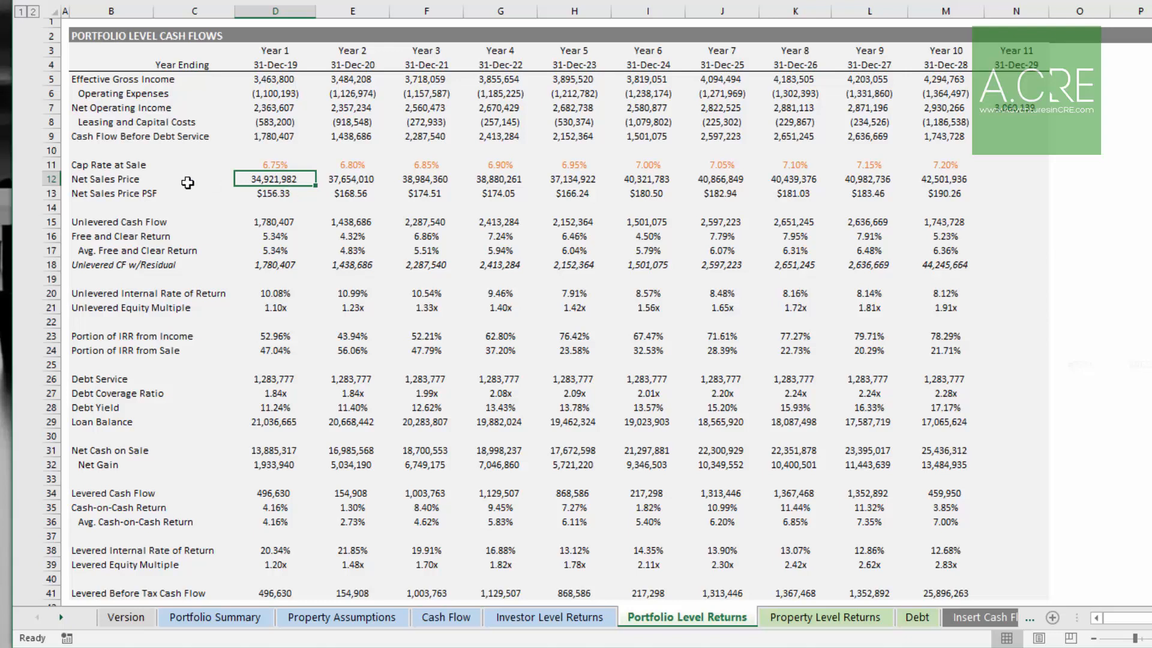
click(282, 165)
drag(346, 163, 945, 164)
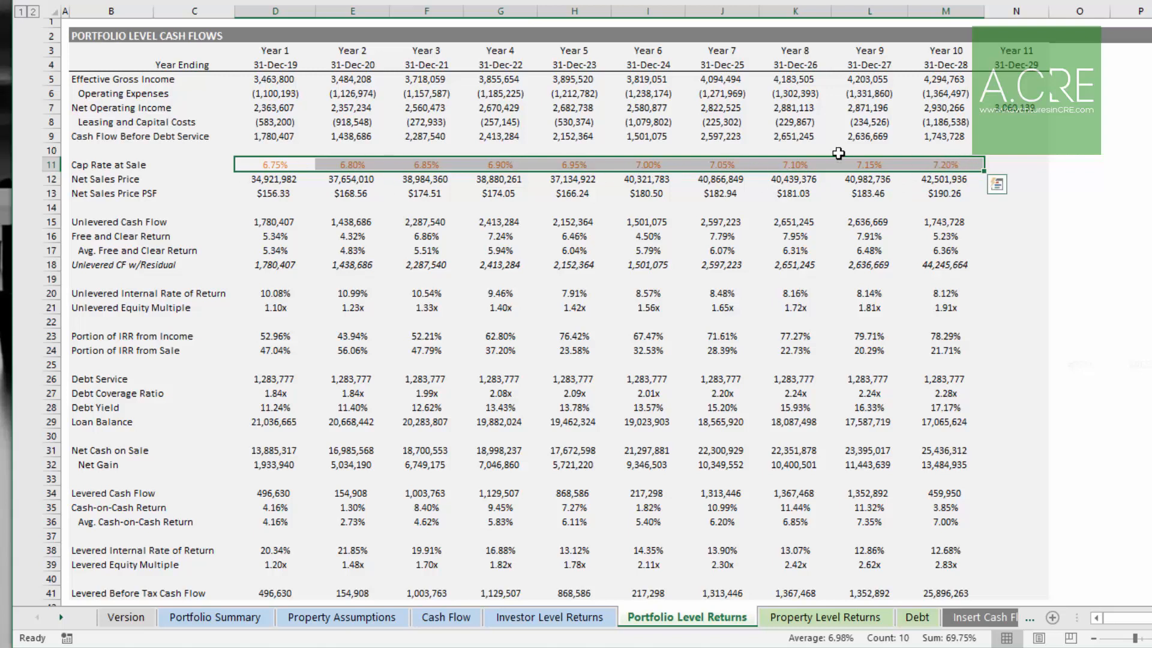
click(954, 162)
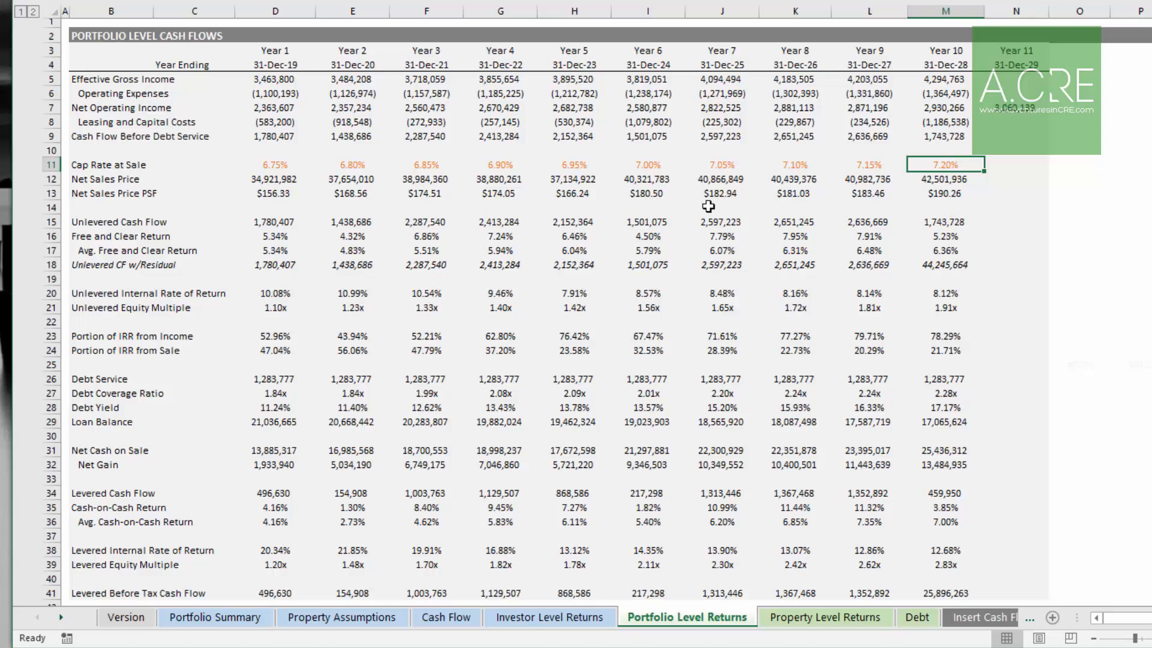
Step: Return to the Portfolio Summary and review the sponsor and limited partner investor returns
click(198, 618)
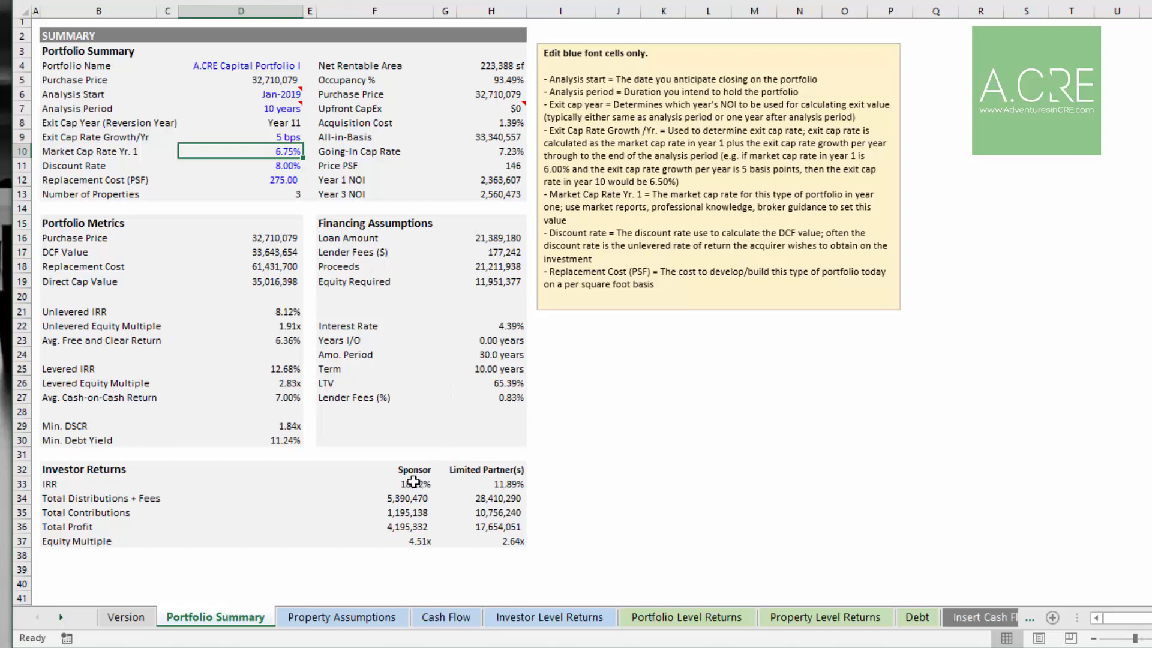
drag(83, 471, 515, 543)
click(493, 498)
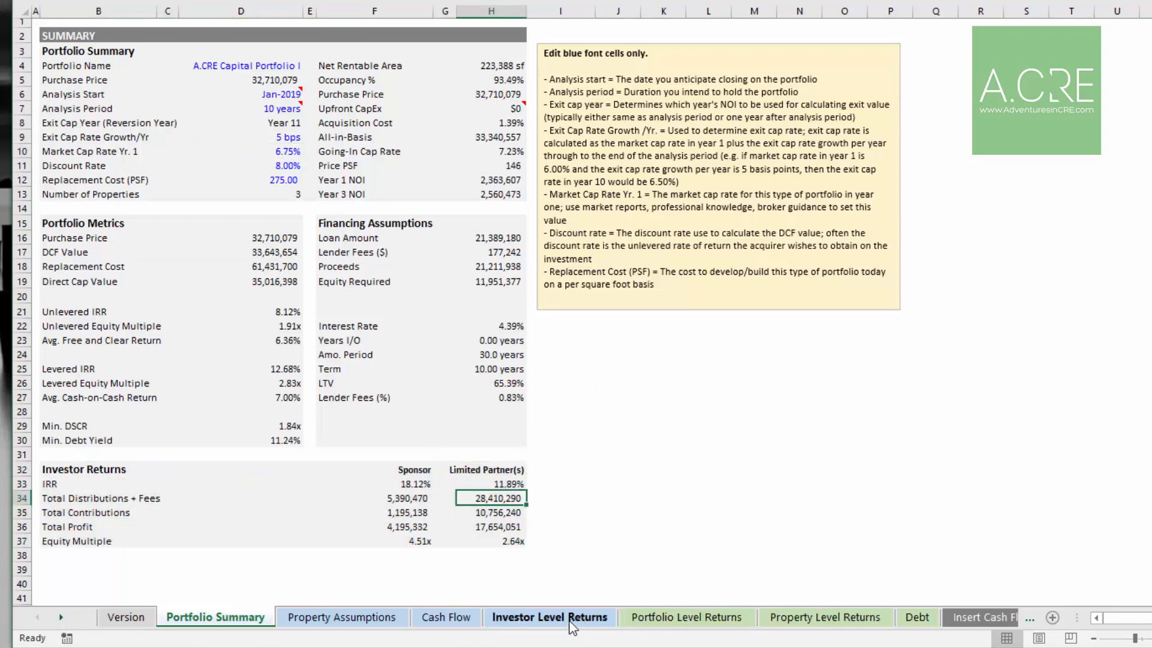
Step: Open the Investor Level Returns sheet and switch the promote structure method to Equity Multiple, then back to IRR
click(550, 618)
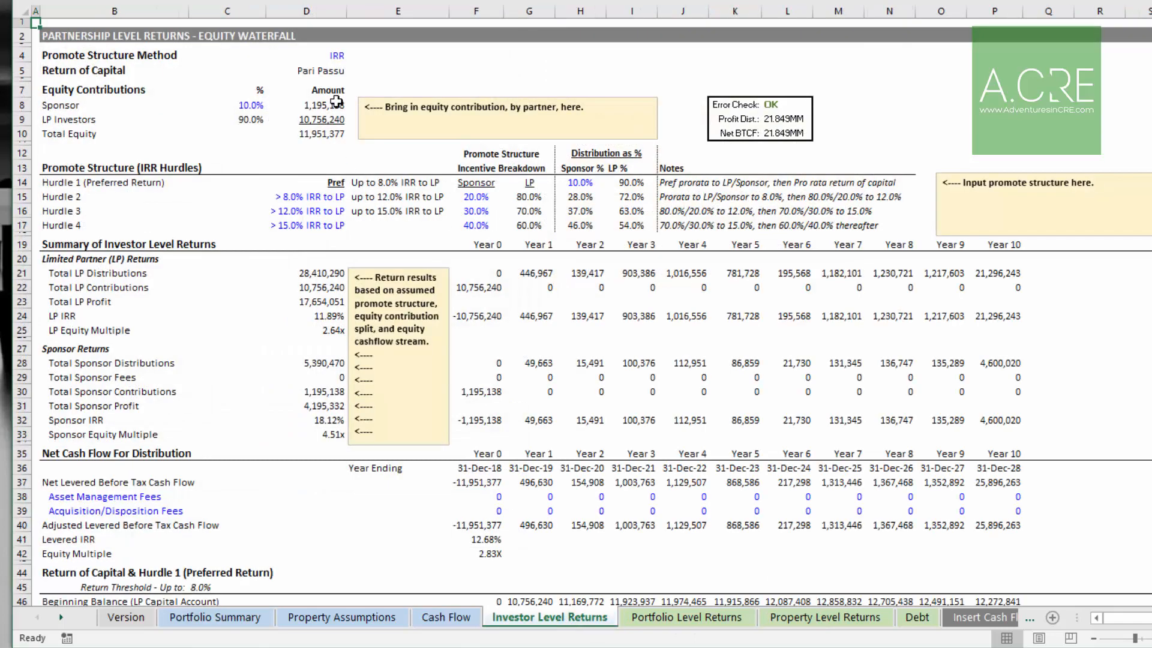
click(335, 56)
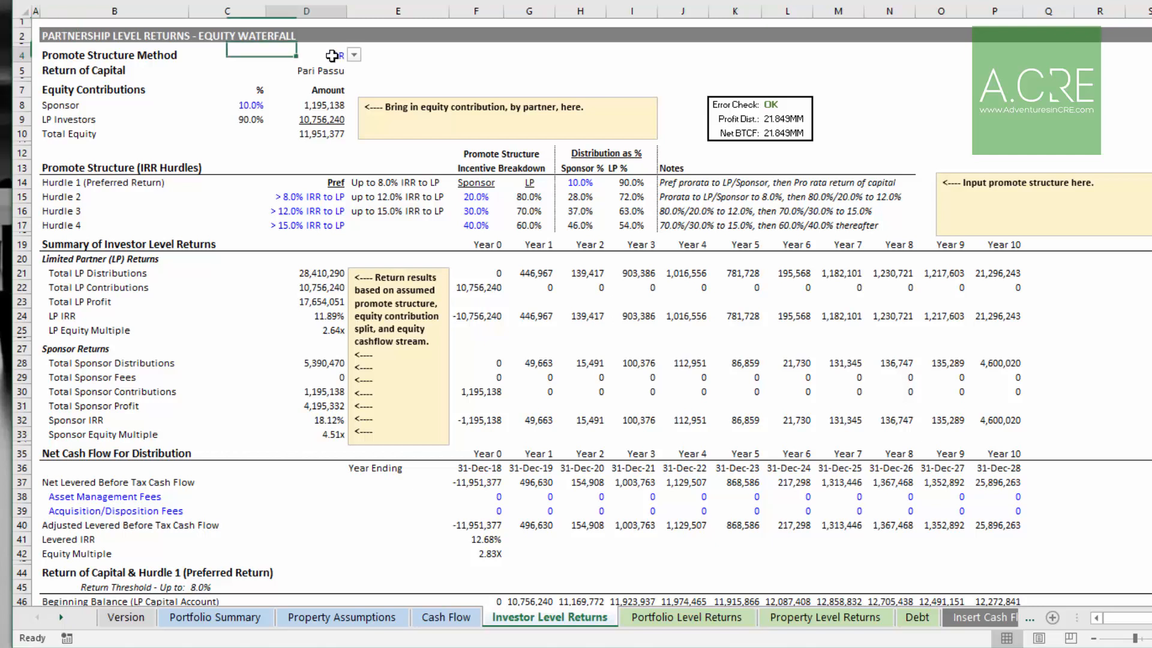
click(247, 107)
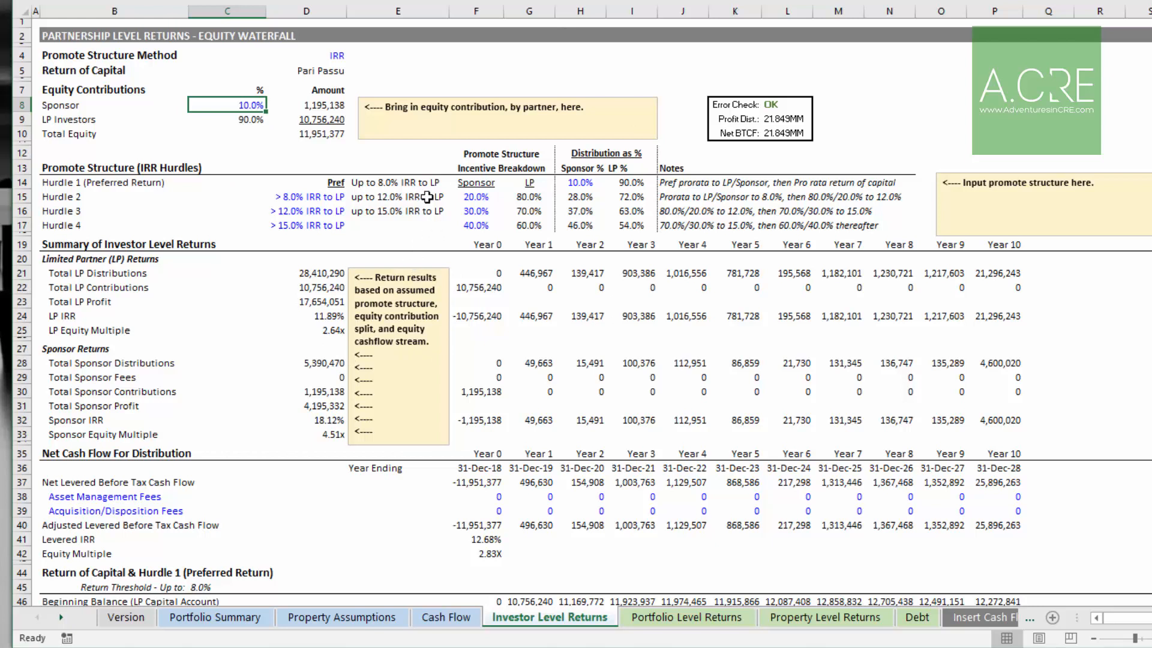
click(333, 55)
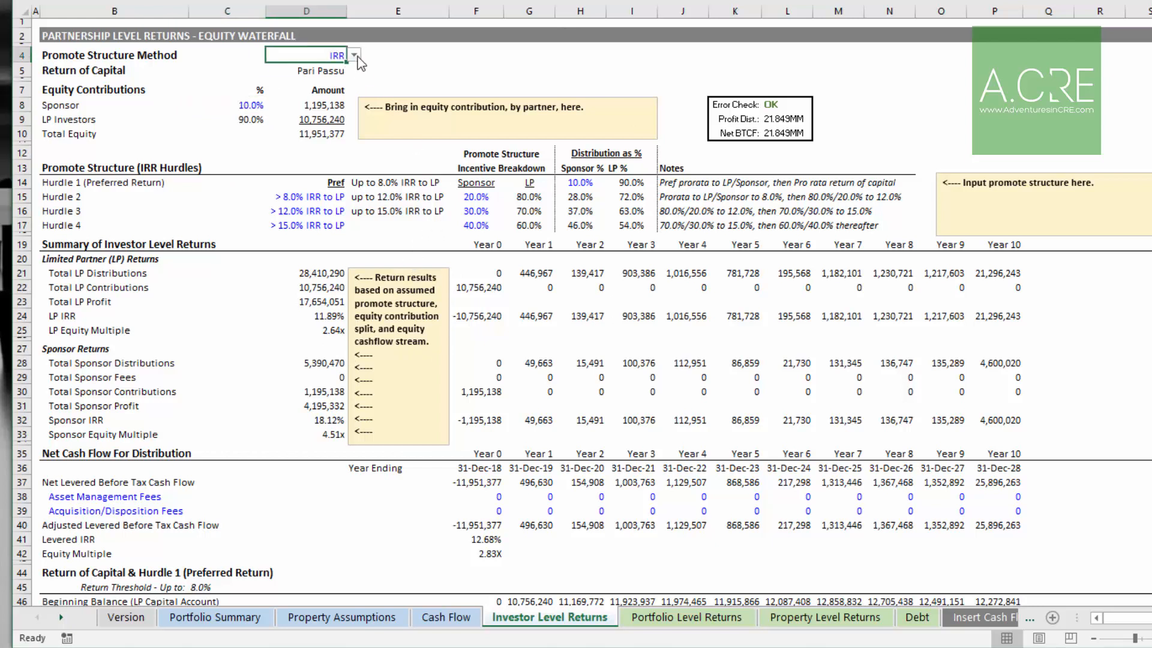
click(354, 56)
click(347, 76)
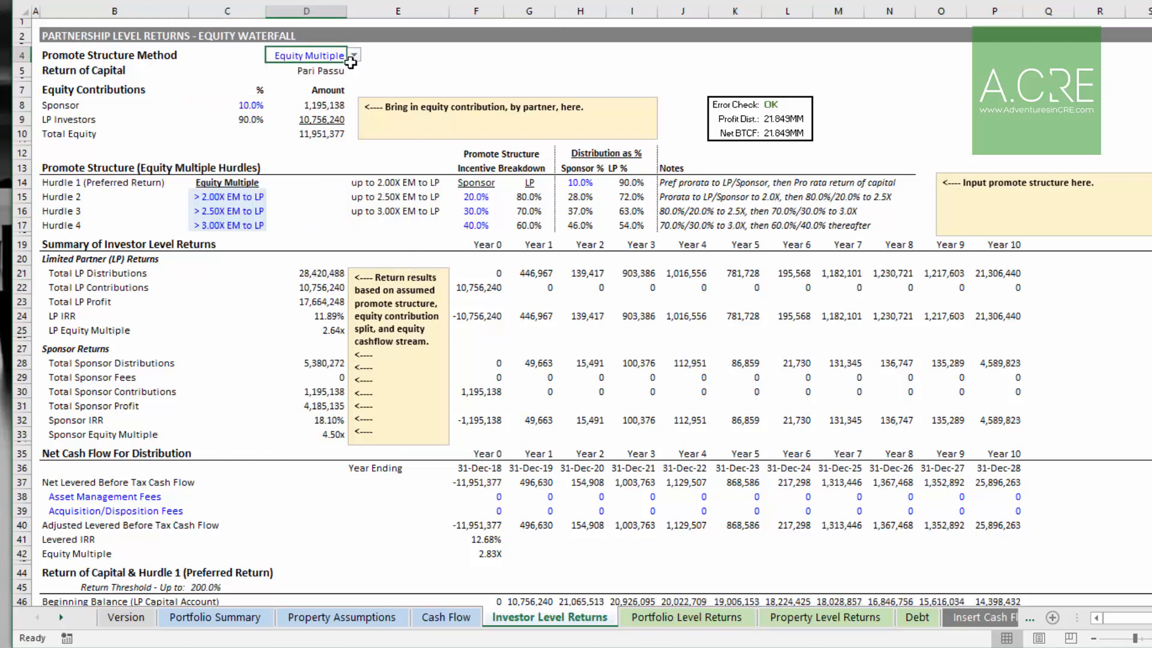
click(354, 57)
click(347, 67)
click(355, 56)
click(336, 75)
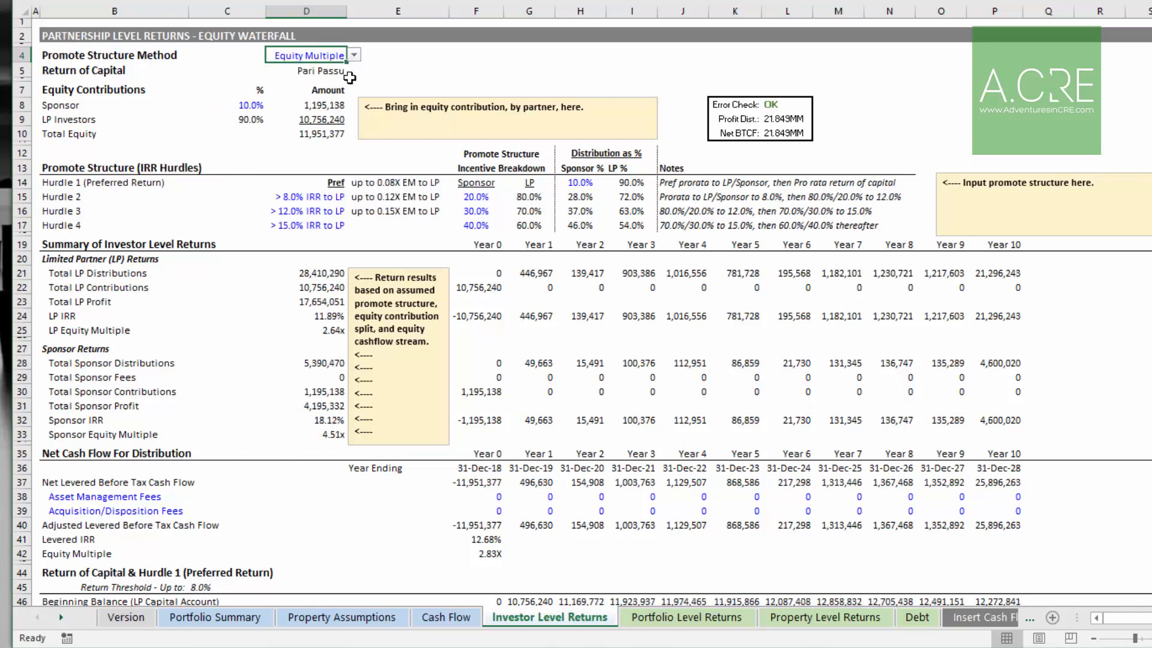
click(351, 67)
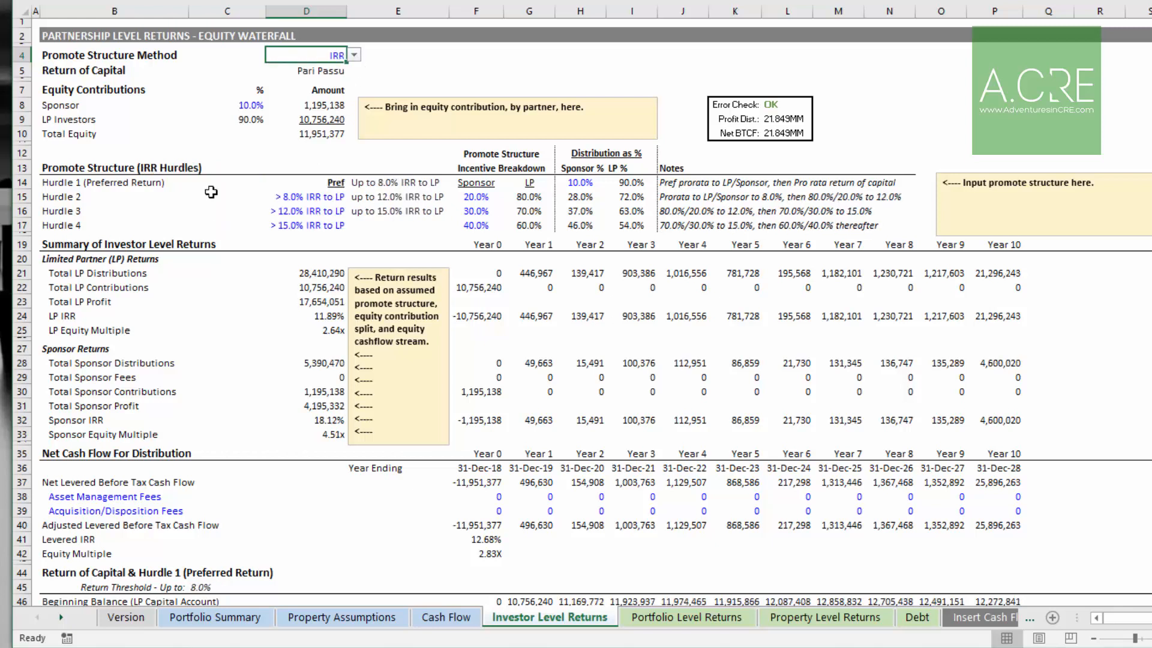
Step: Examine the asset management and acquisition/disposition fee rows and the net cash flow for distribution
click(131, 496)
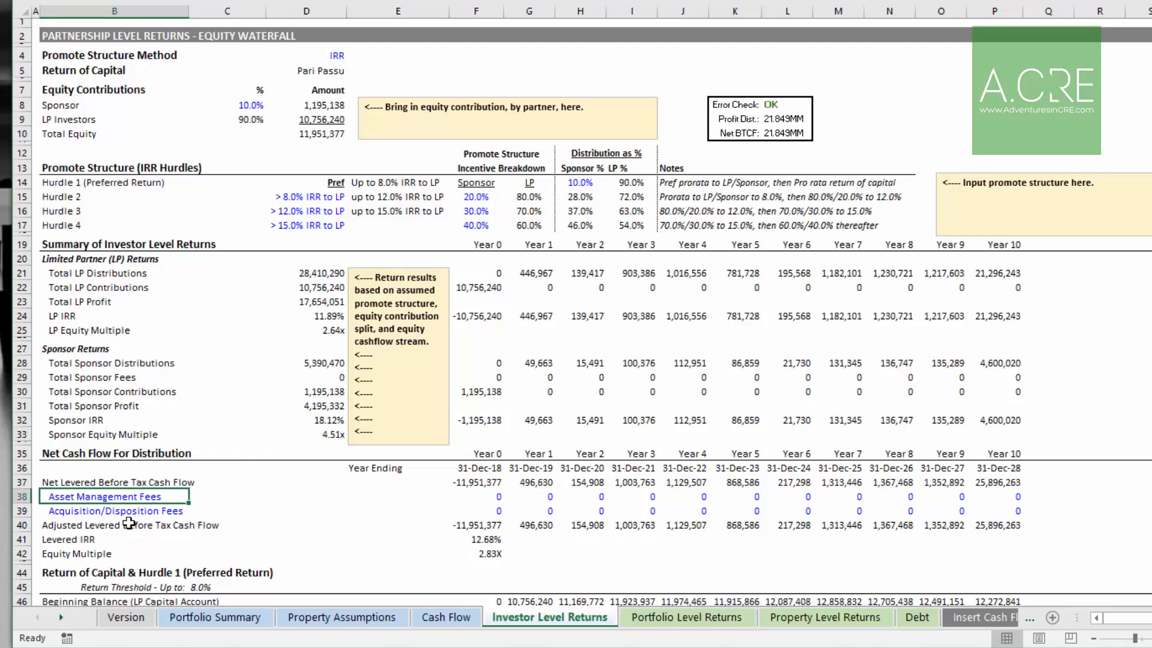
click(169, 511)
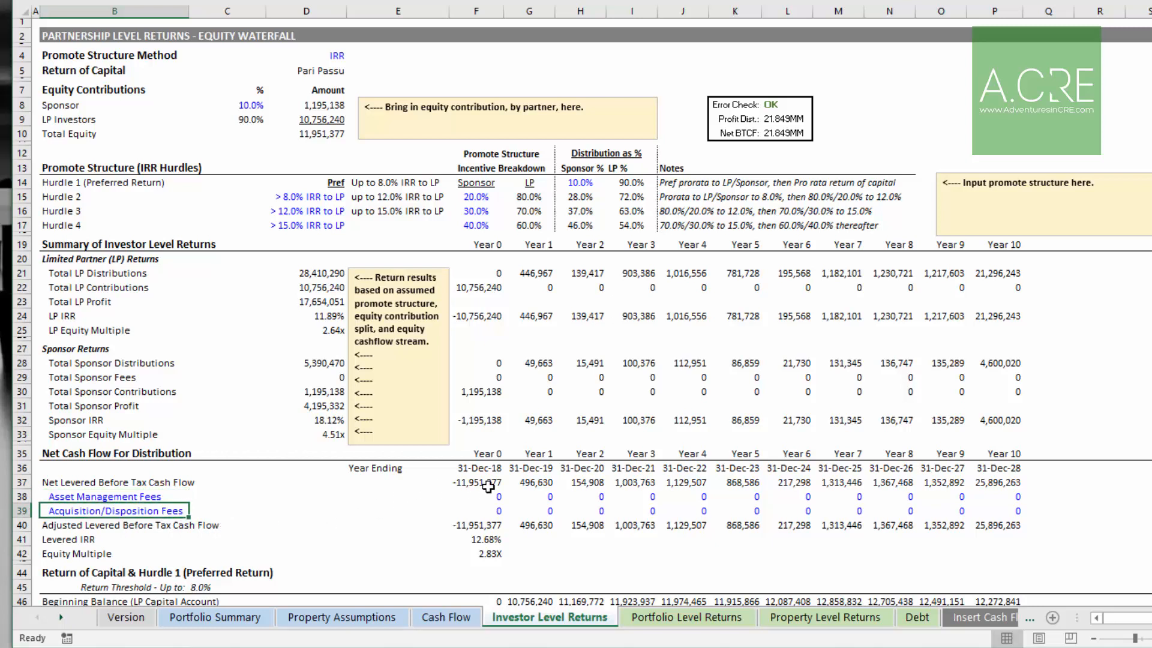
click(491, 495)
click(534, 496)
click(588, 496)
click(639, 496)
click(685, 495)
click(734, 495)
click(787, 496)
click(839, 496)
click(889, 497)
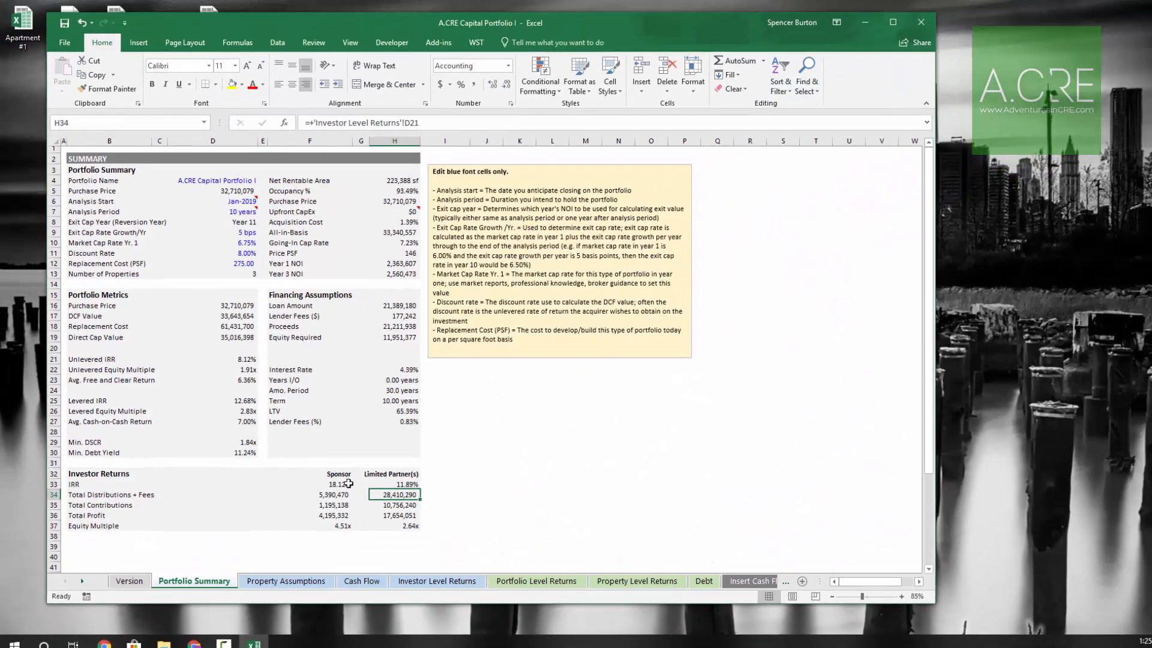
drag(340, 473, 343, 518)
drag(390, 475, 396, 526)
click(323, 497)
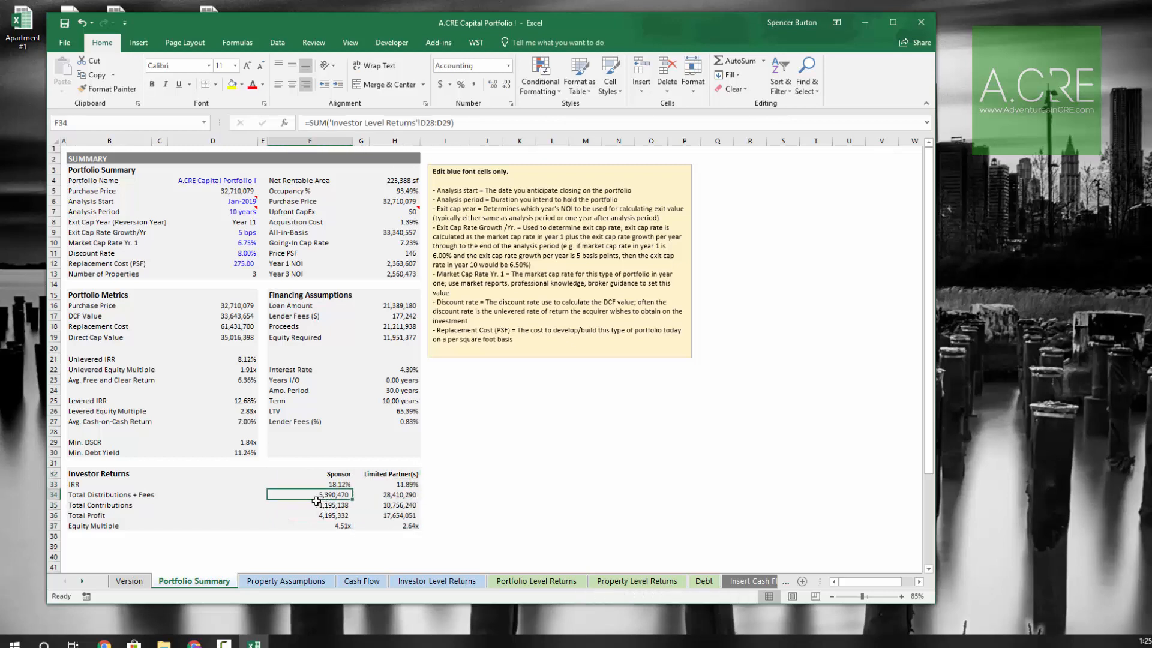